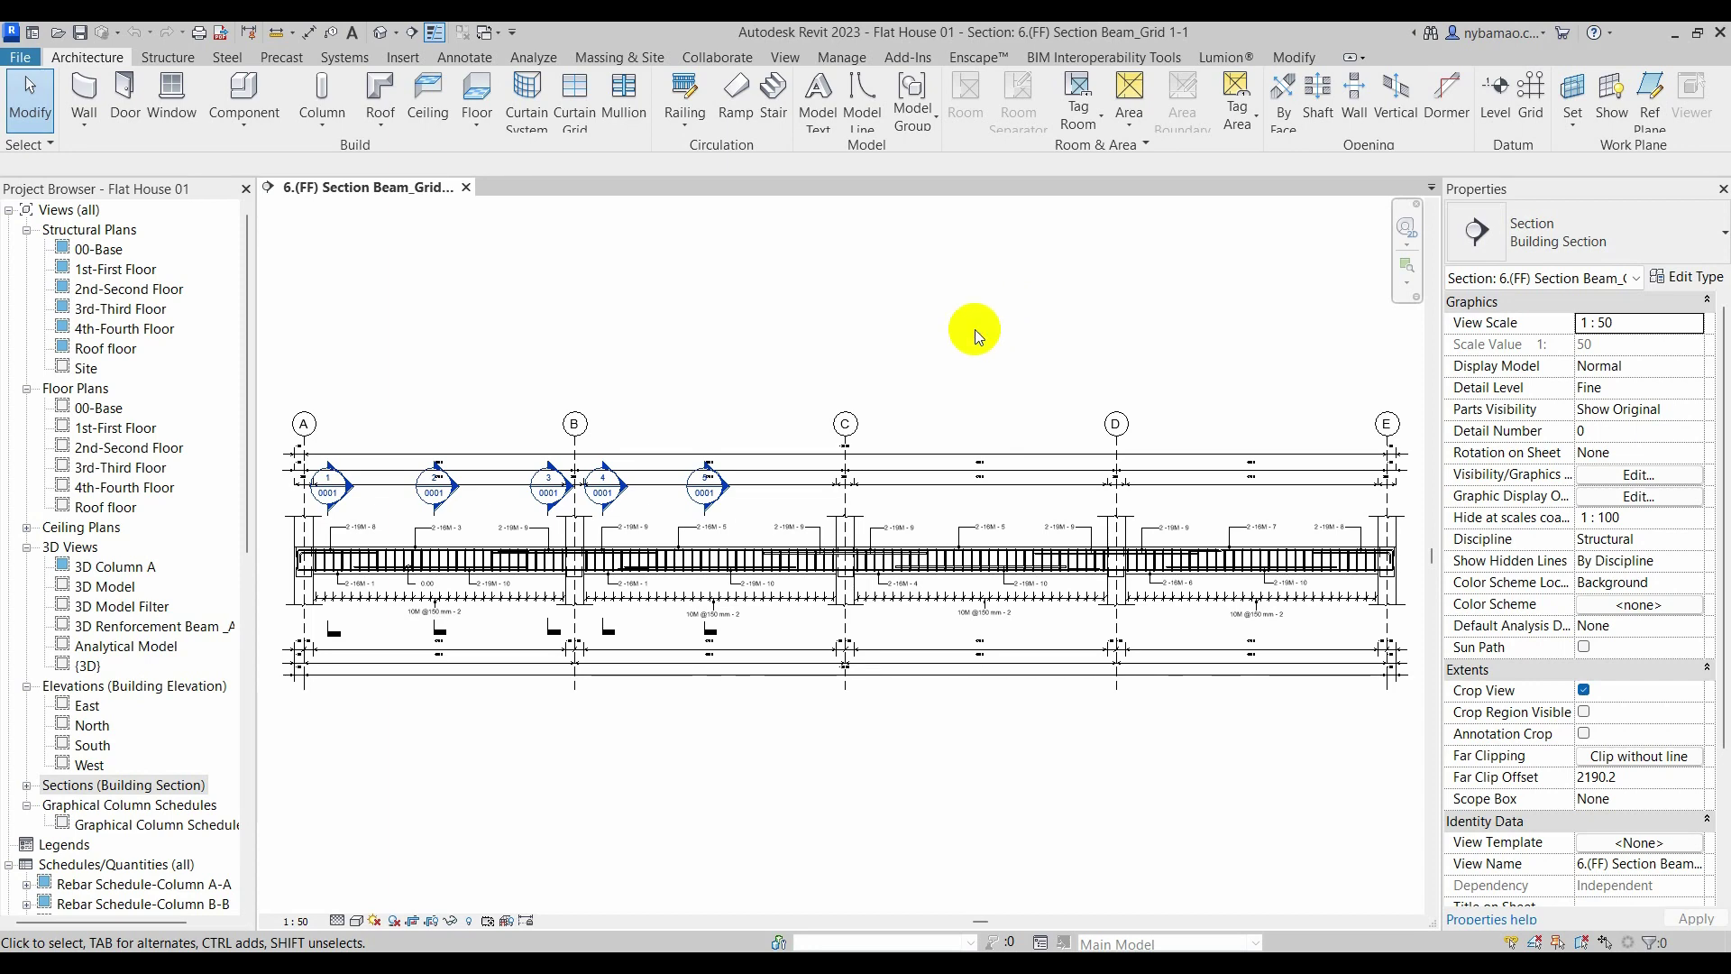
- Expand Families > Annotation Symbols in the Project Browser
{"action": "scroll", "coordinate": [340, 483], "scroll_direction": "up", "scroll_amount": 2}
{"action": "scroll", "coordinate": [310, 495], "scroll_direction": "up", "scroll_amount": 3}
{"action": "mouse_move", "coordinate": [436, 495]}
{"action": "middle_mouse_down"}
{"action": "mouse_move", "coordinate": [568, 456]}
{"action": "mouse_move", "coordinate": [529, 463]}
{"action": "middle_mouse_up"}
{"action": "scroll", "coordinate": [501, 453], "scroll_direction": "down", "scroll_amount": 1}
{"action": "scroll", "coordinate": [501, 453], "scroll_direction": "down", "scroll_amount": 1}
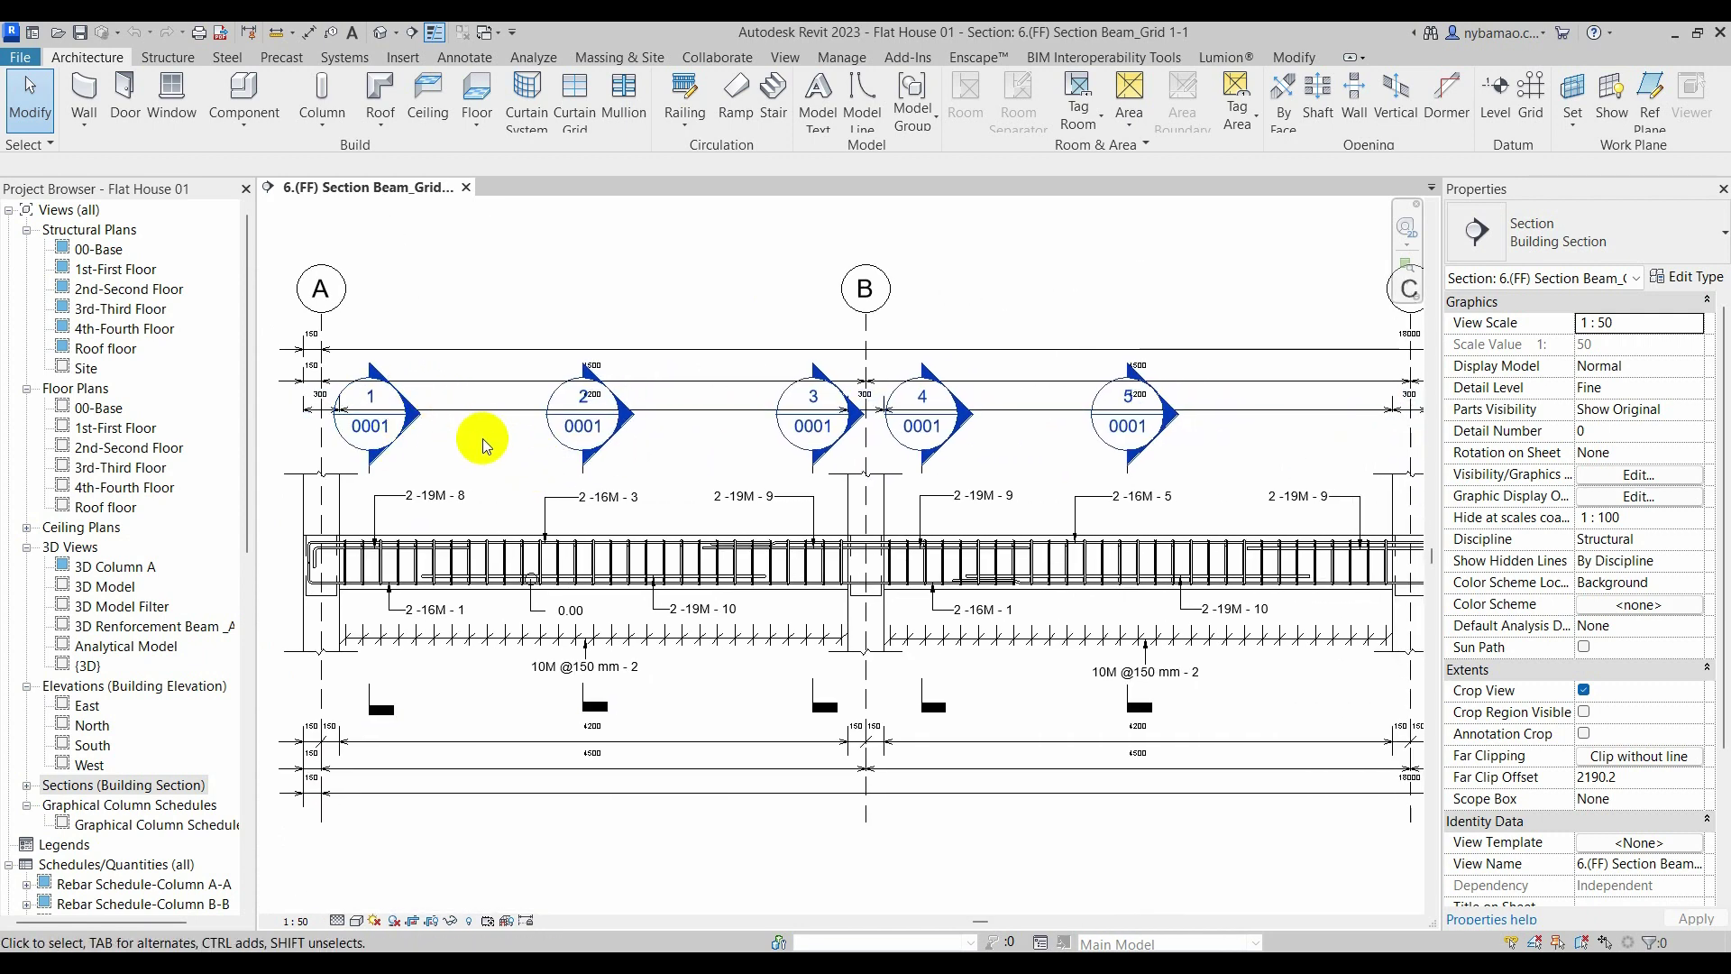
{"action": "left_click_drag", "start_coordinate": [247, 429], "coordinate": [242, 765]}
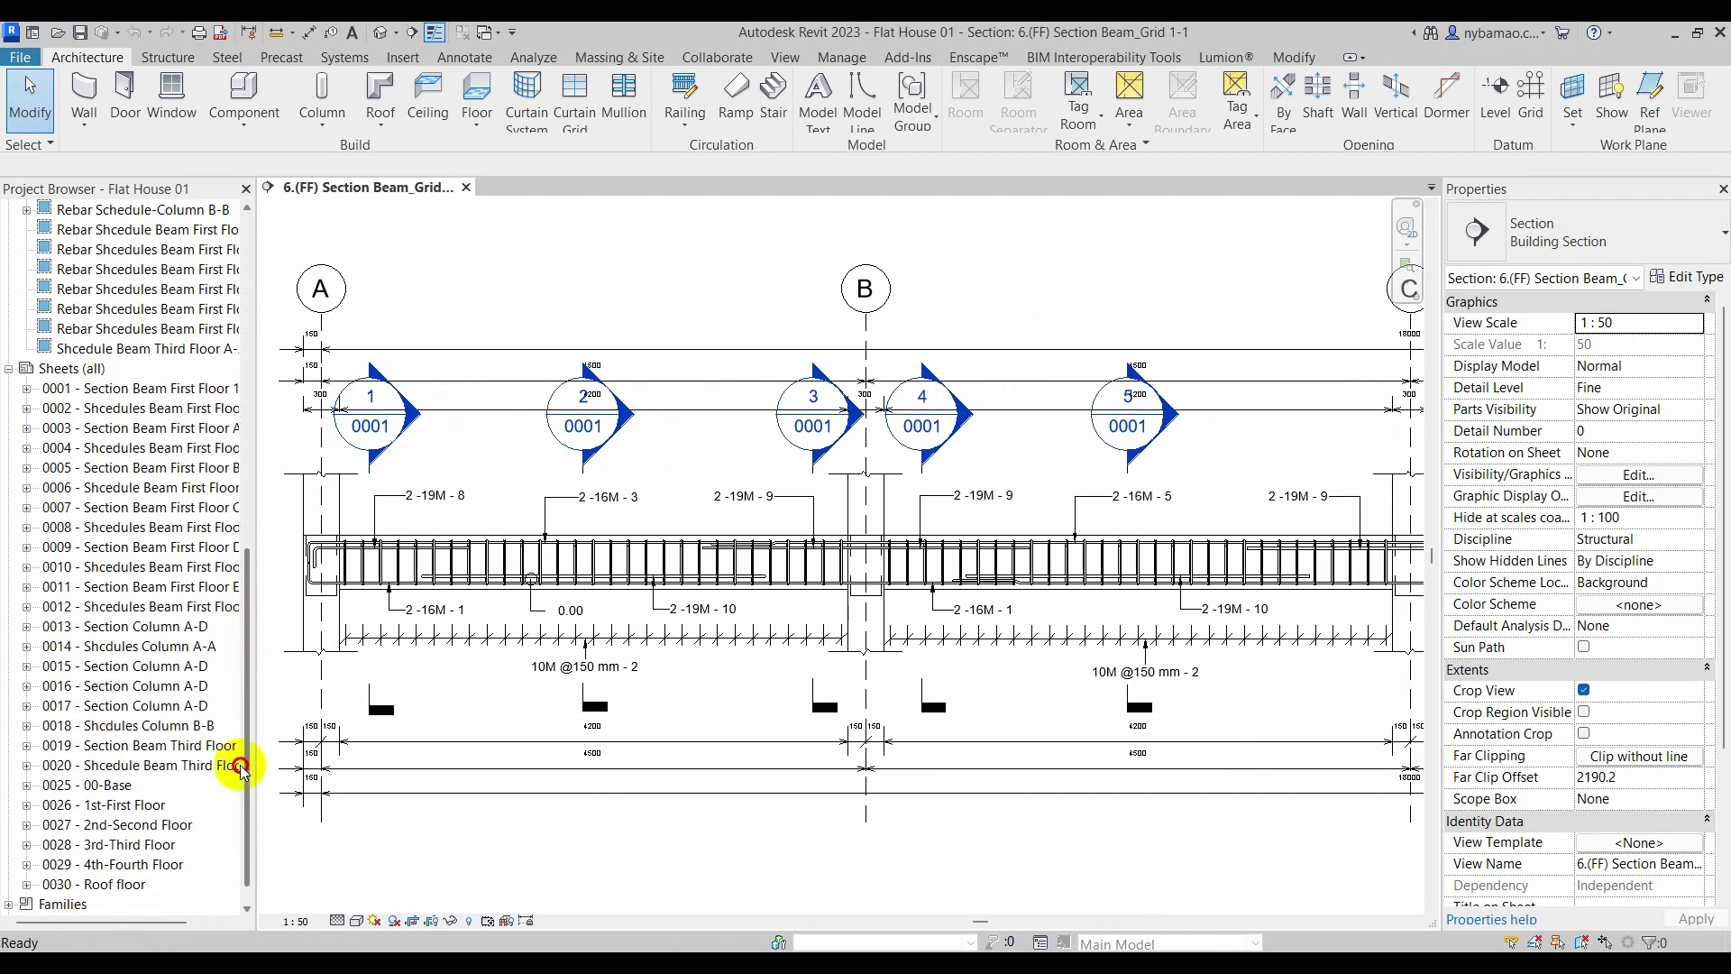
{"action": "left_click", "coordinate": [9, 902]}
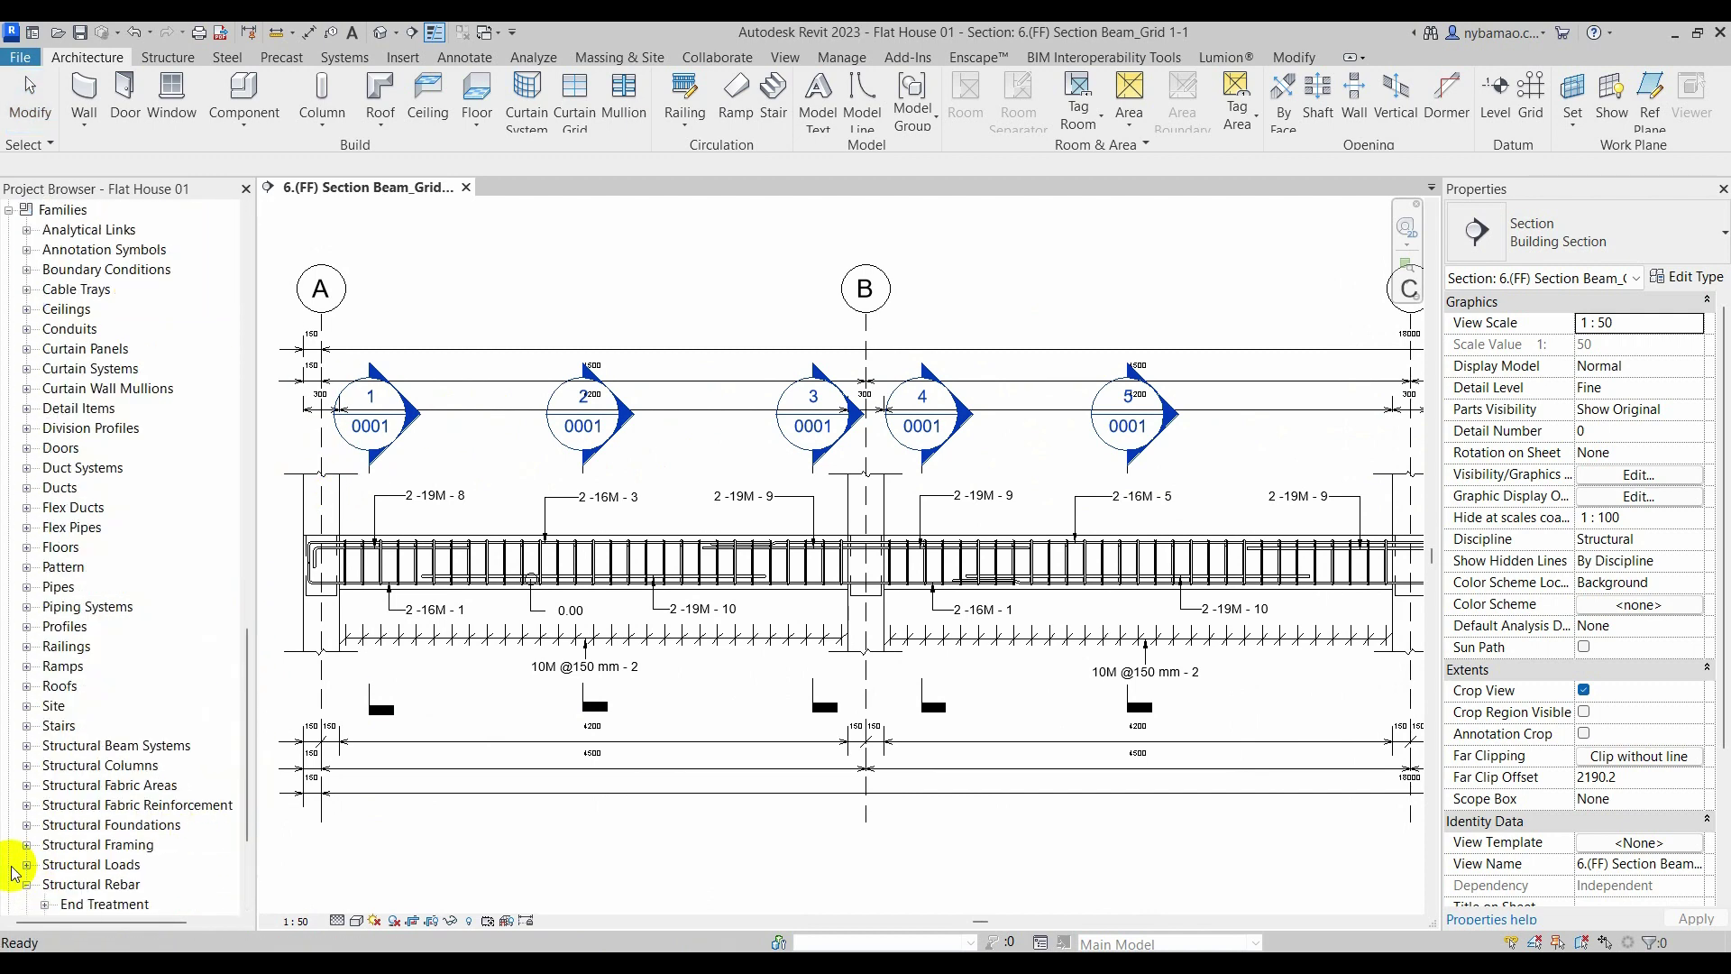
{"action": "scroll", "coordinate": [49, 677], "scroll_direction": "up", "scroll_amount": 3}
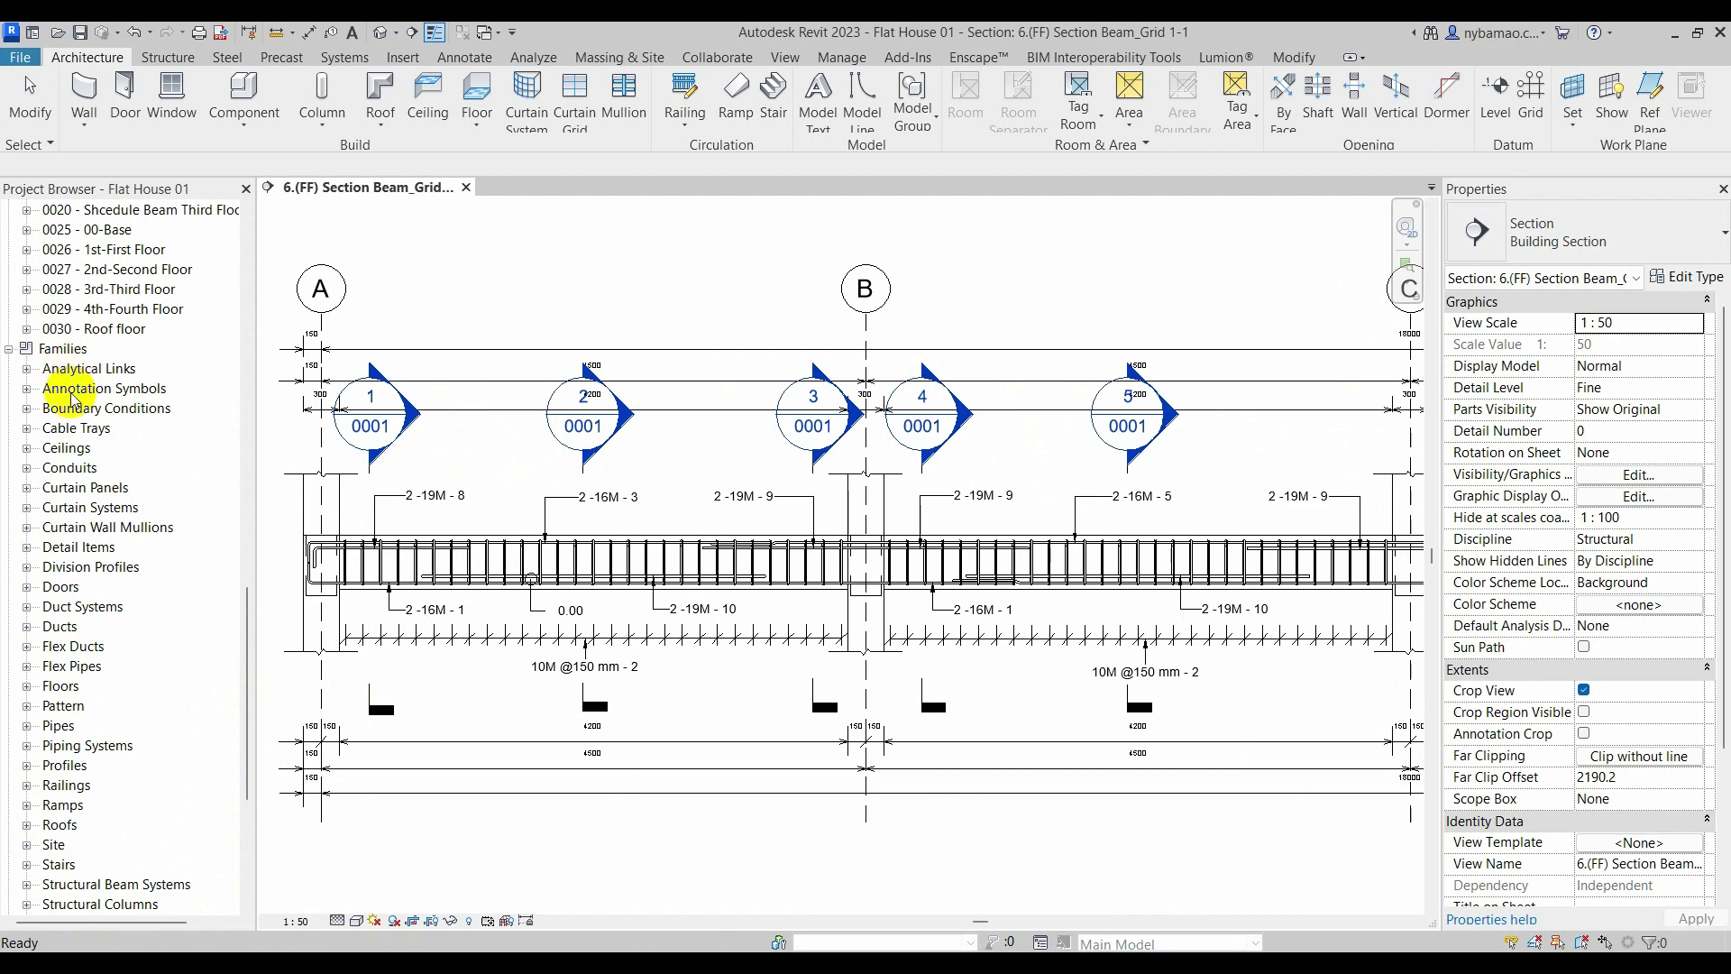
{"action": "left_click", "coordinate": [72, 389]}
{"action": "left_click", "coordinate": [27, 388]}
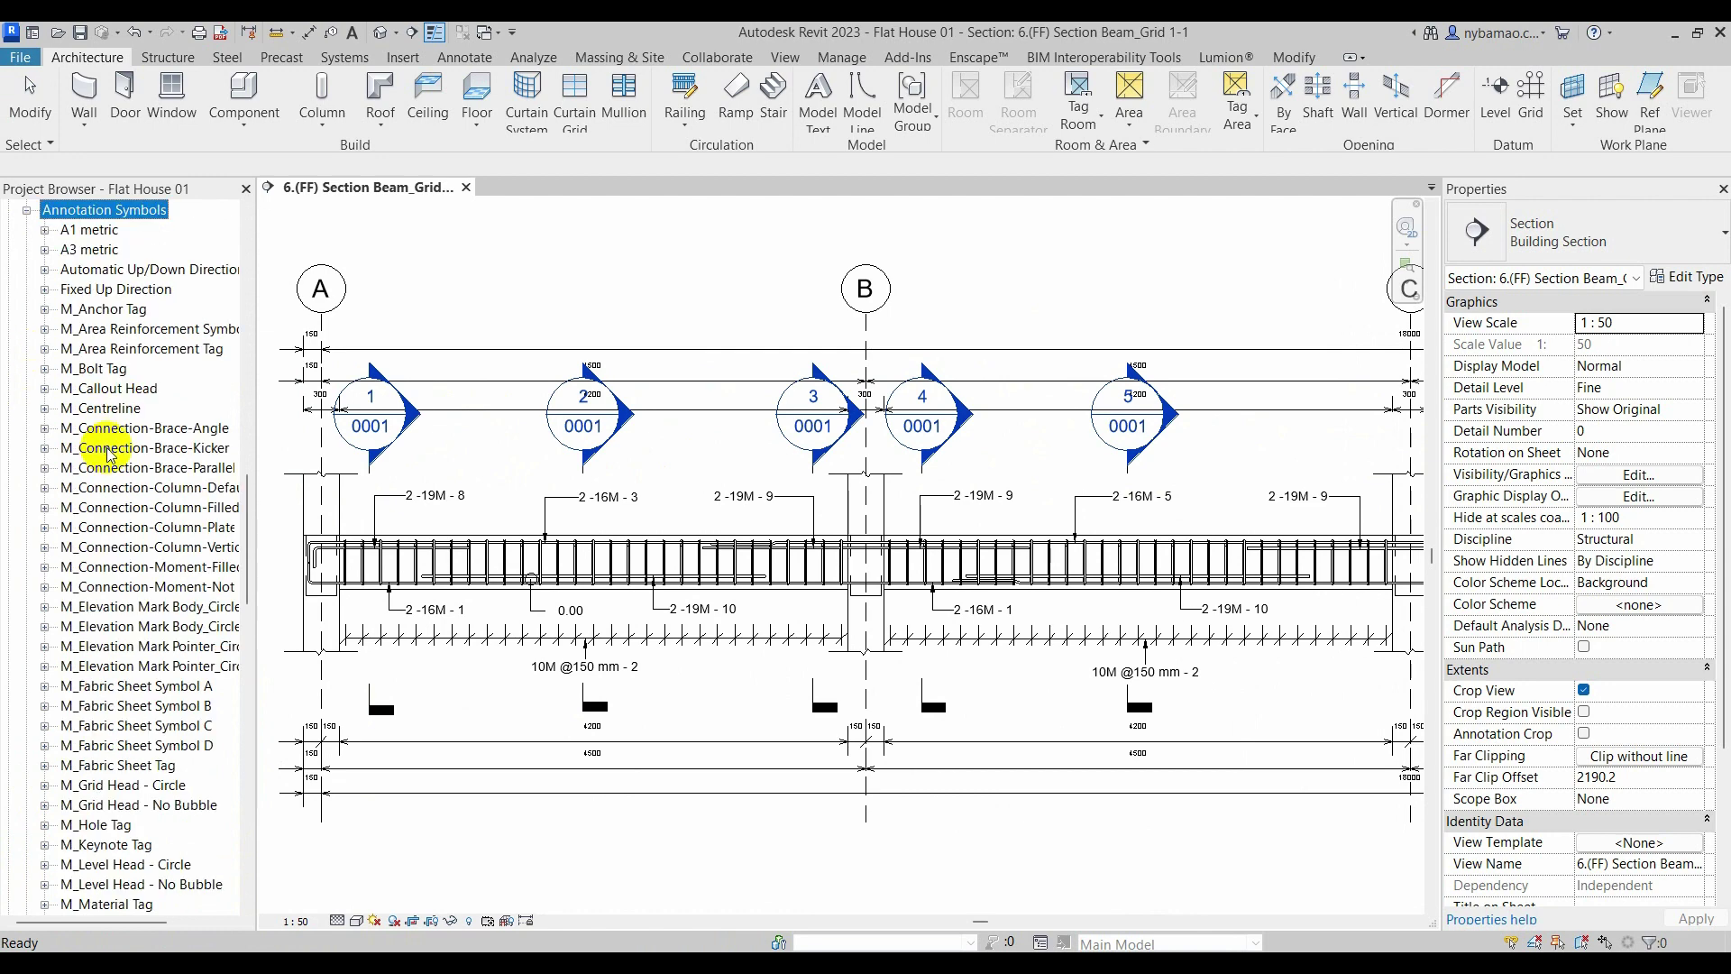
- Open the M_Section Head - Filled family for editing from its right-click menu
{"action": "scroll", "coordinate": [104, 446], "scroll_direction": "down", "scroll_amount": 1}
{"action": "scroll", "coordinate": [113, 451], "scroll_direction": "down", "scroll_amount": 1}
{"action": "scroll", "coordinate": [122, 541], "scroll_direction": "down", "scroll_amount": 1}
{"action": "scroll", "coordinate": [115, 611], "scroll_direction": "down", "scroll_amount": 1}
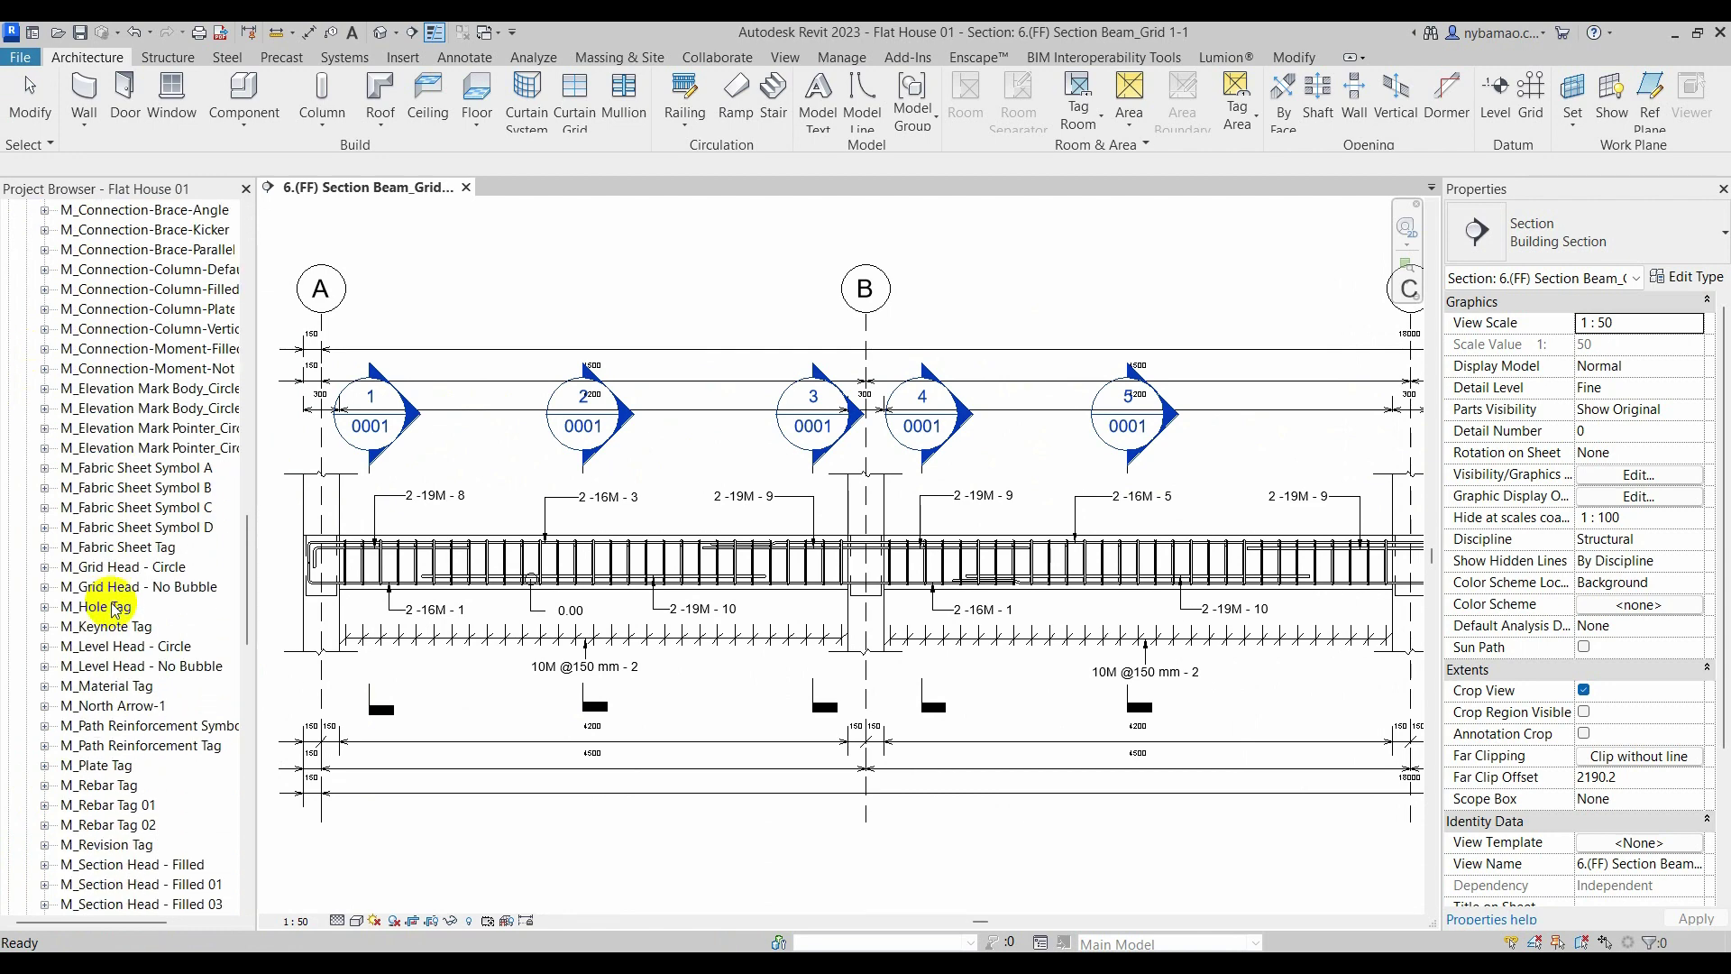
{"action": "scroll", "coordinate": [107, 591], "scroll_direction": "down", "scroll_amount": 2}
{"action": "scroll", "coordinate": [117, 622], "scroll_direction": "down", "scroll_amount": 2}
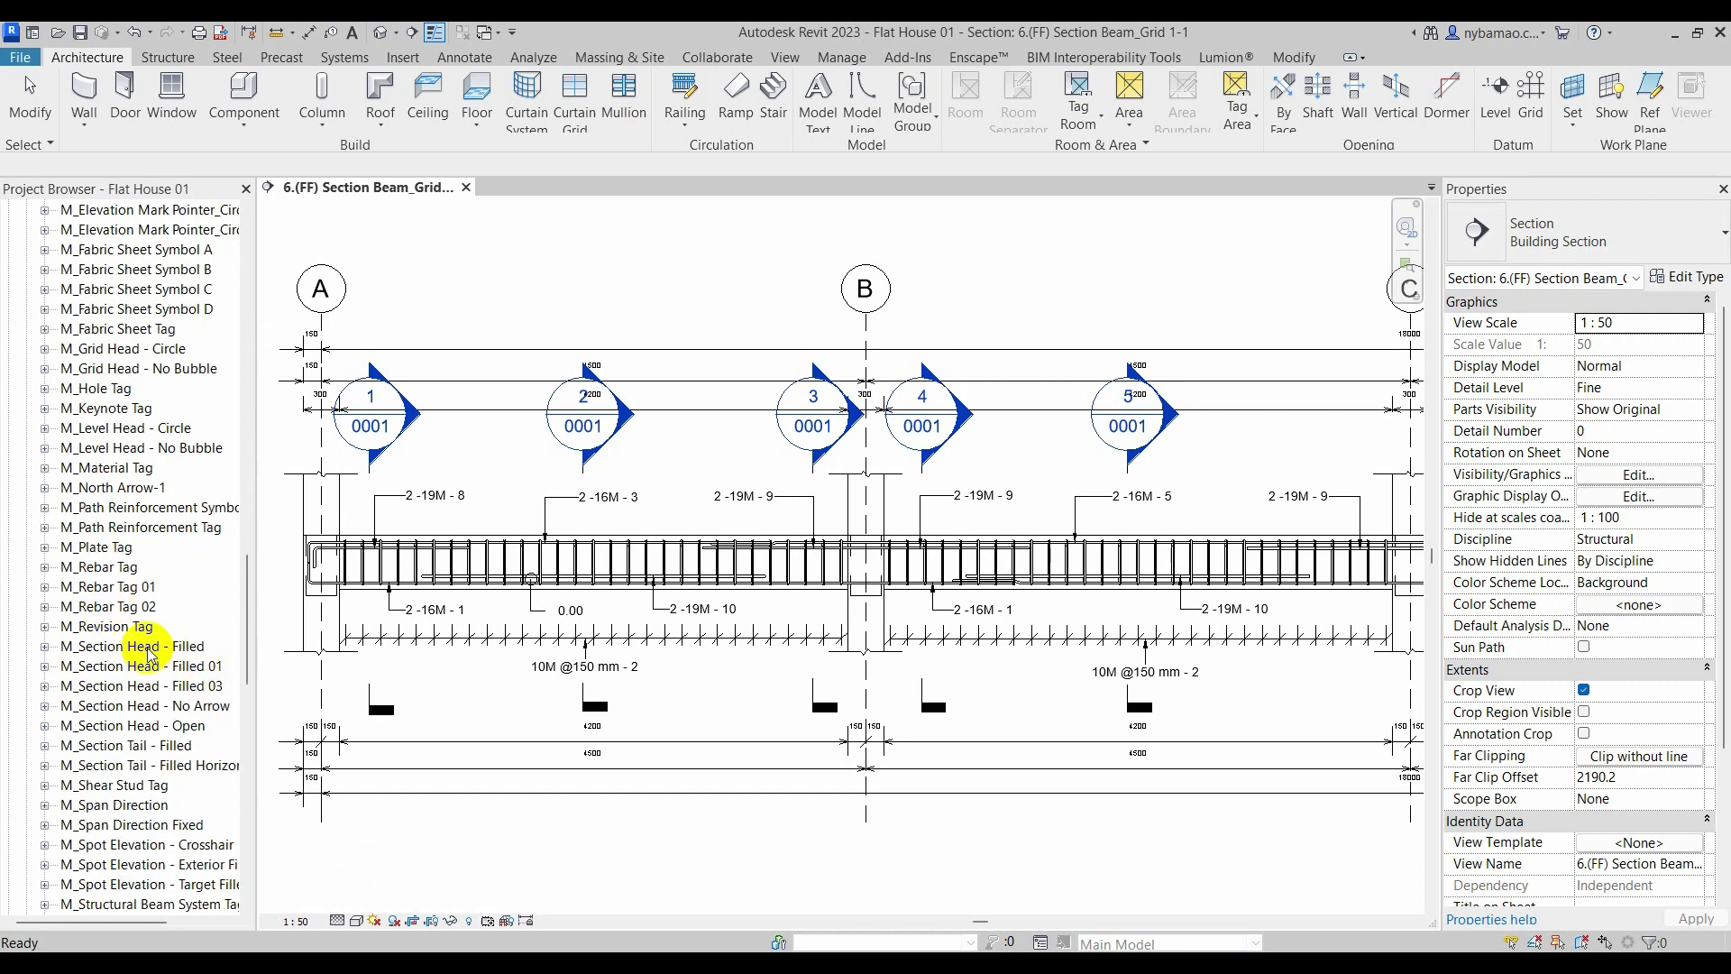
{"action": "left_click", "coordinate": [144, 648]}
{"action": "right_click", "coordinate": [142, 648]}
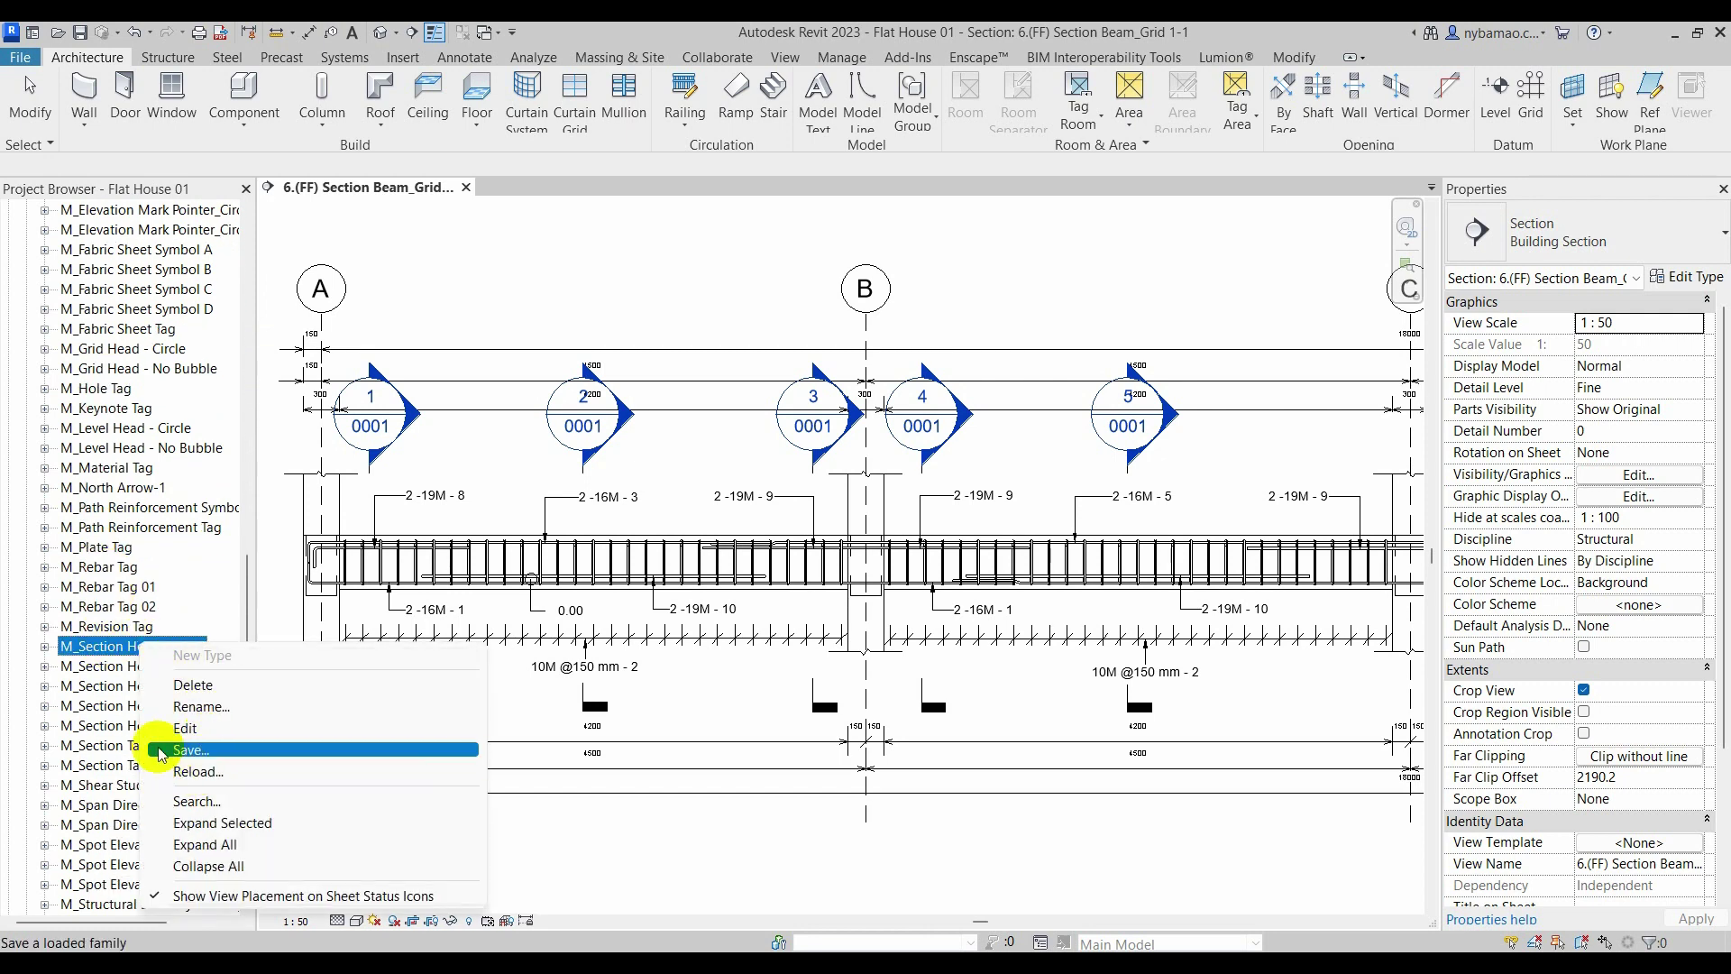
{"action": "left_click", "coordinate": [213, 728]}
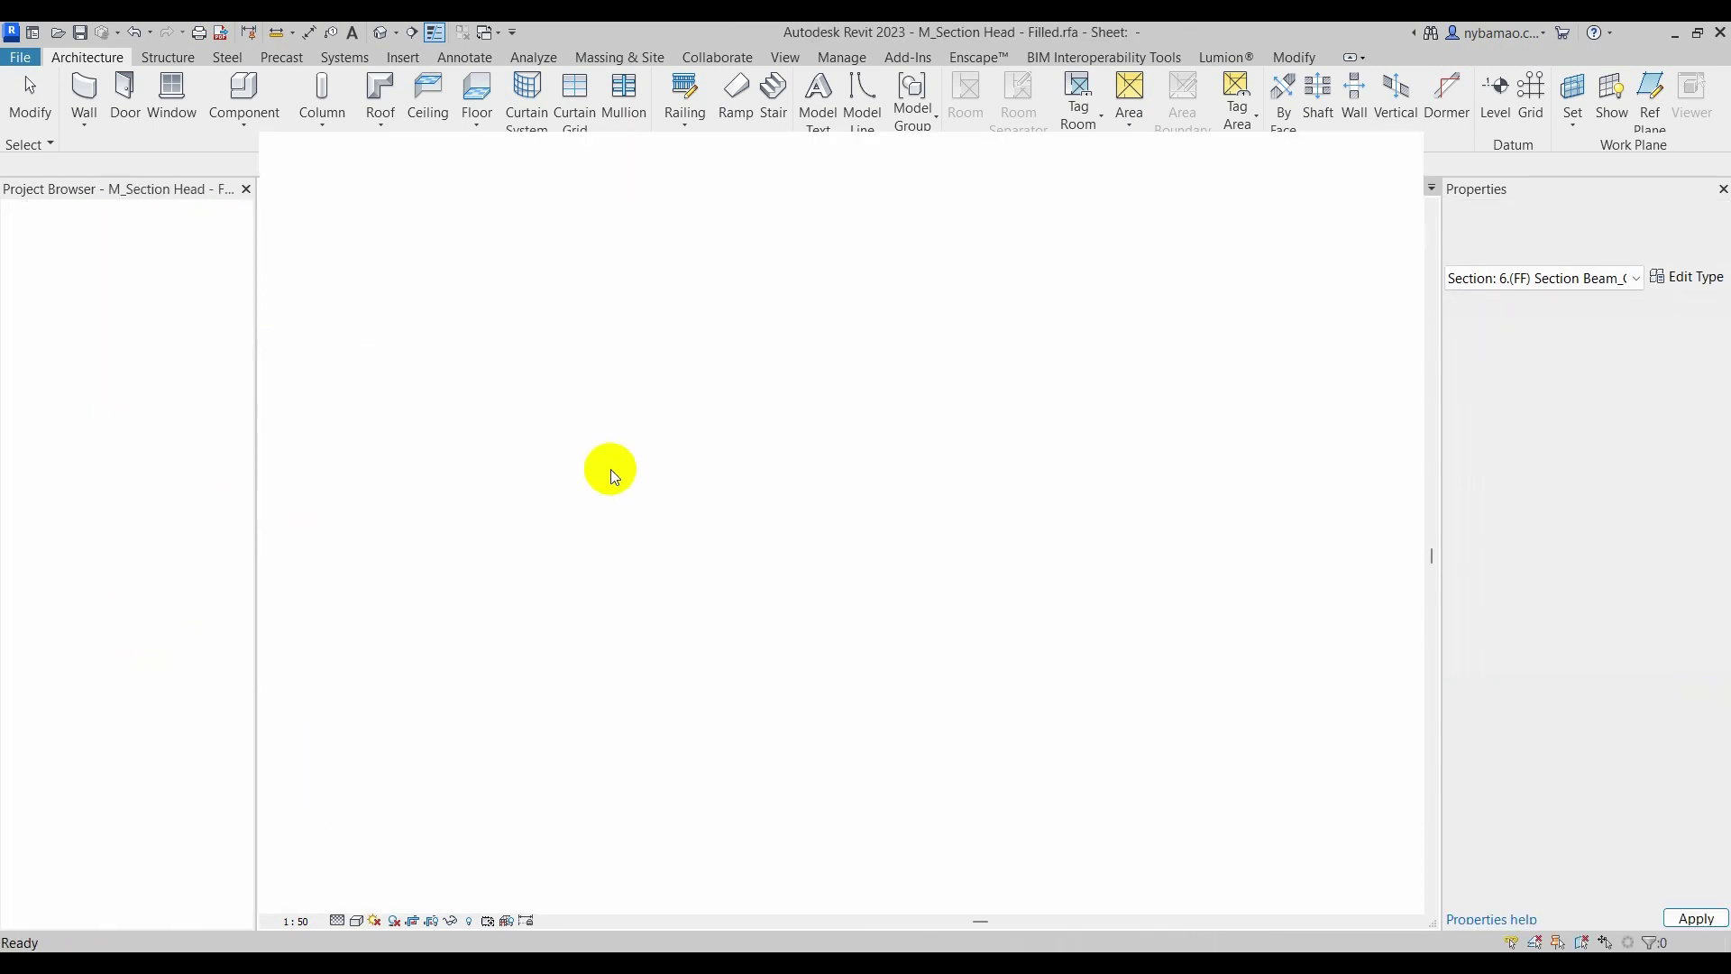
- Inspect the section head's '1' label, then close the family and return to the 6.(FF) Section Beam_Grid 1-1 view
{"action": "scroll", "coordinate": [522, 599], "scroll_direction": "up", "scroll_amount": 3}
{"action": "scroll", "coordinate": [649, 675], "scroll_direction": "down", "scroll_amount": 1}
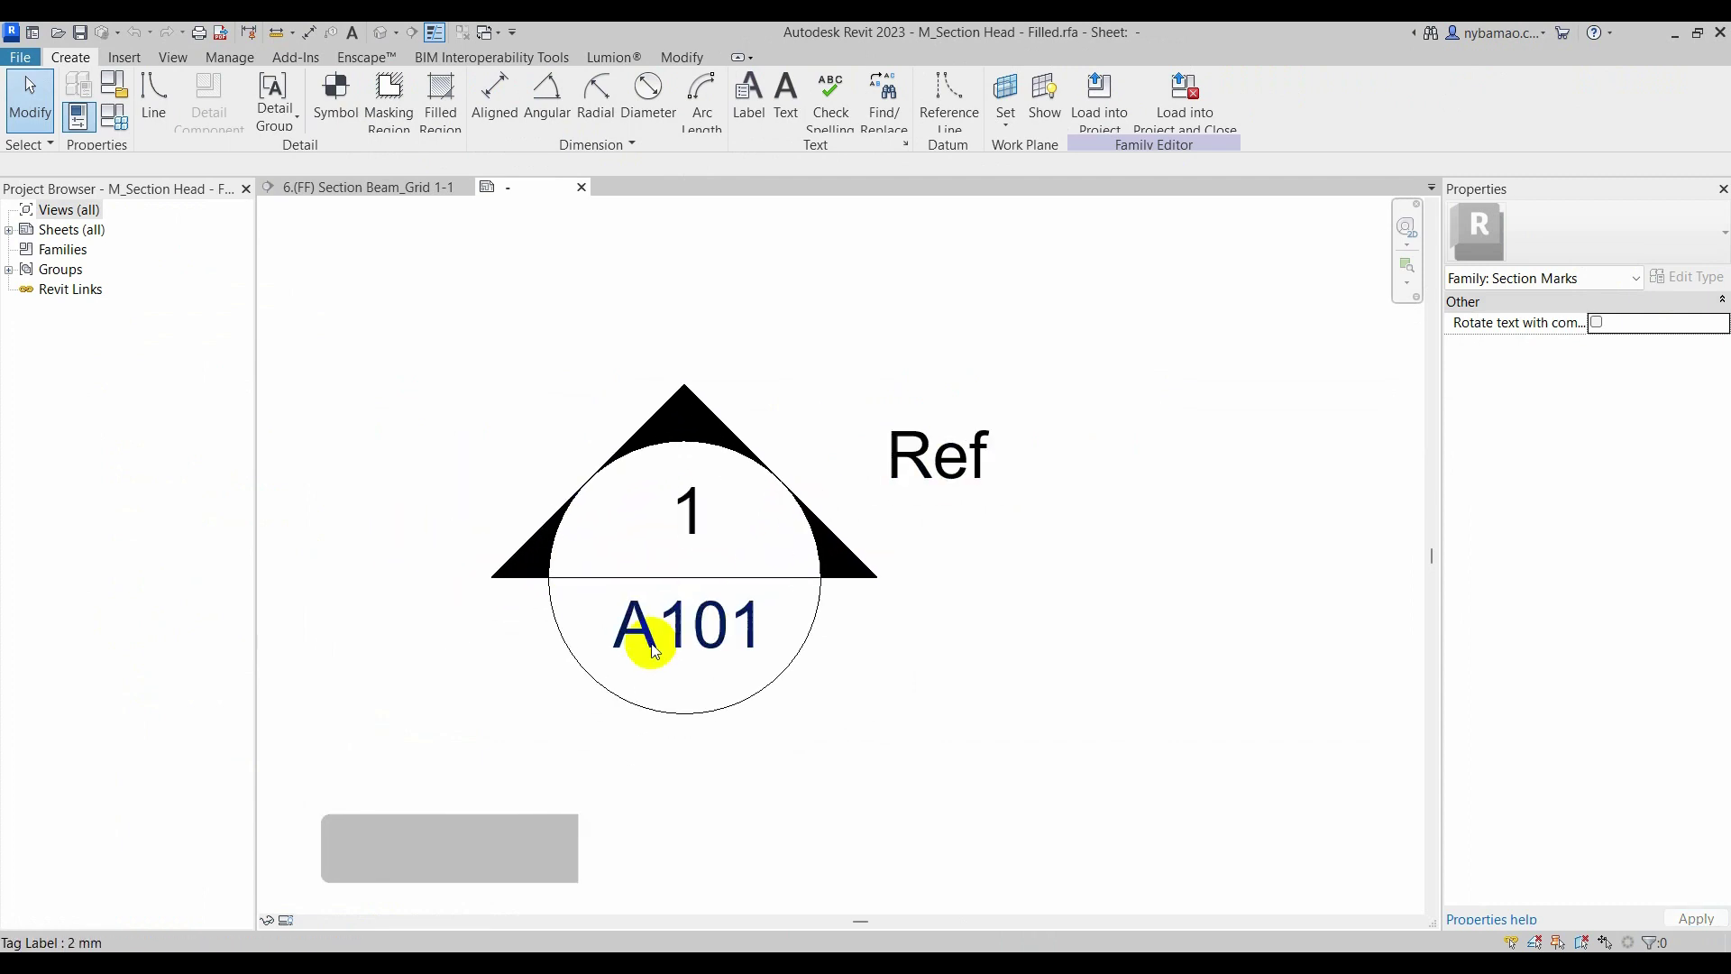
{"action": "scroll", "coordinate": [699, 468], "scroll_direction": "up", "scroll_amount": 2}
{"action": "left_click", "coordinate": [830, 460]}
{"action": "left_click", "coordinate": [1058, 671]}
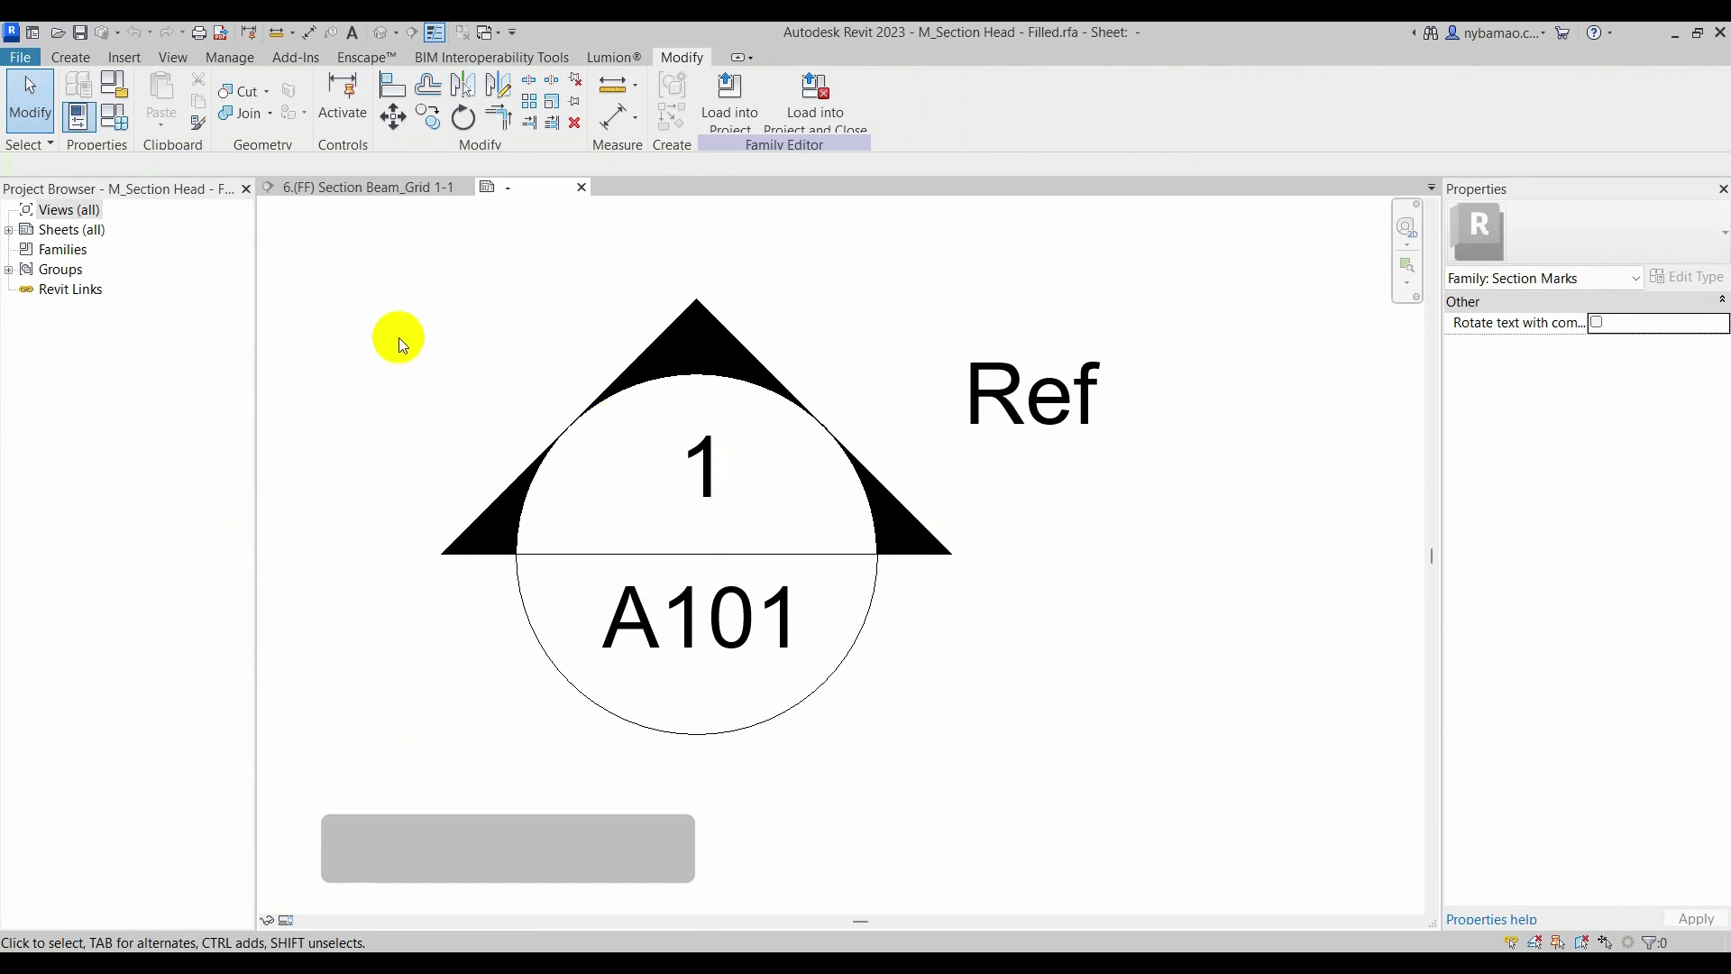
{"action": "left_click", "coordinate": [581, 186]}
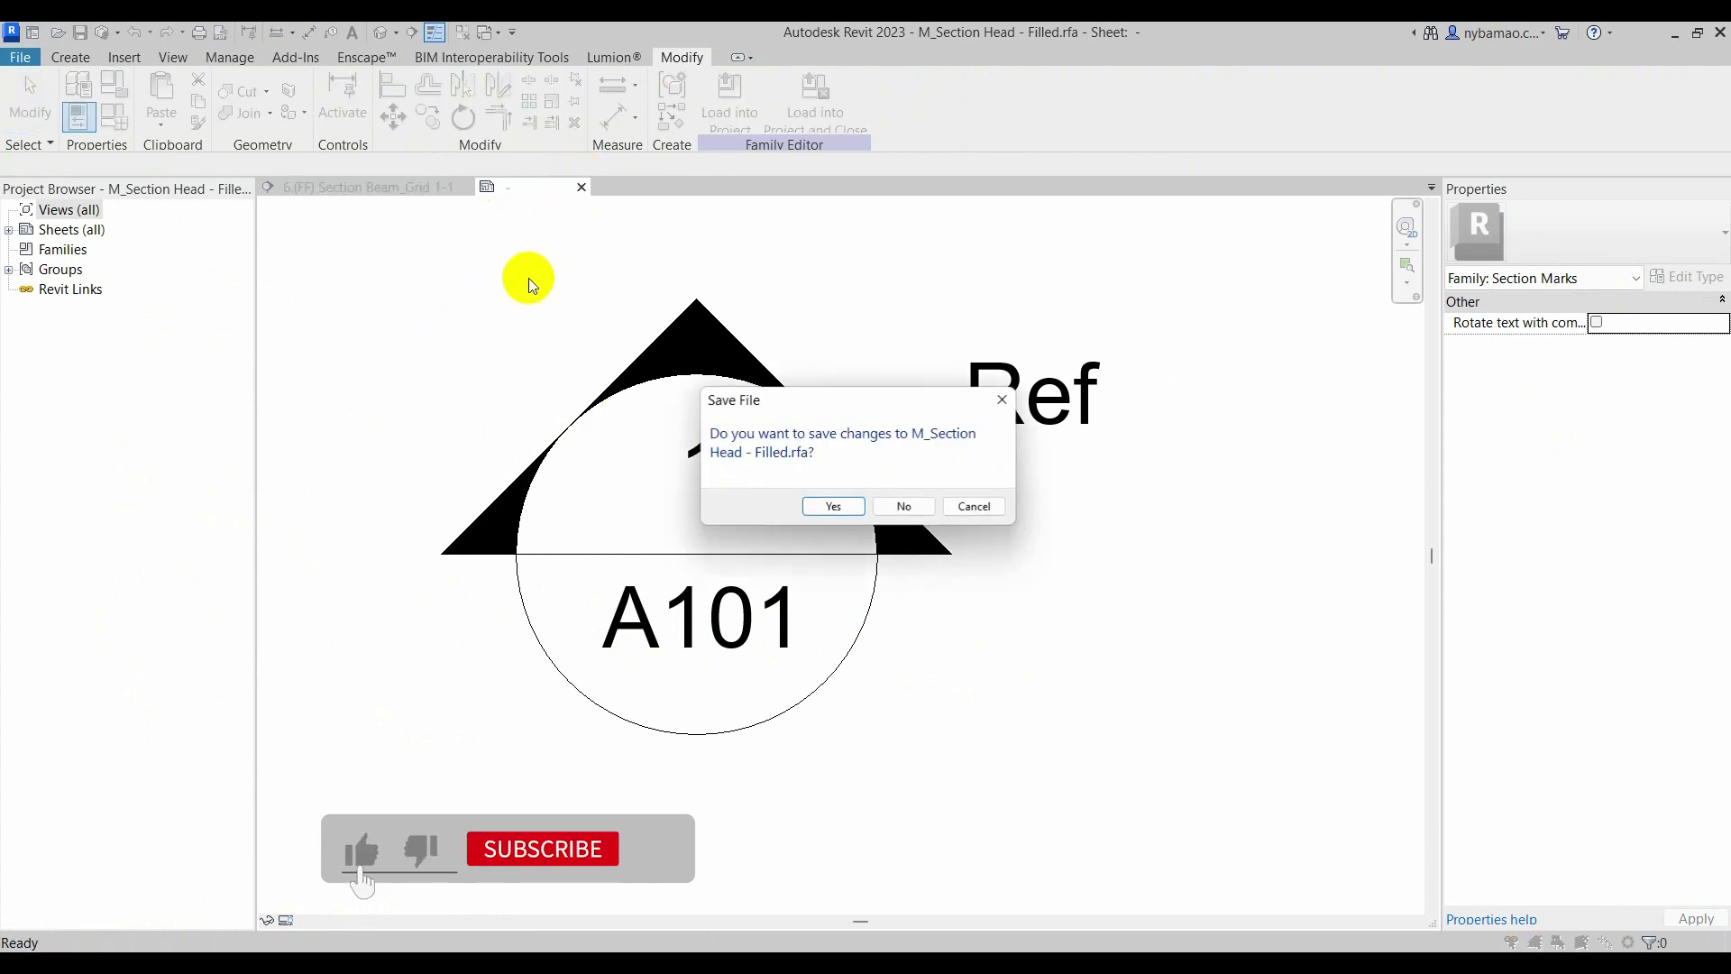
{"action": "left_click", "coordinate": [903, 504]}
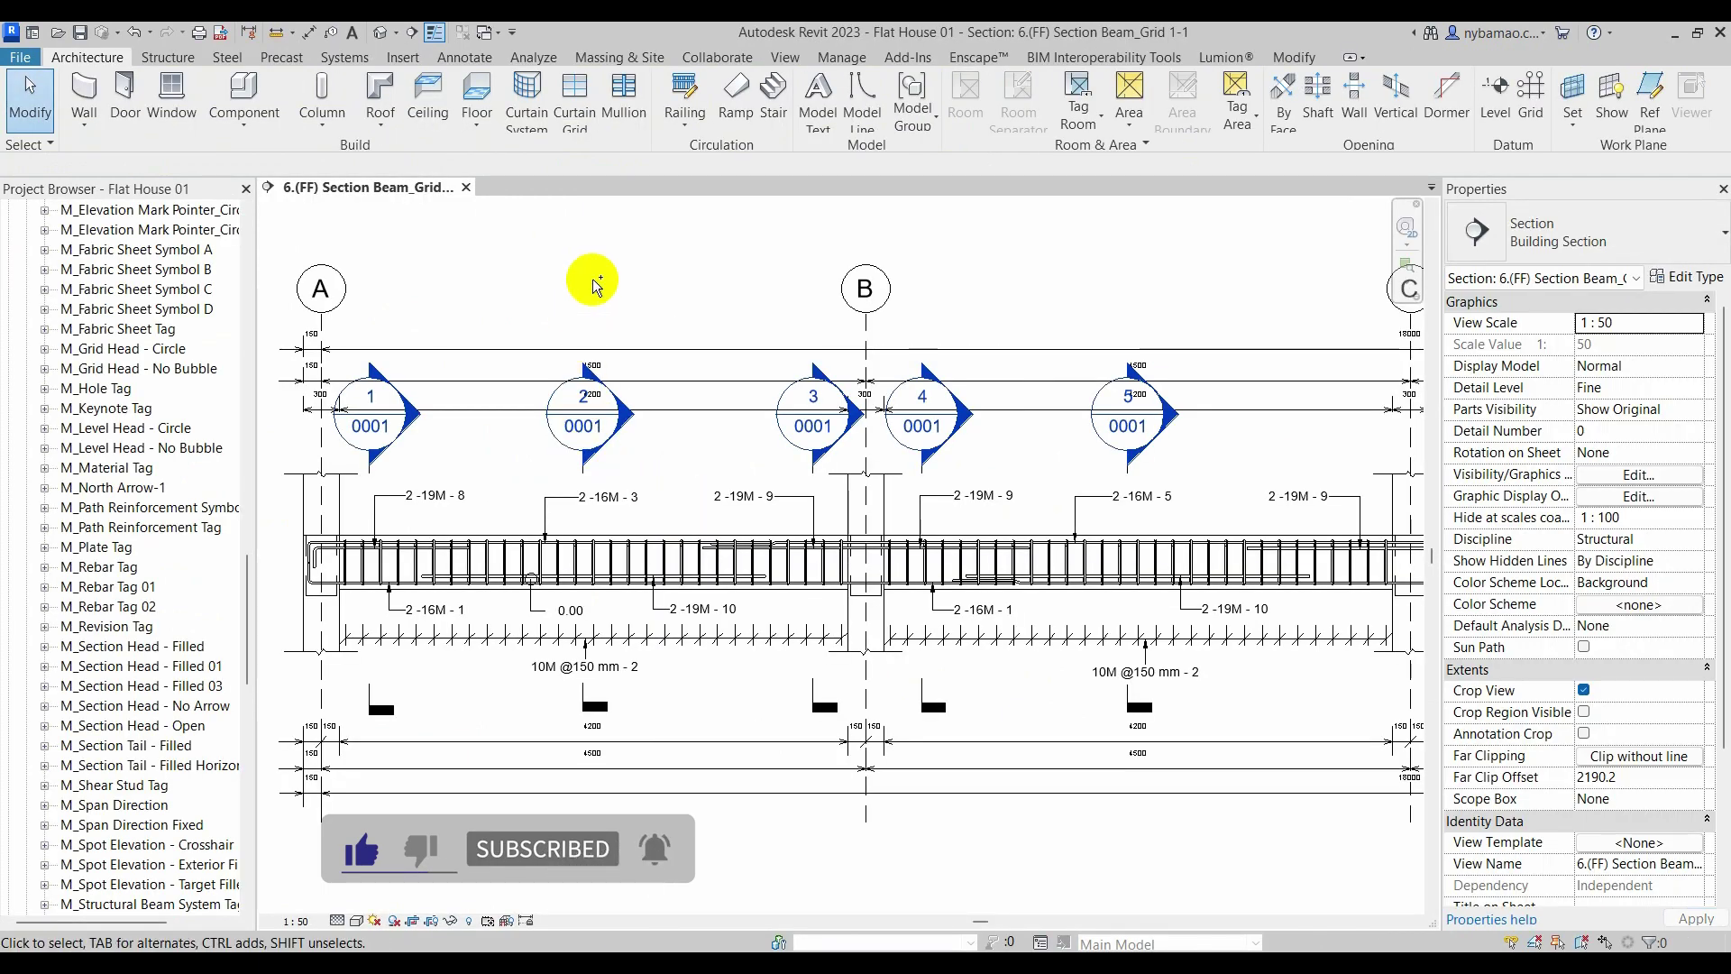
- Create a new family from the English > Annotations > Metric Section Head template
{"action": "key", "text": "ctrl+d"}
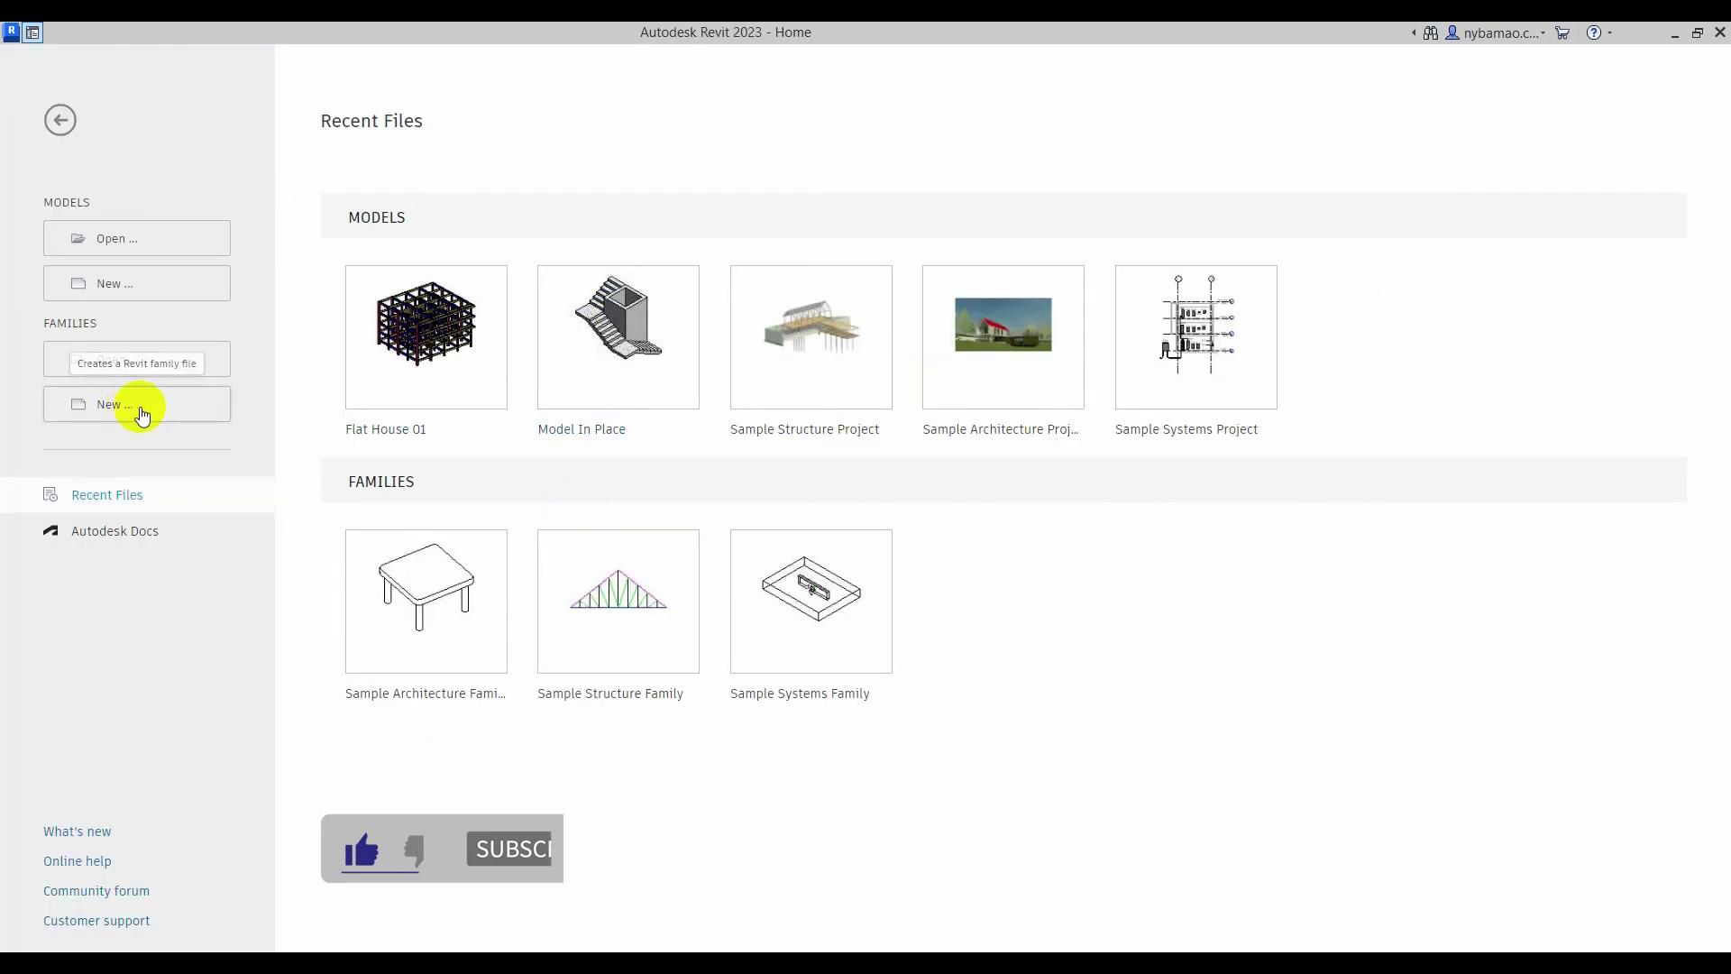
{"action": "left_click", "coordinate": [113, 406]}
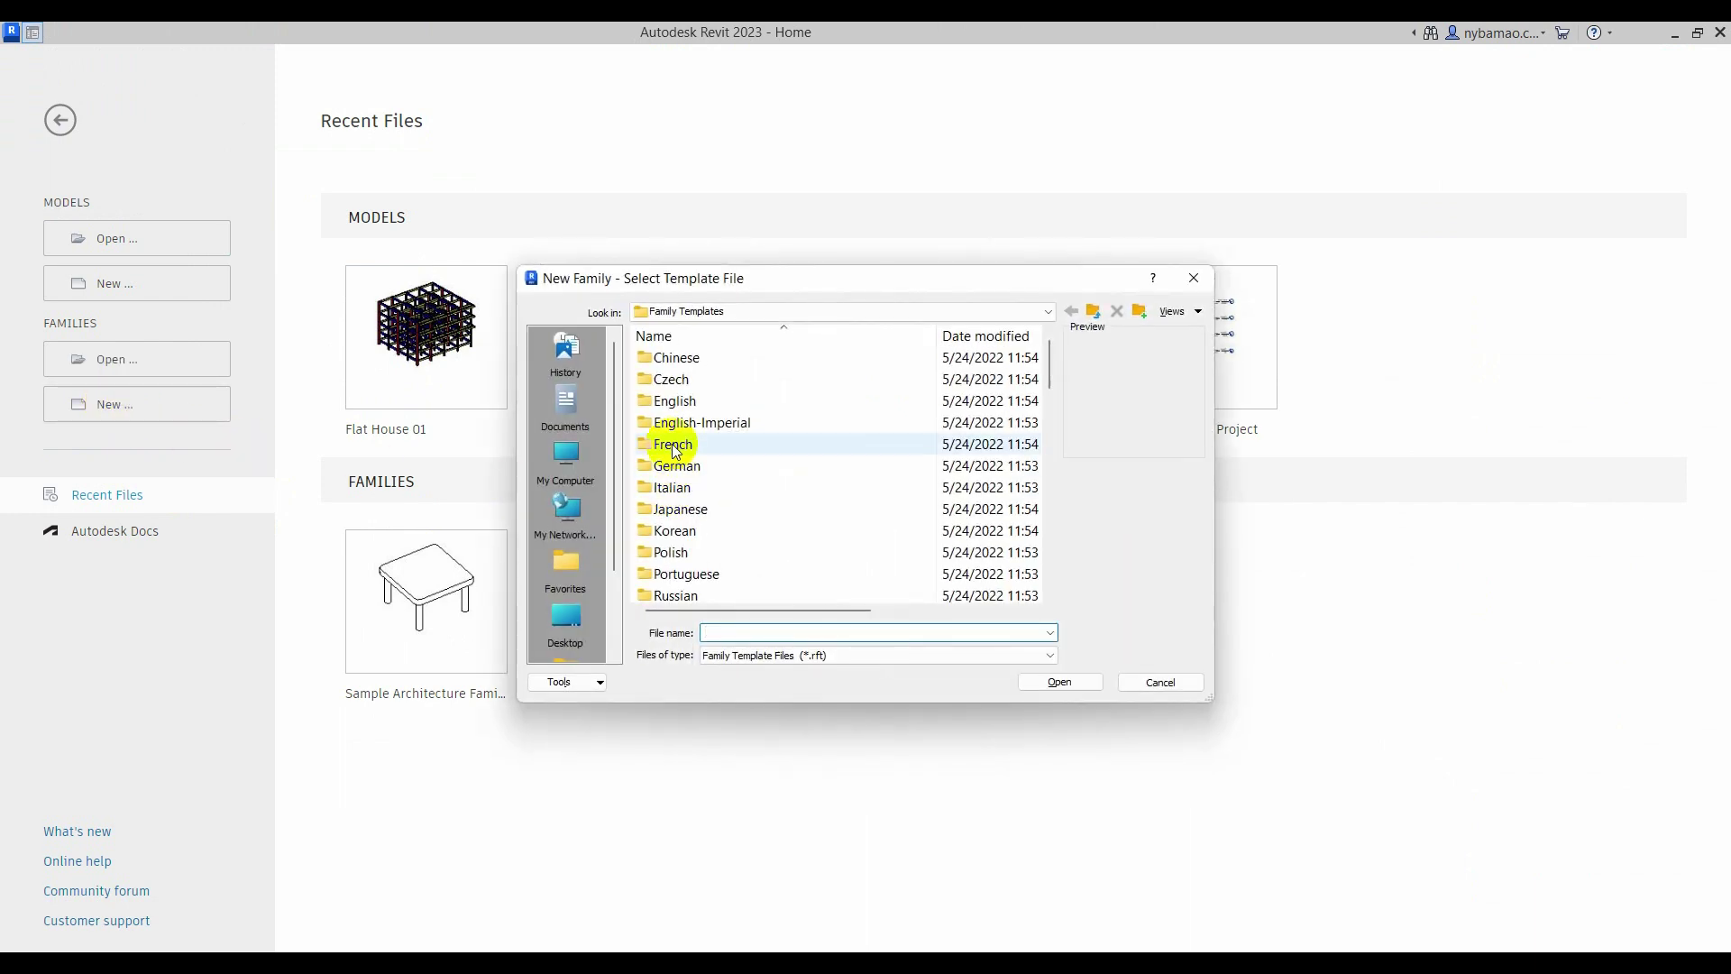
{"action": "double_click", "coordinate": [681, 403]}
{"action": "double_click", "coordinate": [683, 361]}
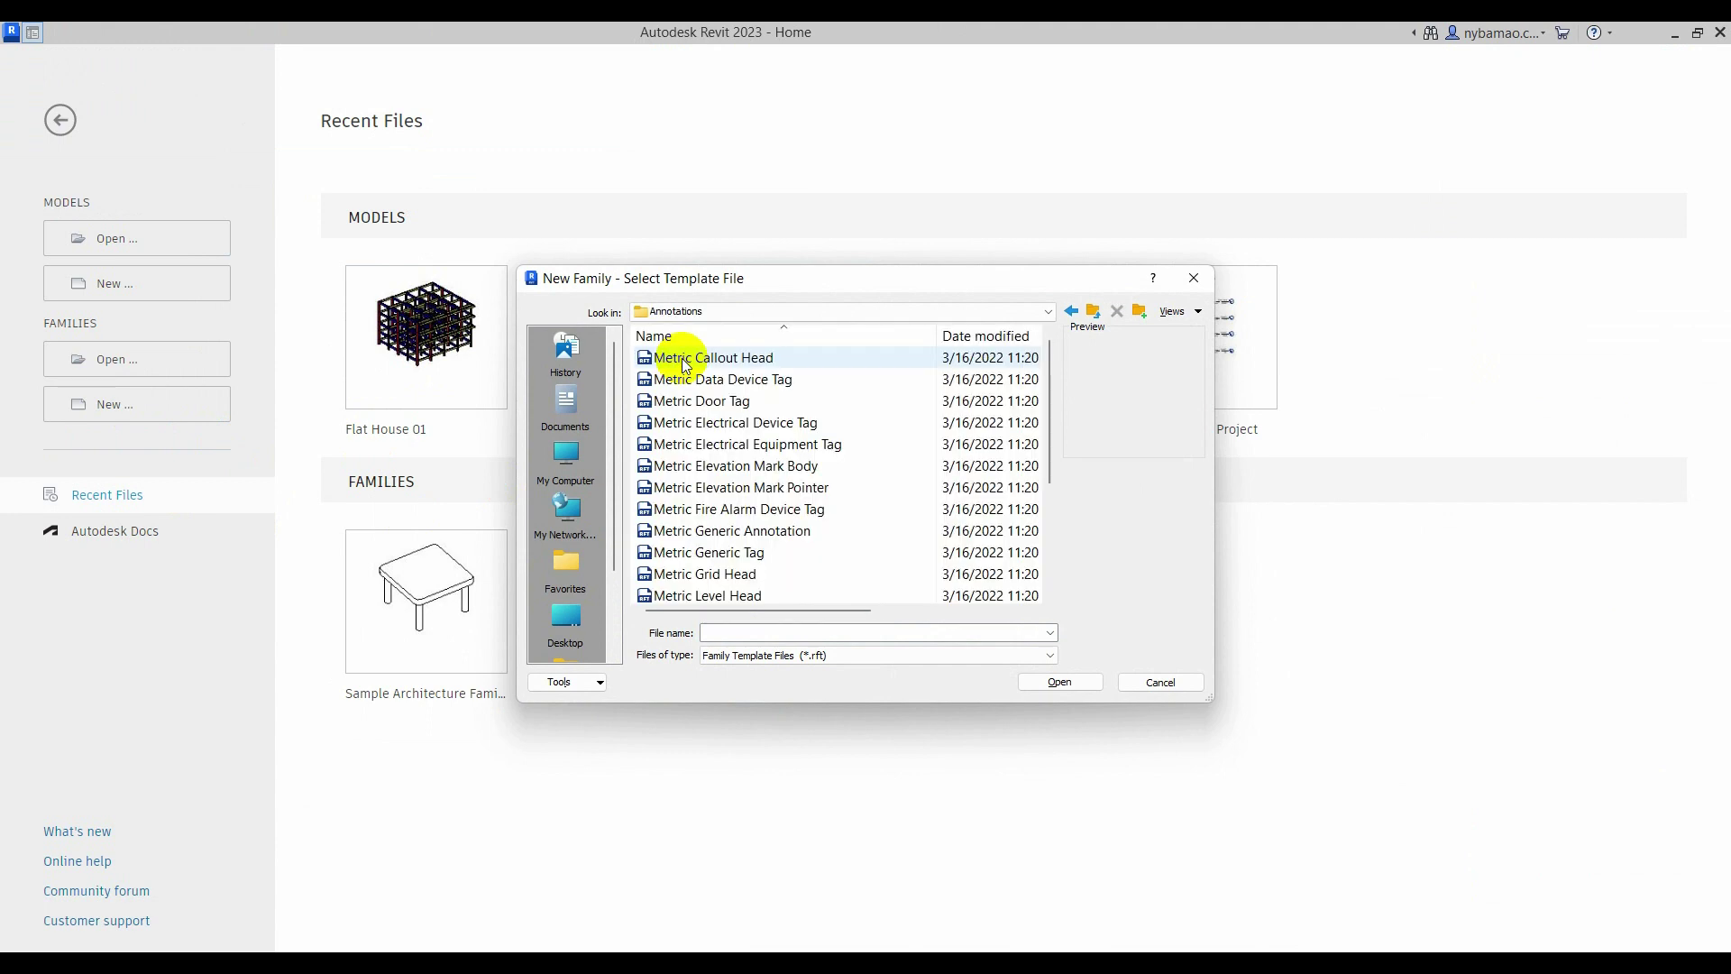
{"action": "scroll", "coordinate": [713, 446], "scroll_direction": "down", "scroll_amount": 3}
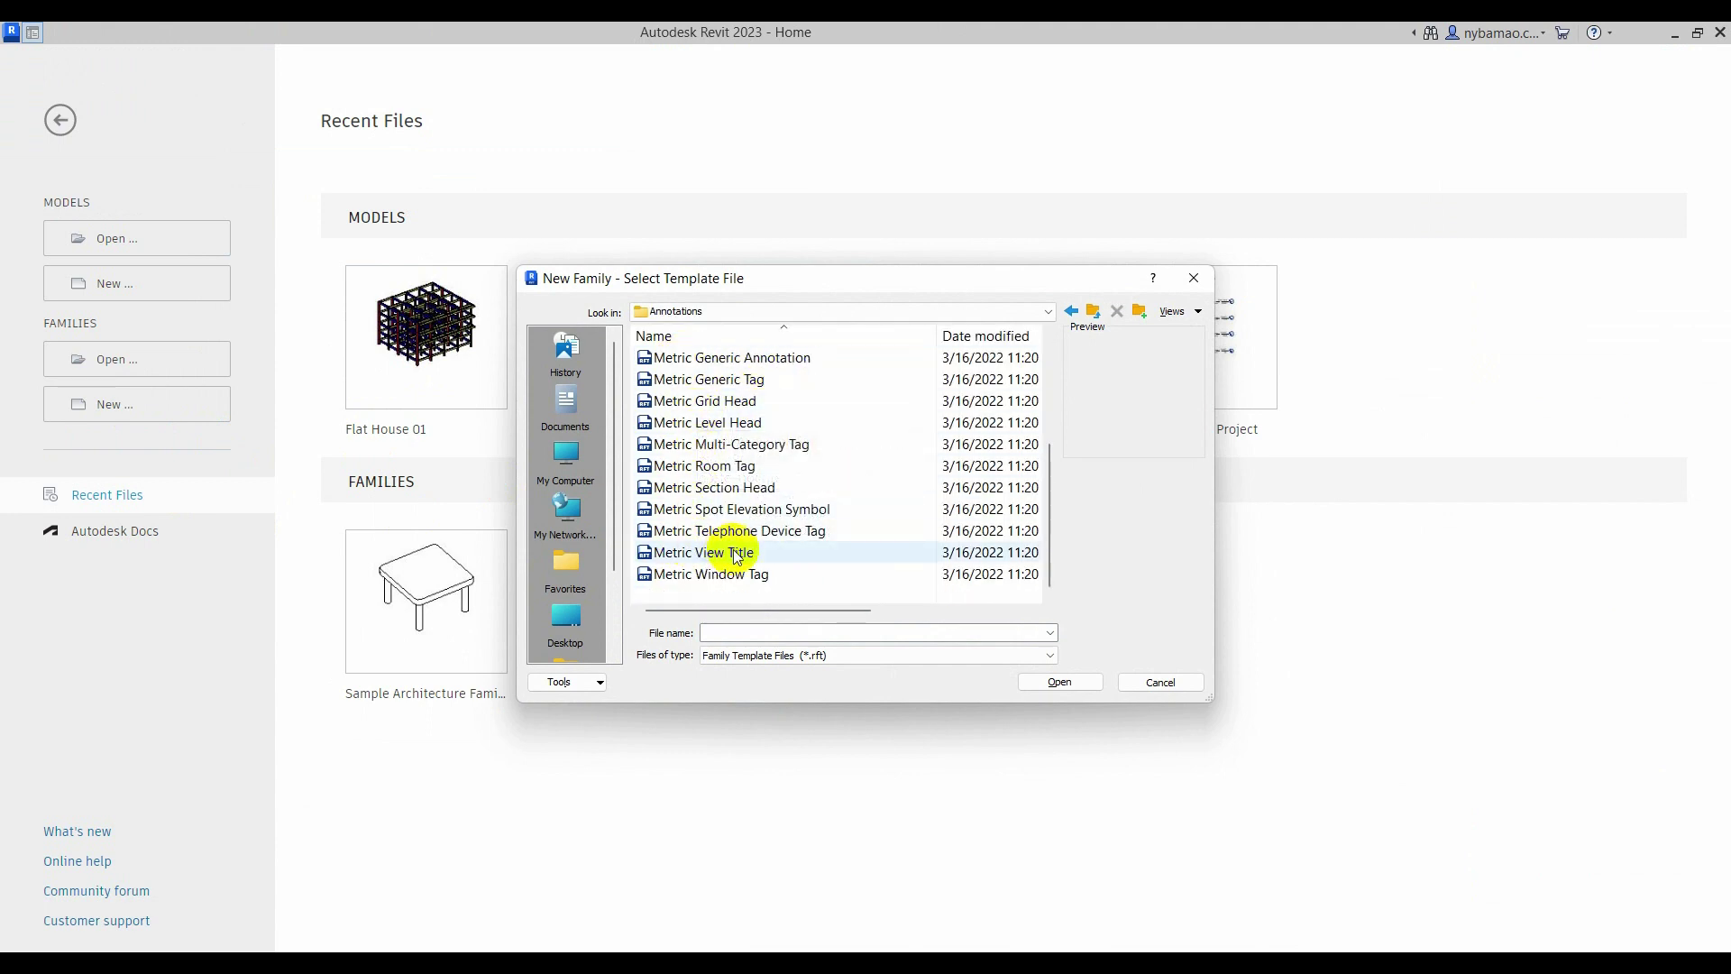
{"action": "left_click", "coordinate": [704, 487]}
{"action": "left_click", "coordinate": [1059, 681]}
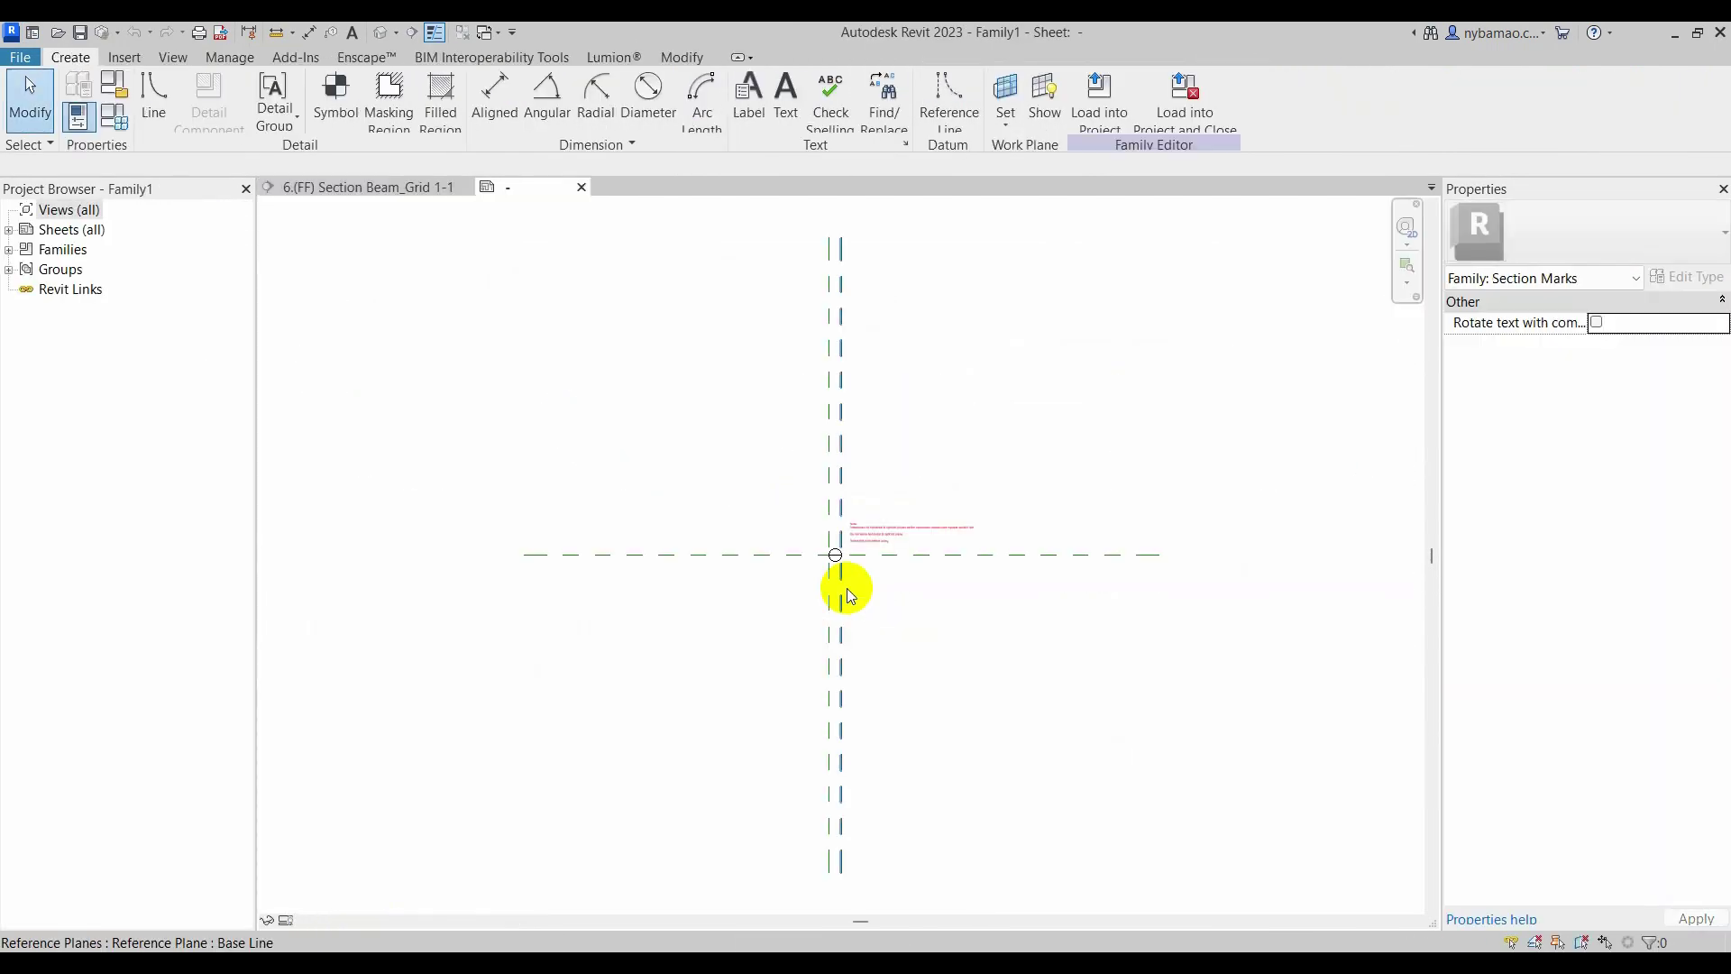
- Zoom in and delete the template's instruction note, leaving only the circle and reference planes
{"action": "scroll", "coordinate": [902, 546], "scroll_direction": "up", "scroll_amount": 1}
{"action": "scroll", "coordinate": [934, 549], "scroll_direction": "up", "scroll_amount": 1}
{"action": "scroll", "coordinate": [883, 577], "scroll_direction": "up", "scroll_amount": 1}
{"action": "scroll", "coordinate": [911, 582], "scroll_direction": "up", "scroll_amount": 2}
{"action": "scroll", "coordinate": [918, 579], "scroll_direction": "up", "scroll_amount": 1}
{"action": "scroll", "coordinate": [956, 579], "scroll_direction": "up", "scroll_amount": 1}
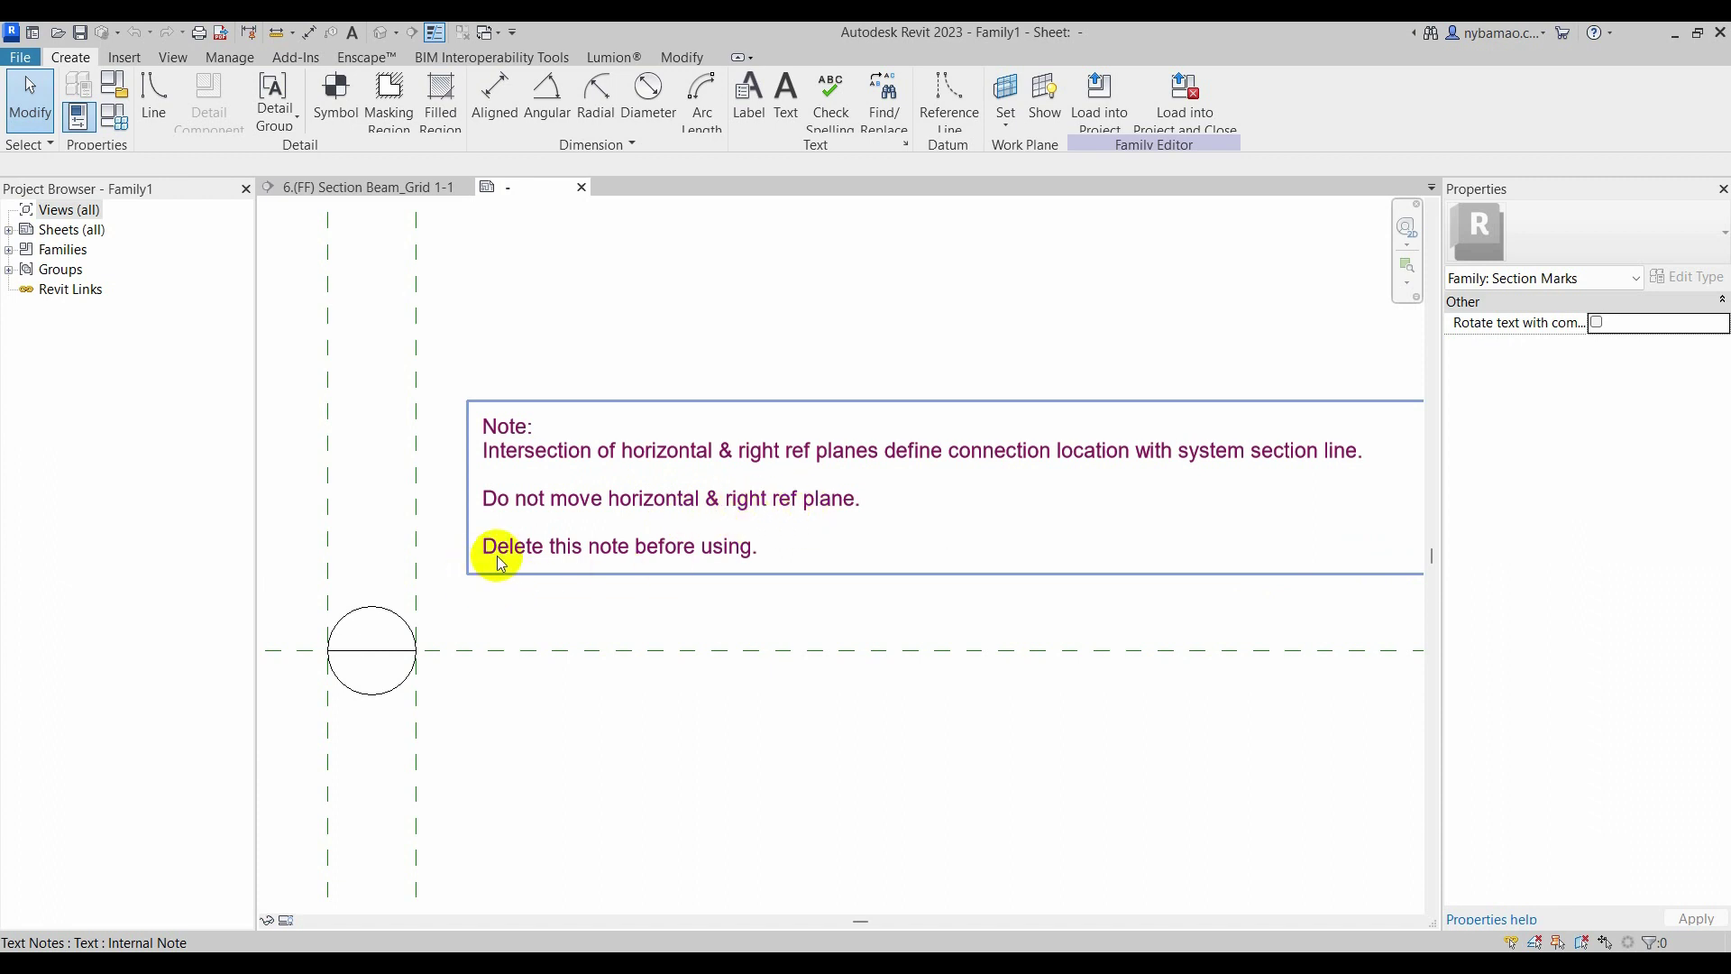
{"action": "left_click", "coordinate": [627, 546]}
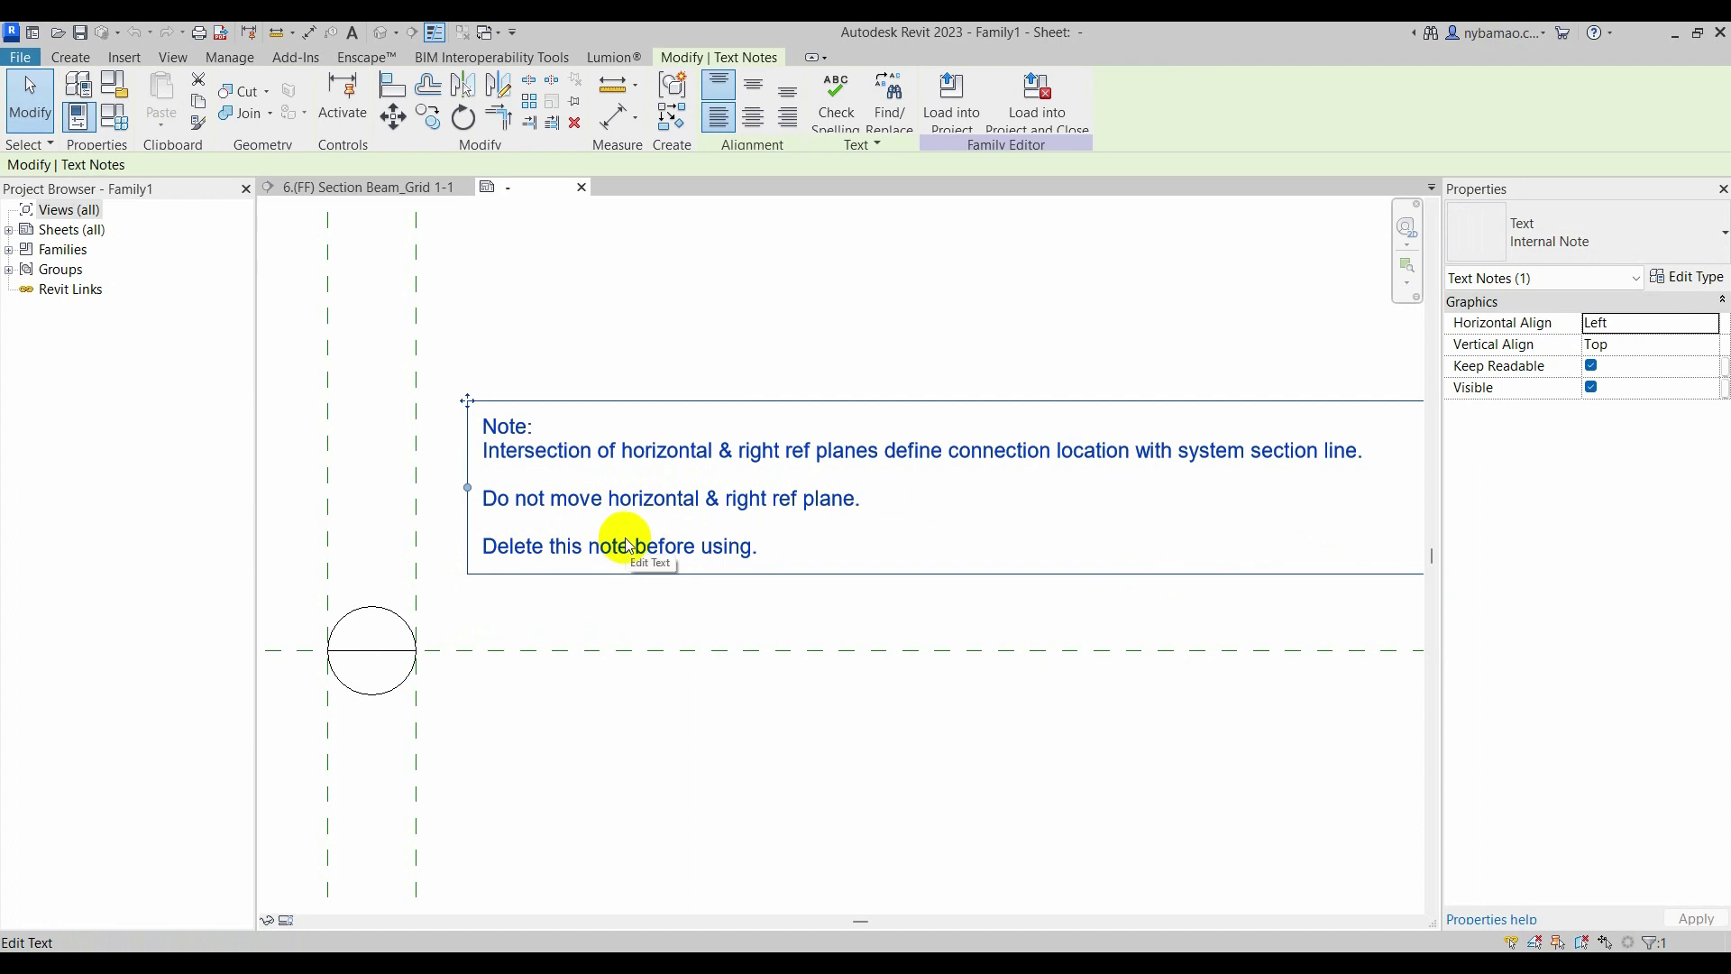
{"action": "left_click", "coordinate": [575, 123]}
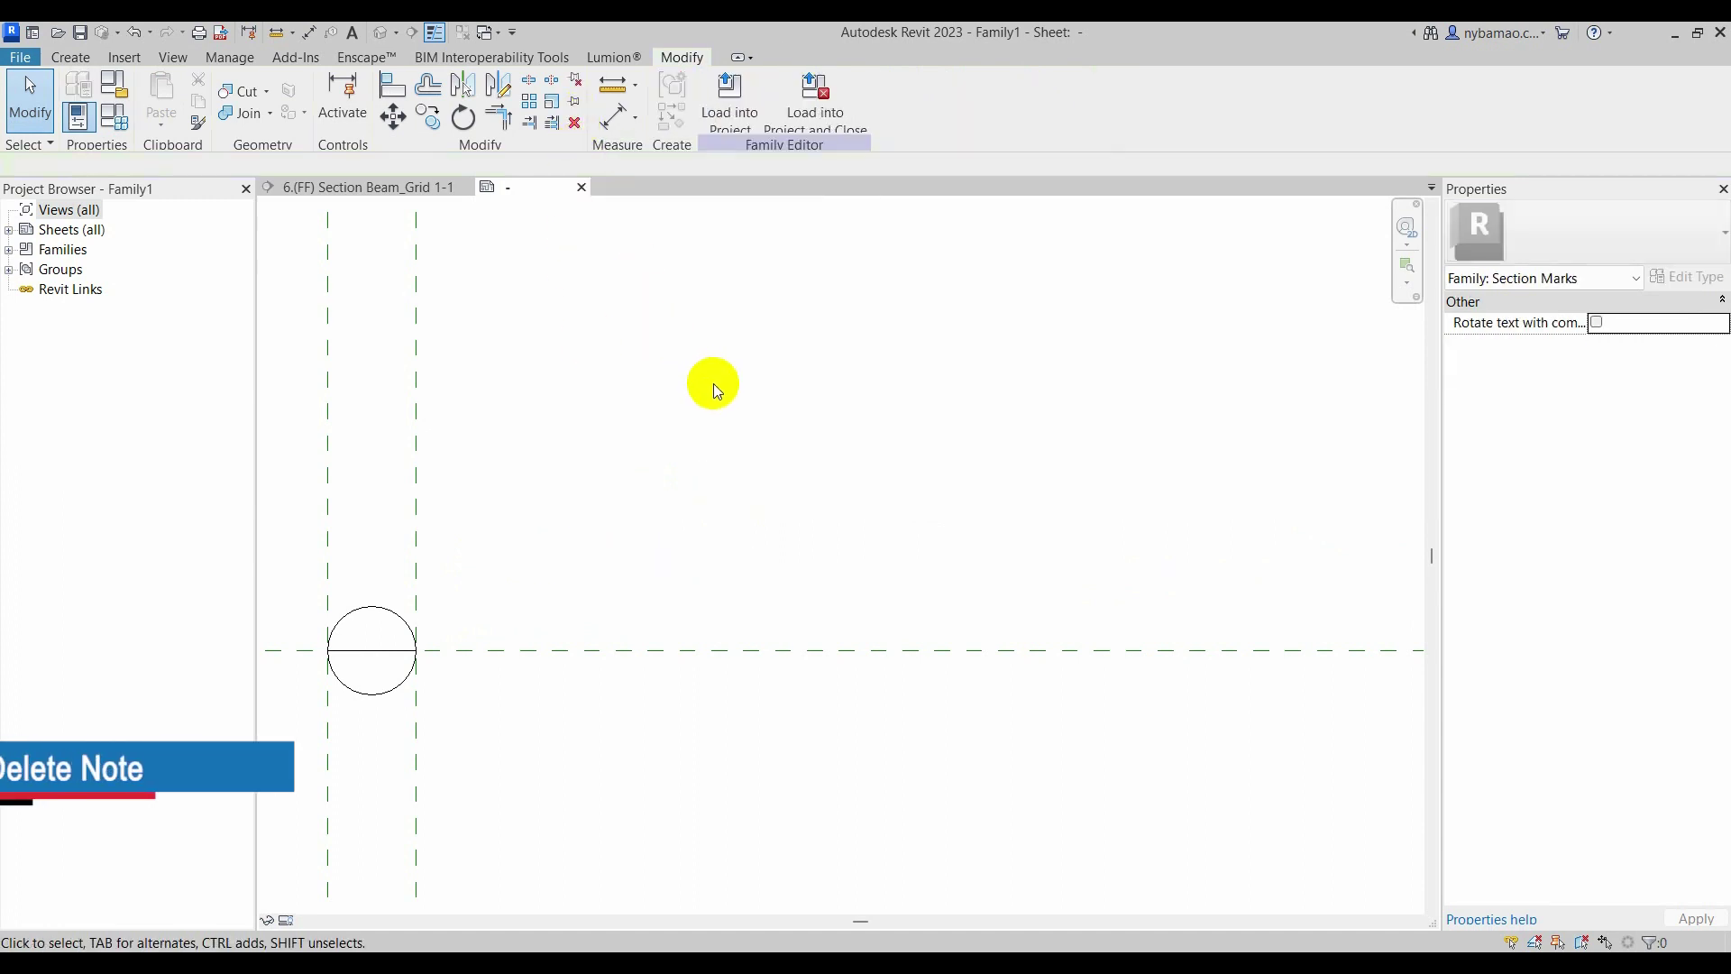
- Select the section mark circle, then start and cancel the Line tool
{"action": "scroll", "coordinate": [433, 592], "scroll_direction": "up", "scroll_amount": 4}
{"action": "scroll", "coordinate": [667, 541], "scroll_direction": "up", "scroll_amount": 2}
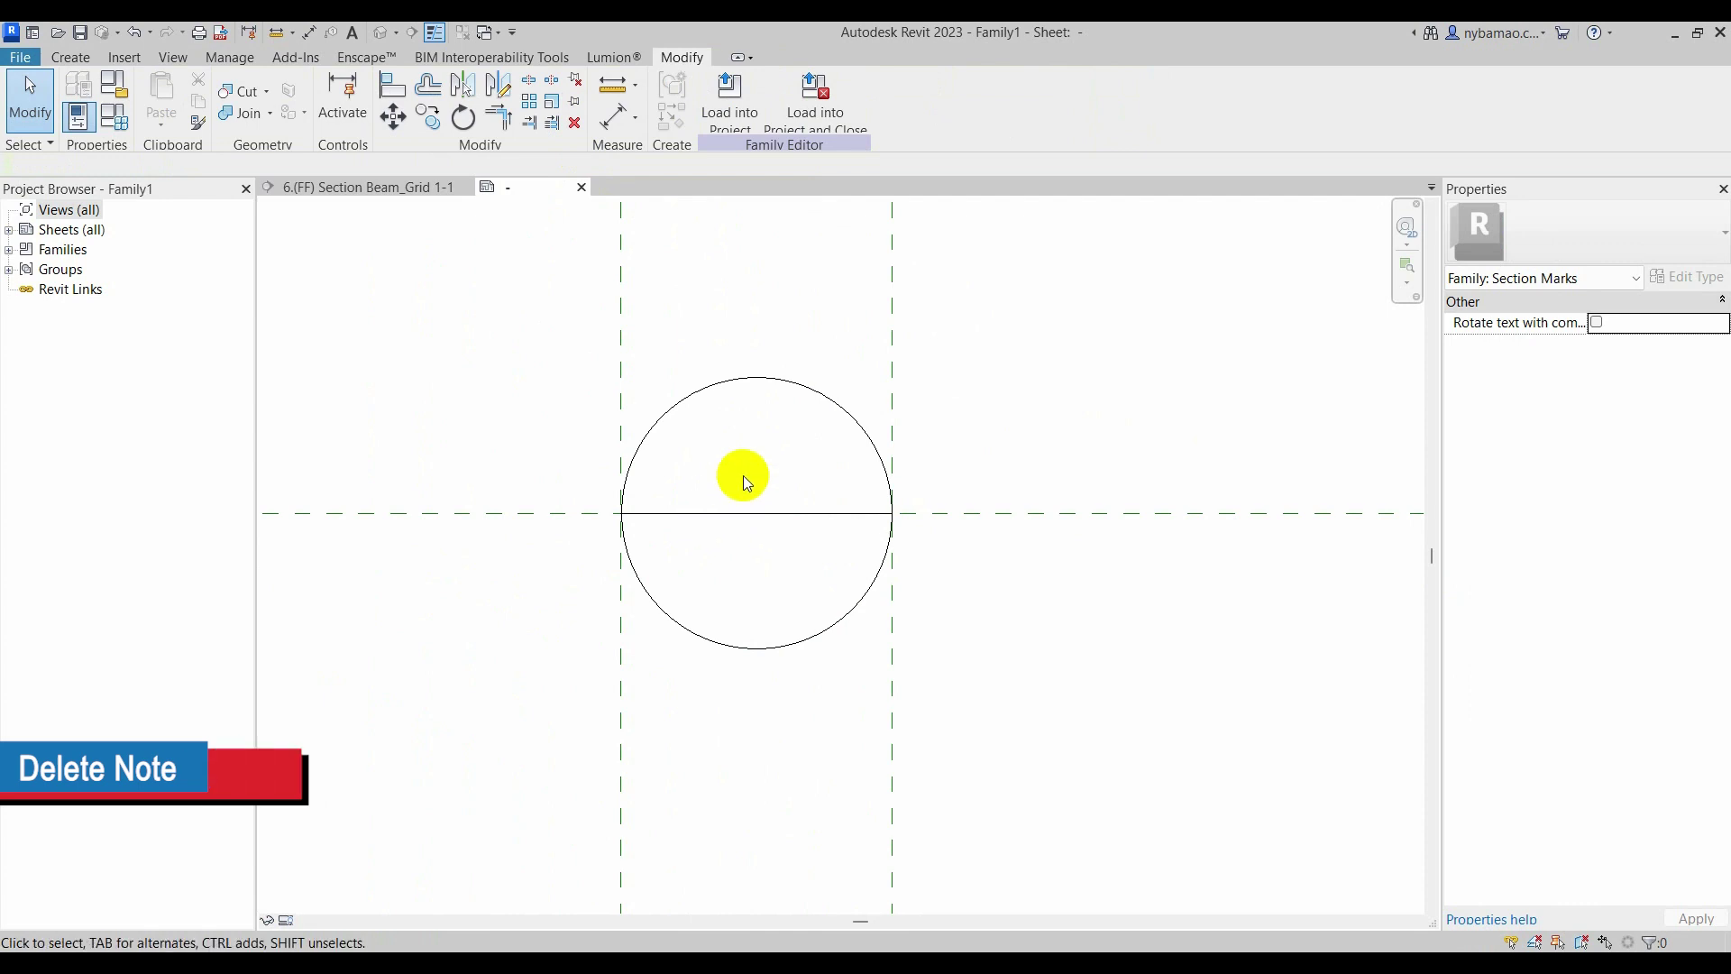
{"action": "left_click", "coordinate": [773, 379]}
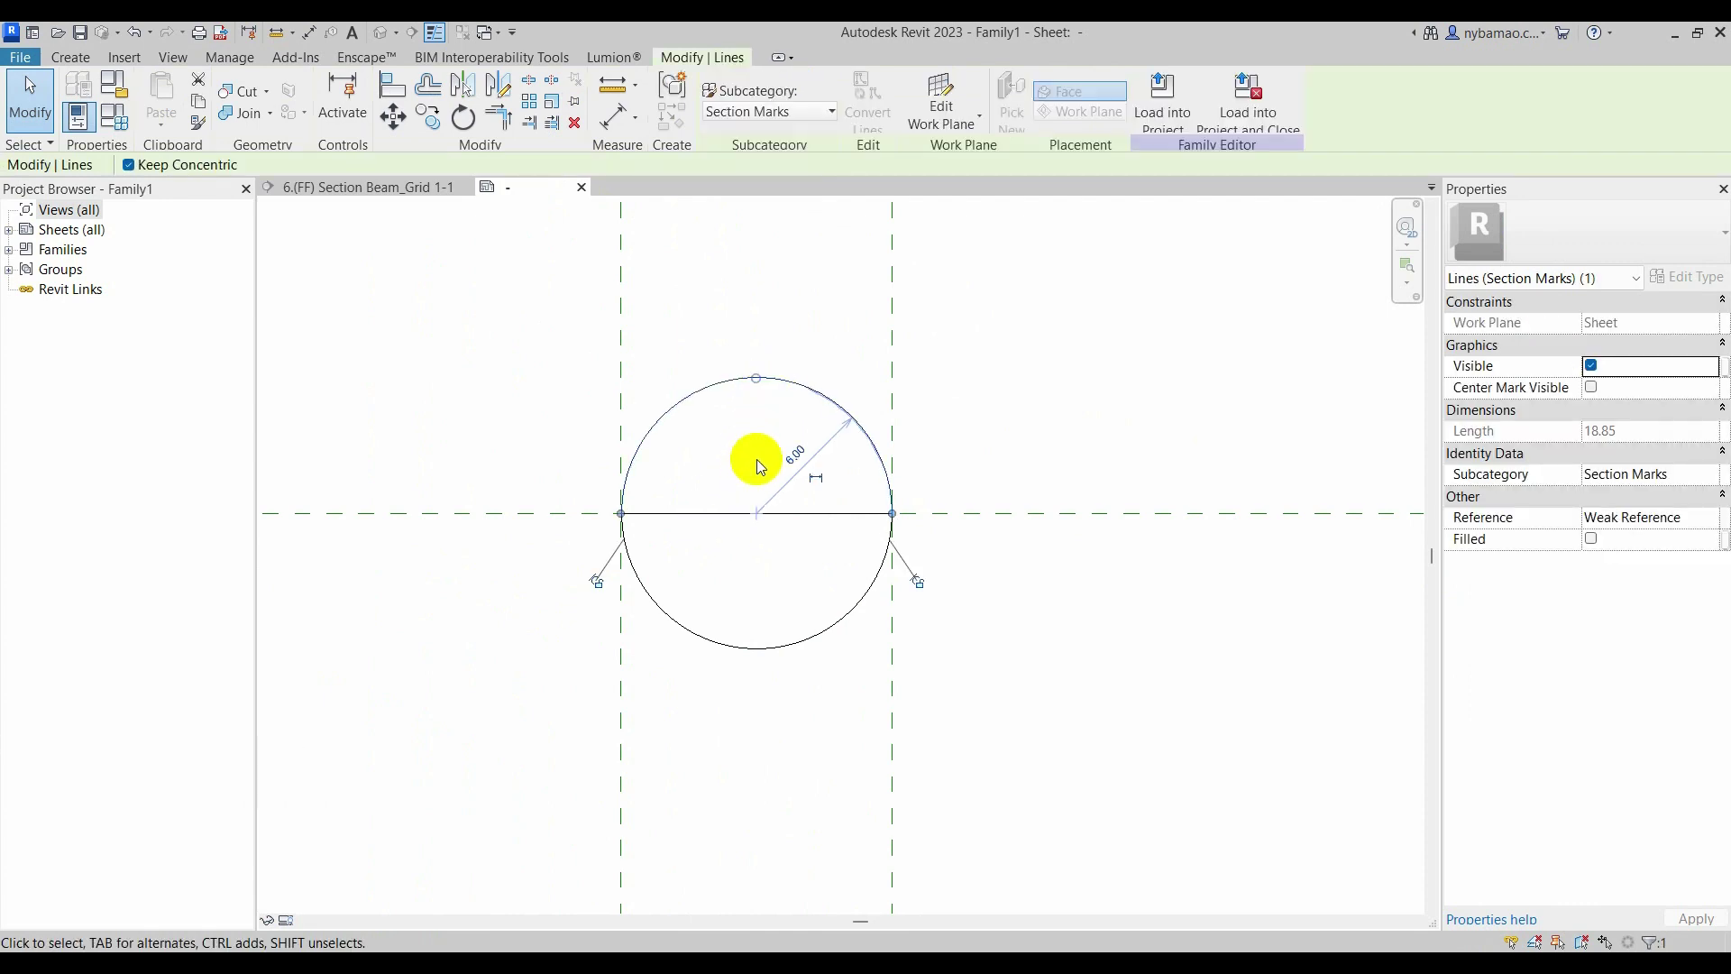
{"action": "left_click", "coordinate": [734, 334]}
{"action": "left_click", "coordinate": [68, 56]}
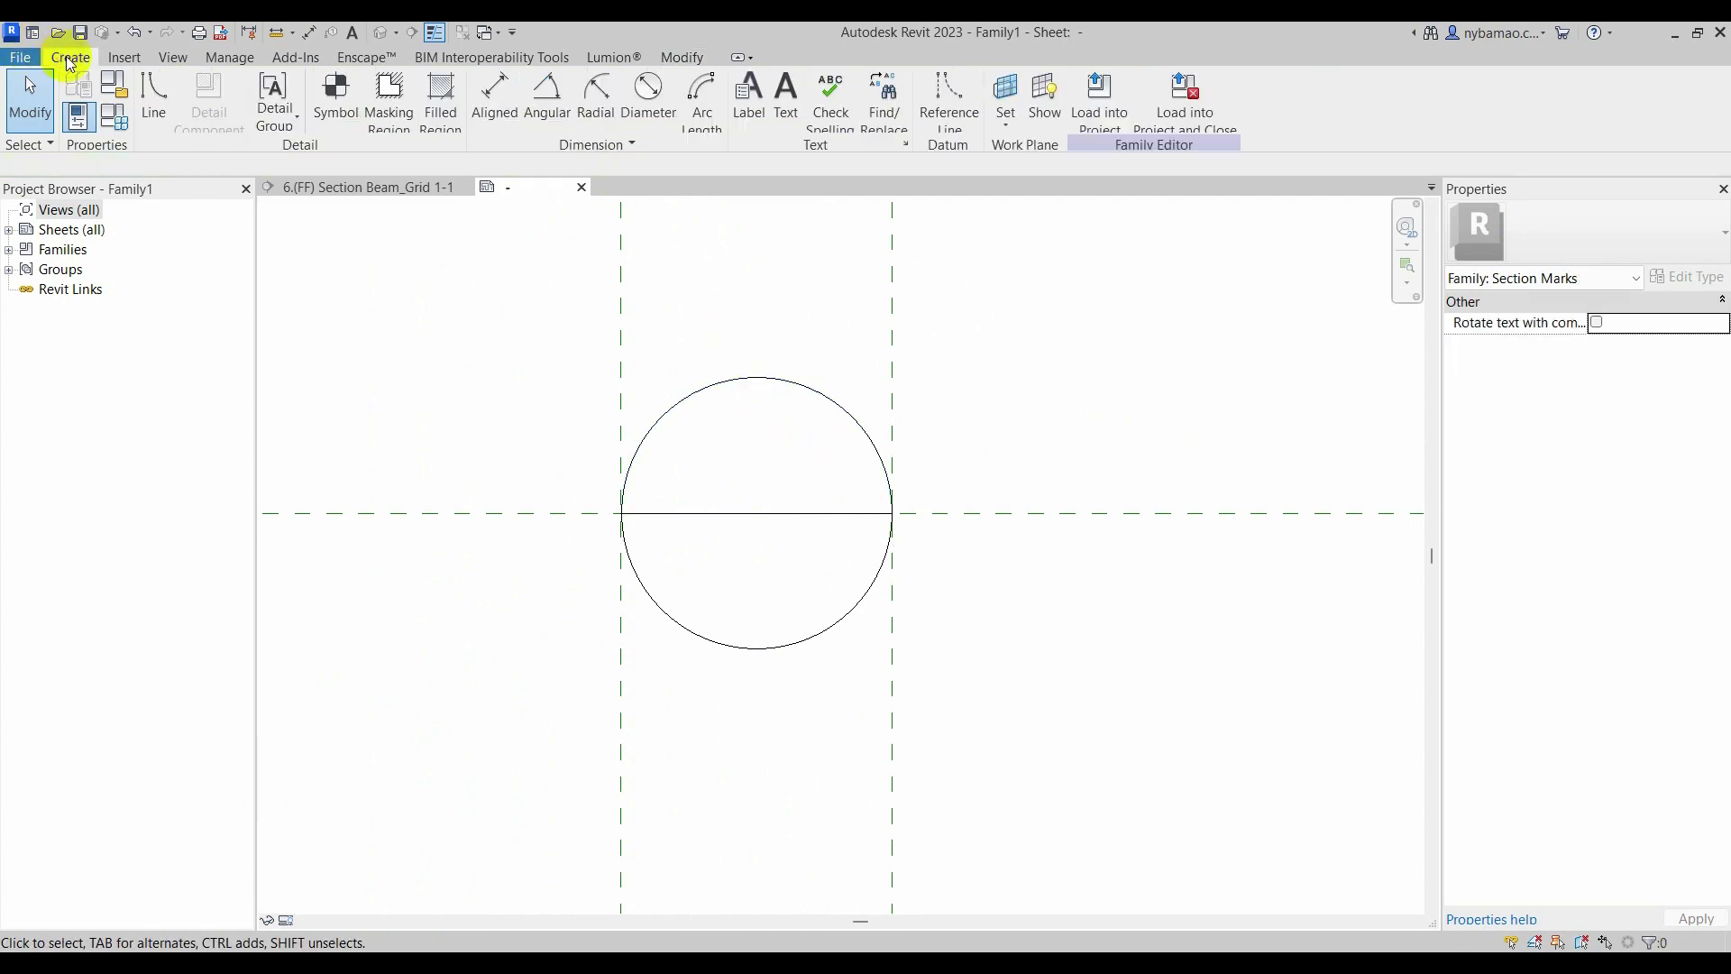
{"action": "left_click", "coordinate": [144, 107]}
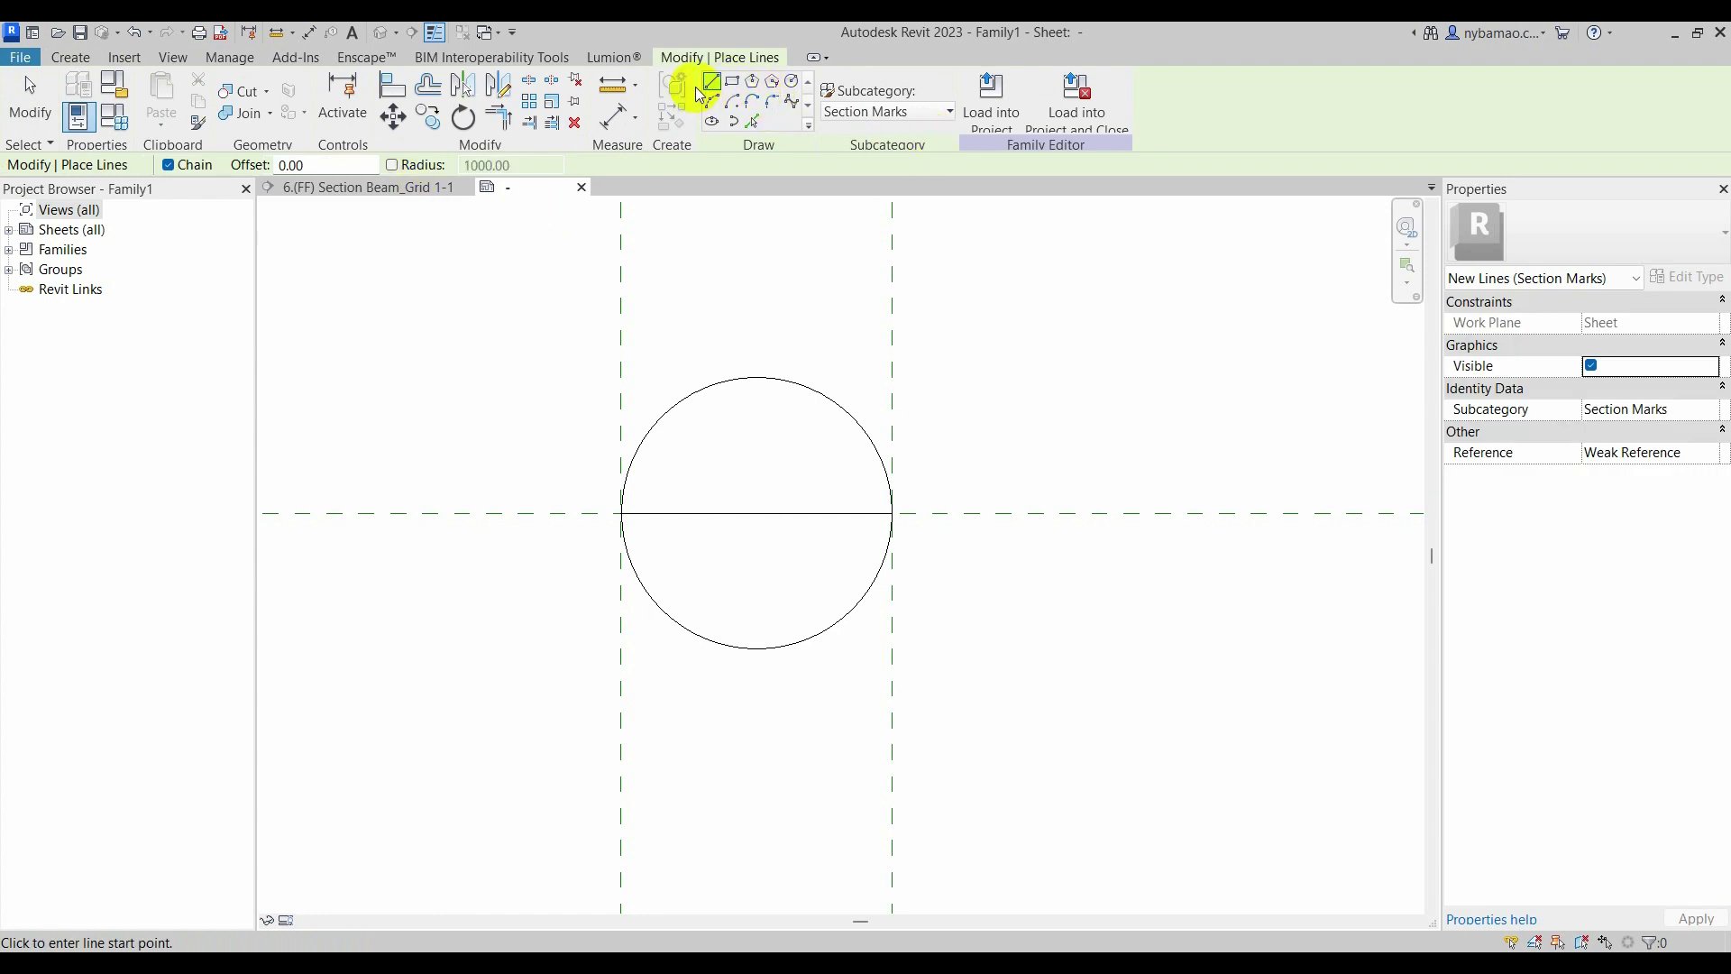
{"action": "left_click", "coordinate": [32, 99]}
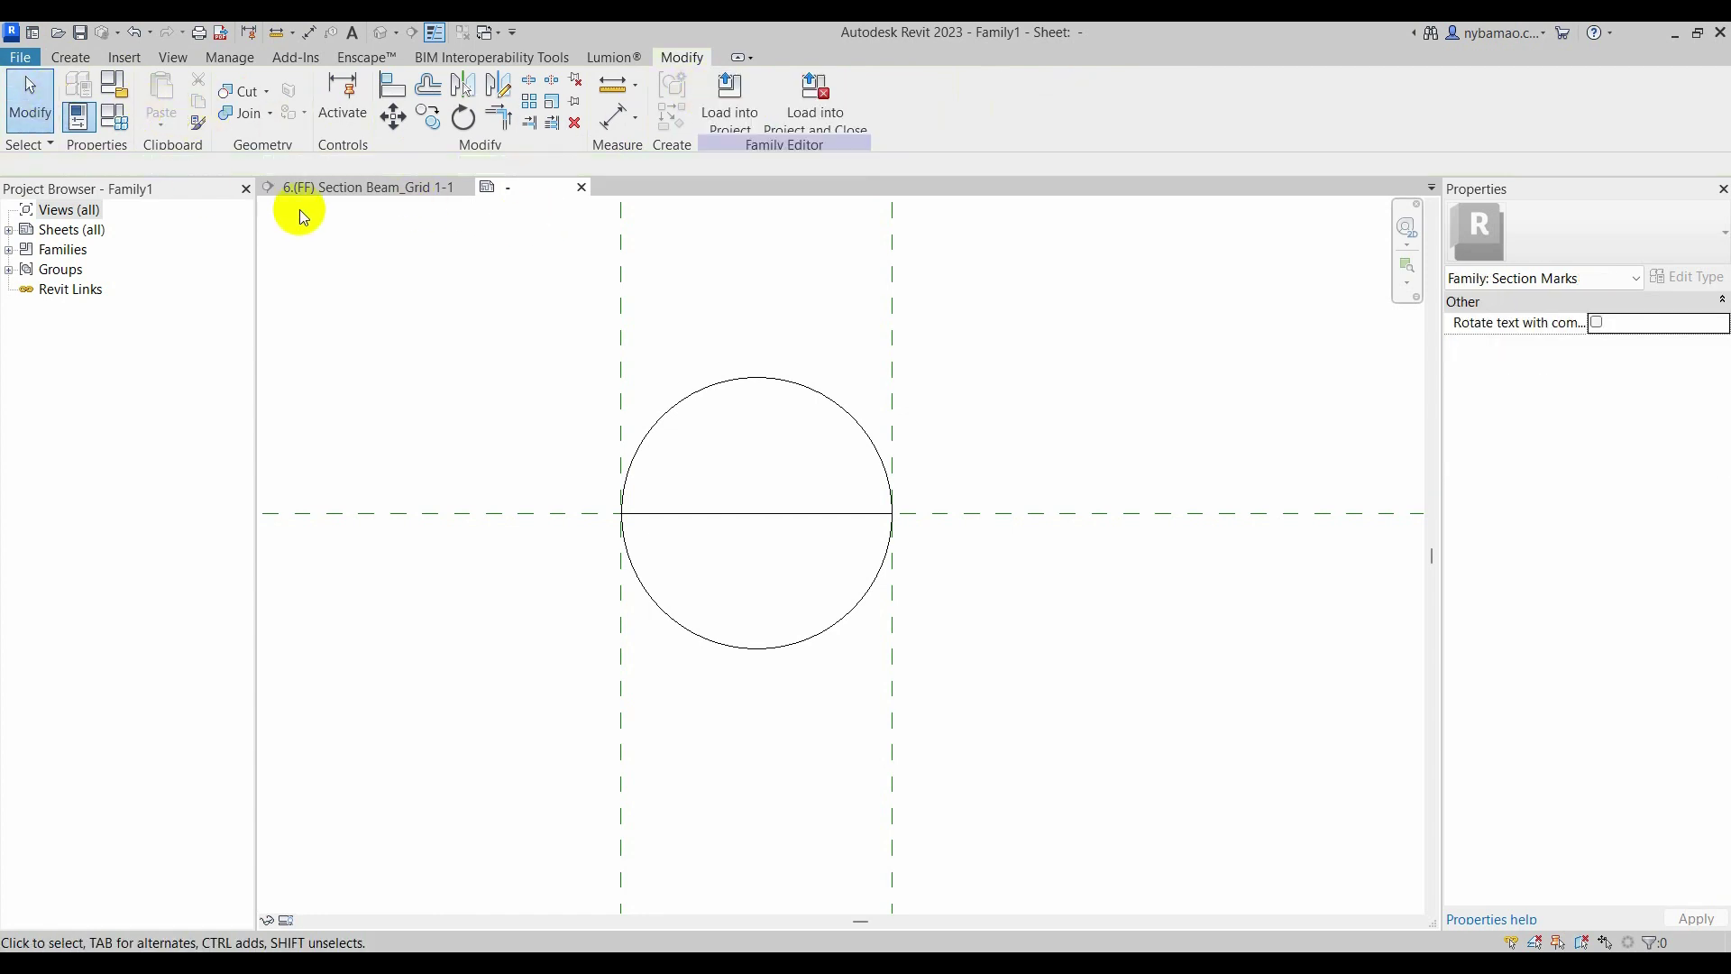
- Change the radius of both the upper and lower arcs to 2.3
{"action": "left_click", "coordinate": [736, 388]}
{"action": "left_click", "coordinate": [799, 456]}
{"action": "type", "text": "2.3"}
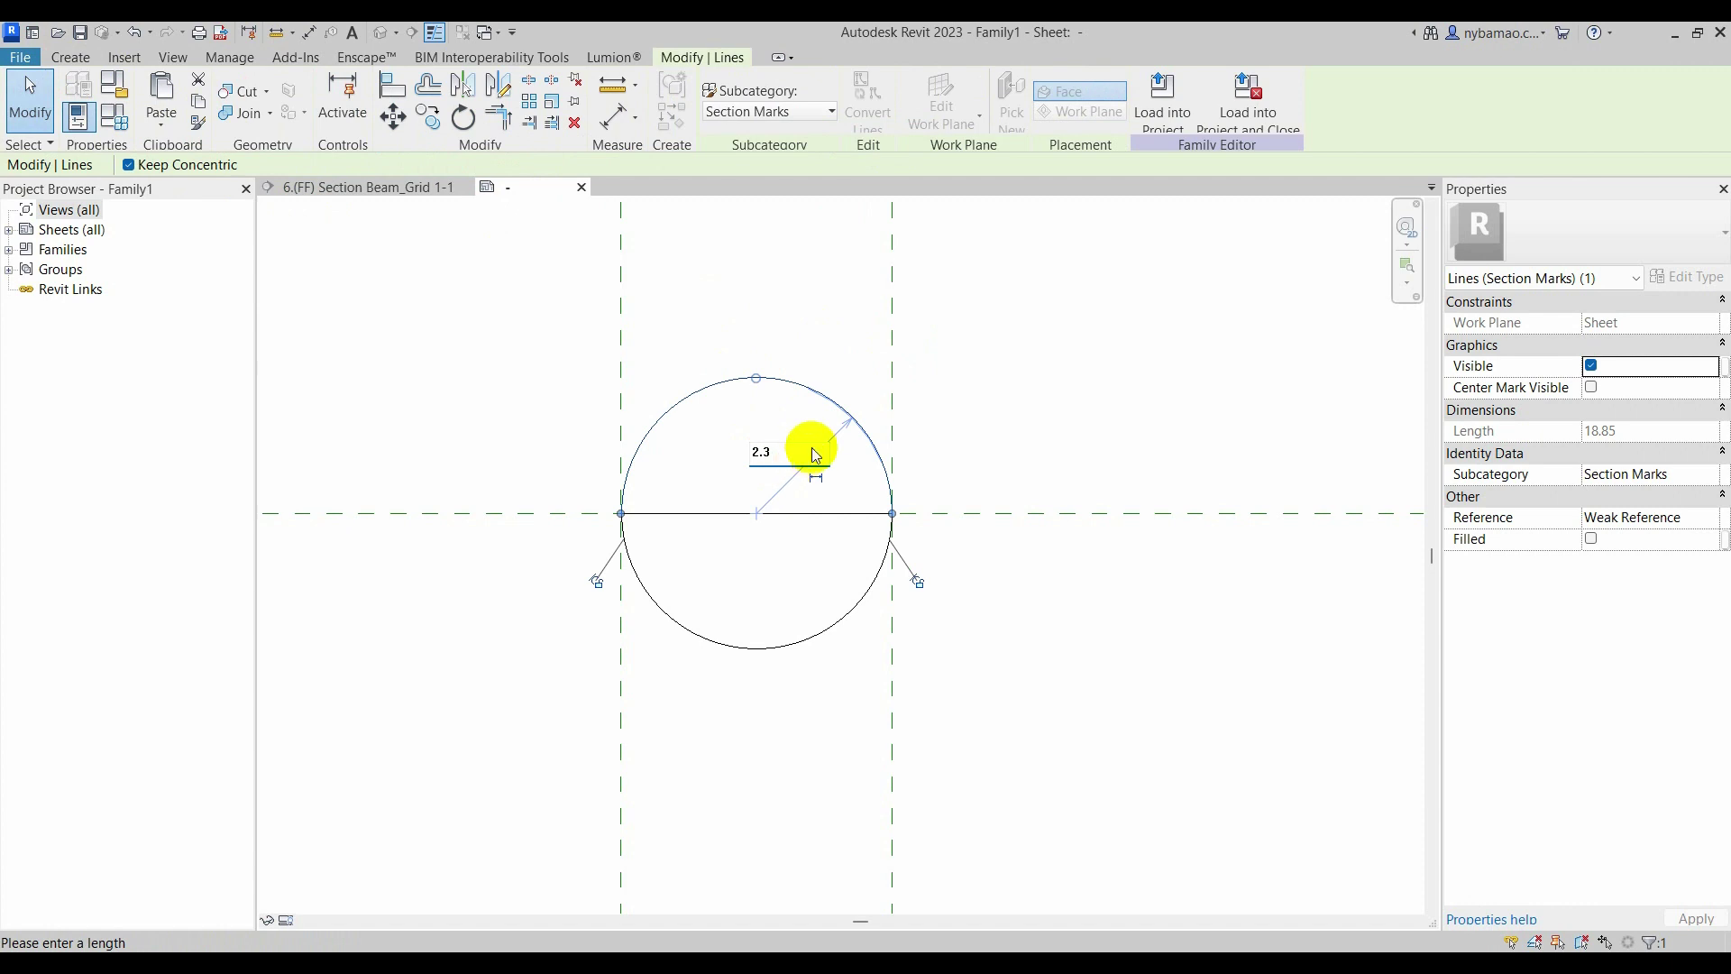
{"action": "key", "text": "Return"}
{"action": "left_click", "coordinate": [664, 609]}
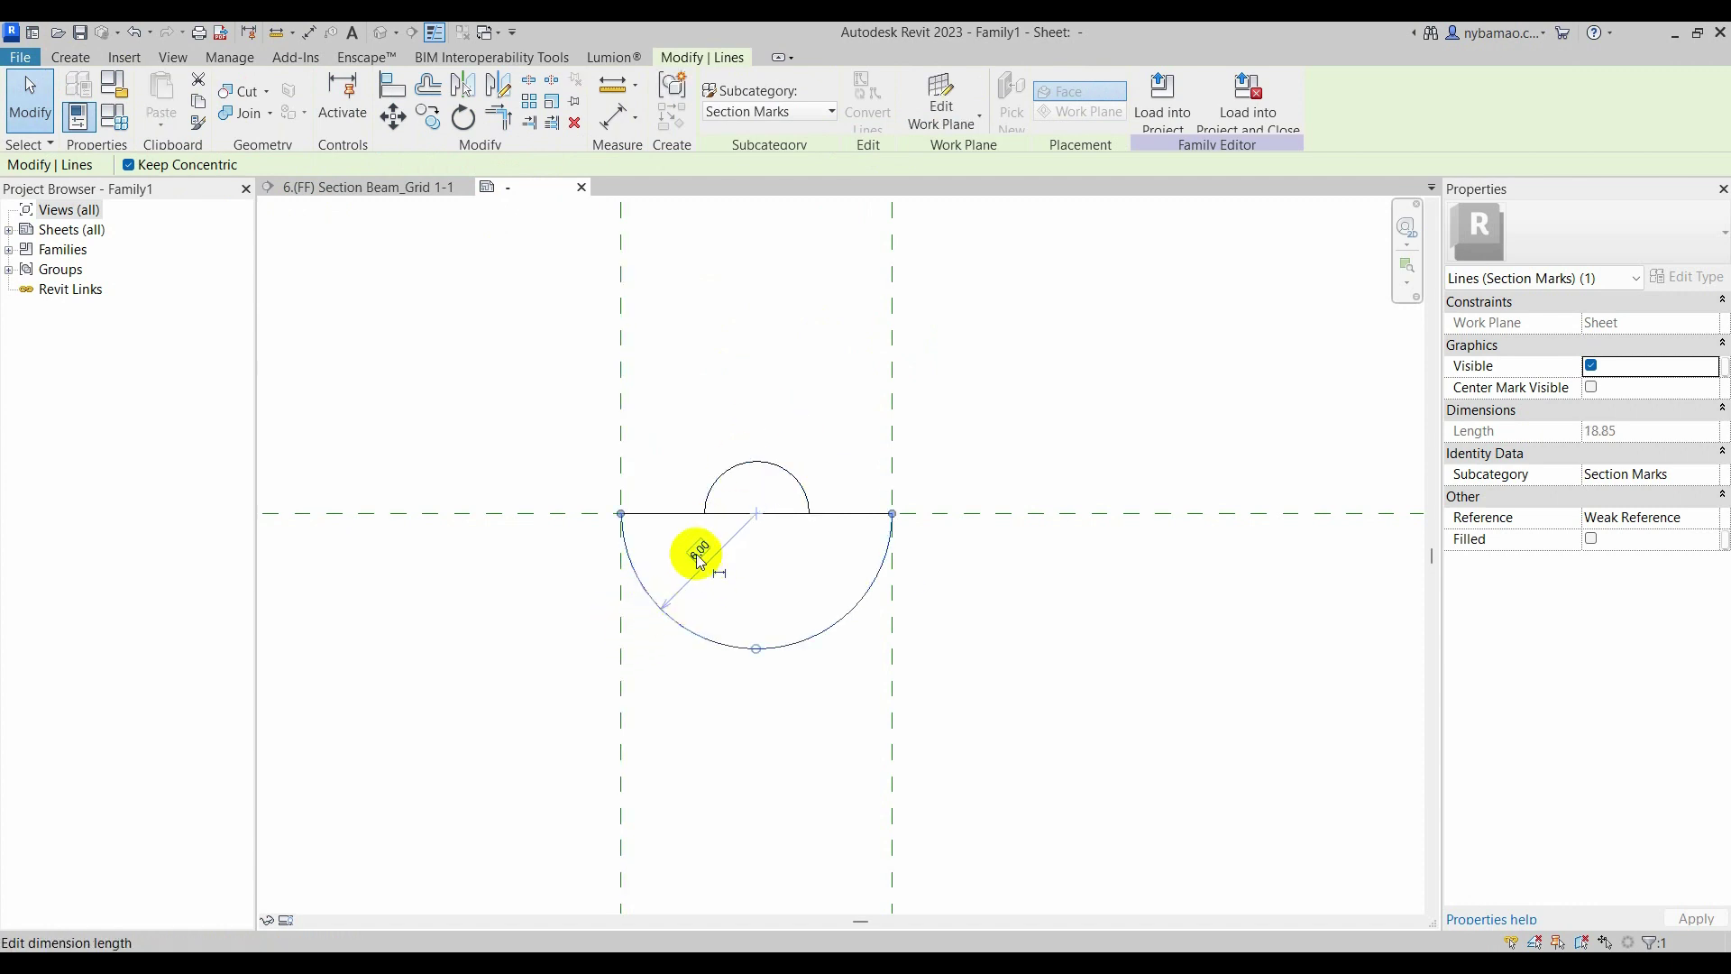
{"action": "left_click", "coordinate": [702, 563]}
{"action": "type", "text": "2.3"}
{"action": "key", "text": "Return"}
{"action": "left_click", "coordinate": [740, 576]}
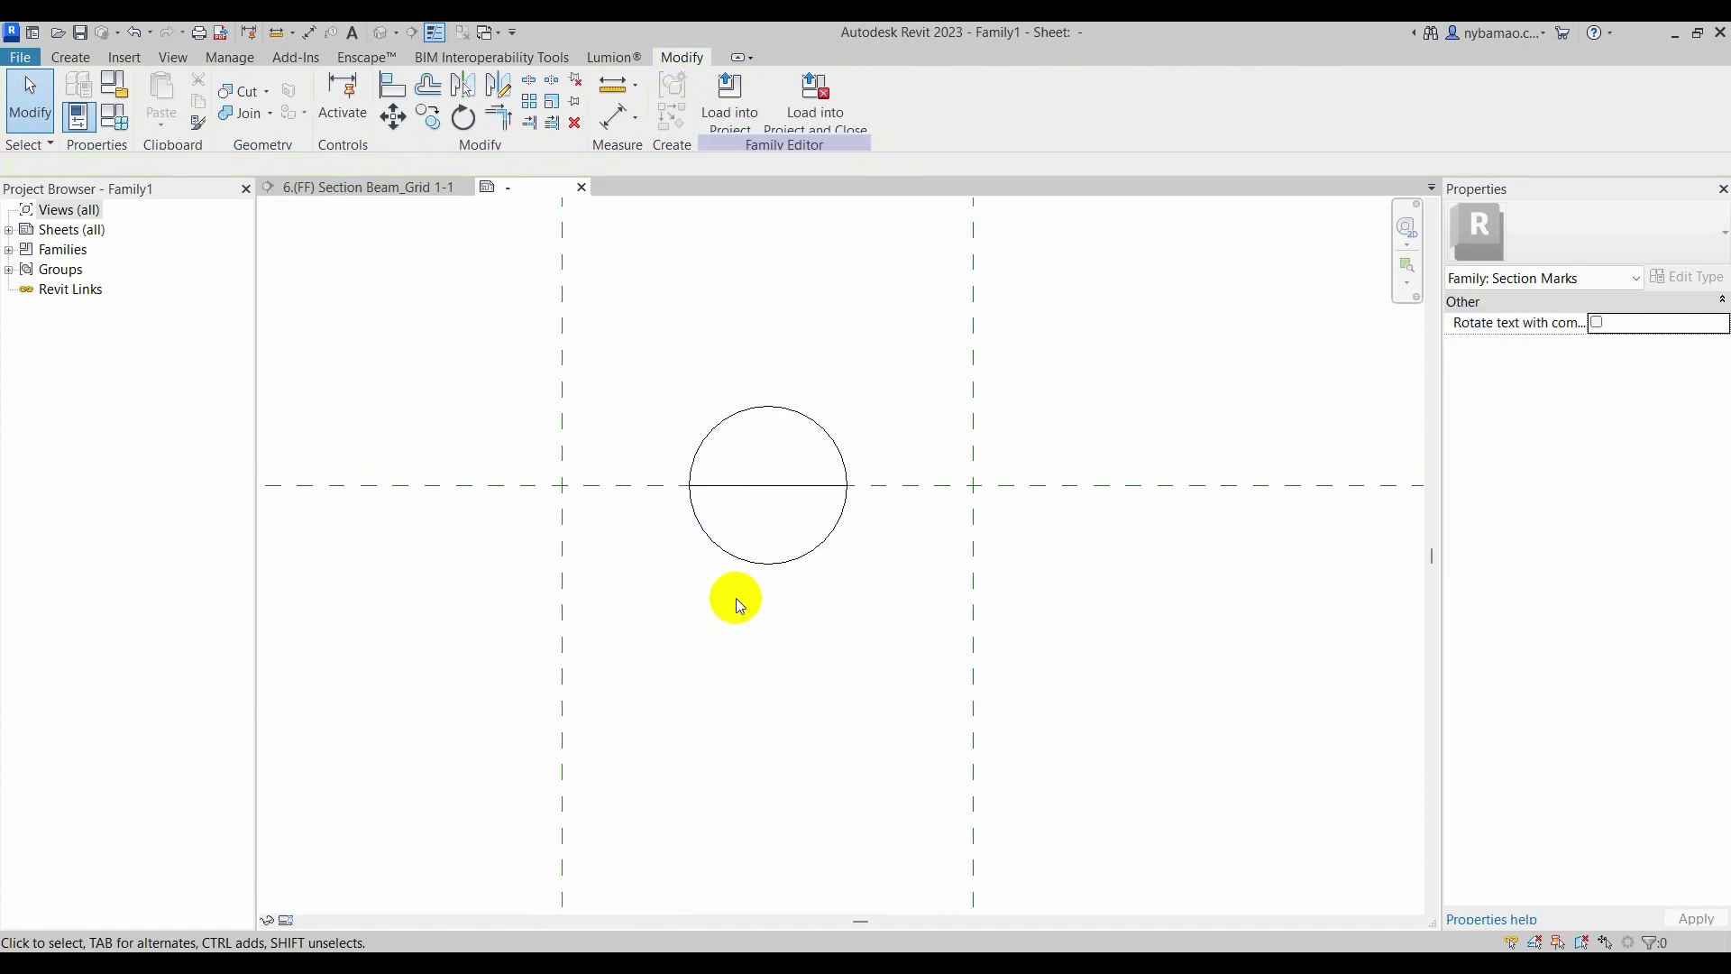
- Move the circle so its right edge touches the right reference plane
{"action": "left_click_drag", "start_coordinate": [642, 309], "coordinate": [891, 619]}
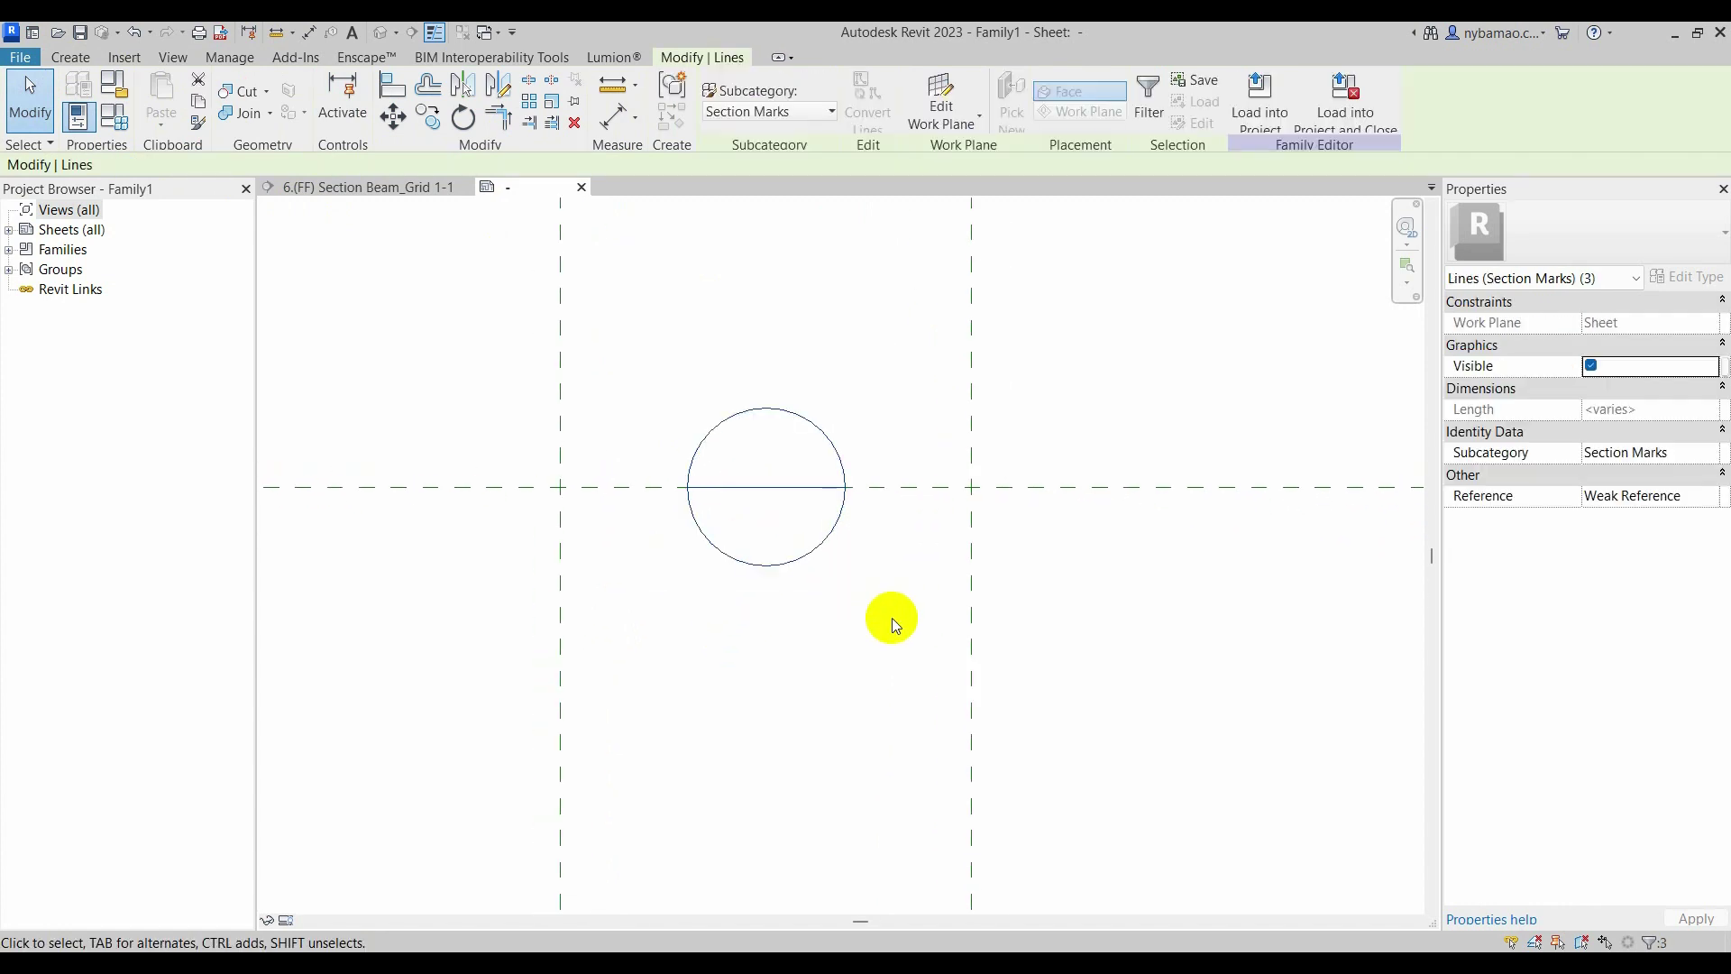
{"action": "left_click", "coordinate": [393, 118]}
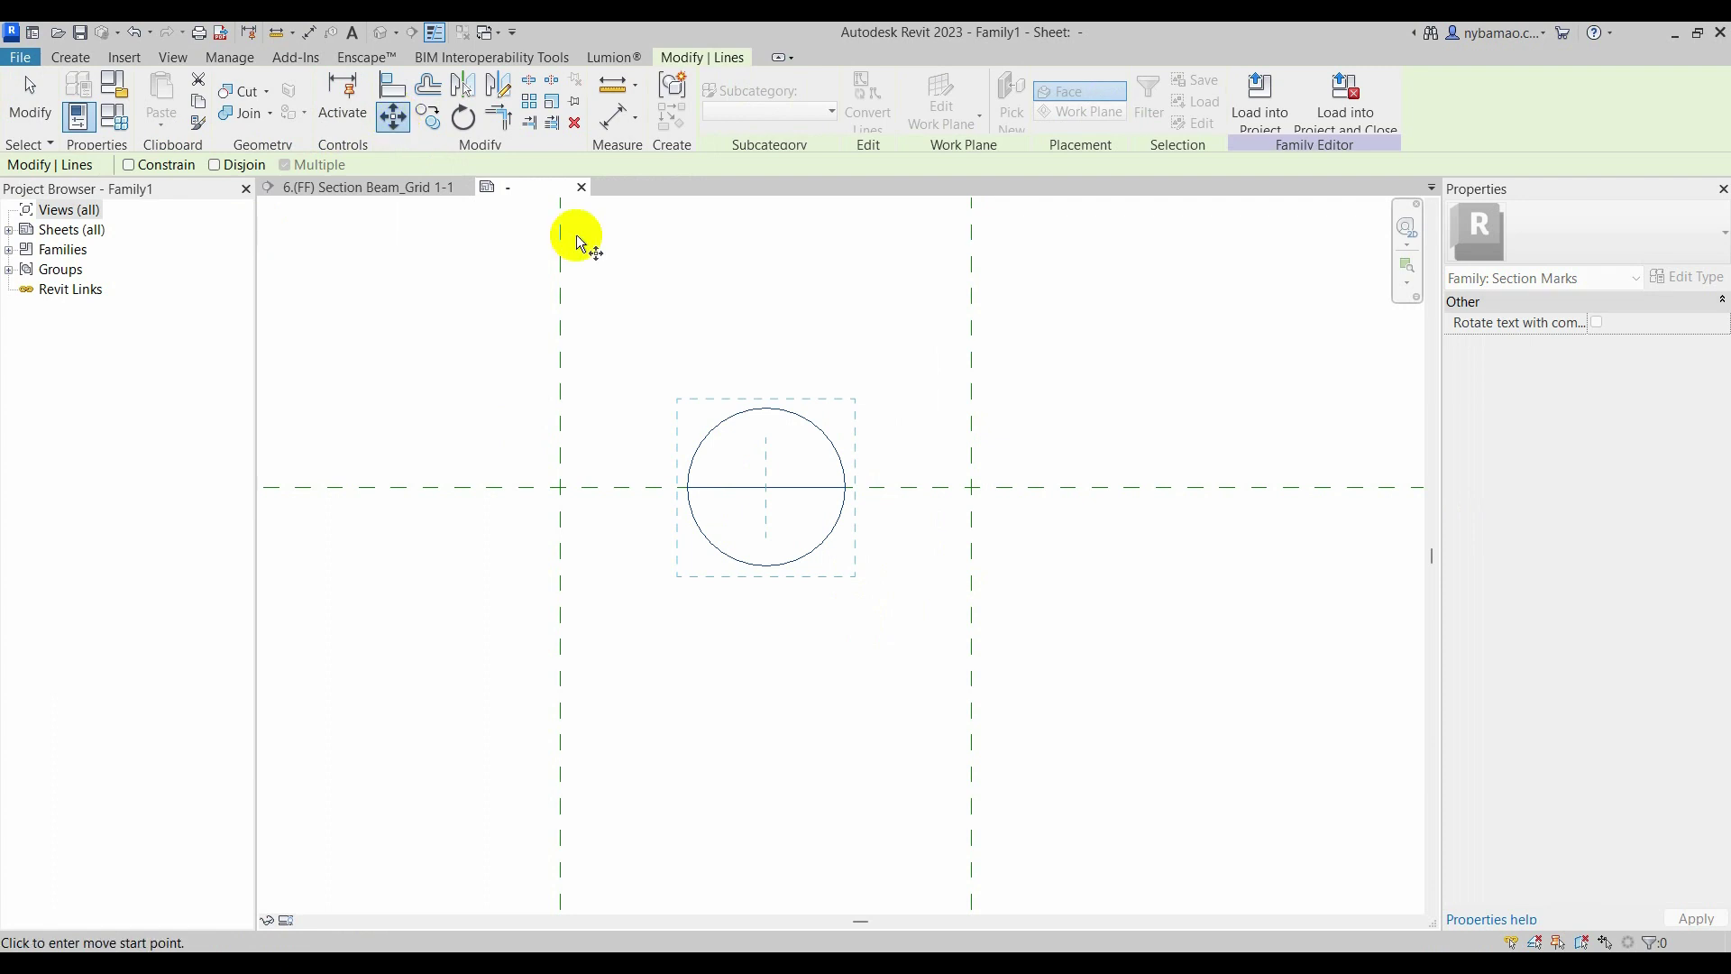
{"action": "left_click", "coordinate": [845, 488]}
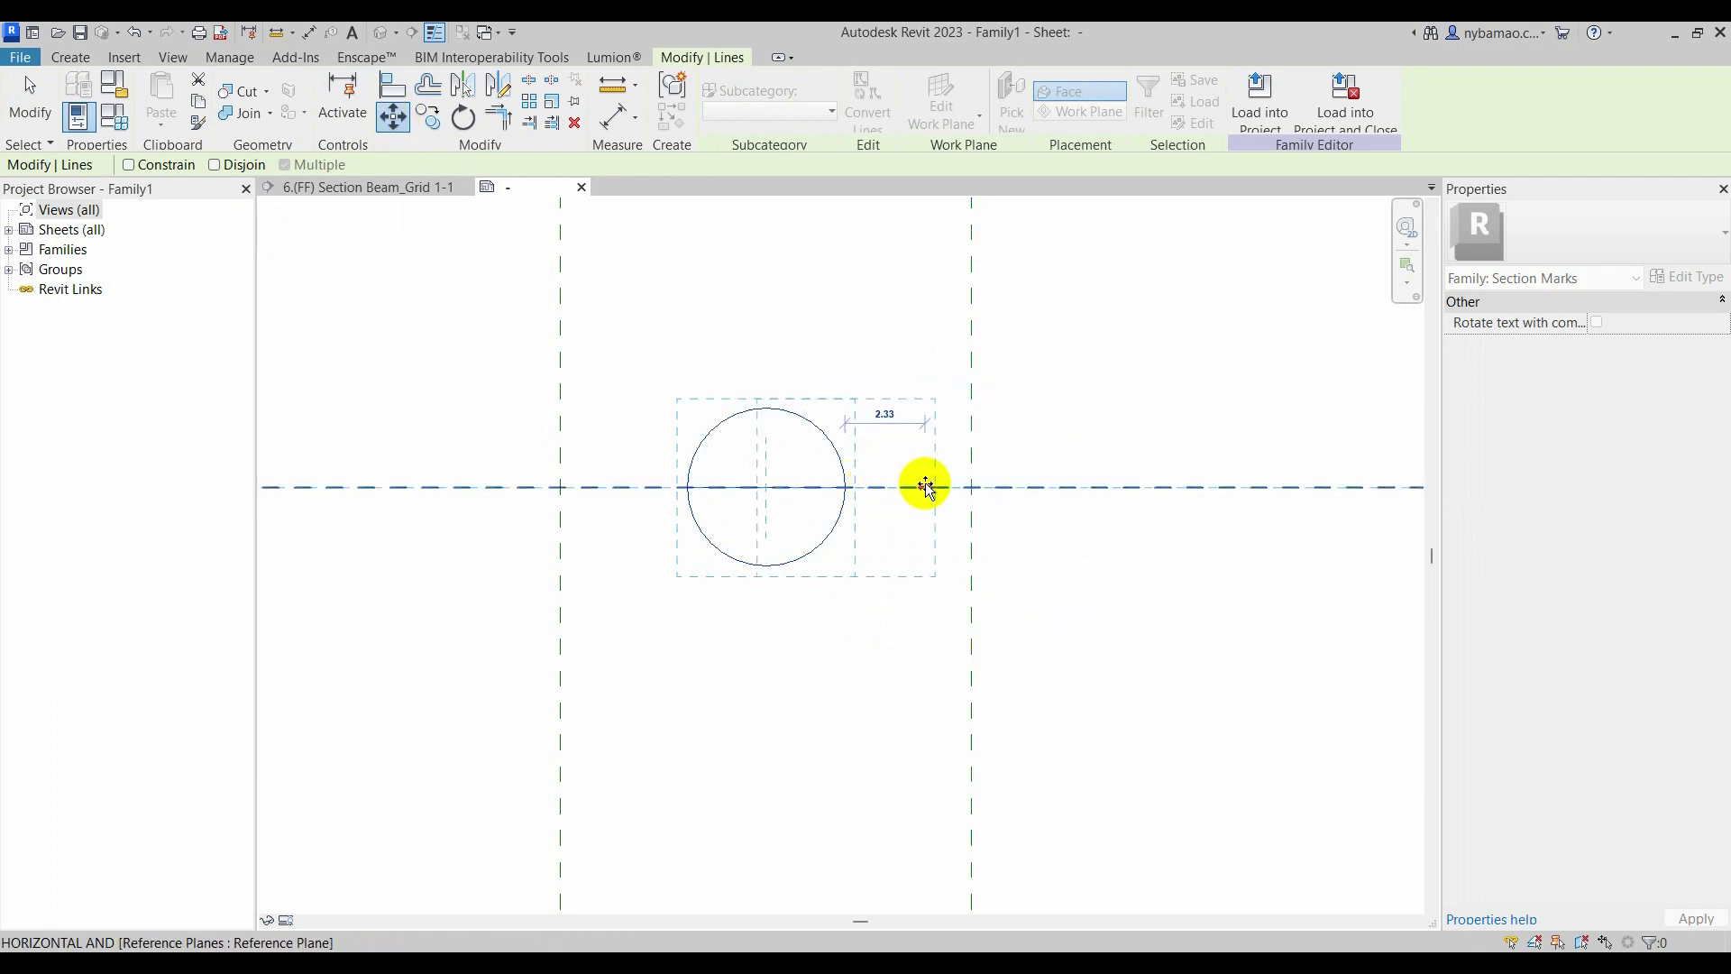
{"action": "left_click", "coordinate": [970, 488]}
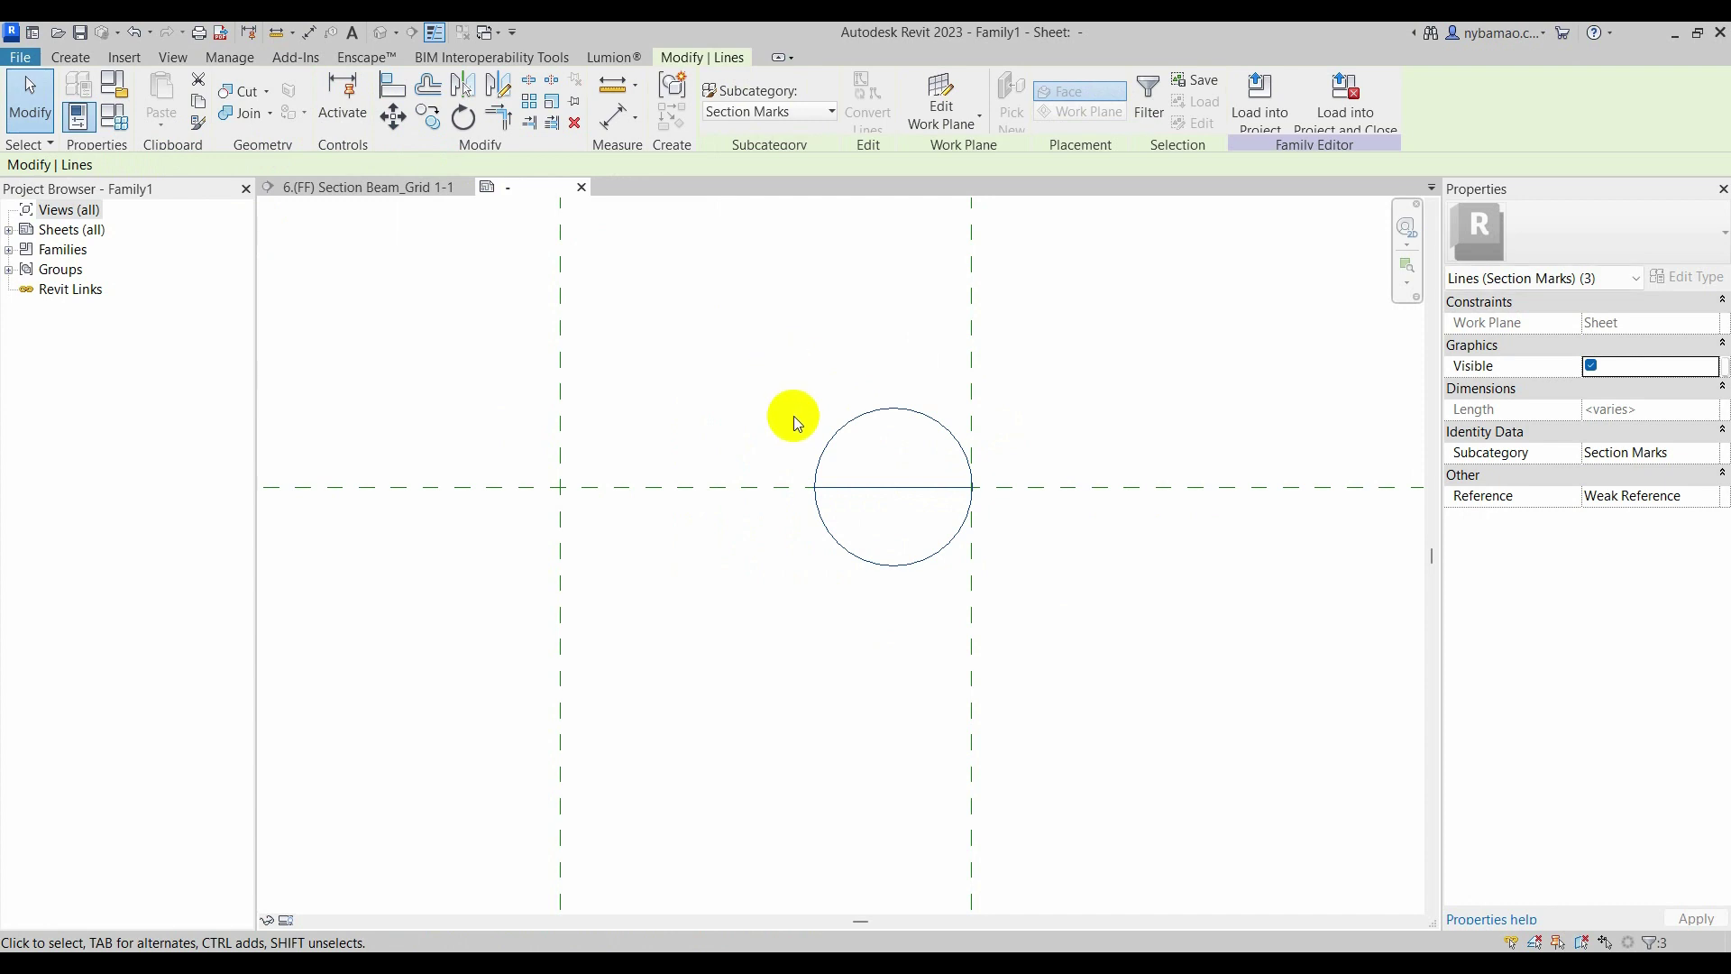
{"action": "left_click", "coordinate": [770, 370]}
- Move the left vertical reference plane horizontally to the circle's left edge
{"action": "left_click", "coordinate": [565, 410]}
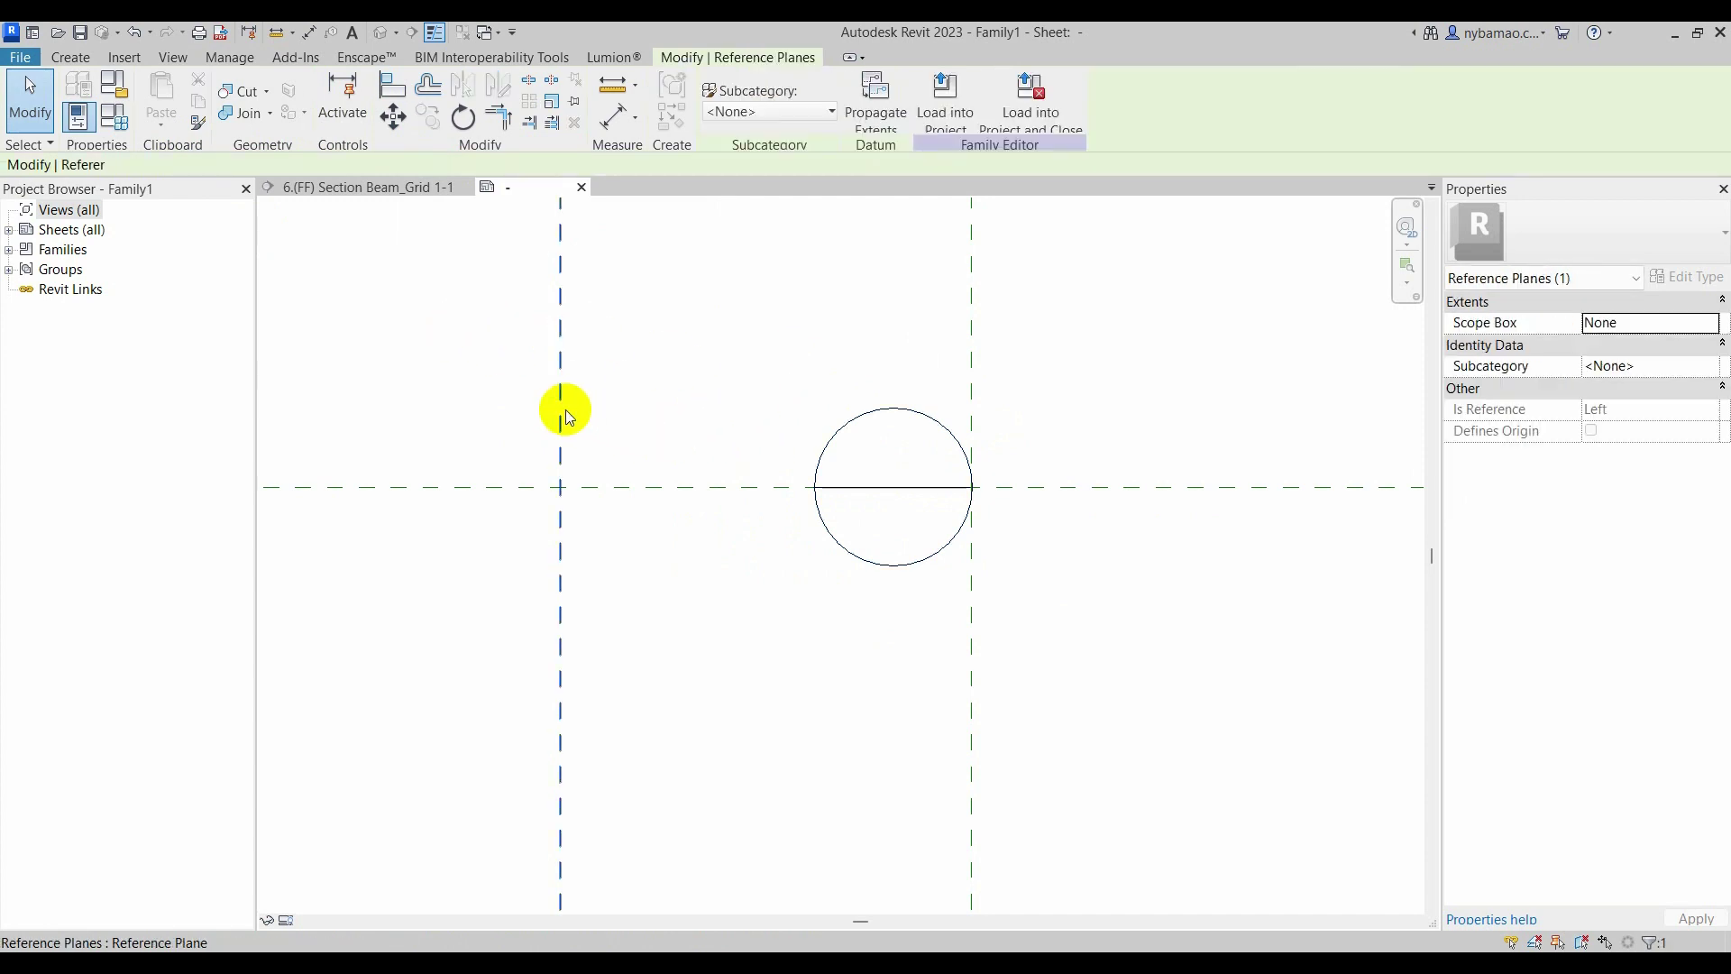
{"action": "left_click", "coordinate": [397, 131]}
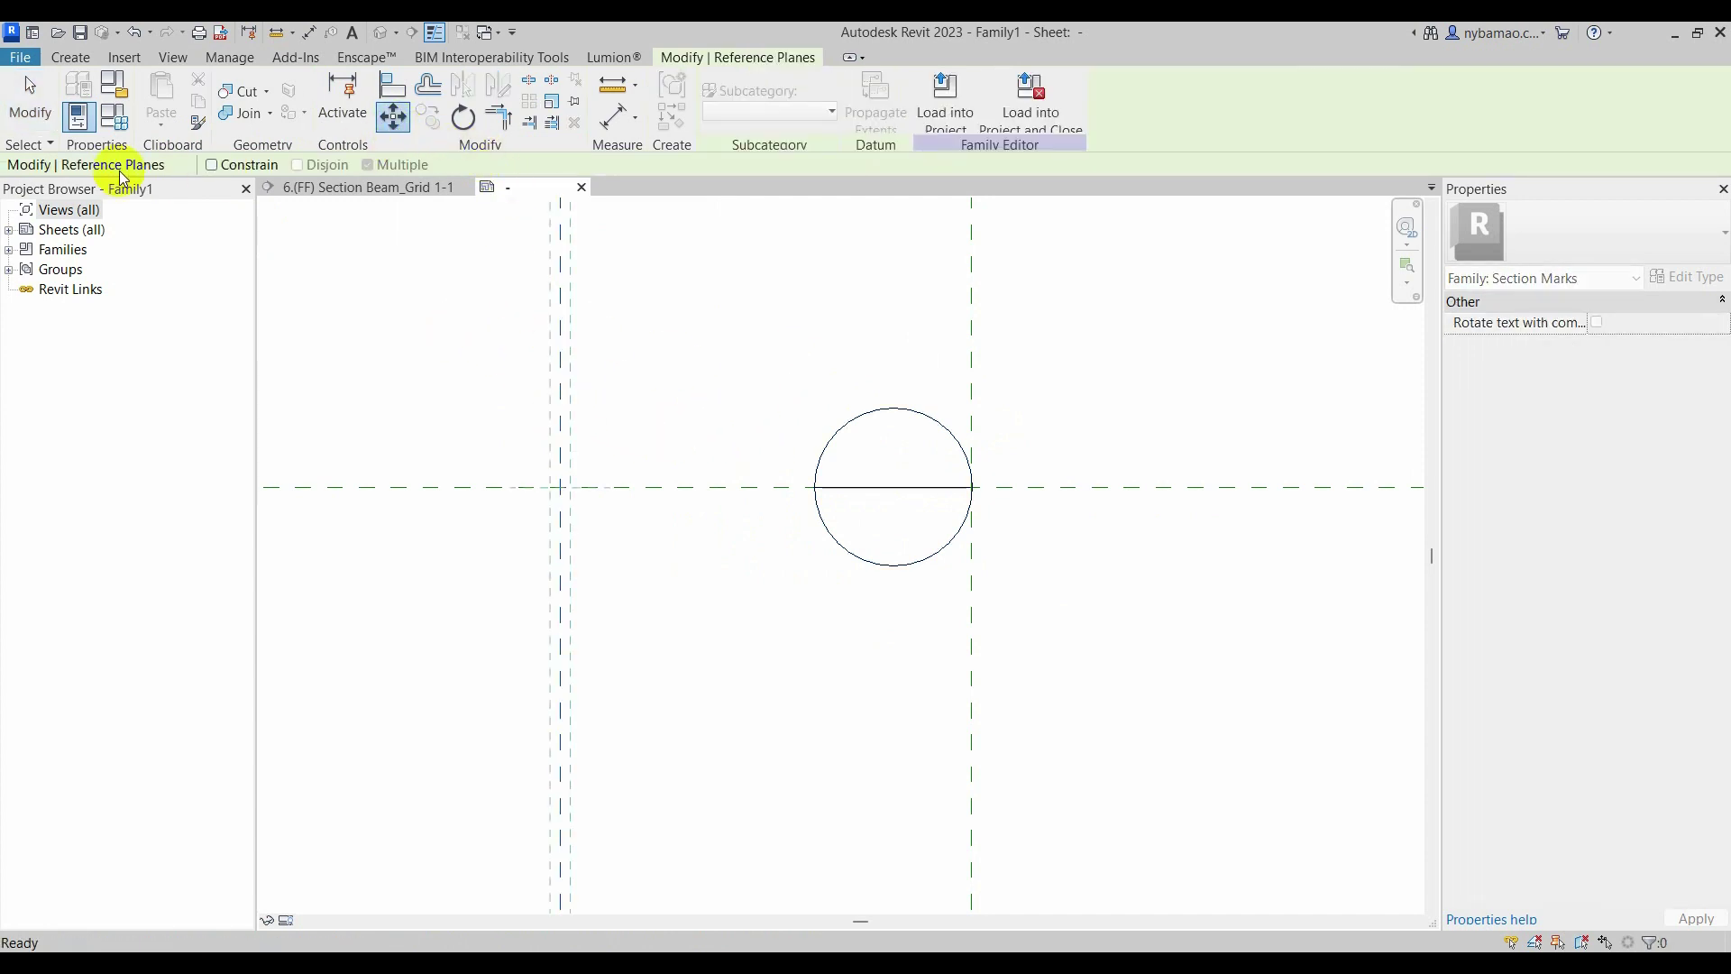
{"action": "left_click", "coordinate": [236, 169]}
{"action": "left_click", "coordinate": [561, 487]}
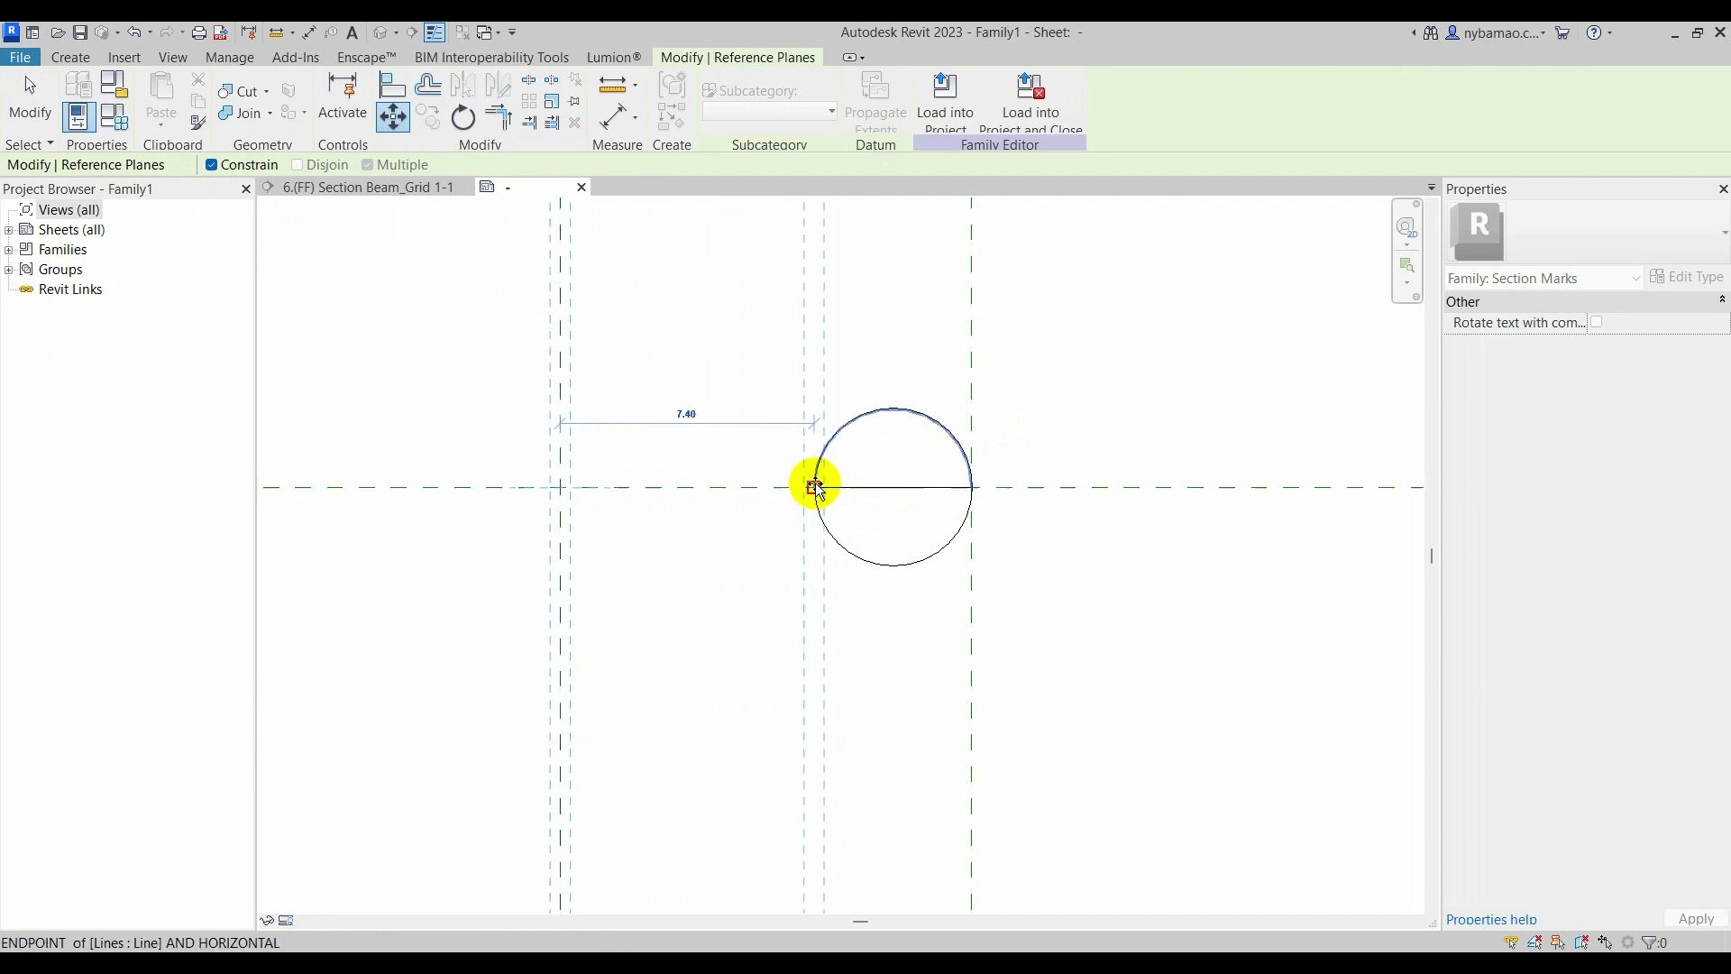
{"action": "left_click", "coordinate": [814, 487]}
{"action": "key", "text": "Escape"}
{"action": "scroll", "coordinate": [983, 457], "scroll_direction": "up", "scroll_amount": 3}
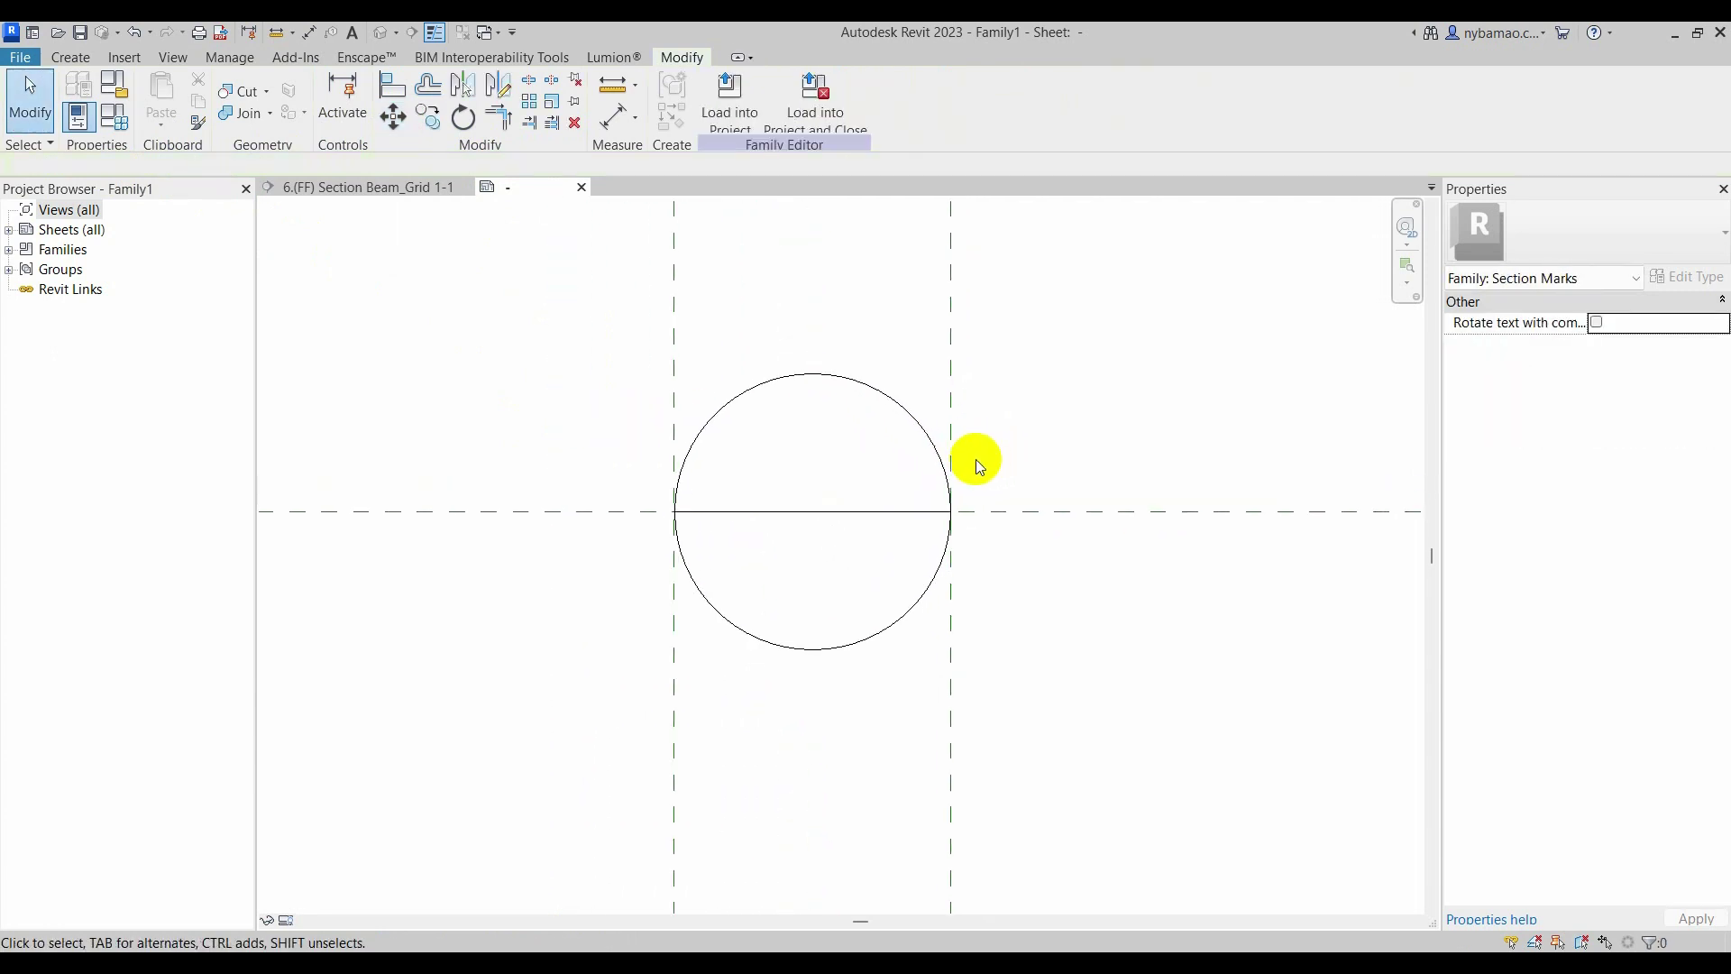
{"action": "scroll", "coordinate": [859, 483], "scroll_direction": "up", "scroll_amount": 1}
{"action": "scroll", "coordinate": [858, 483], "scroll_direction": "down", "scroll_amount": 1}
{"action": "scroll", "coordinate": [780, 494], "scroll_direction": "up", "scroll_amount": 1}
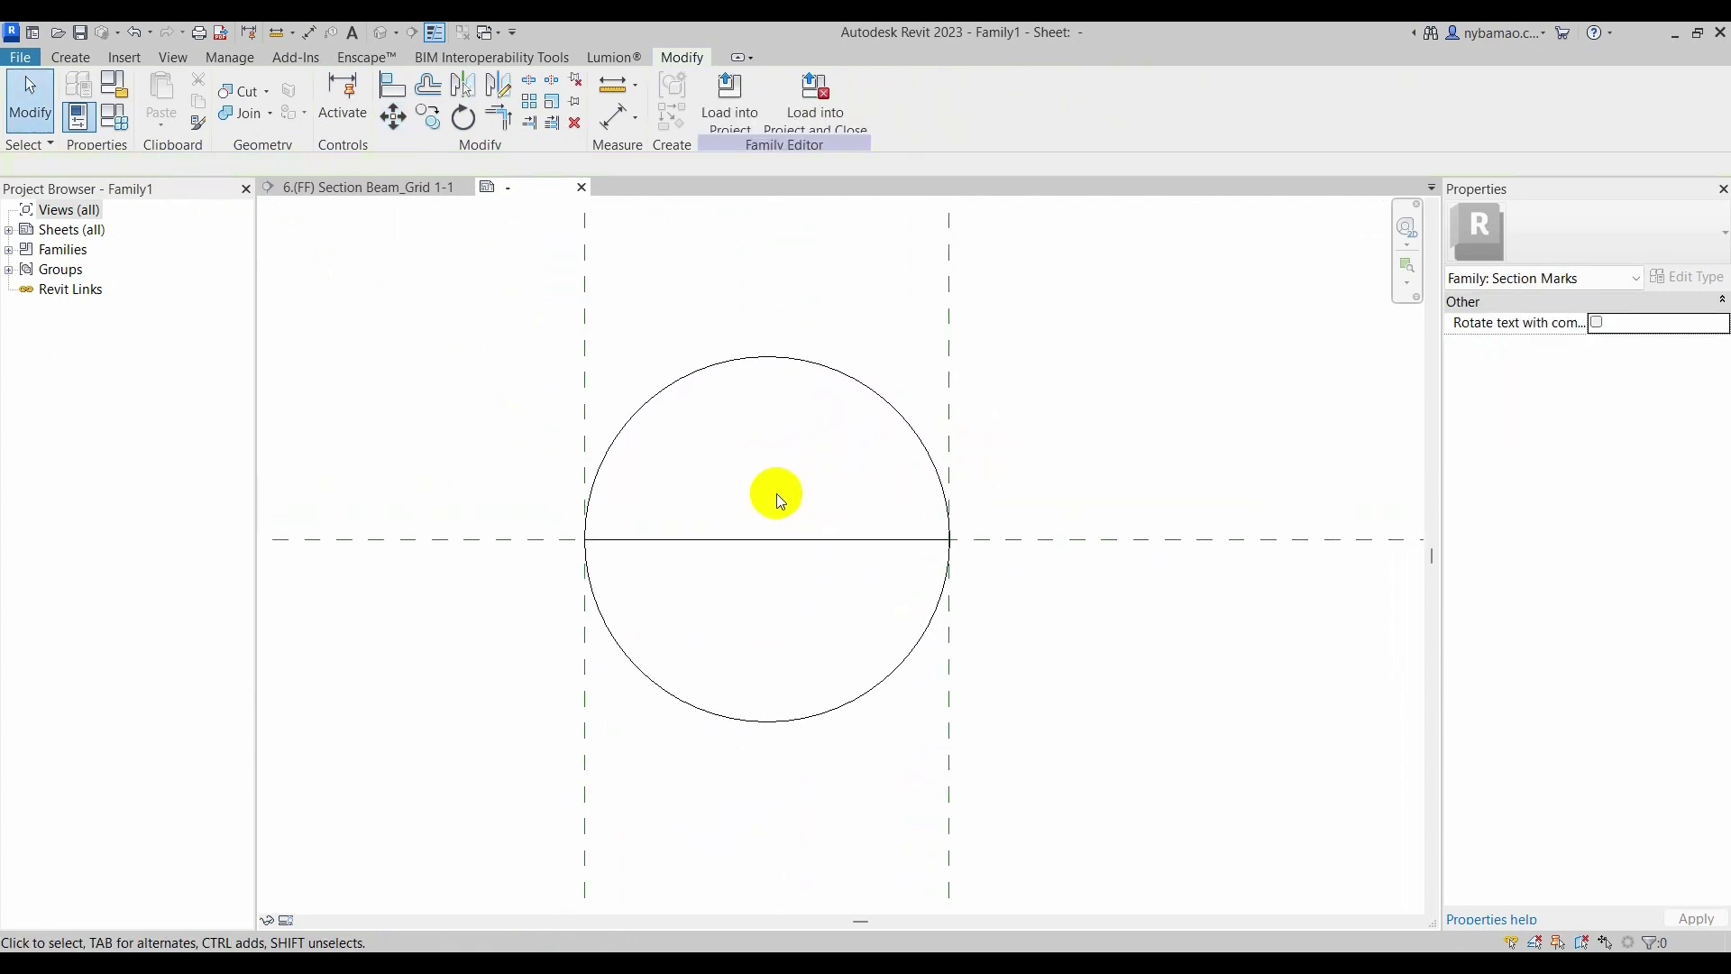
- Draw a 0.95-long vertical line up from the top of the circle
{"action": "scroll", "coordinate": [762, 478], "scroll_direction": "up", "scroll_amount": 1}
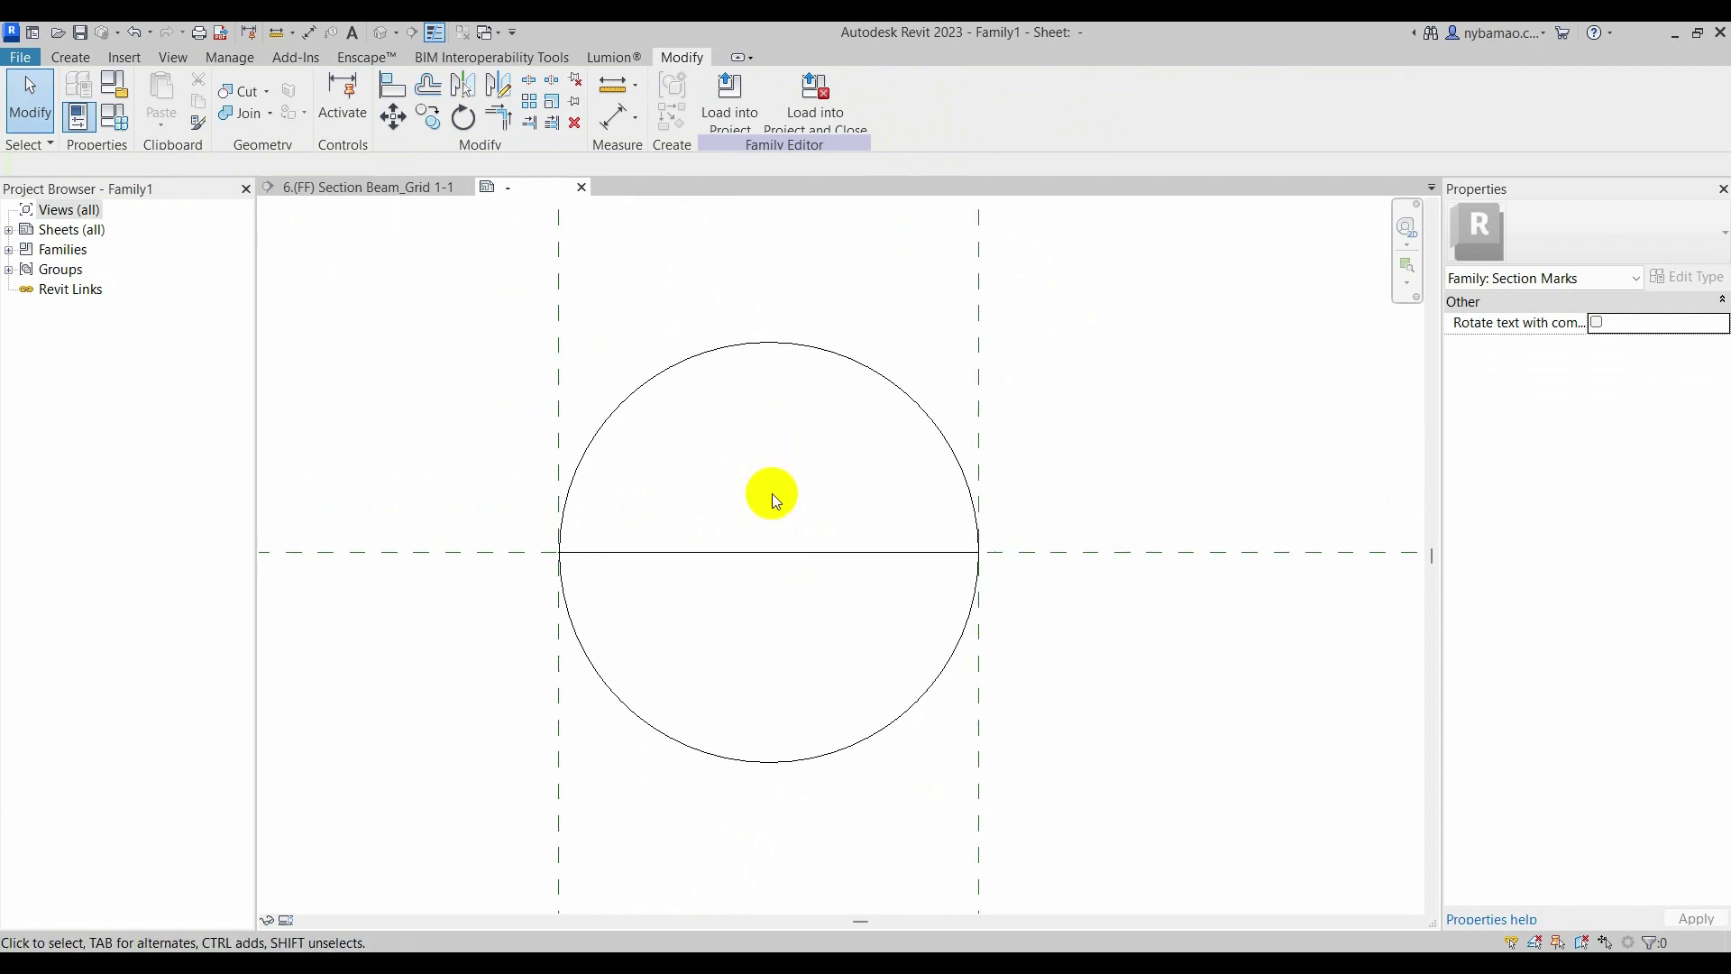
{"action": "scroll", "coordinate": [772, 494], "scroll_direction": "down", "scroll_amount": 1}
{"action": "middle_click_drag", "start_coordinate": [773, 483], "coordinate": [776, 502]}
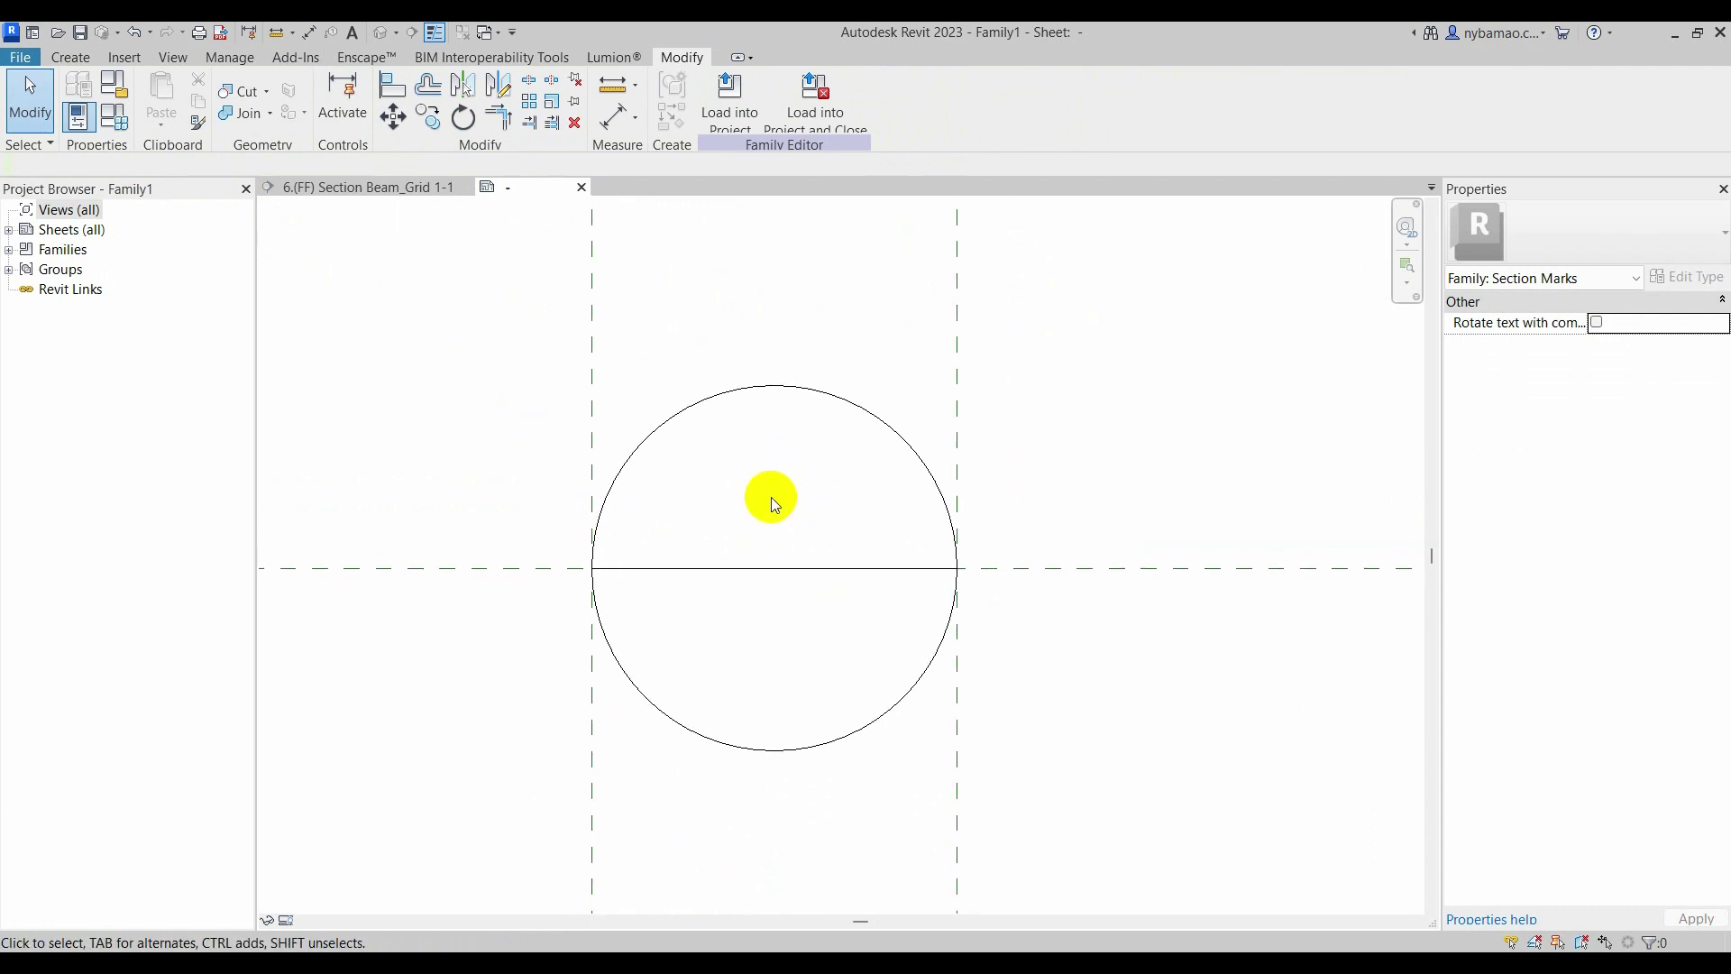
{"action": "left_click", "coordinate": [68, 57]}
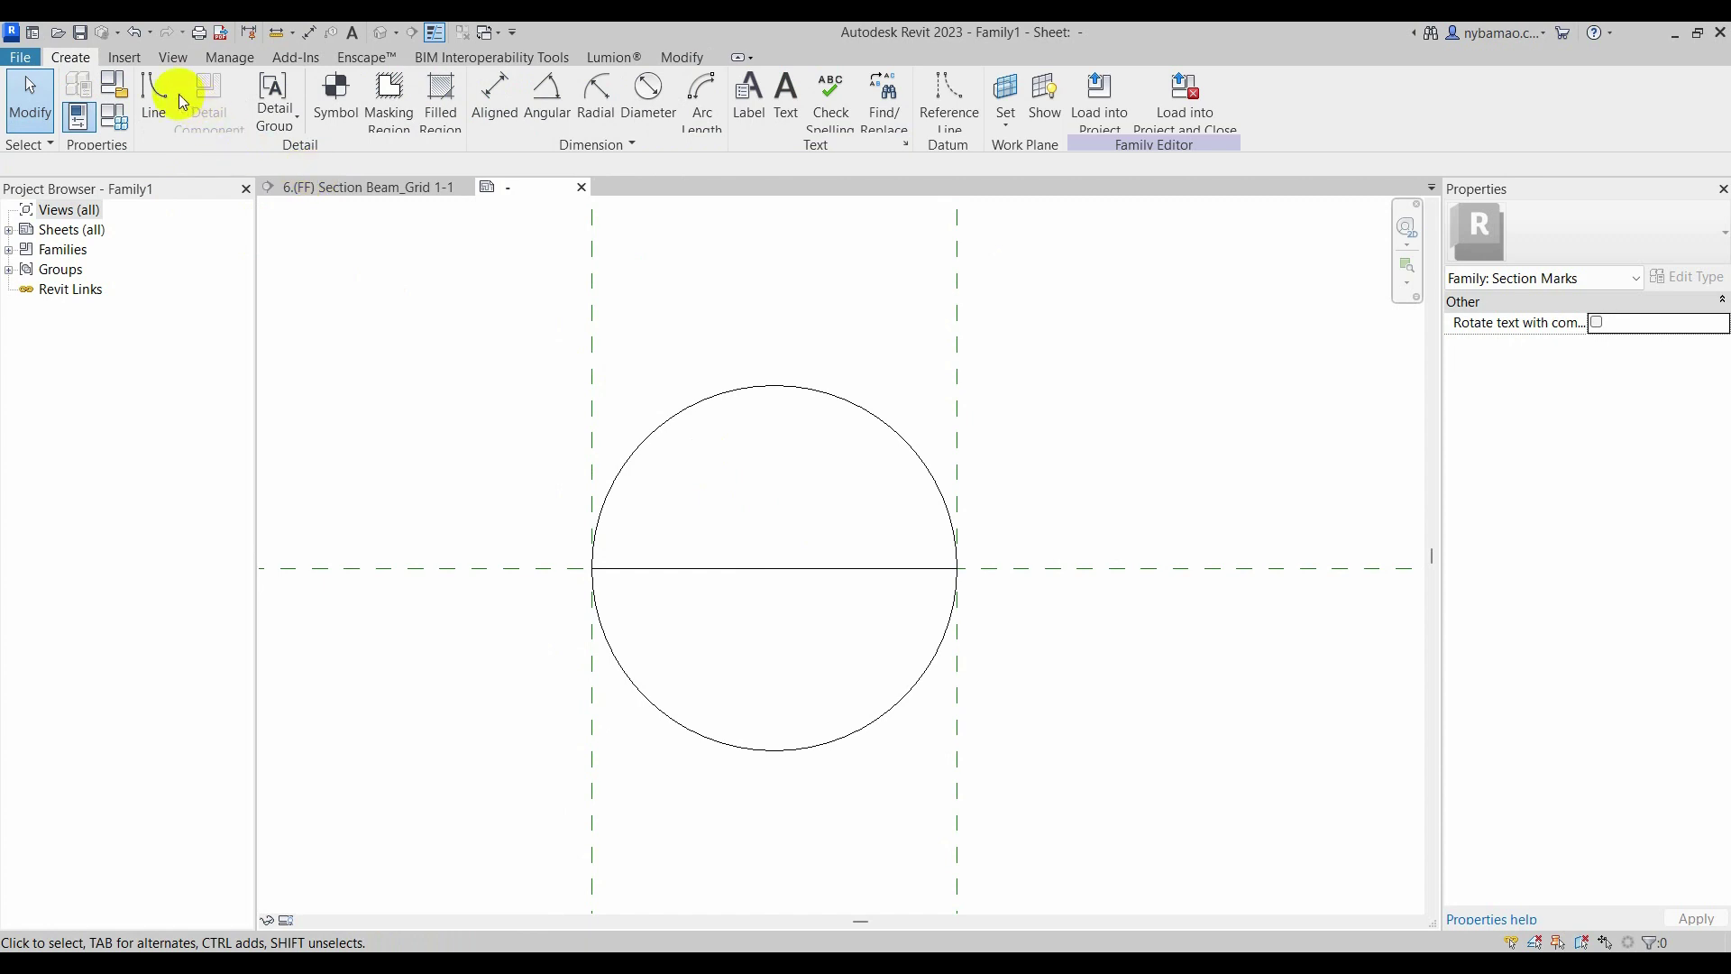
{"action": "left_click", "coordinate": [154, 112]}
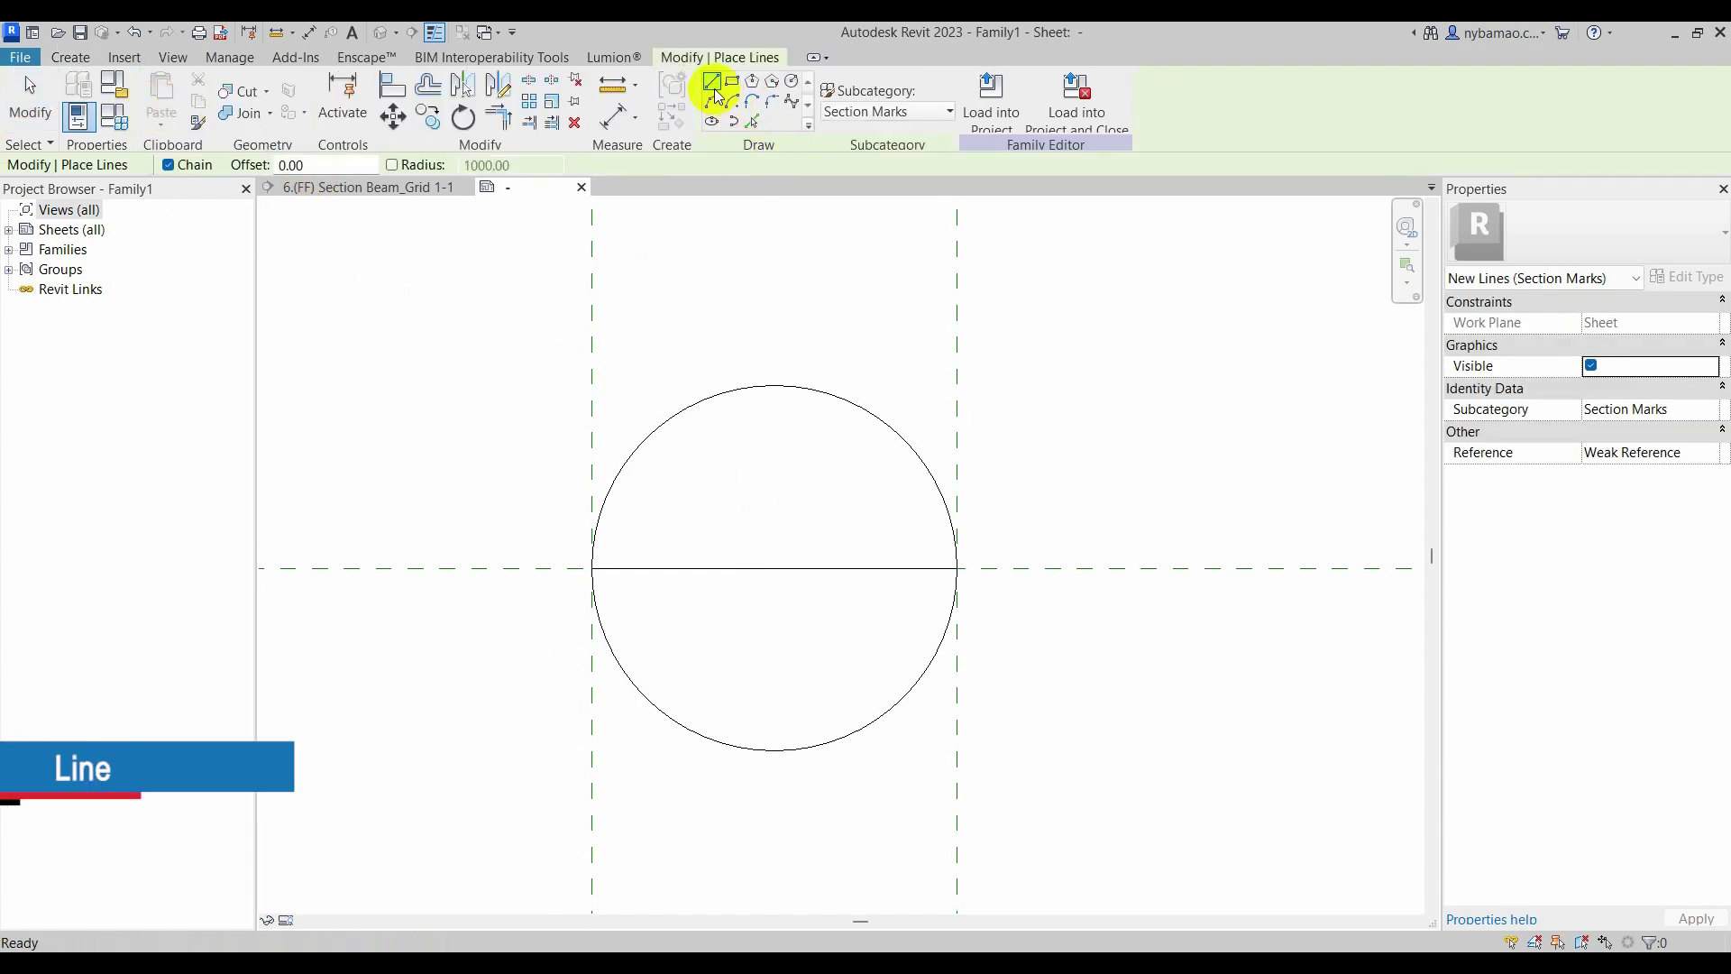
{"action": "left_click", "coordinate": [774, 386]}
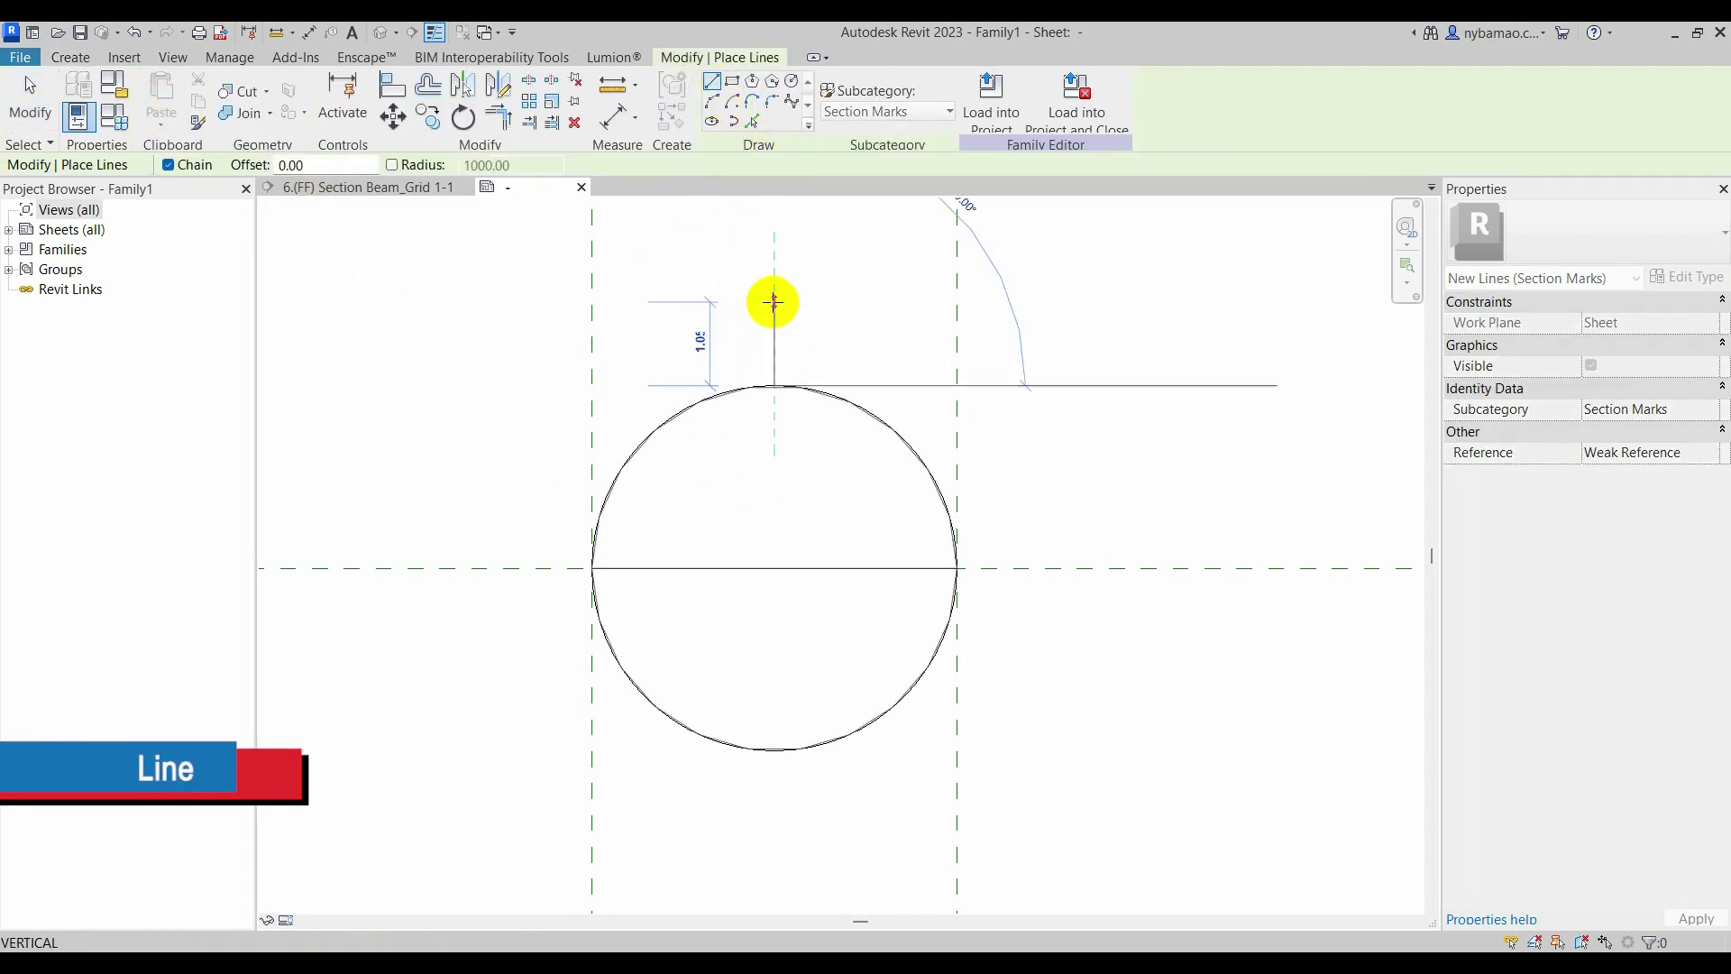
{"action": "type", "text": "0.95"}
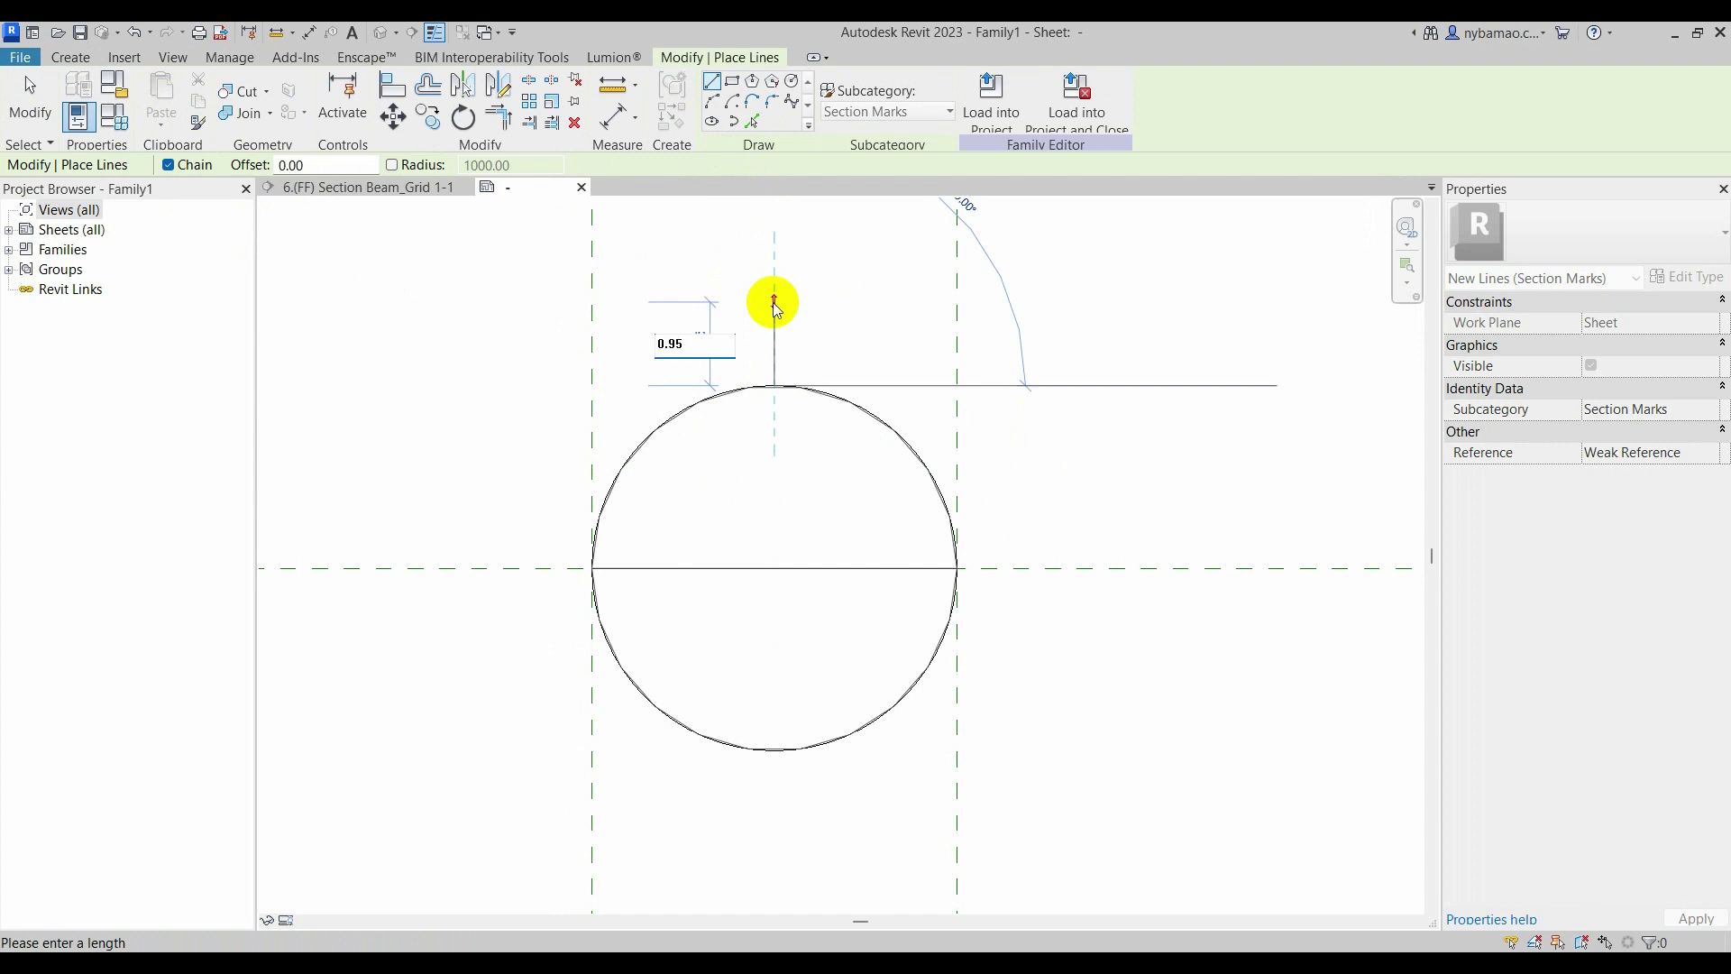
{"action": "key", "text": "Return"}
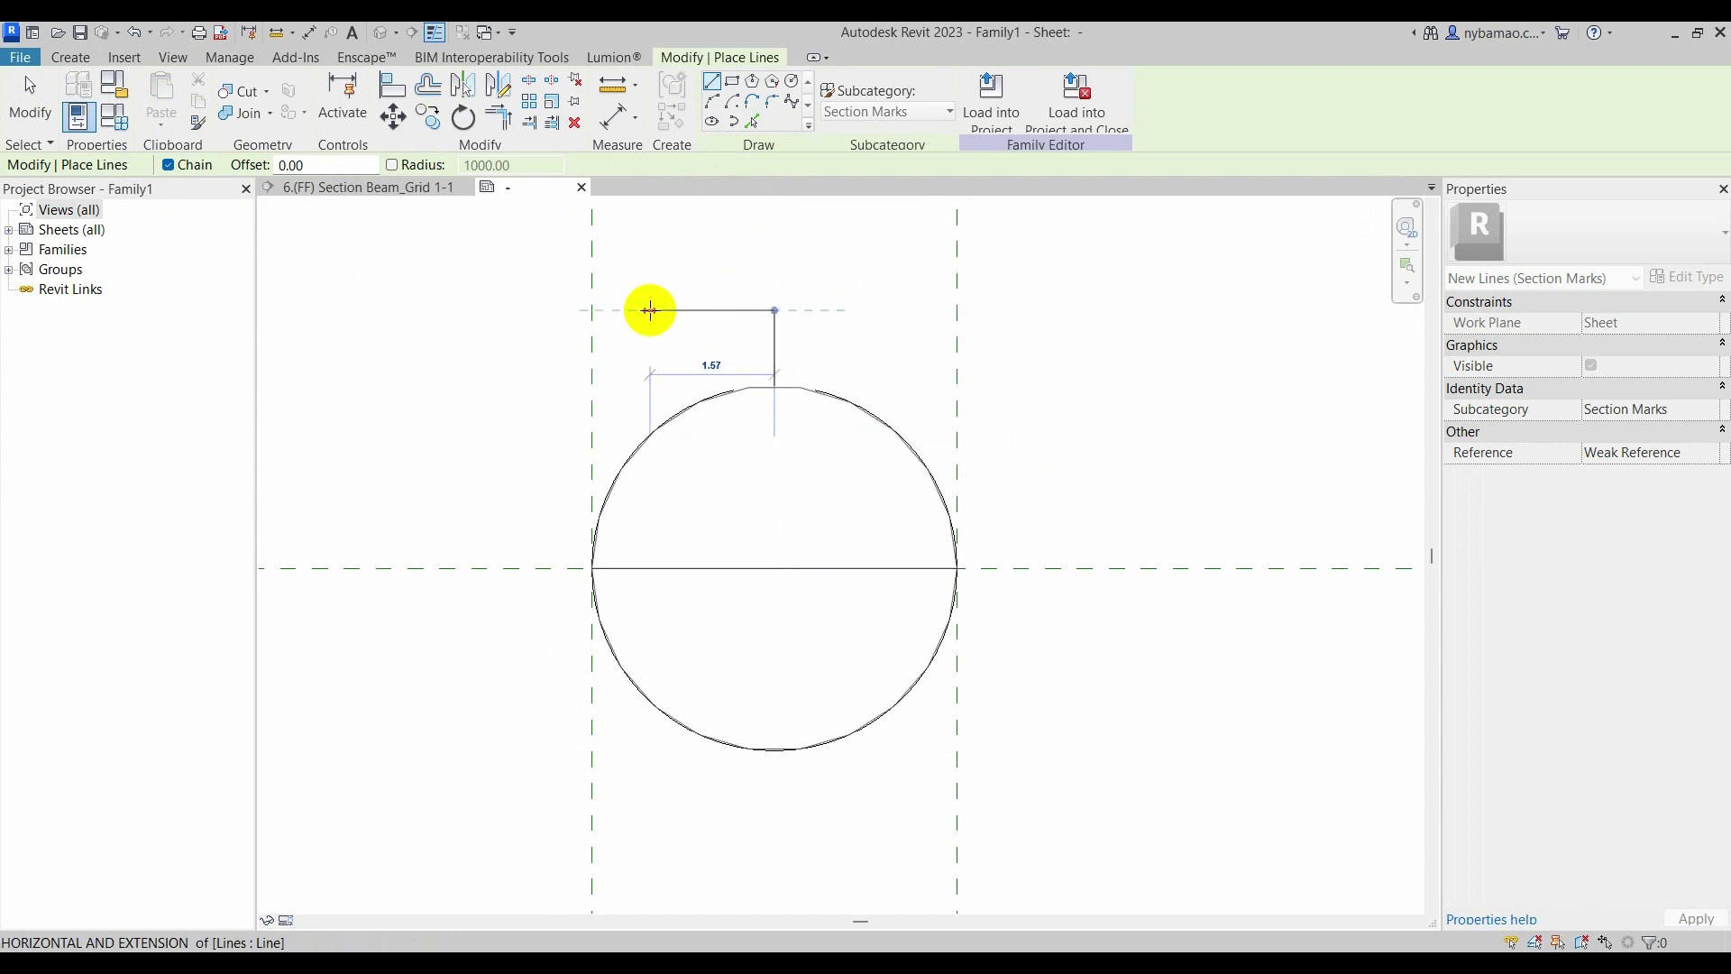
{"action": "left_click", "coordinate": [30, 98]}
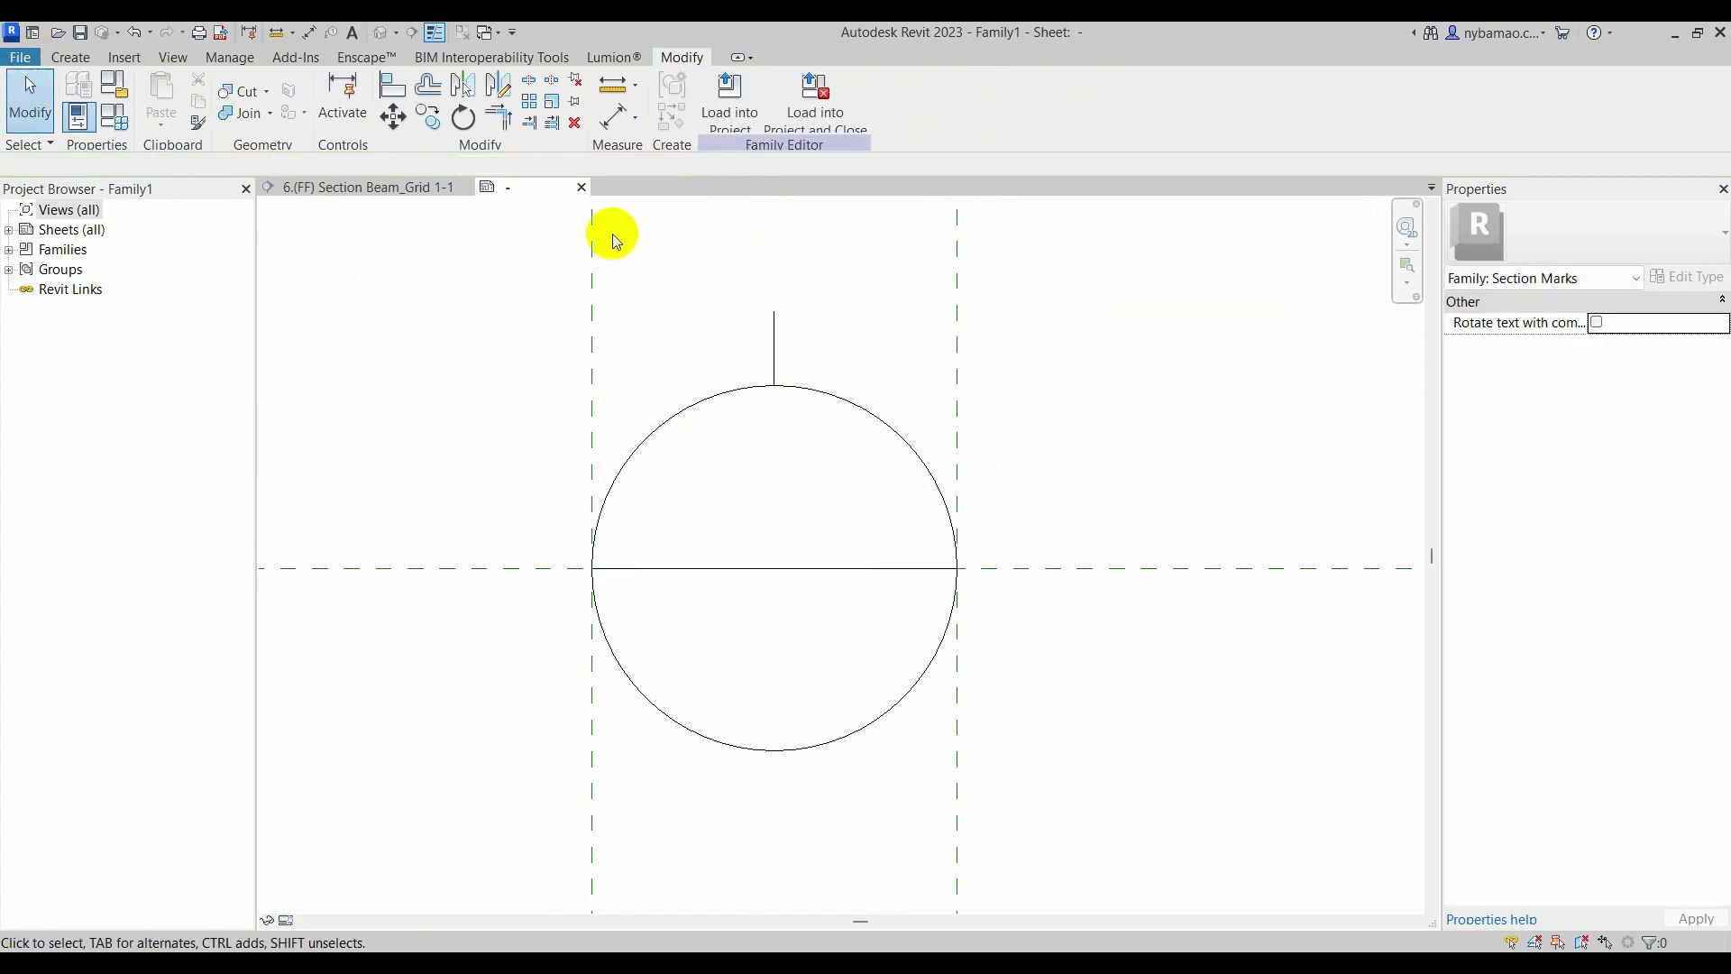
- Draw a 0.95 horizontal line leftward and a slanted line up to the stub's top
{"action": "left_click", "coordinate": [89, 59]}
{"action": "left_click", "coordinate": [147, 90]}
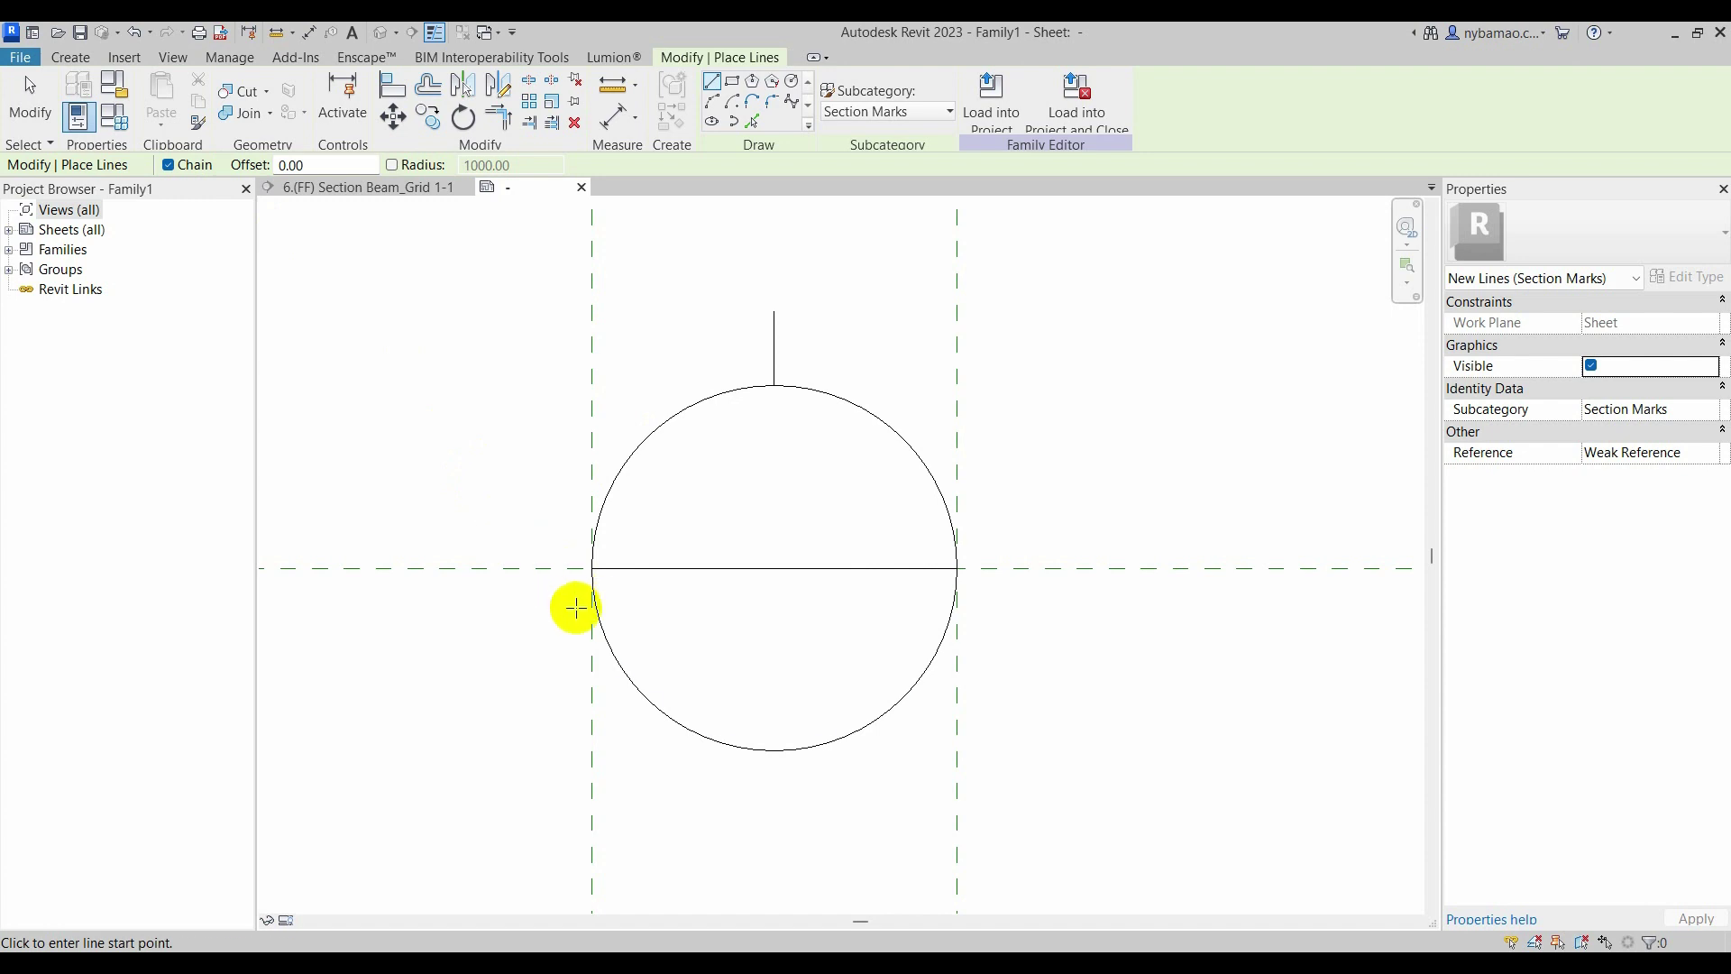
{"action": "left_click", "coordinate": [591, 568]}
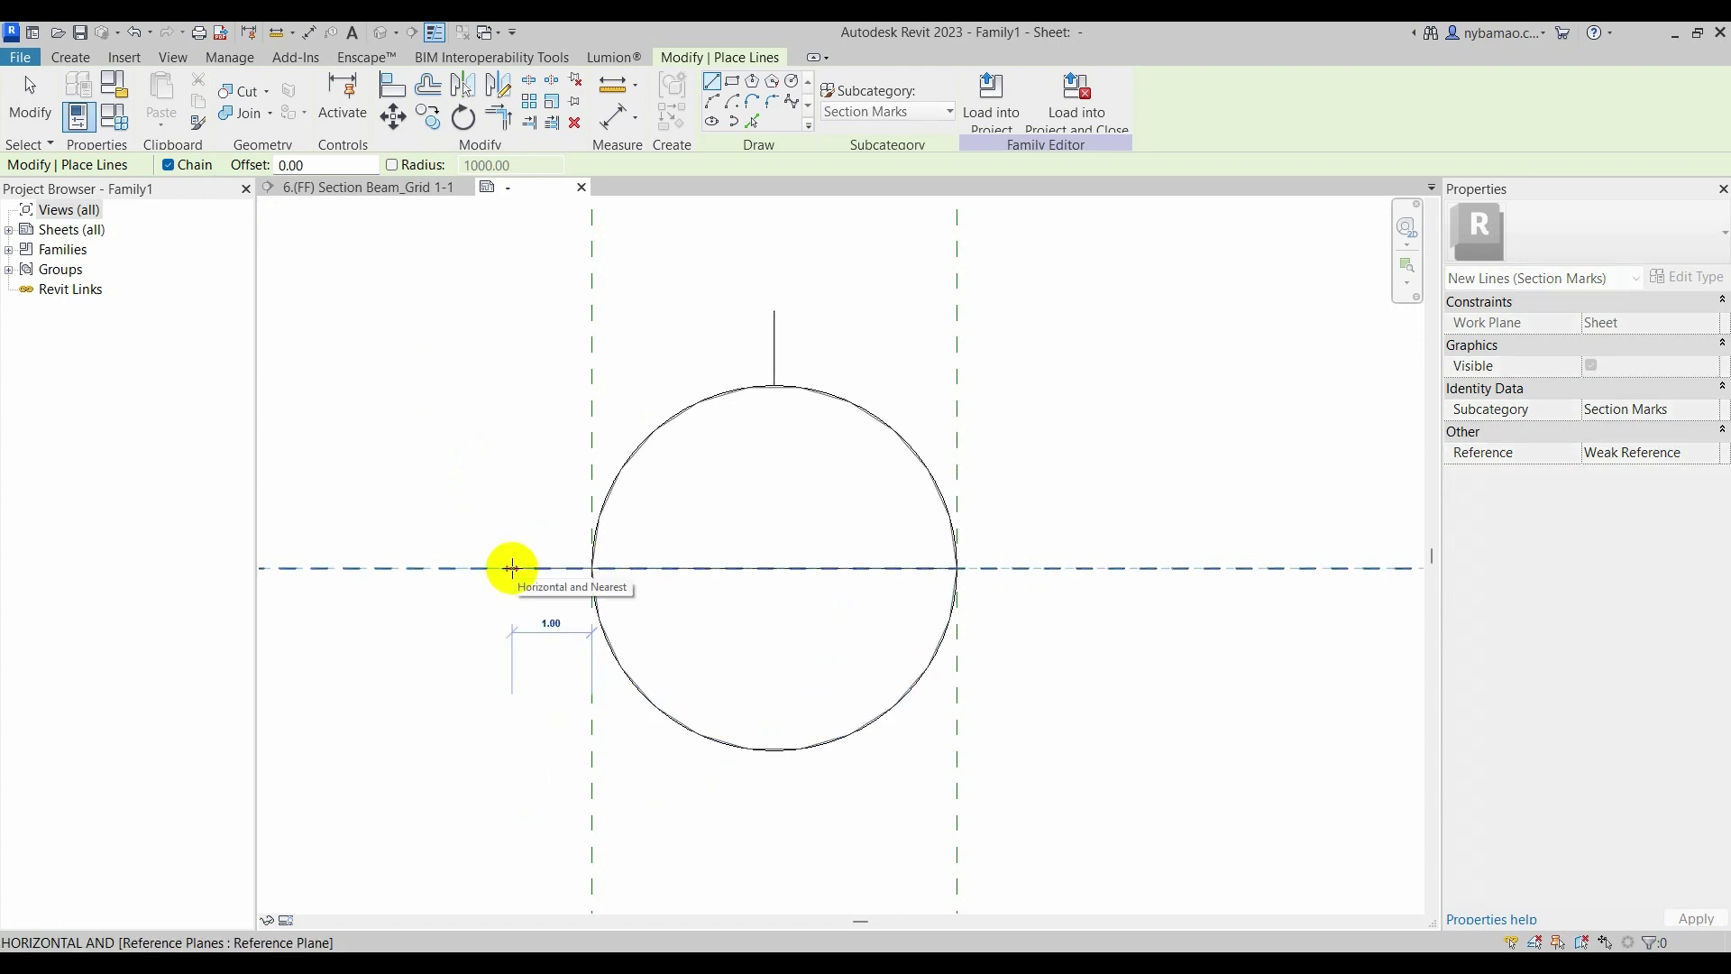
{"action": "type", "text": "0.95"}
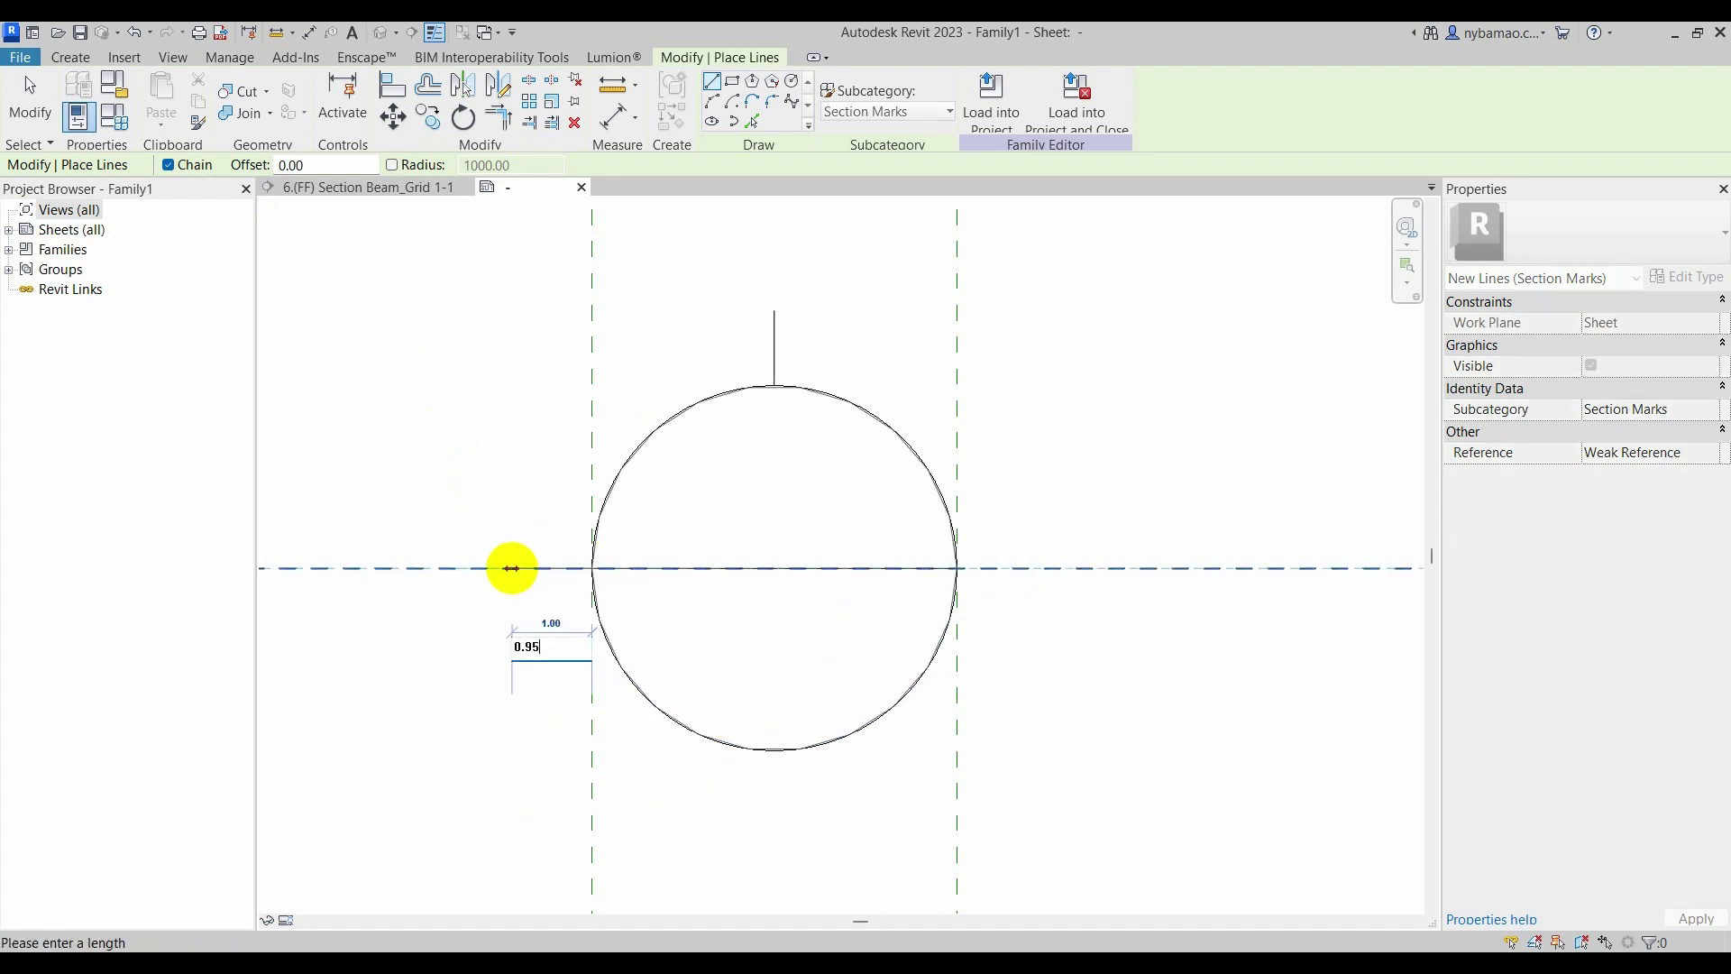
{"action": "key", "text": "Return"}
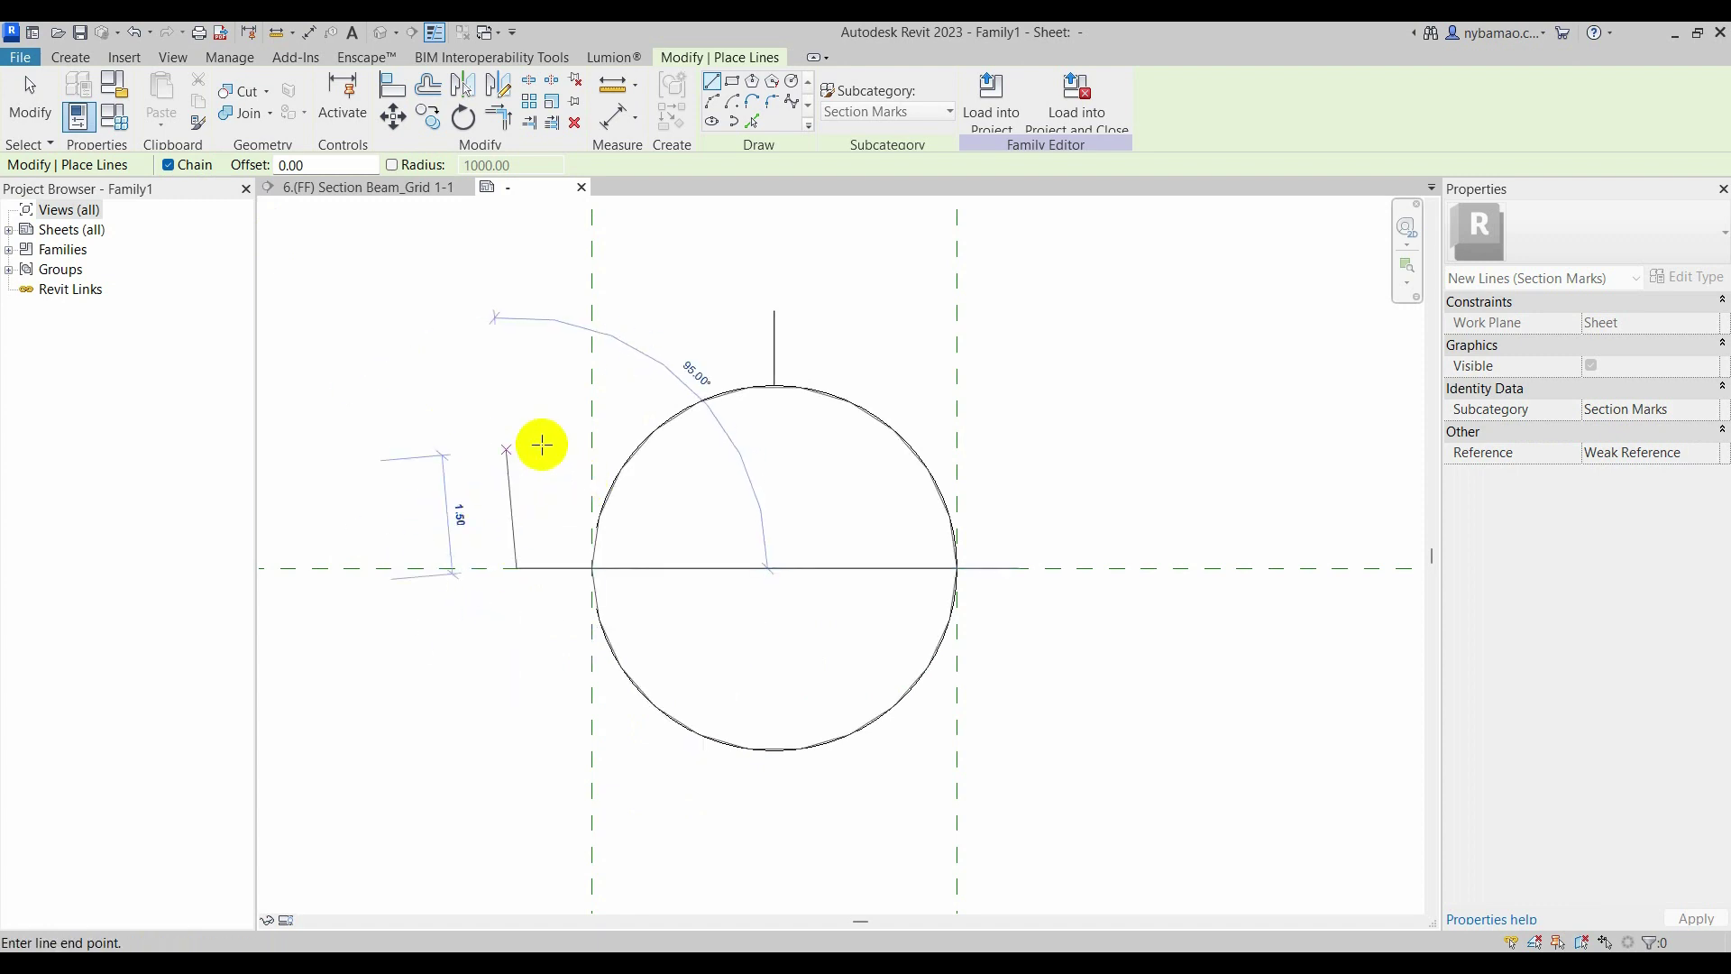
{"action": "left_click", "coordinate": [774, 311]}
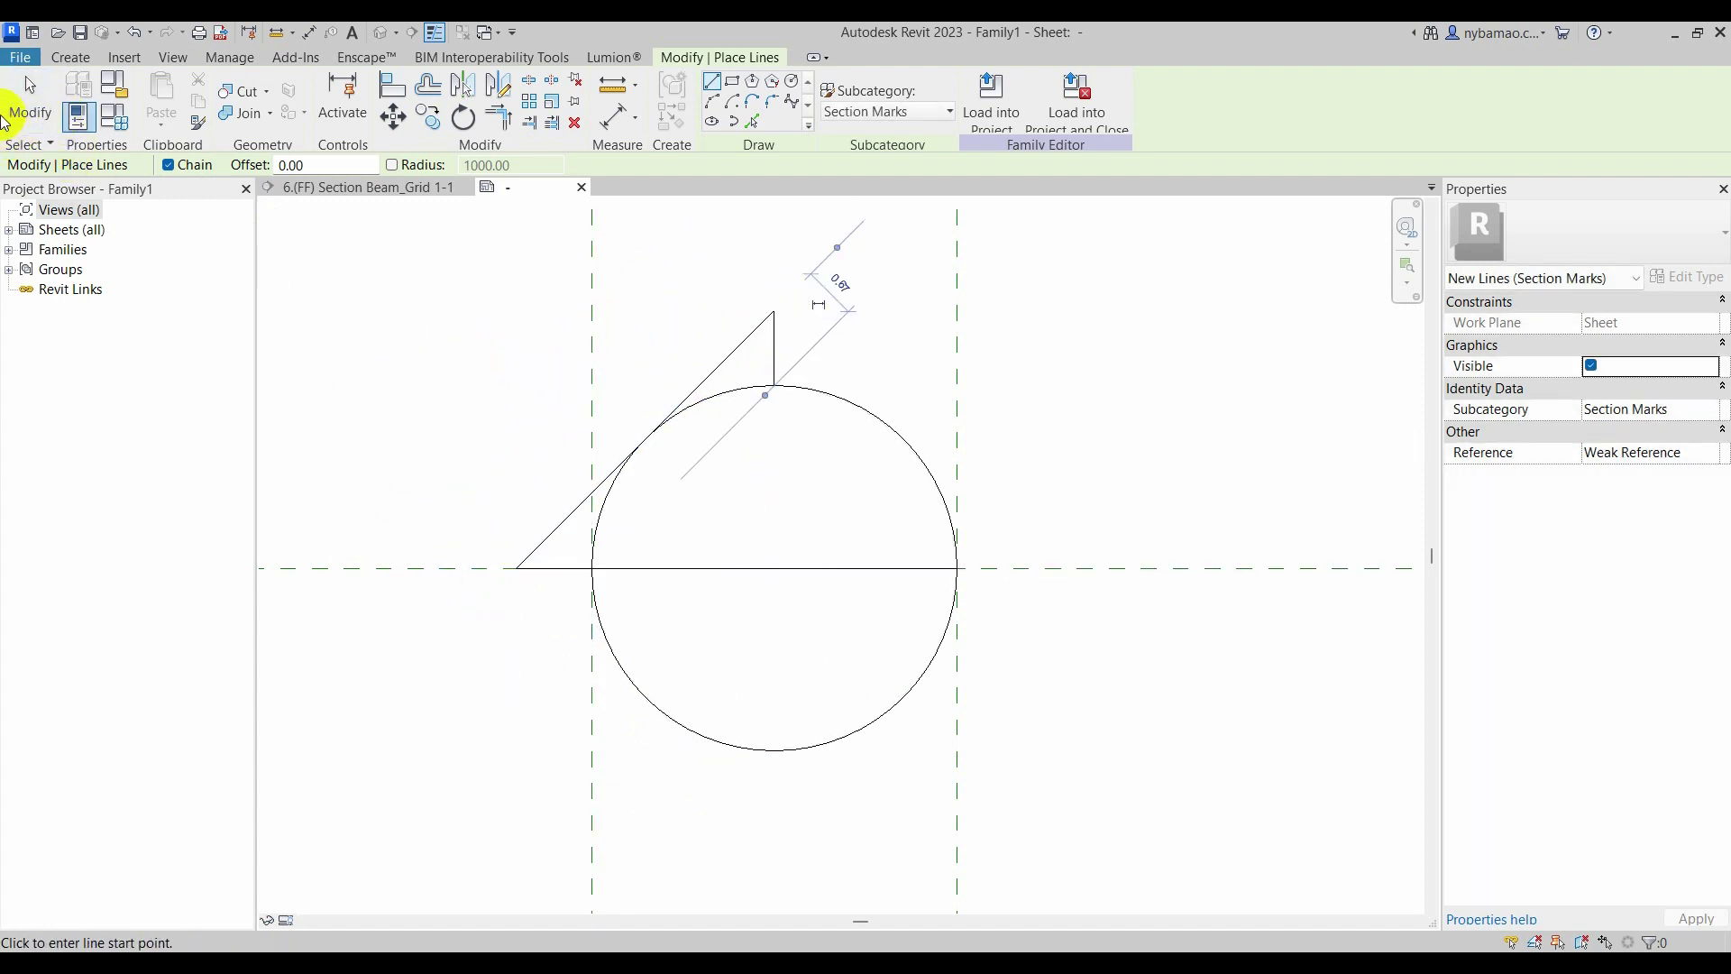
{"action": "left_click", "coordinate": [25, 101]}
- Start a filled region with Pick Lines, cancel it, and select the slanted line
{"action": "scroll", "coordinate": [695, 457], "scroll_direction": "down", "scroll_amount": 1}
{"action": "scroll", "coordinate": [692, 451], "scroll_direction": "up", "scroll_amount": 2}
{"action": "middle_click_drag", "start_coordinate": [699, 379], "coordinate": [688, 402]}
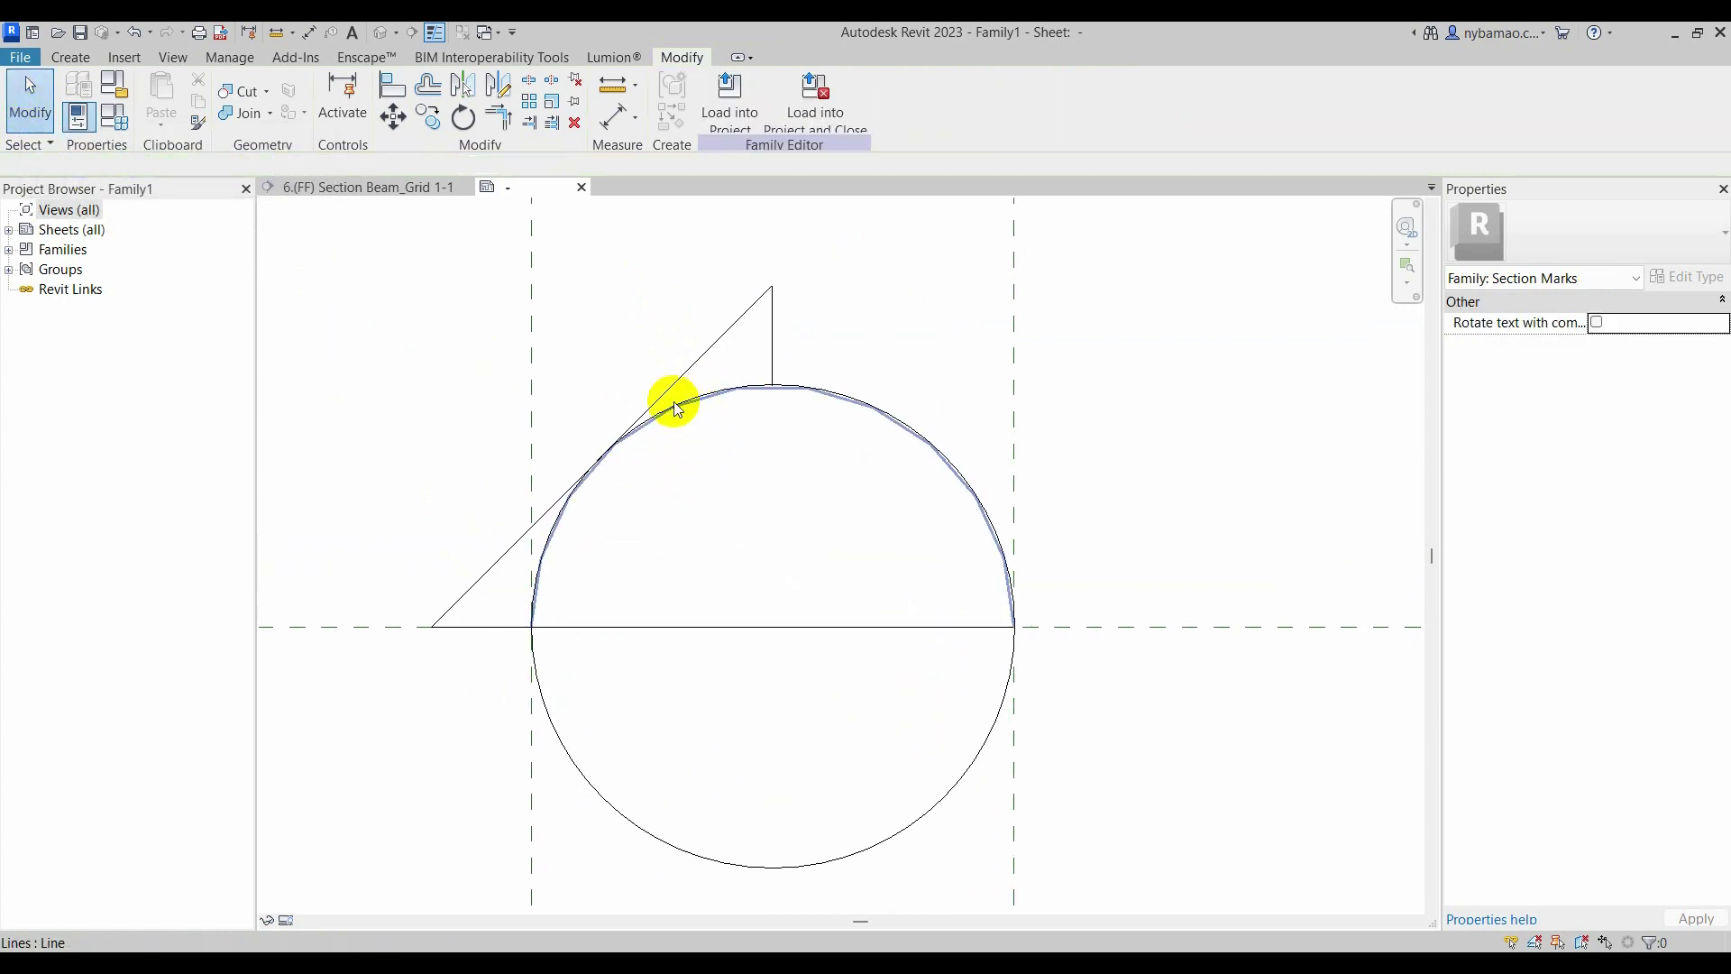
{"action": "left_click", "coordinate": [66, 57]}
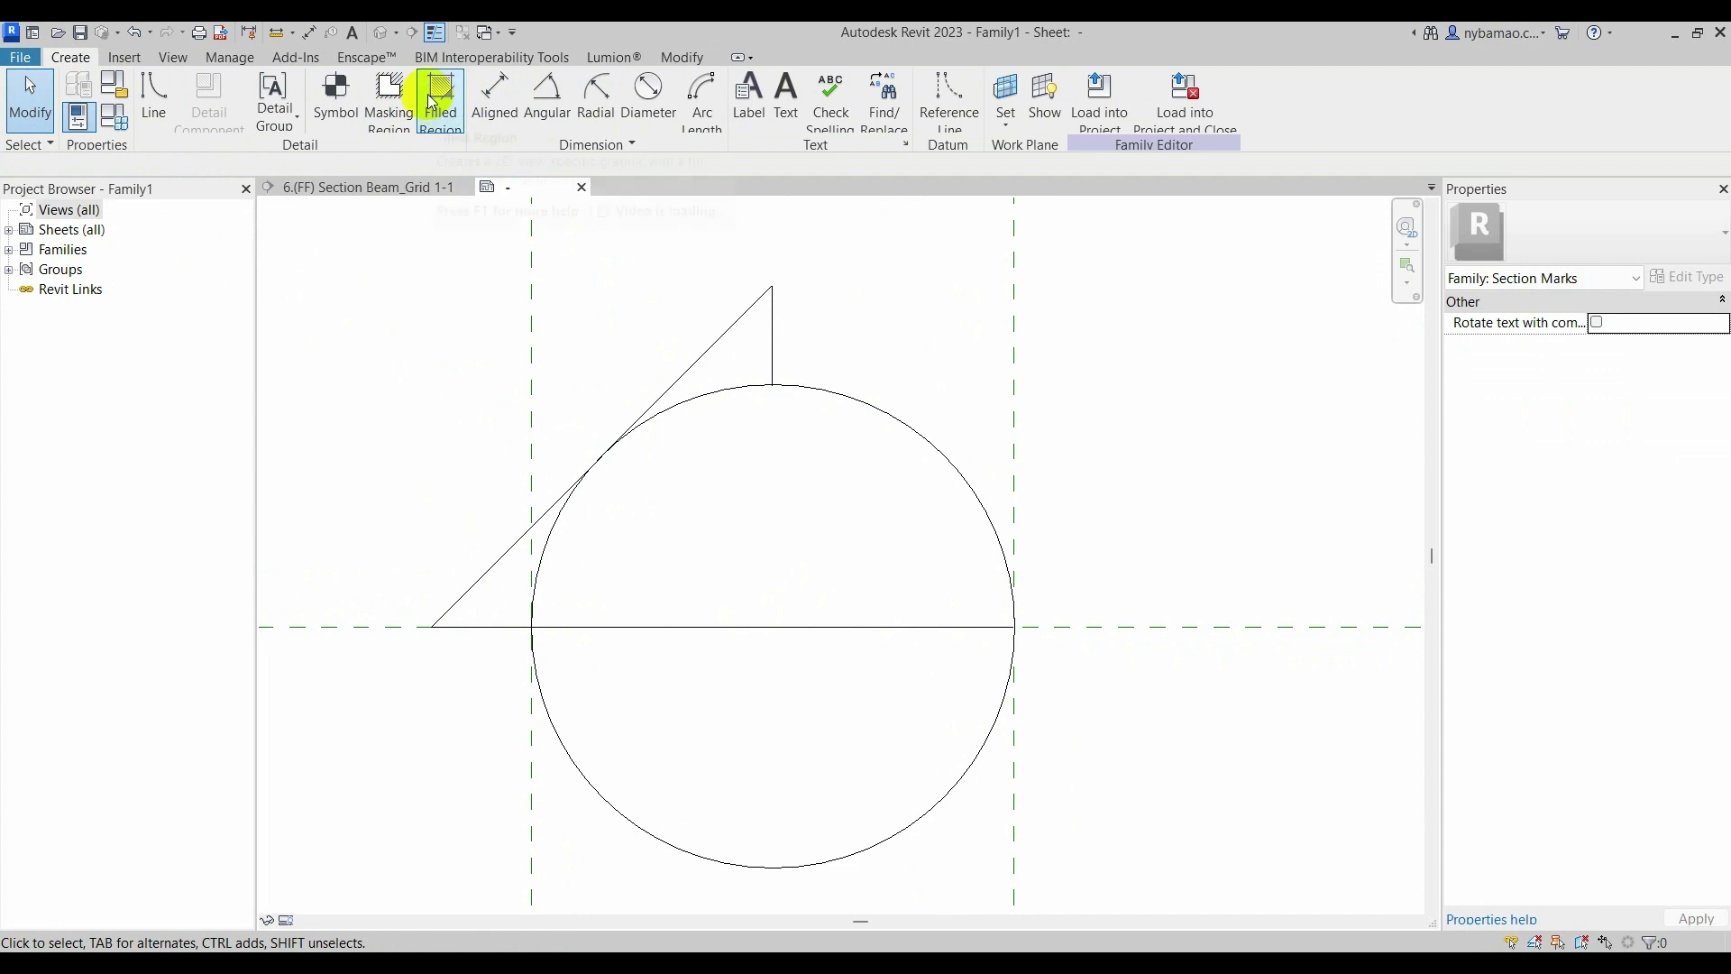
{"action": "left_click", "coordinate": [439, 106]}
{"action": "left_click", "coordinate": [799, 126]}
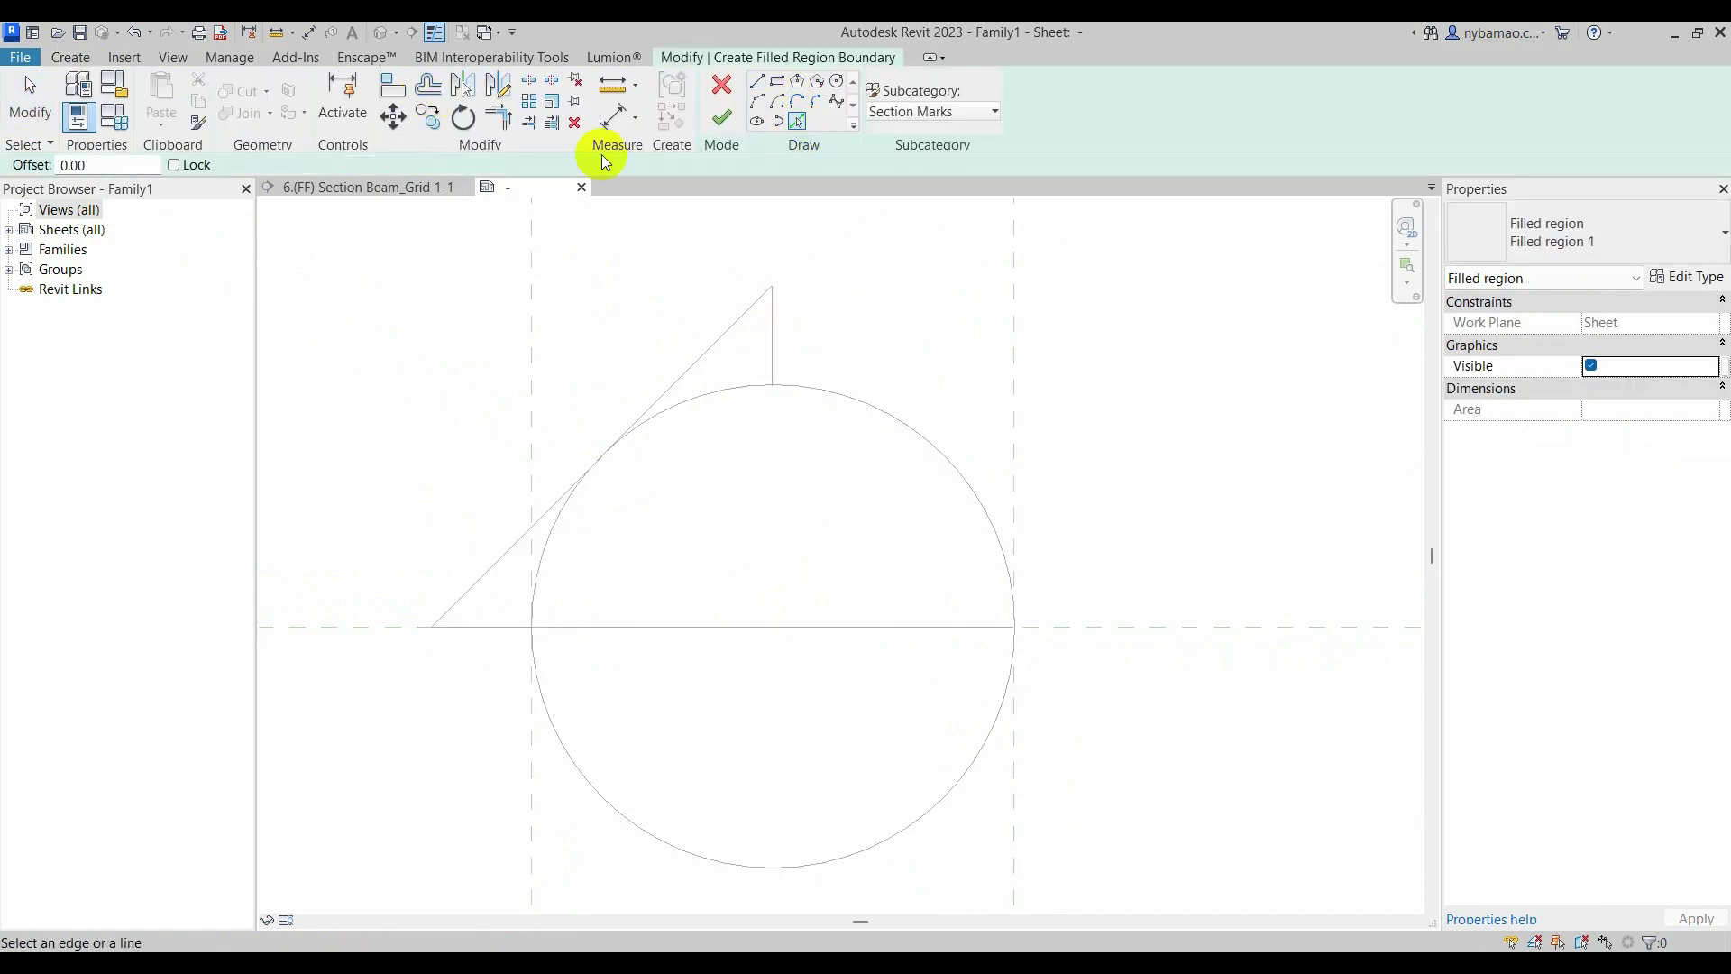
{"action": "left_click", "coordinate": [722, 84]}
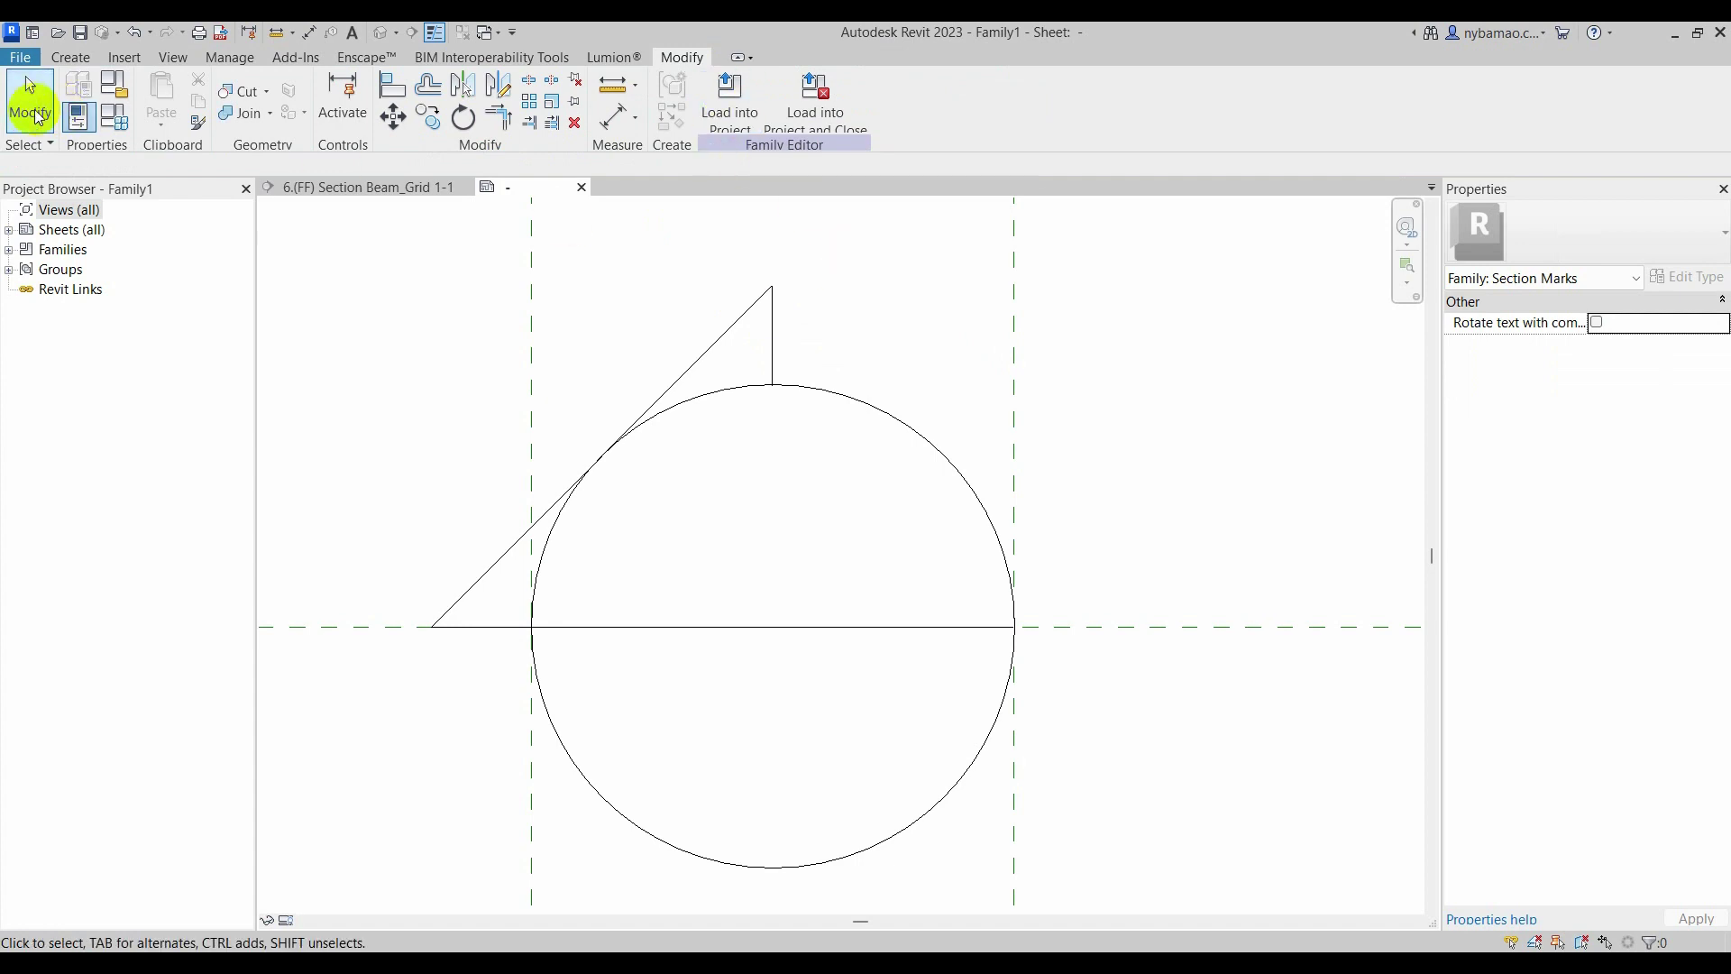
{"action": "left_click", "coordinate": [717, 343]}
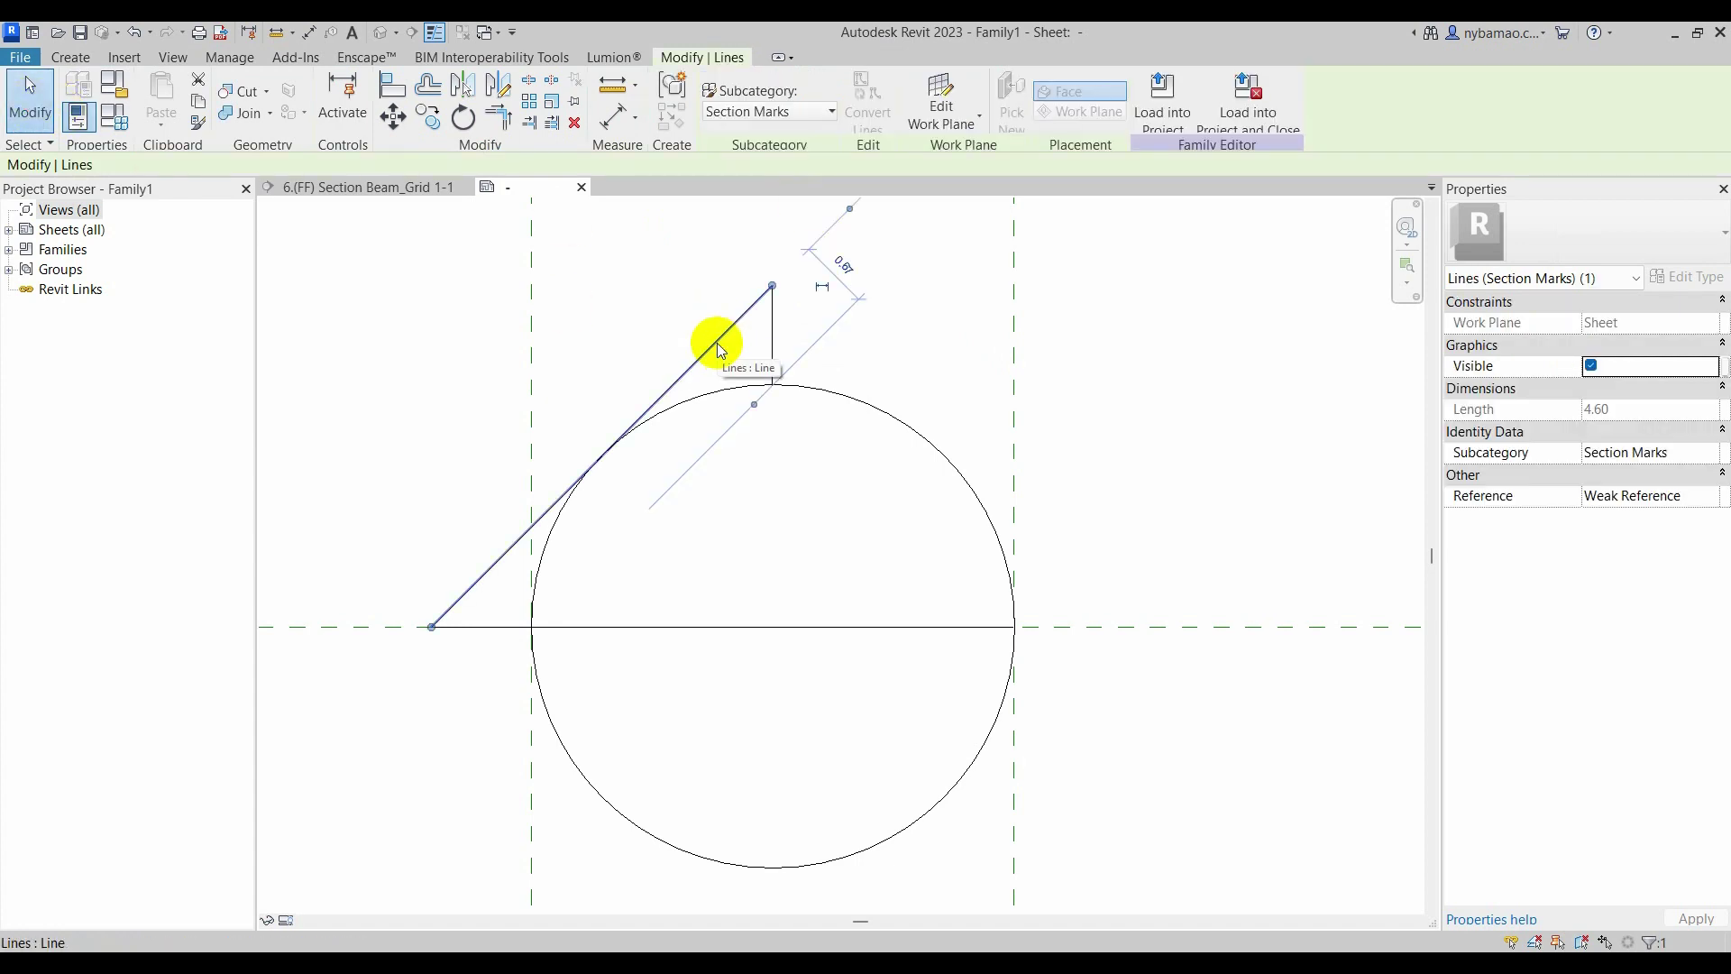
- Mirror the slanted and horizontal lines across the vertical stub to complete the triangle
{"action": "left_click", "coordinate": [493, 628], "text": "ctrl"}
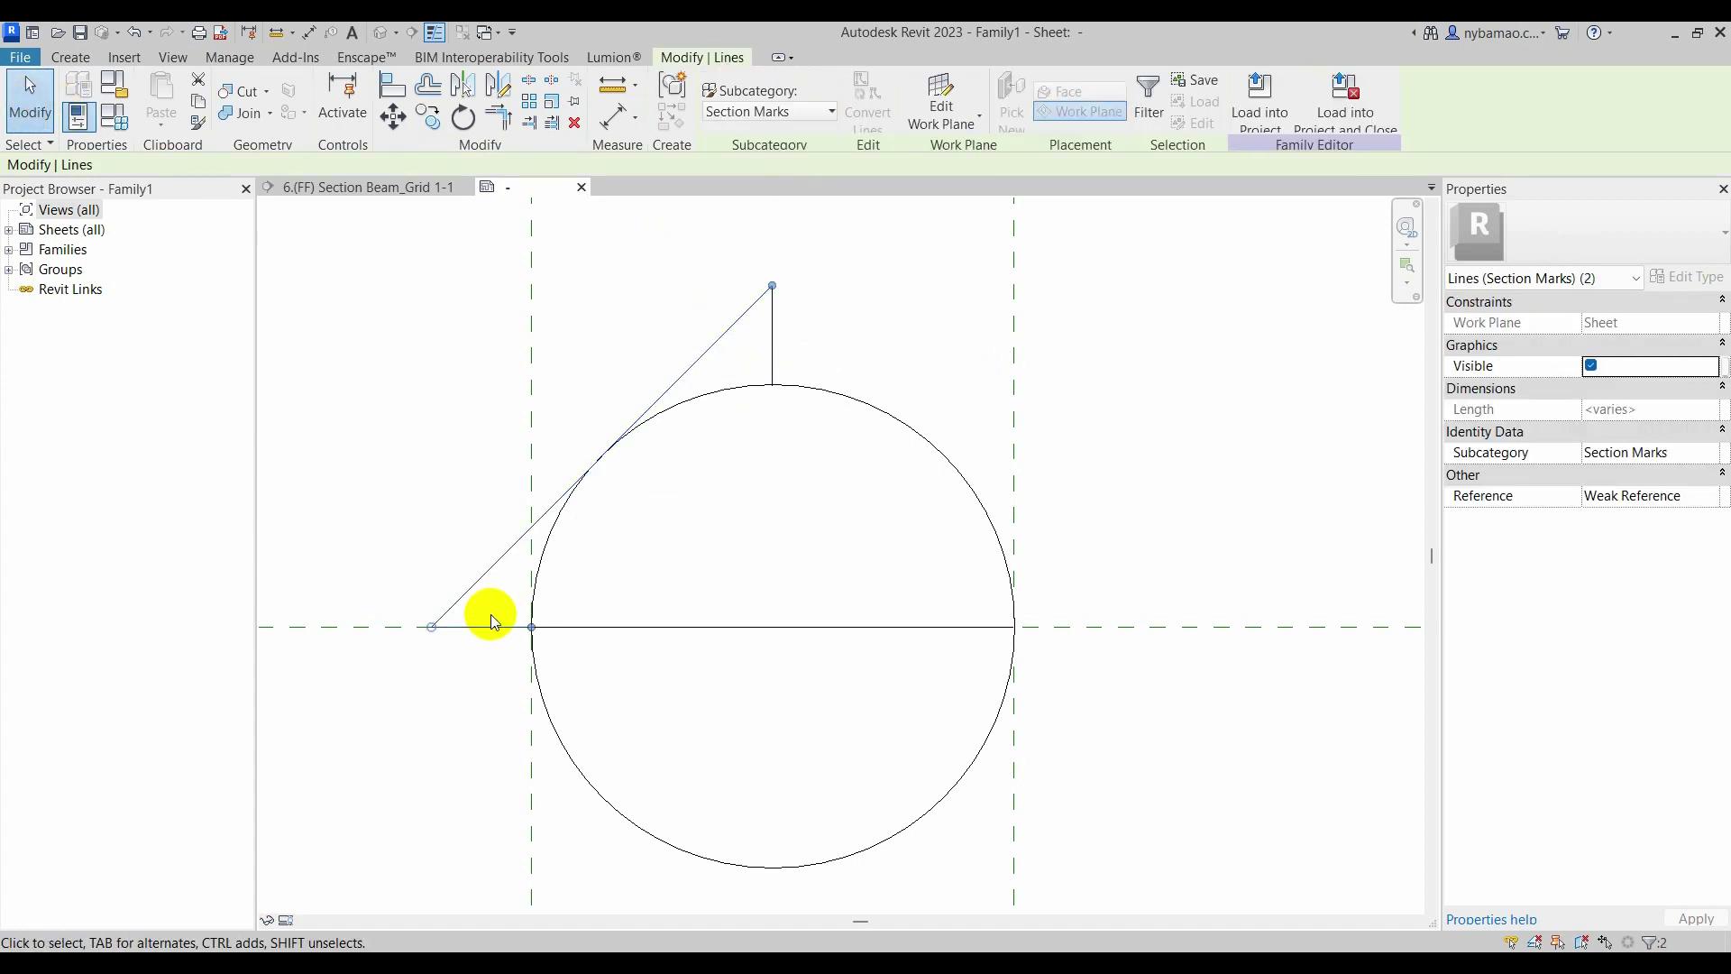
{"action": "left_click", "coordinate": [463, 86]}
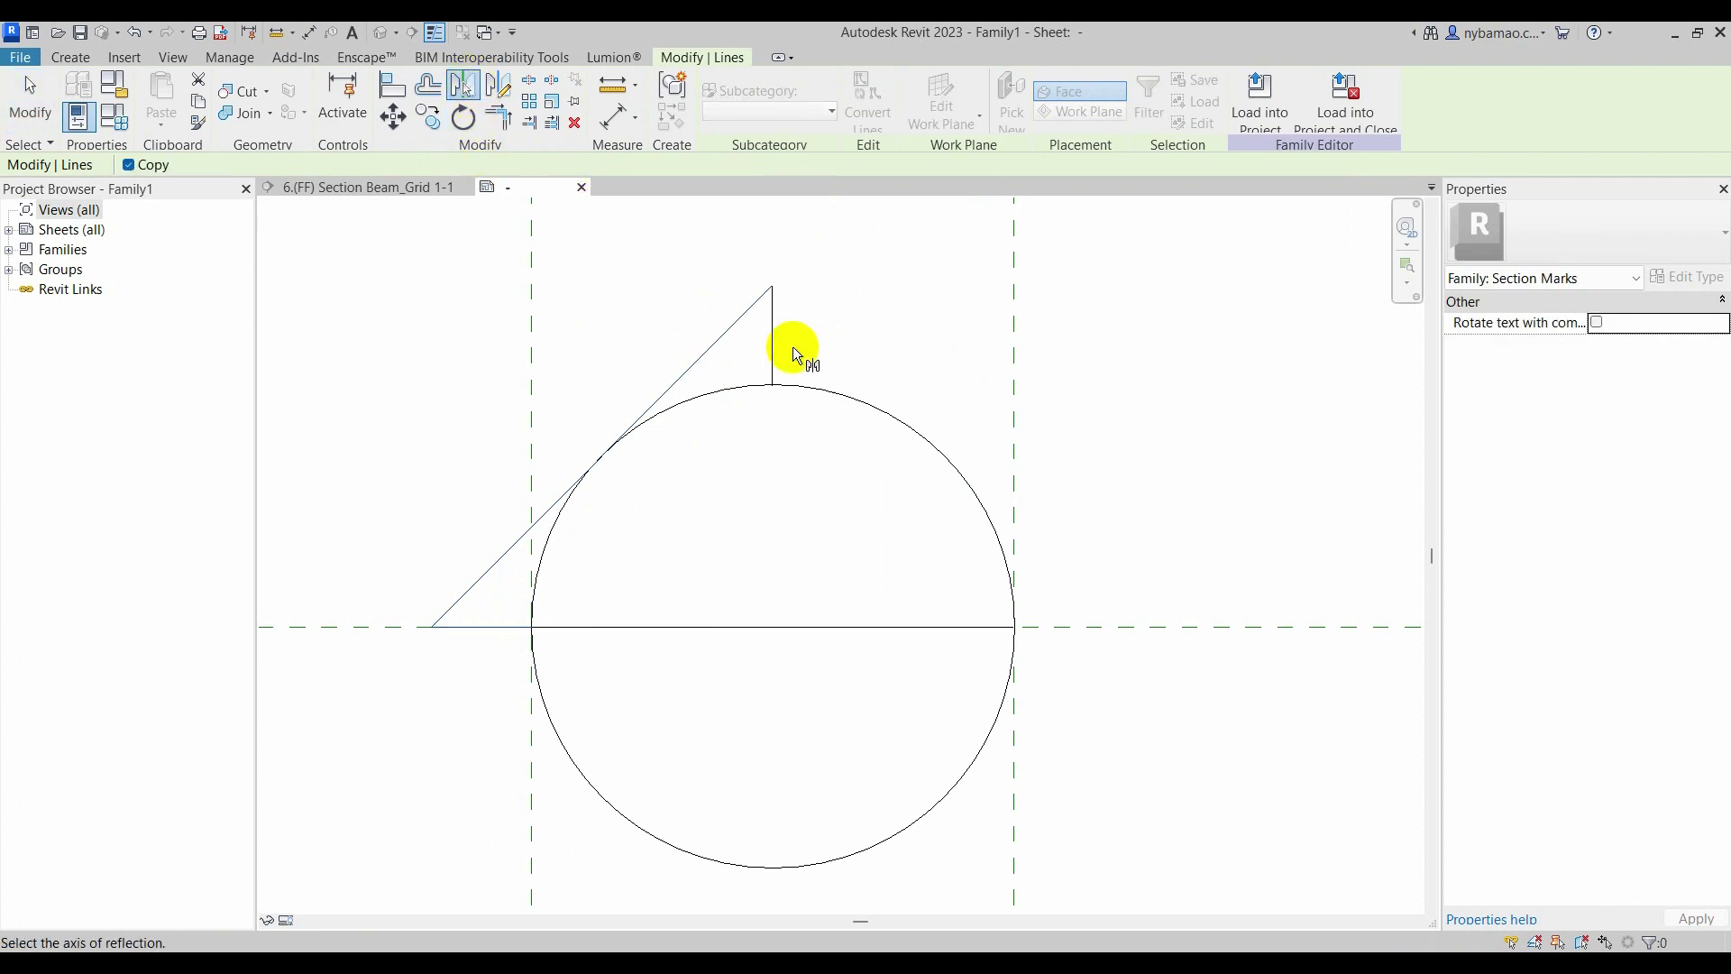
{"action": "left_click", "coordinate": [772, 338]}
{"action": "left_click", "coordinate": [852, 296]}
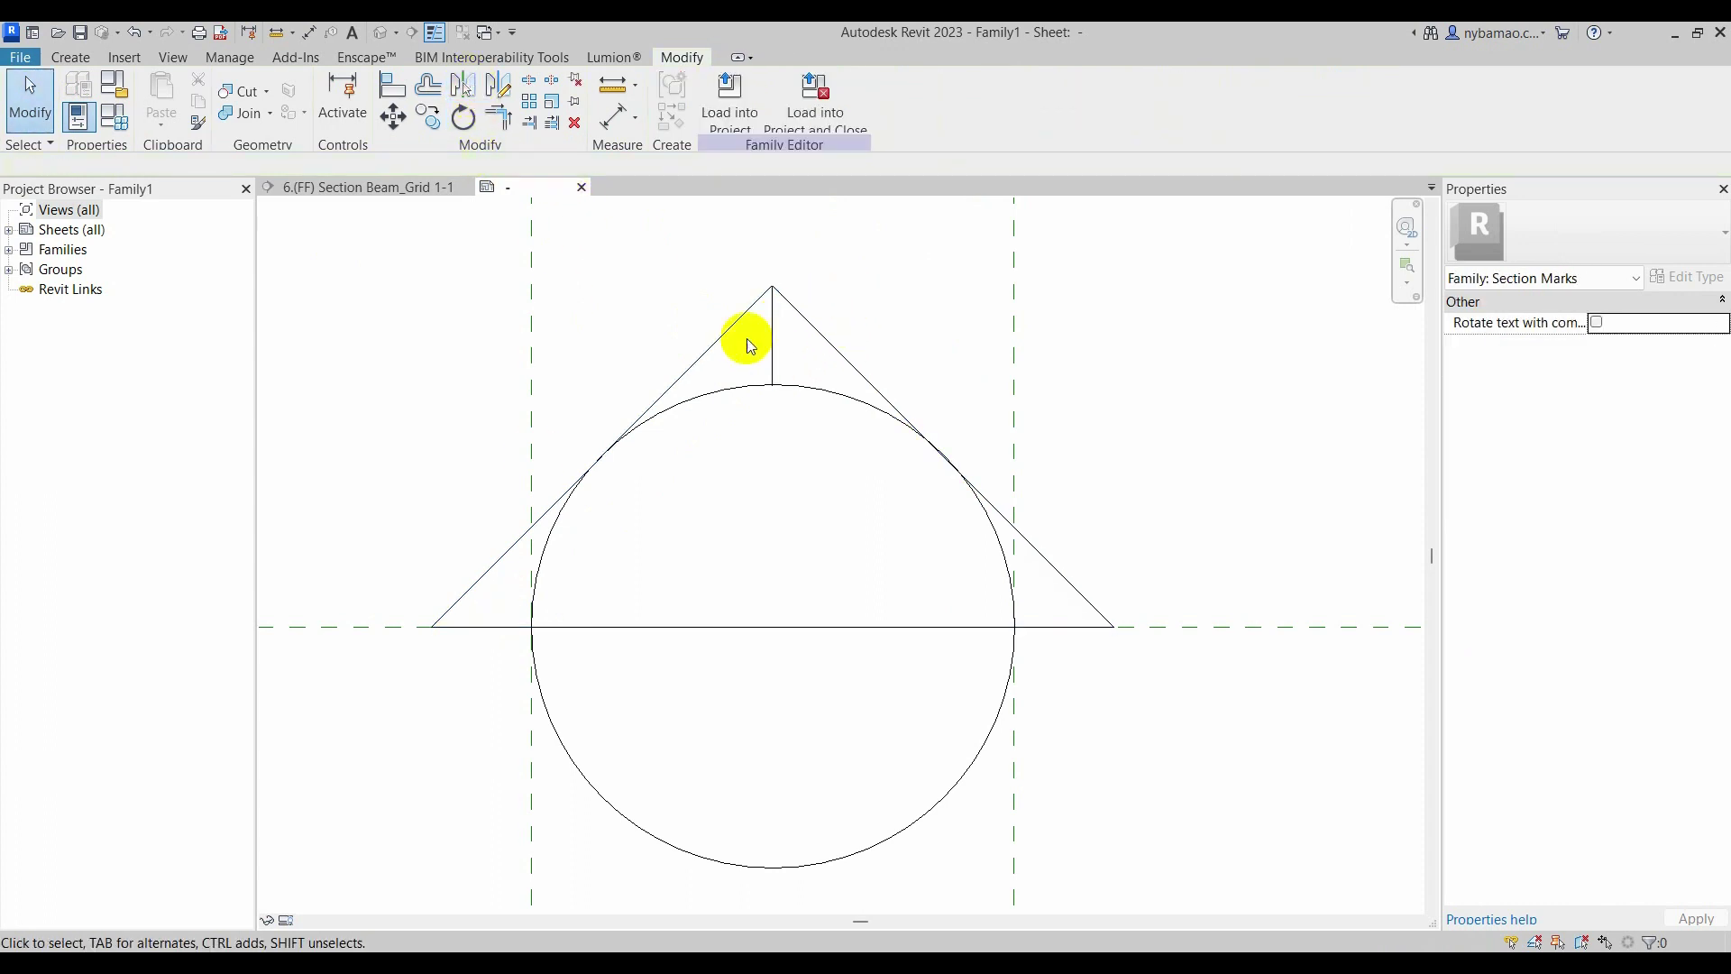
- Delete the vertical stub line from the top of the circle
{"action": "scroll", "coordinate": [821, 366], "scroll_direction": "up", "scroll_amount": 1}
{"action": "left_click", "coordinate": [773, 340]}
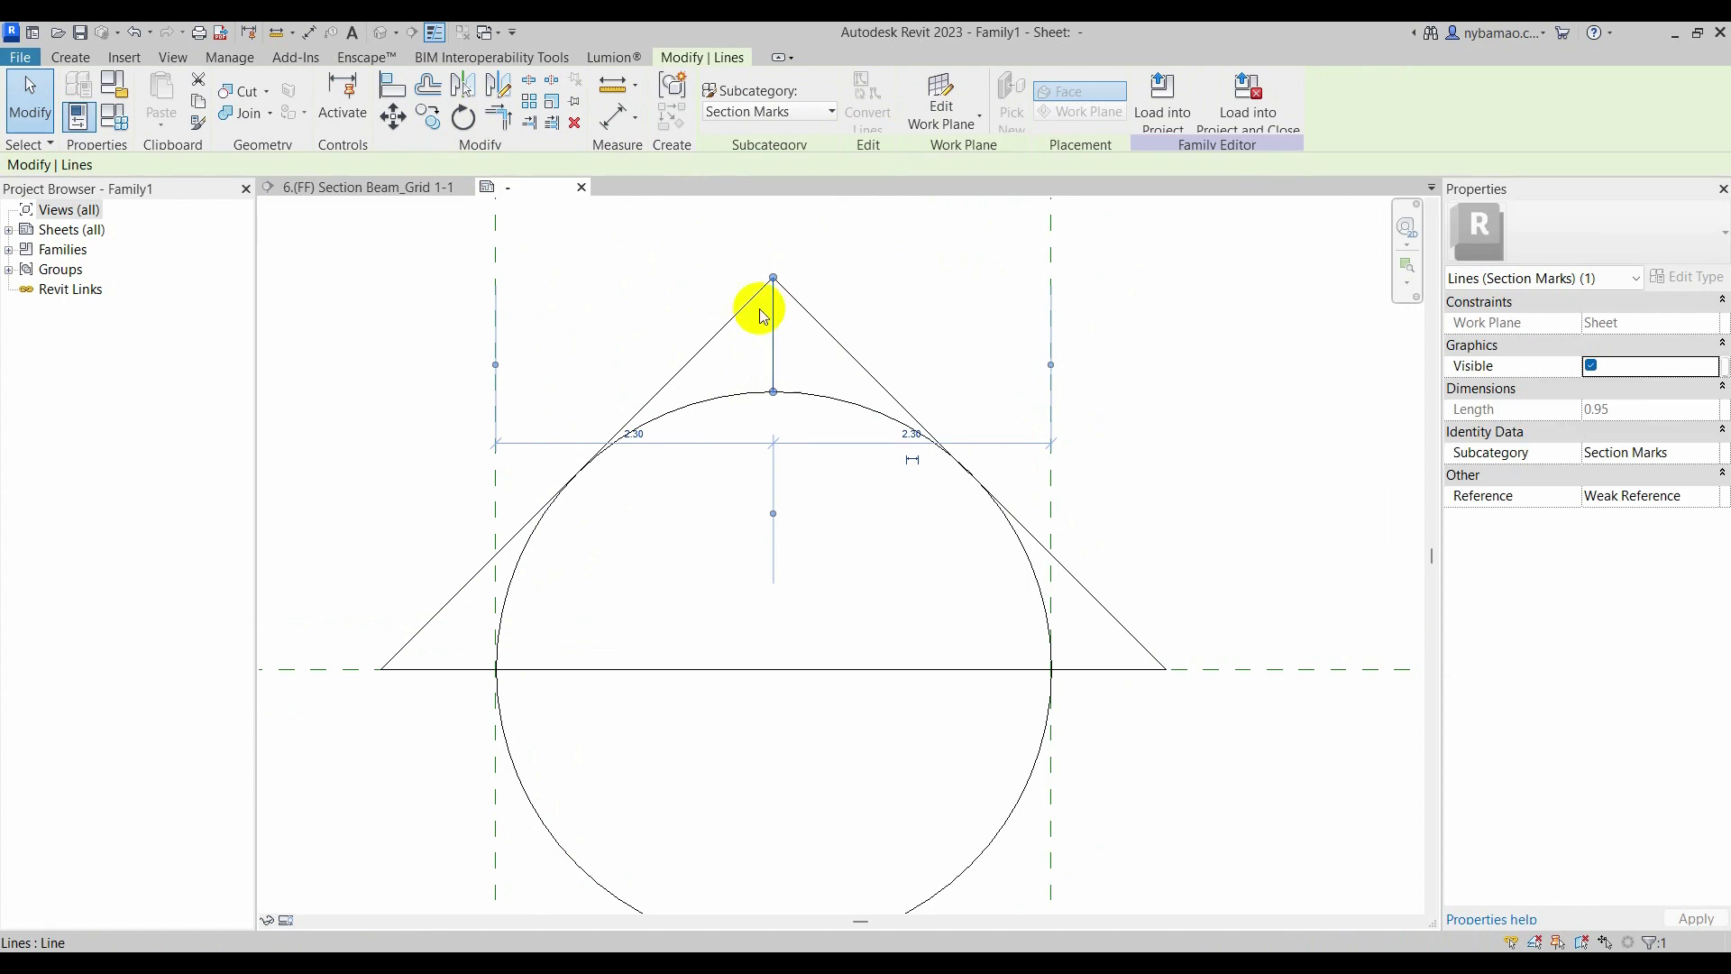
{"action": "left_click", "coordinate": [575, 123]}
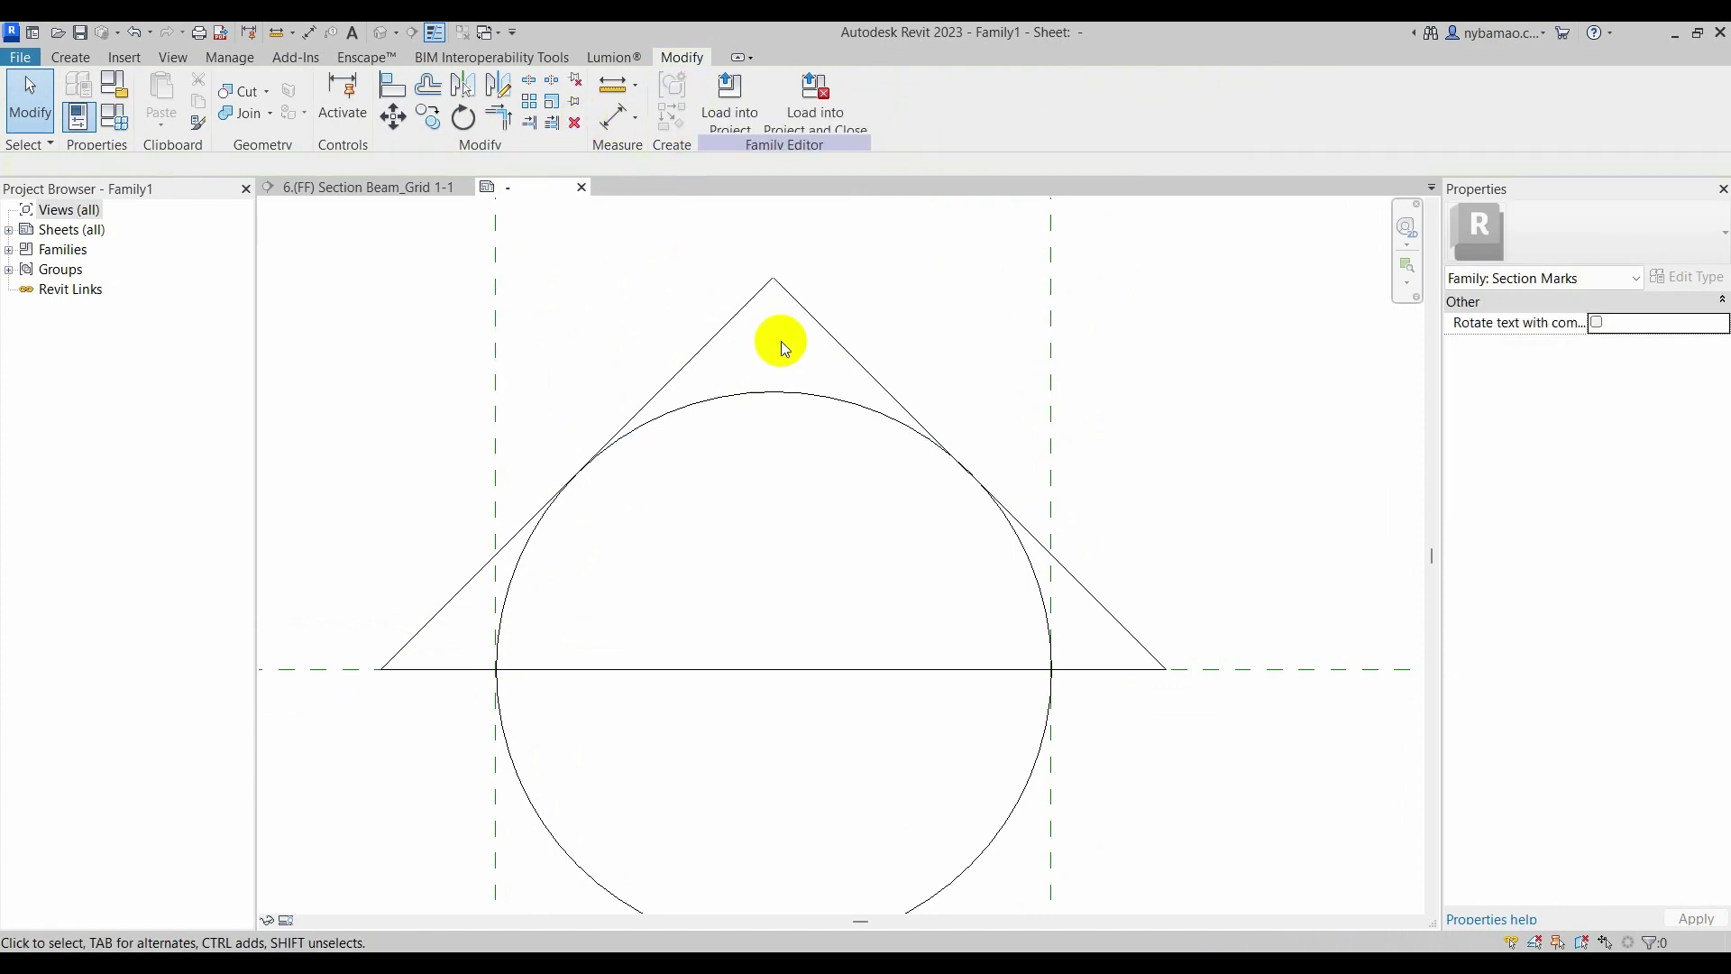
{"action": "scroll", "coordinate": [804, 366], "scroll_direction": "down", "scroll_amount": 1}
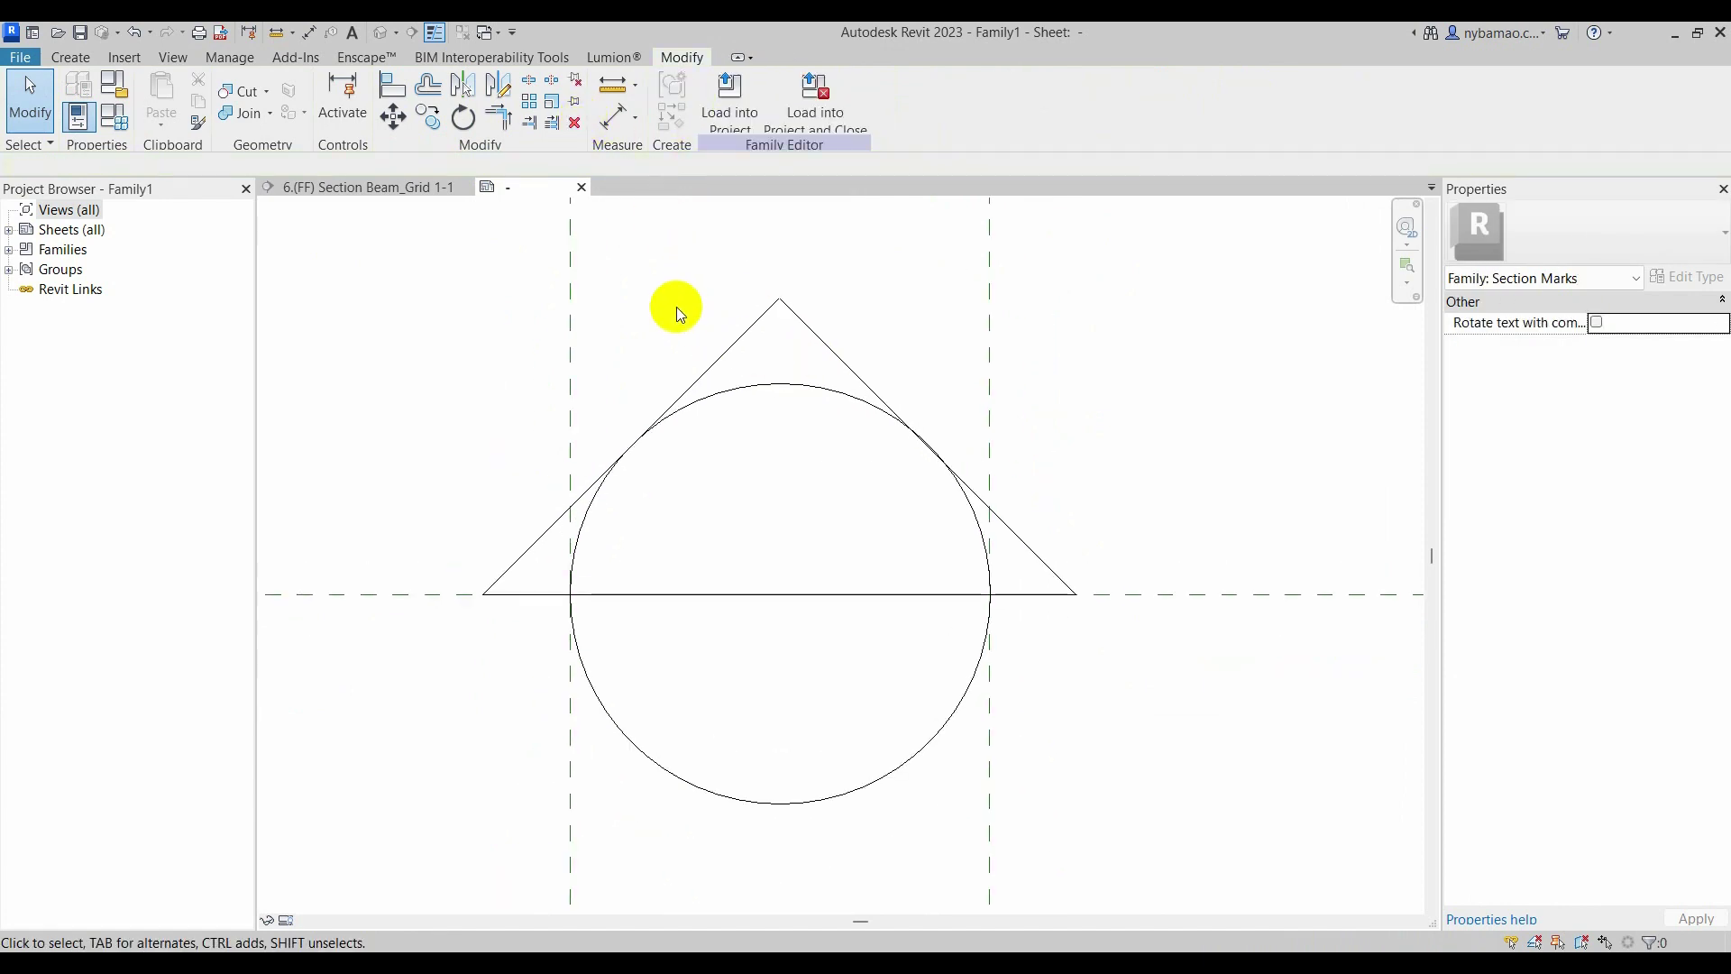
{"action": "left_click", "coordinate": [70, 57]}
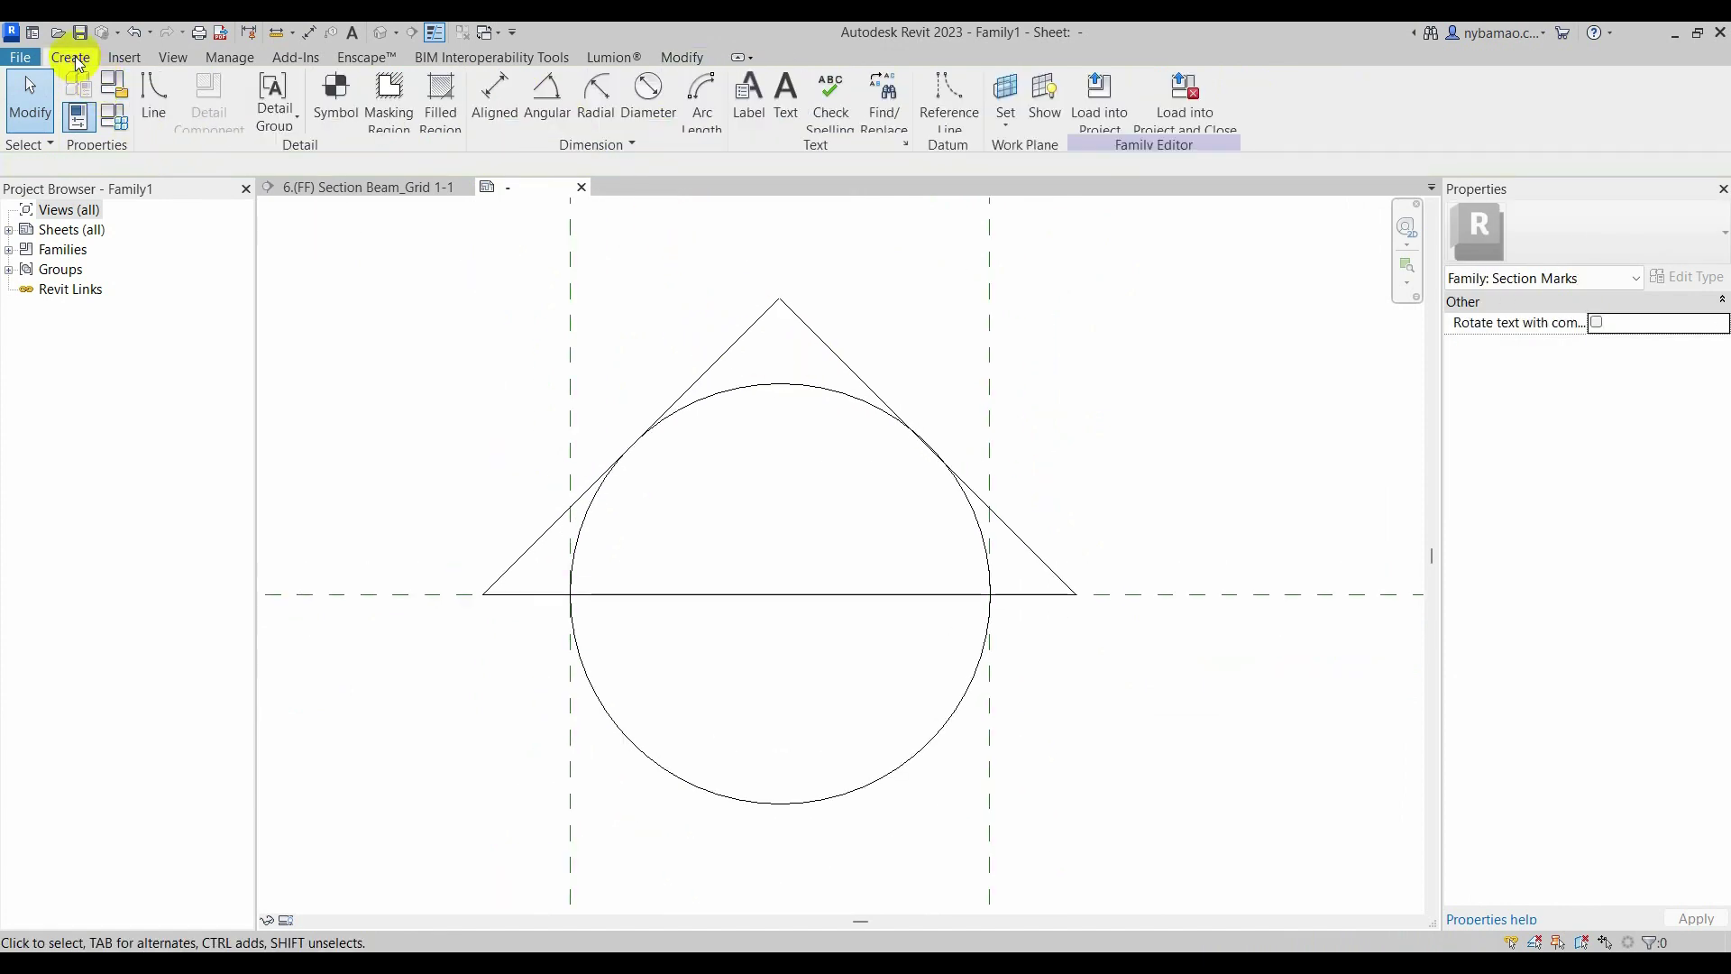
- Sketch a filled region boundary from the triangle's left edge, a vertical apex line and the upper arc
{"action": "left_click", "coordinate": [453, 116]}
{"action": "left_click", "coordinate": [795, 120]}
{"action": "left_click", "coordinate": [736, 347]}
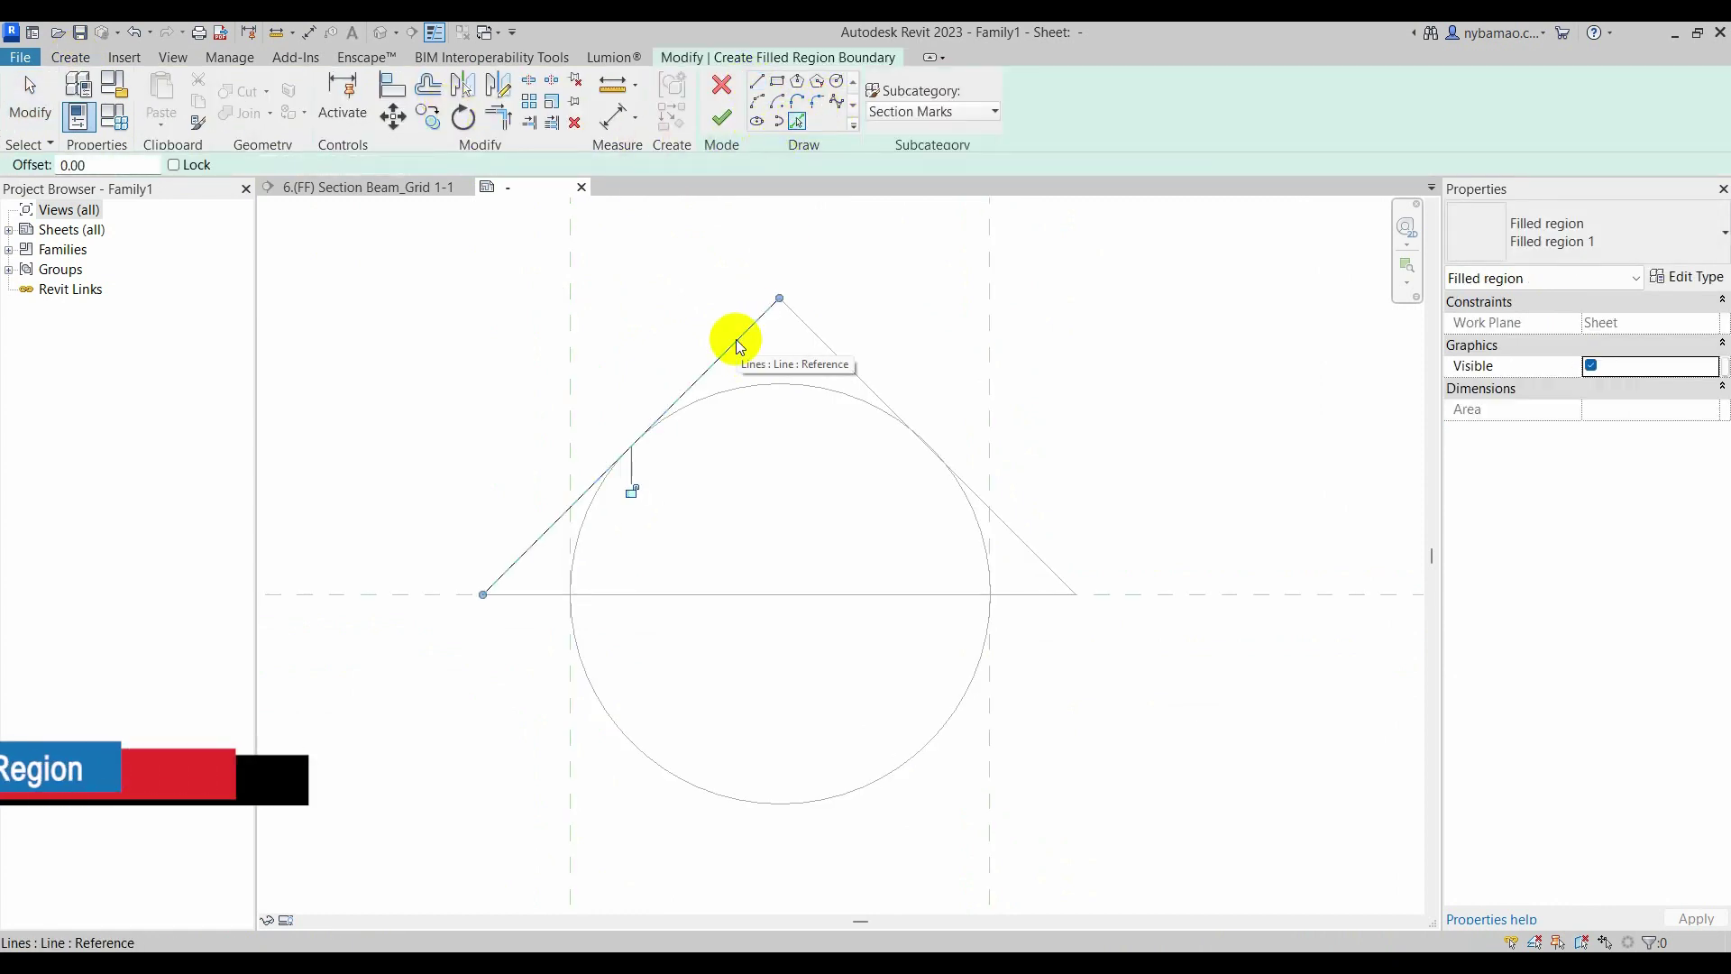
{"action": "left_click", "coordinate": [757, 81]}
{"action": "left_click", "coordinate": [781, 383]}
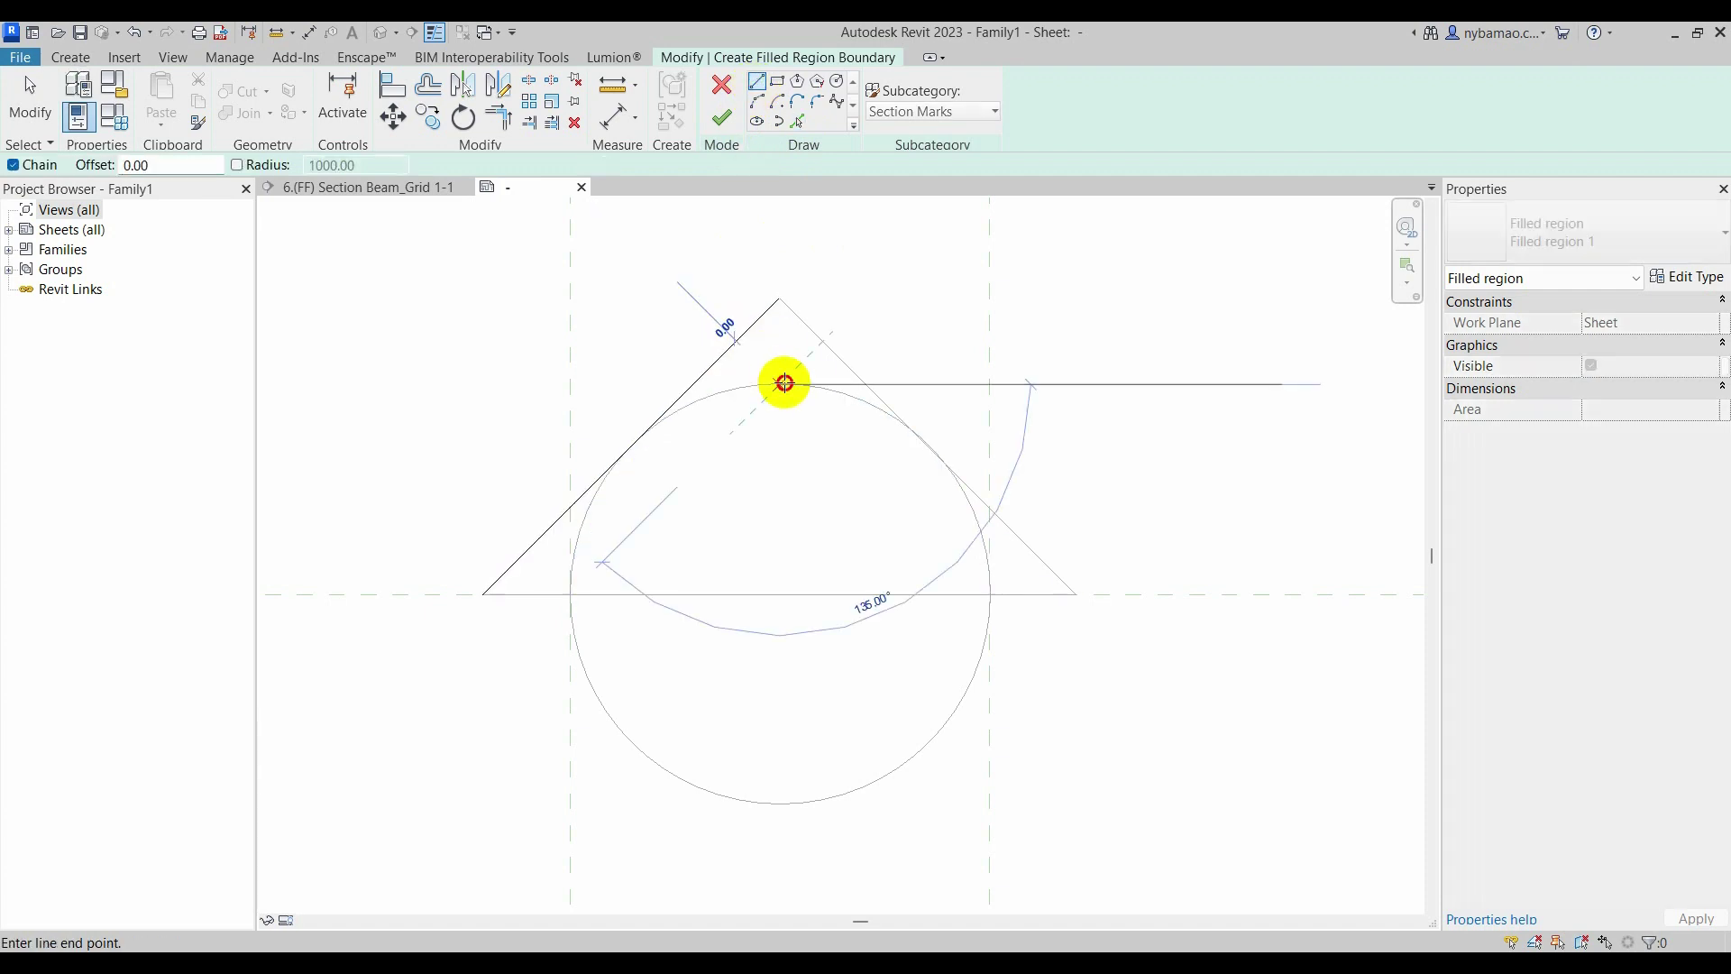
{"action": "left_click", "coordinate": [780, 299]}
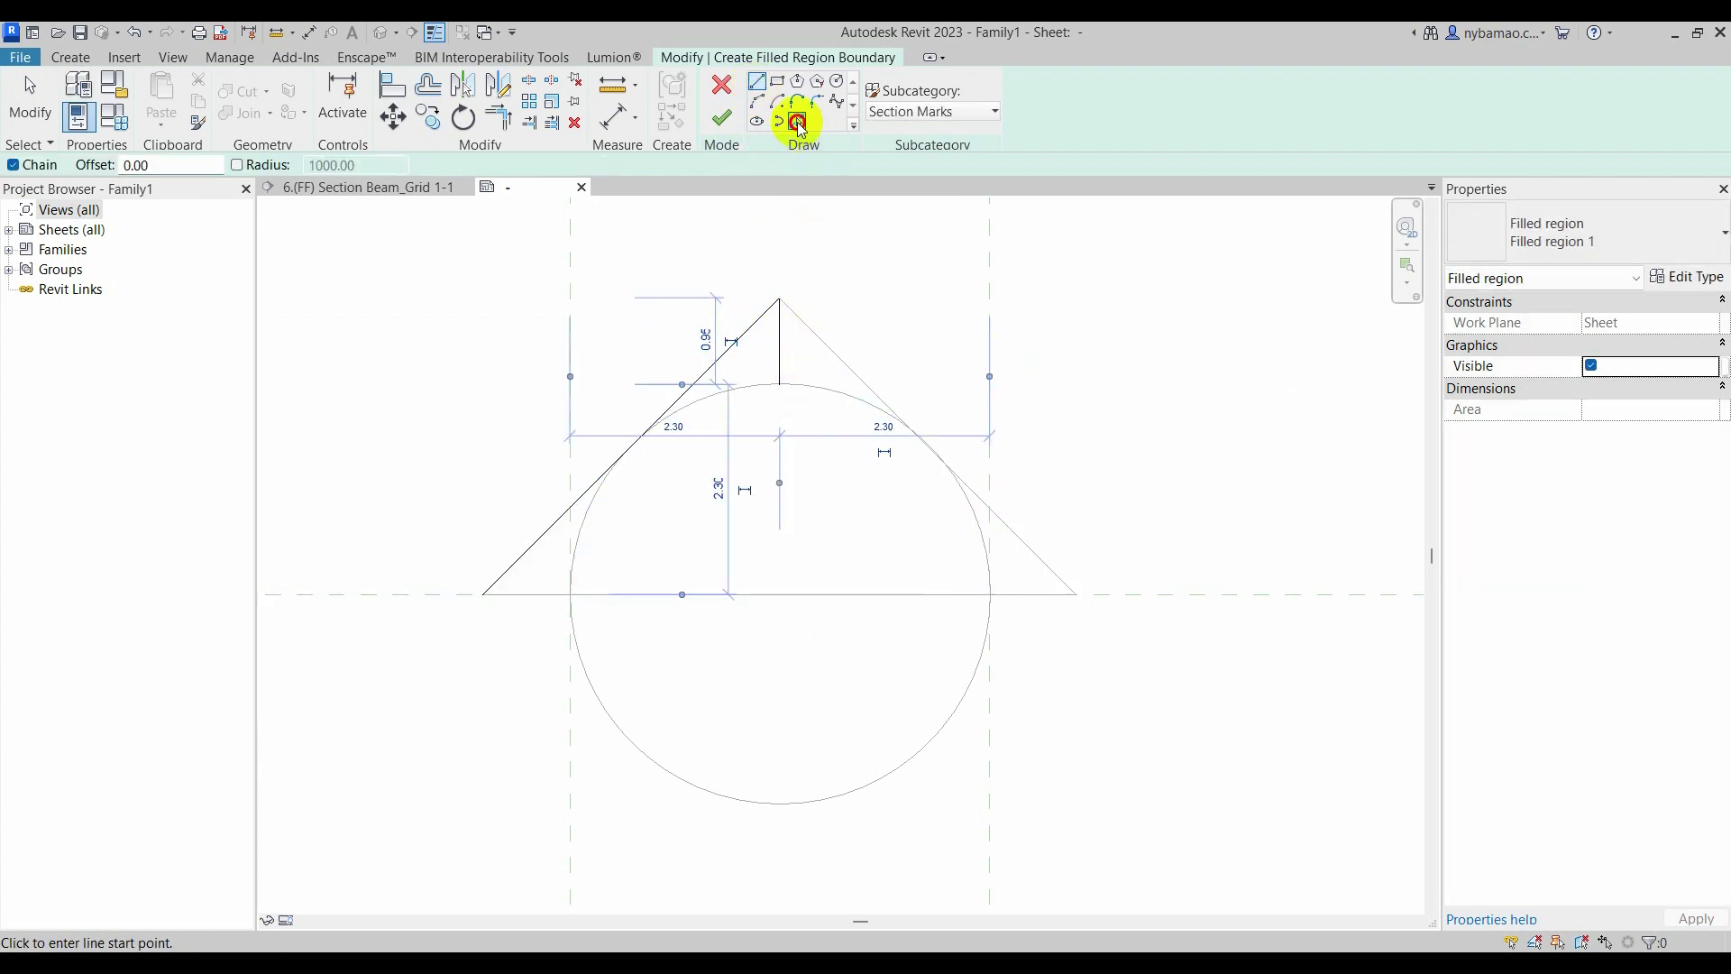
{"action": "left_click", "coordinate": [799, 125]}
{"action": "left_click", "coordinate": [736, 402]}
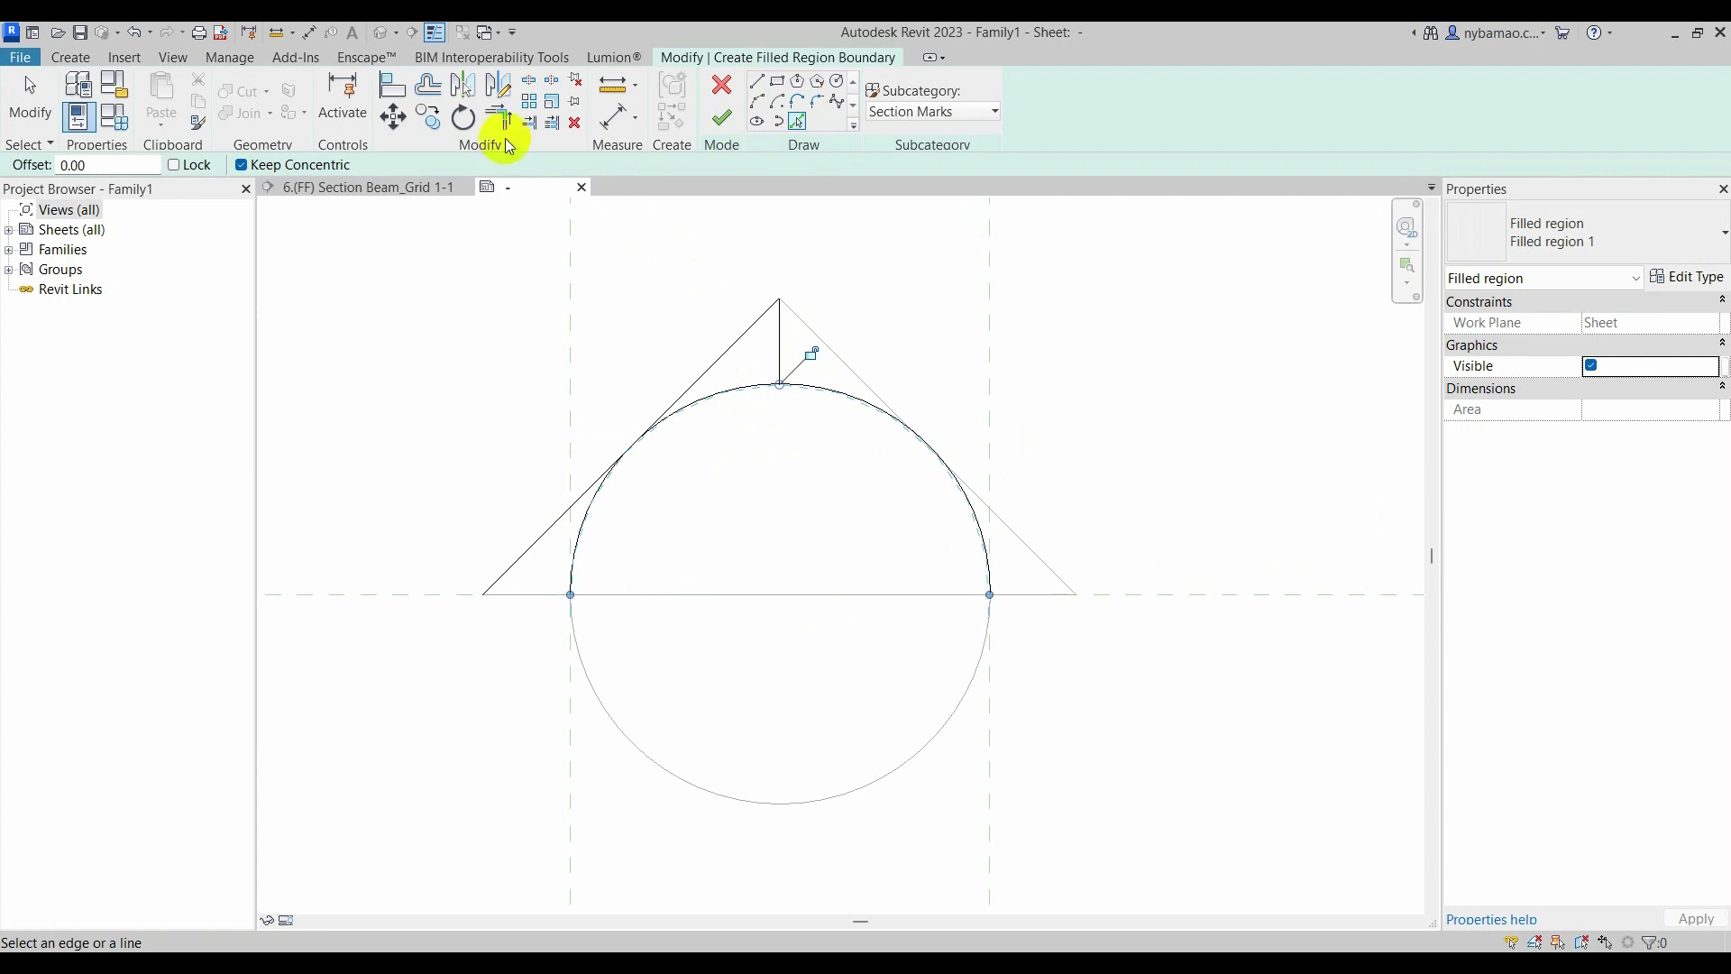
- Trim the arc to the triangle's left edge and finish the solid filled region
{"action": "left_click", "coordinate": [493, 120]}
{"action": "left_click", "coordinate": [719, 360]}
{"action": "left_click", "coordinate": [717, 393]}
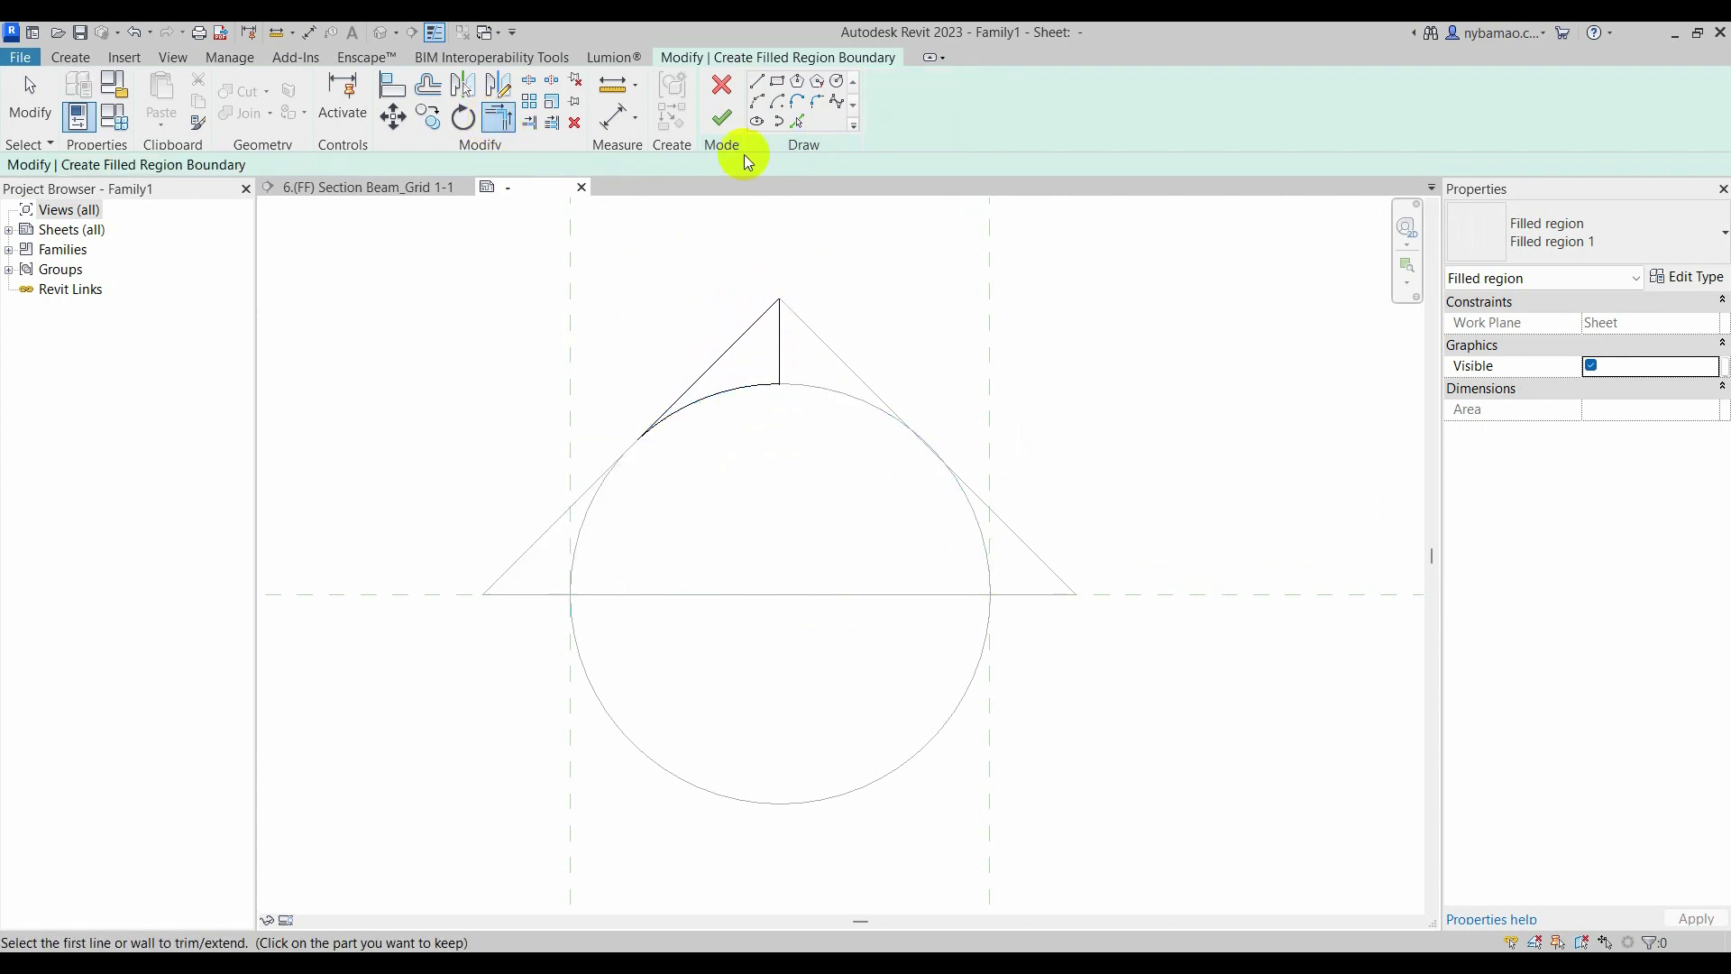
{"action": "left_click", "coordinate": [721, 117]}
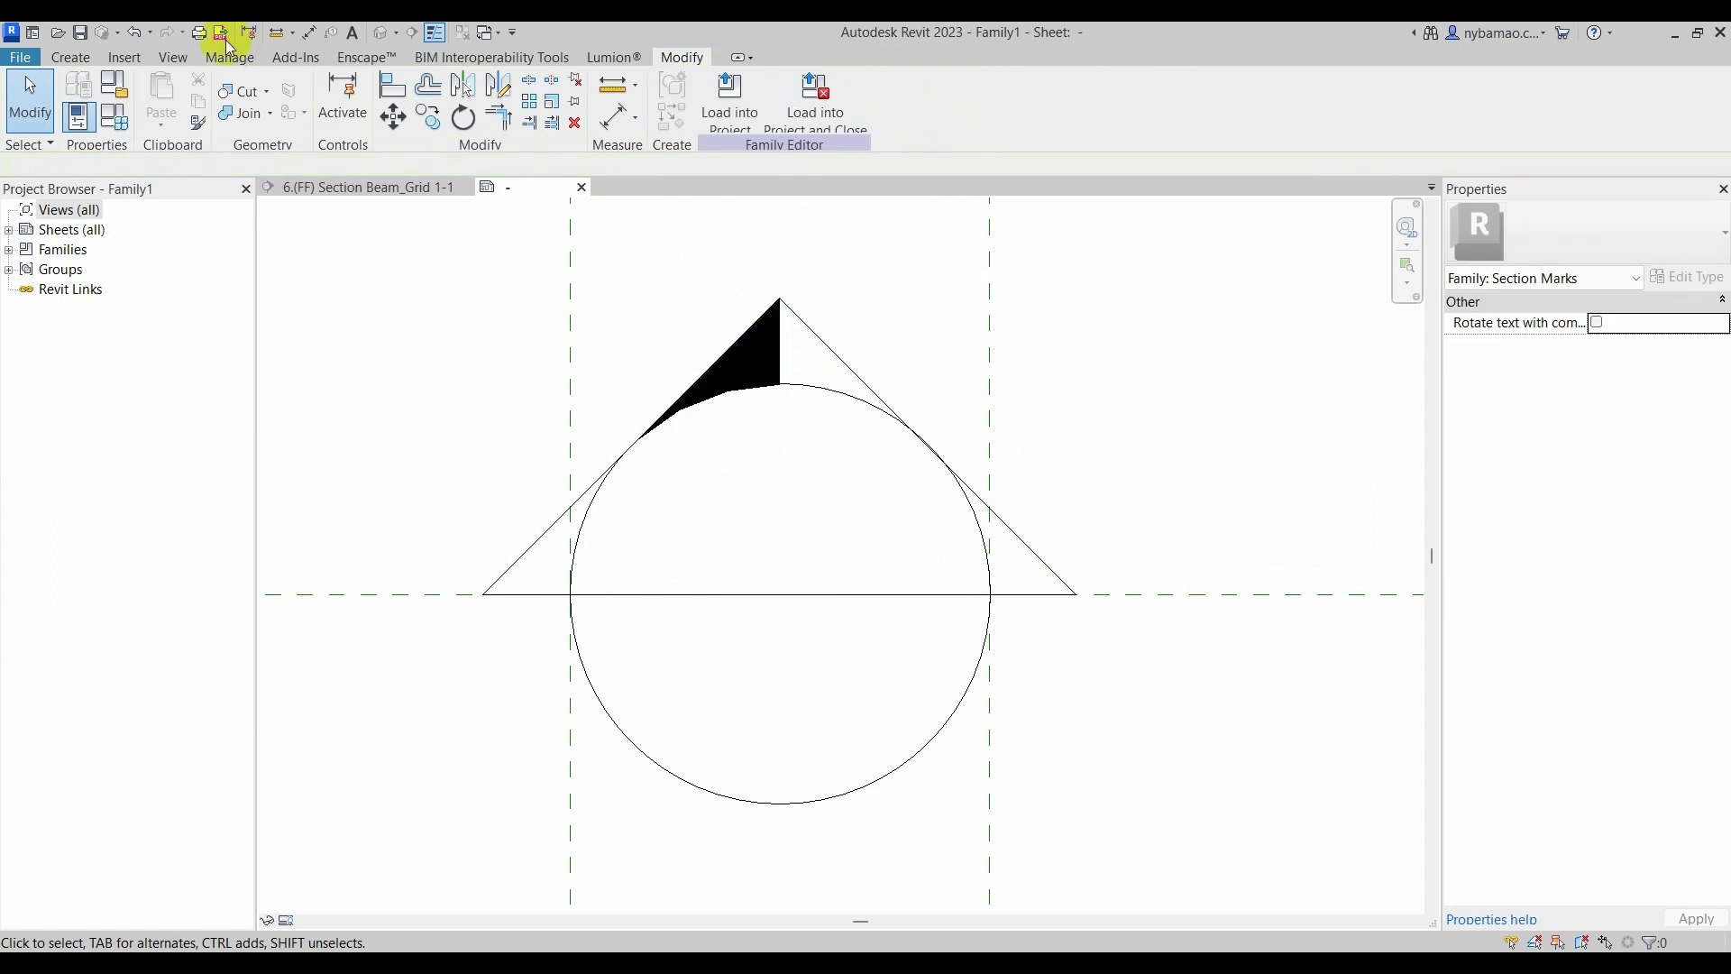
{"action": "left_click", "coordinate": [75, 58]}
- Create a filled region bounded by the triangle's left edge and the circle arc, trimmed to a corner
{"action": "left_click", "coordinate": [445, 99]}
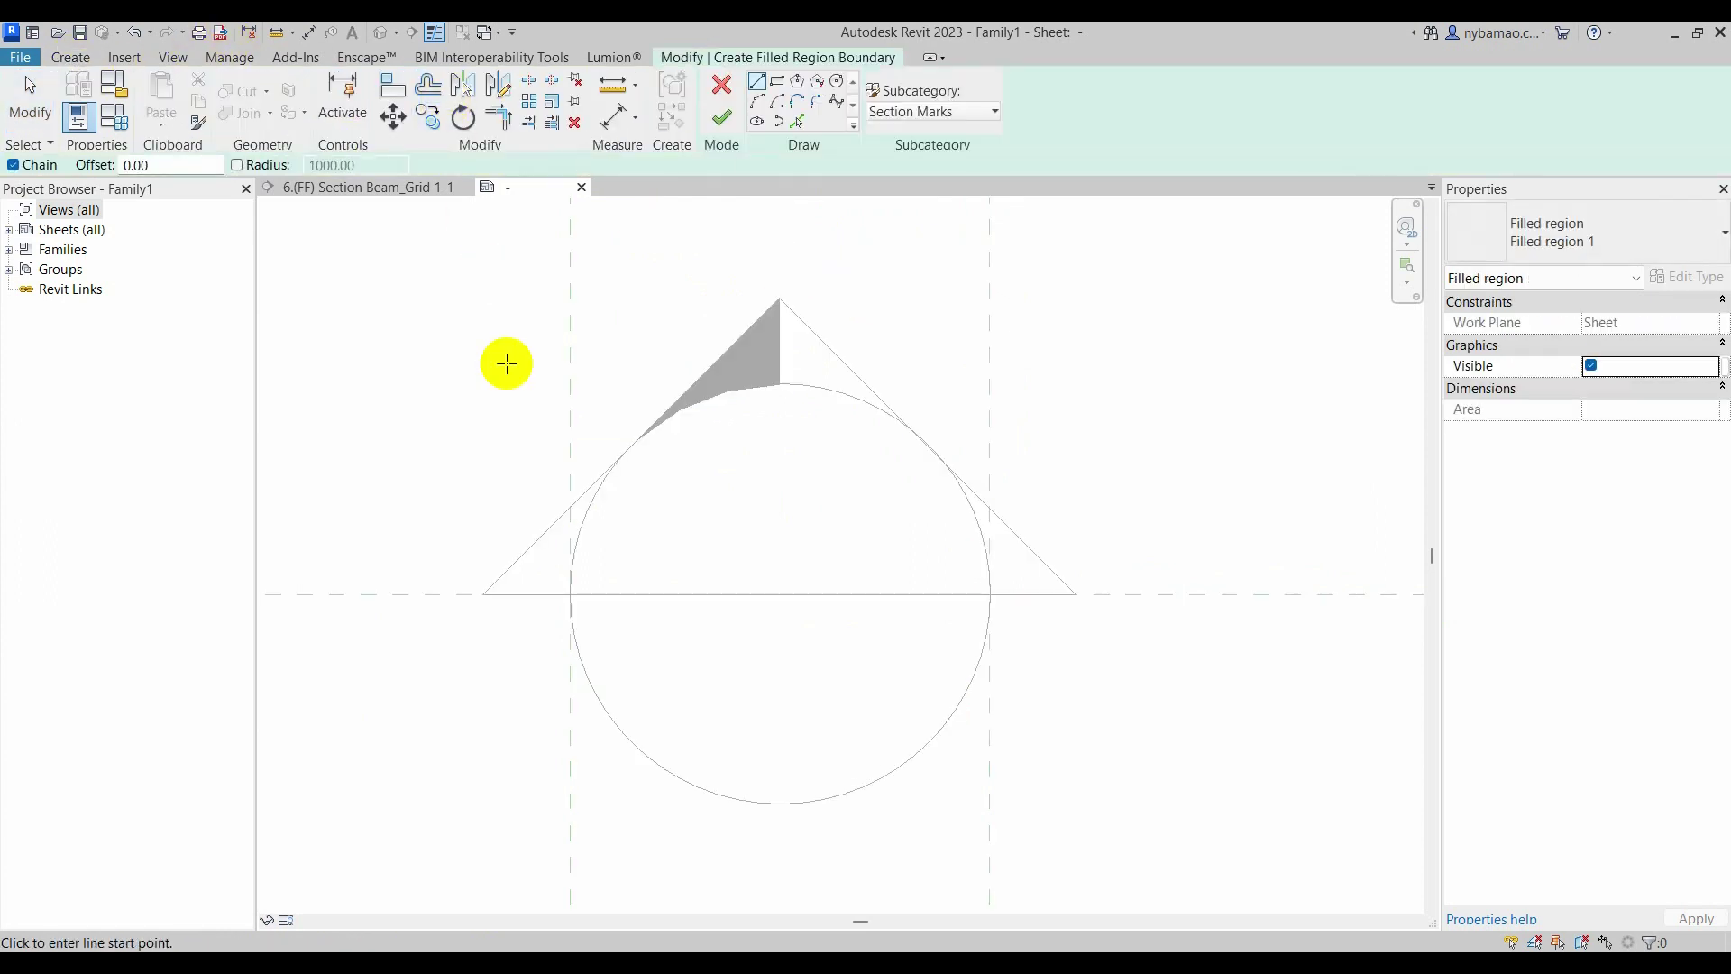
{"action": "left_click", "coordinate": [794, 124]}
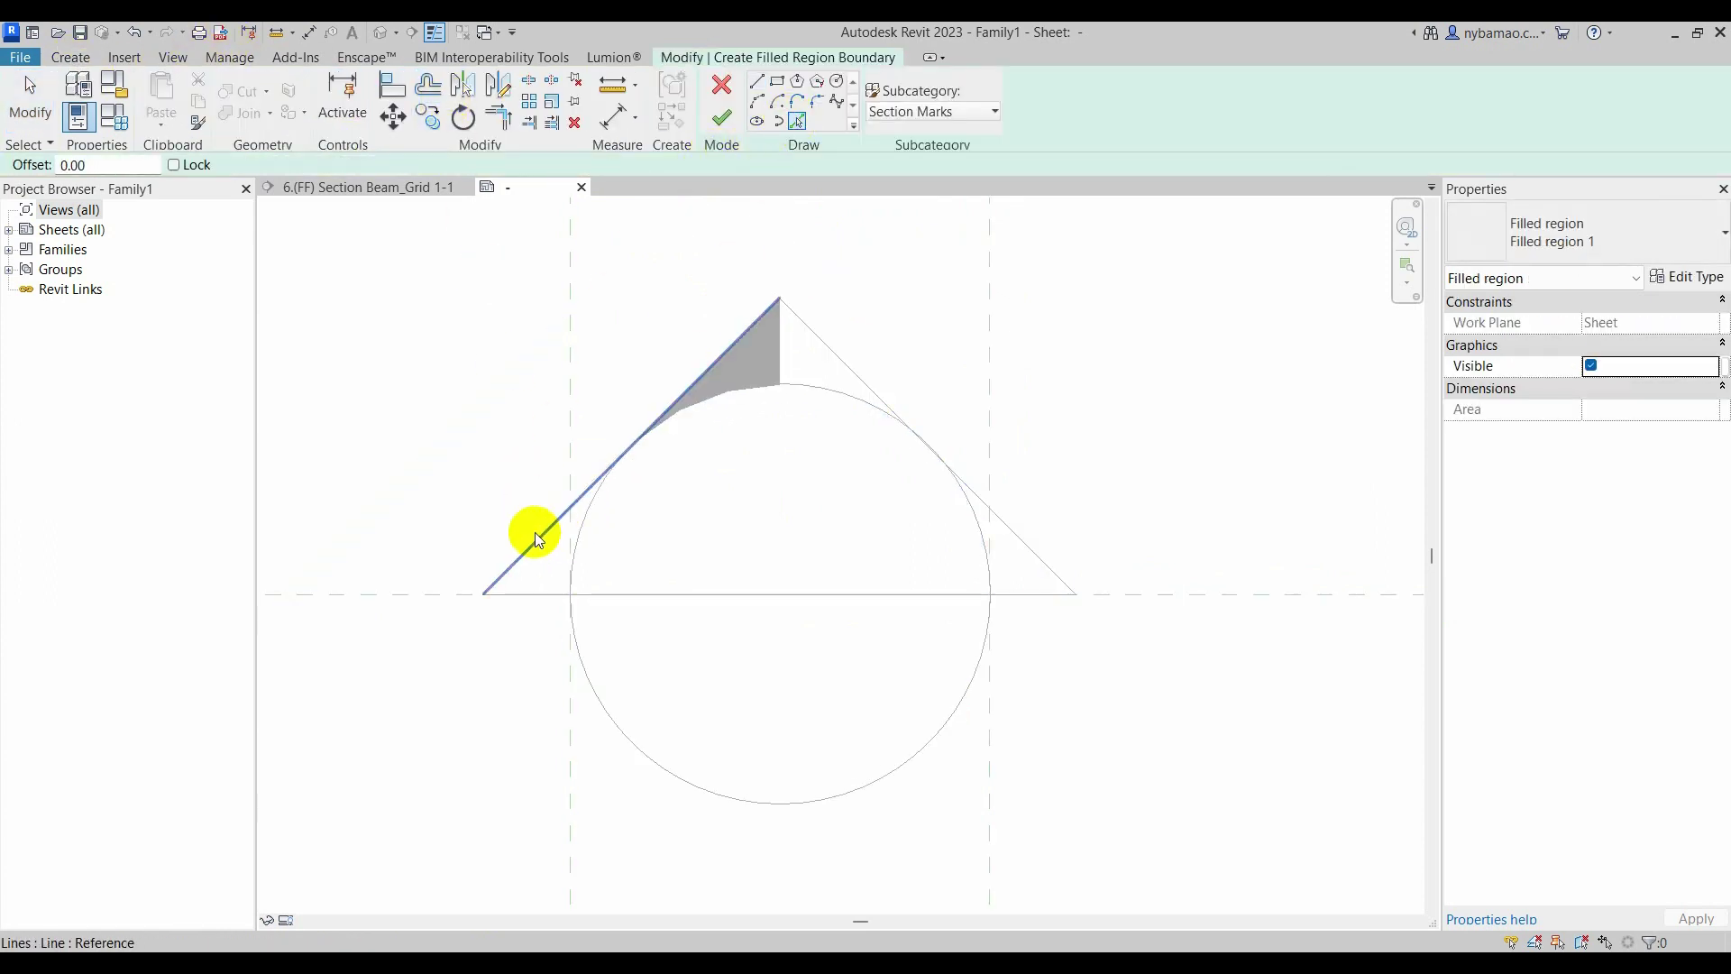
{"action": "left_click", "coordinate": [577, 539]}
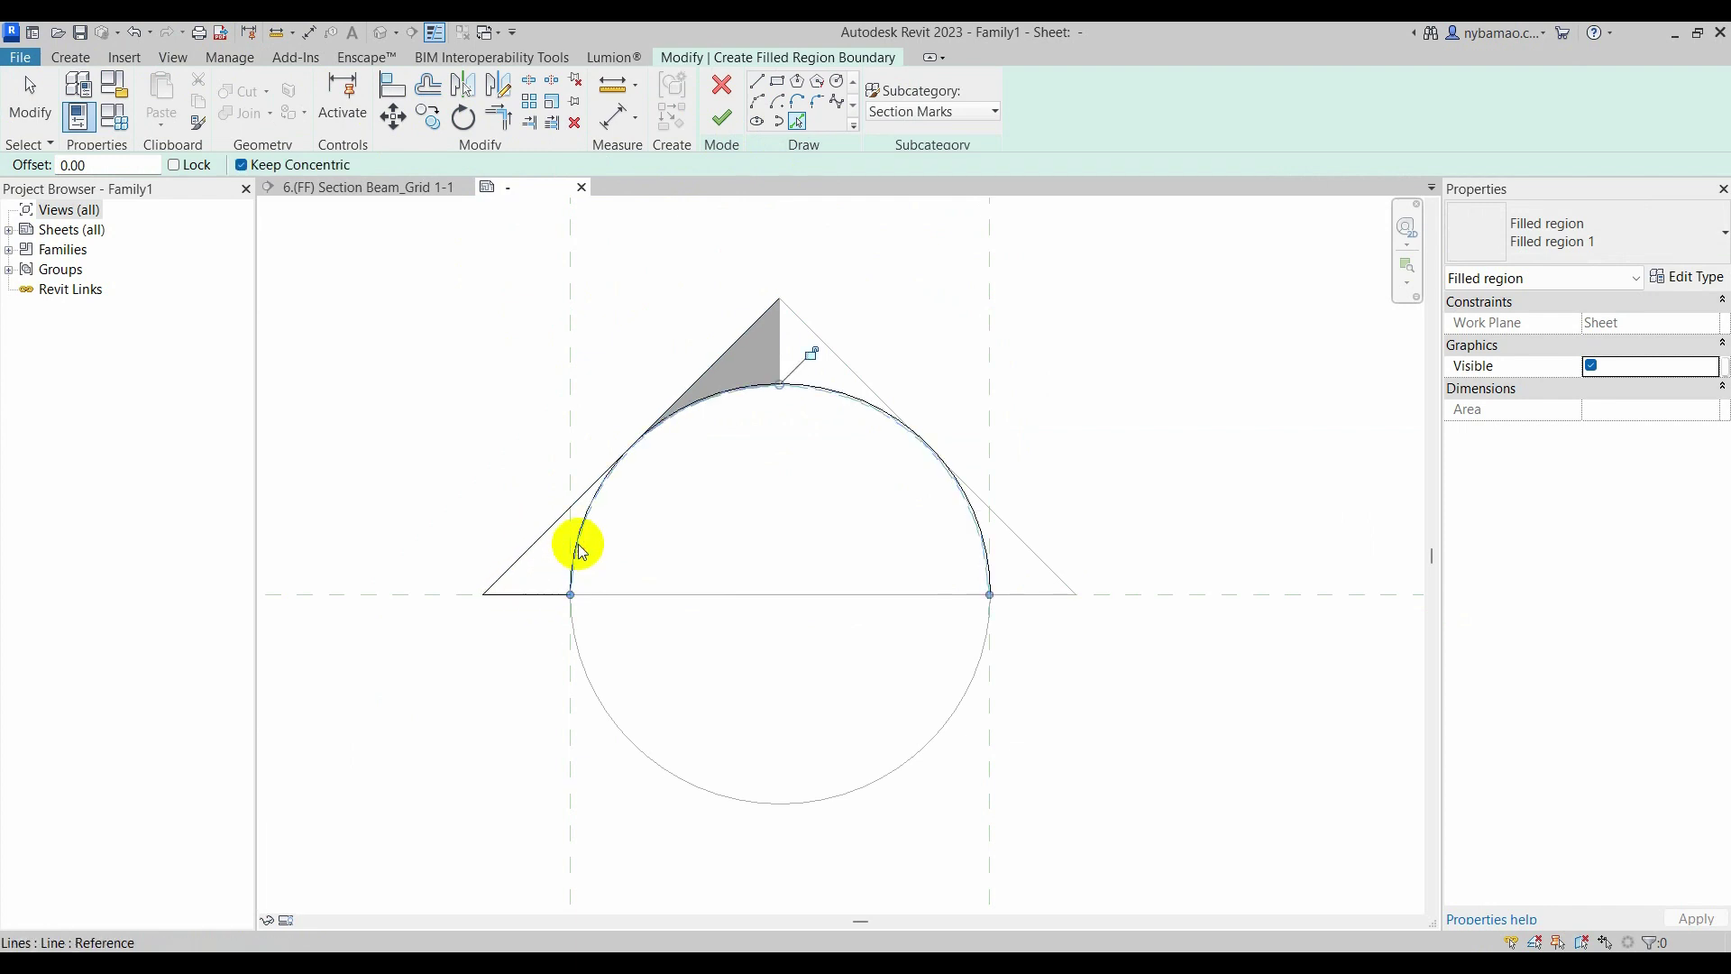
{"action": "left_click", "coordinate": [495, 123]}
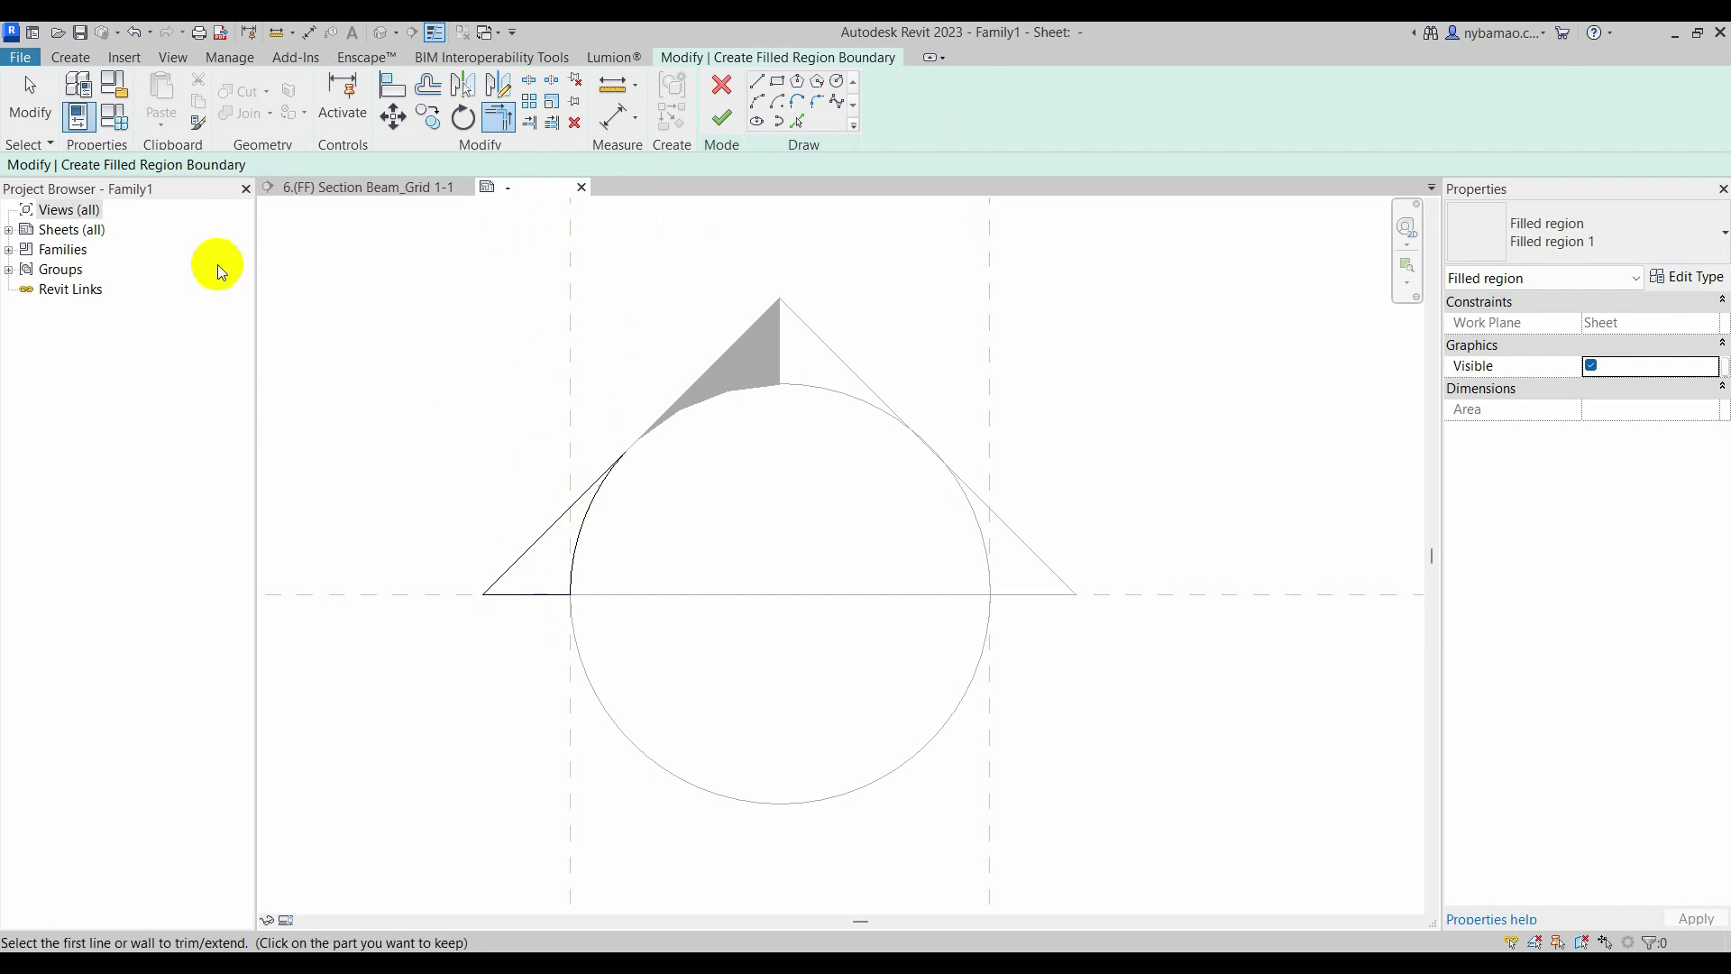
{"action": "left_click", "coordinate": [32, 101]}
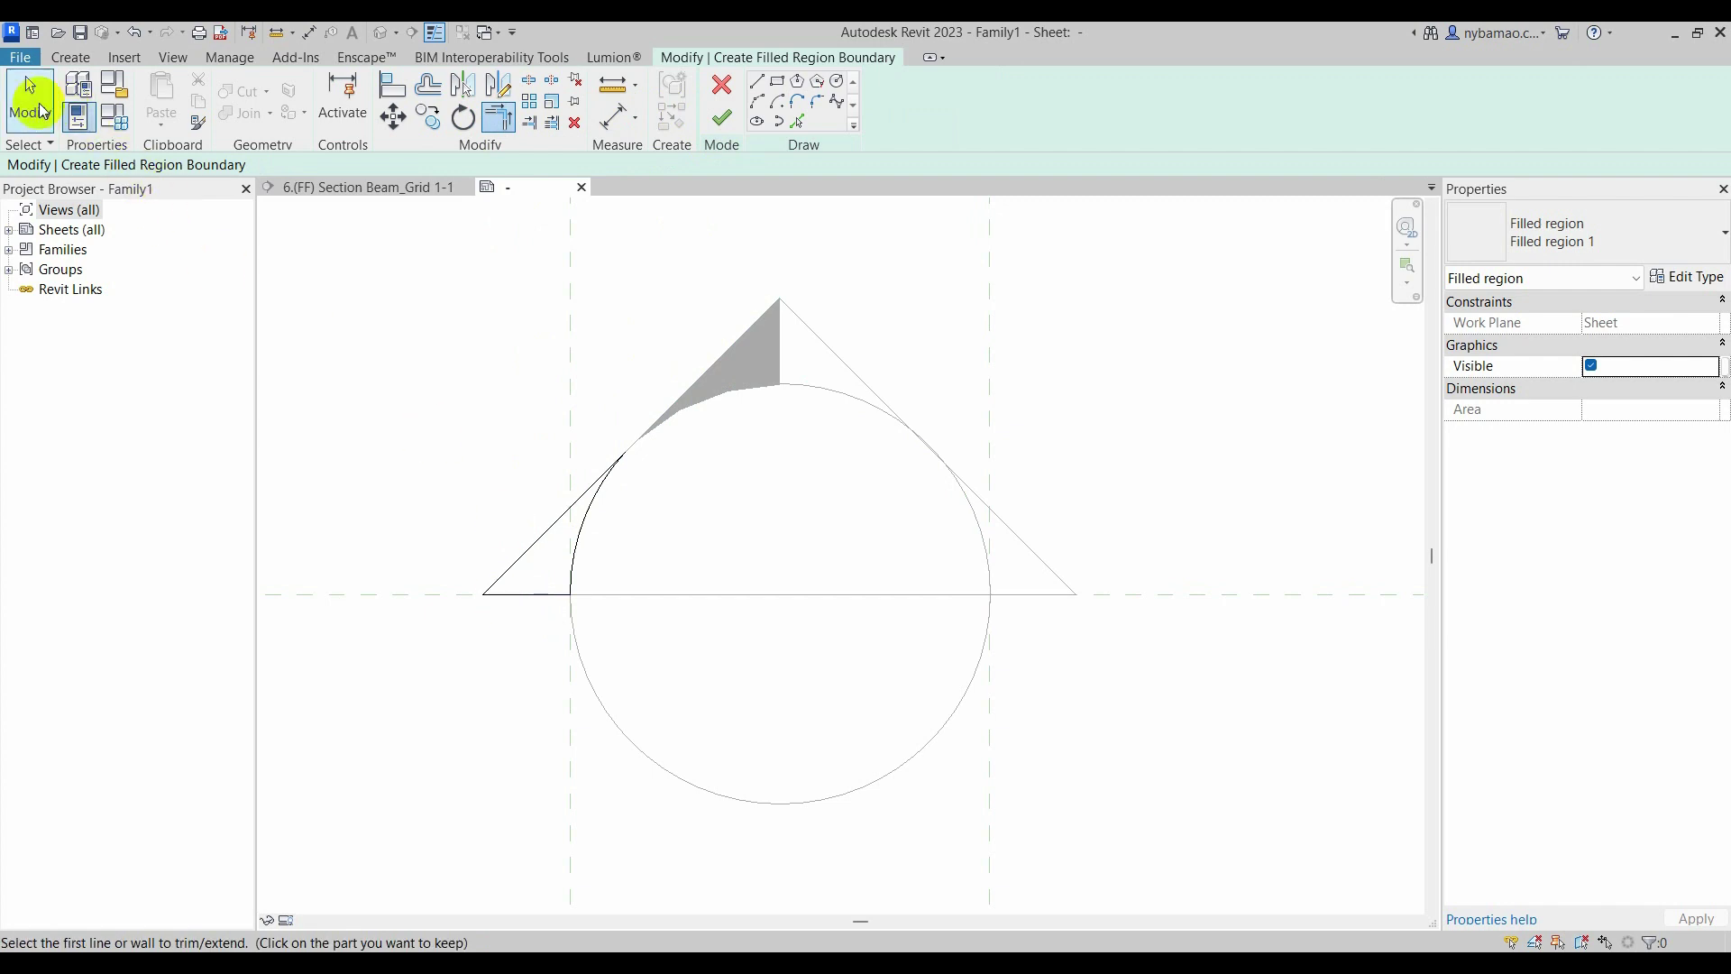
{"action": "left_click", "coordinate": [721, 117]}
{"action": "left_click", "coordinate": [387, 402]}
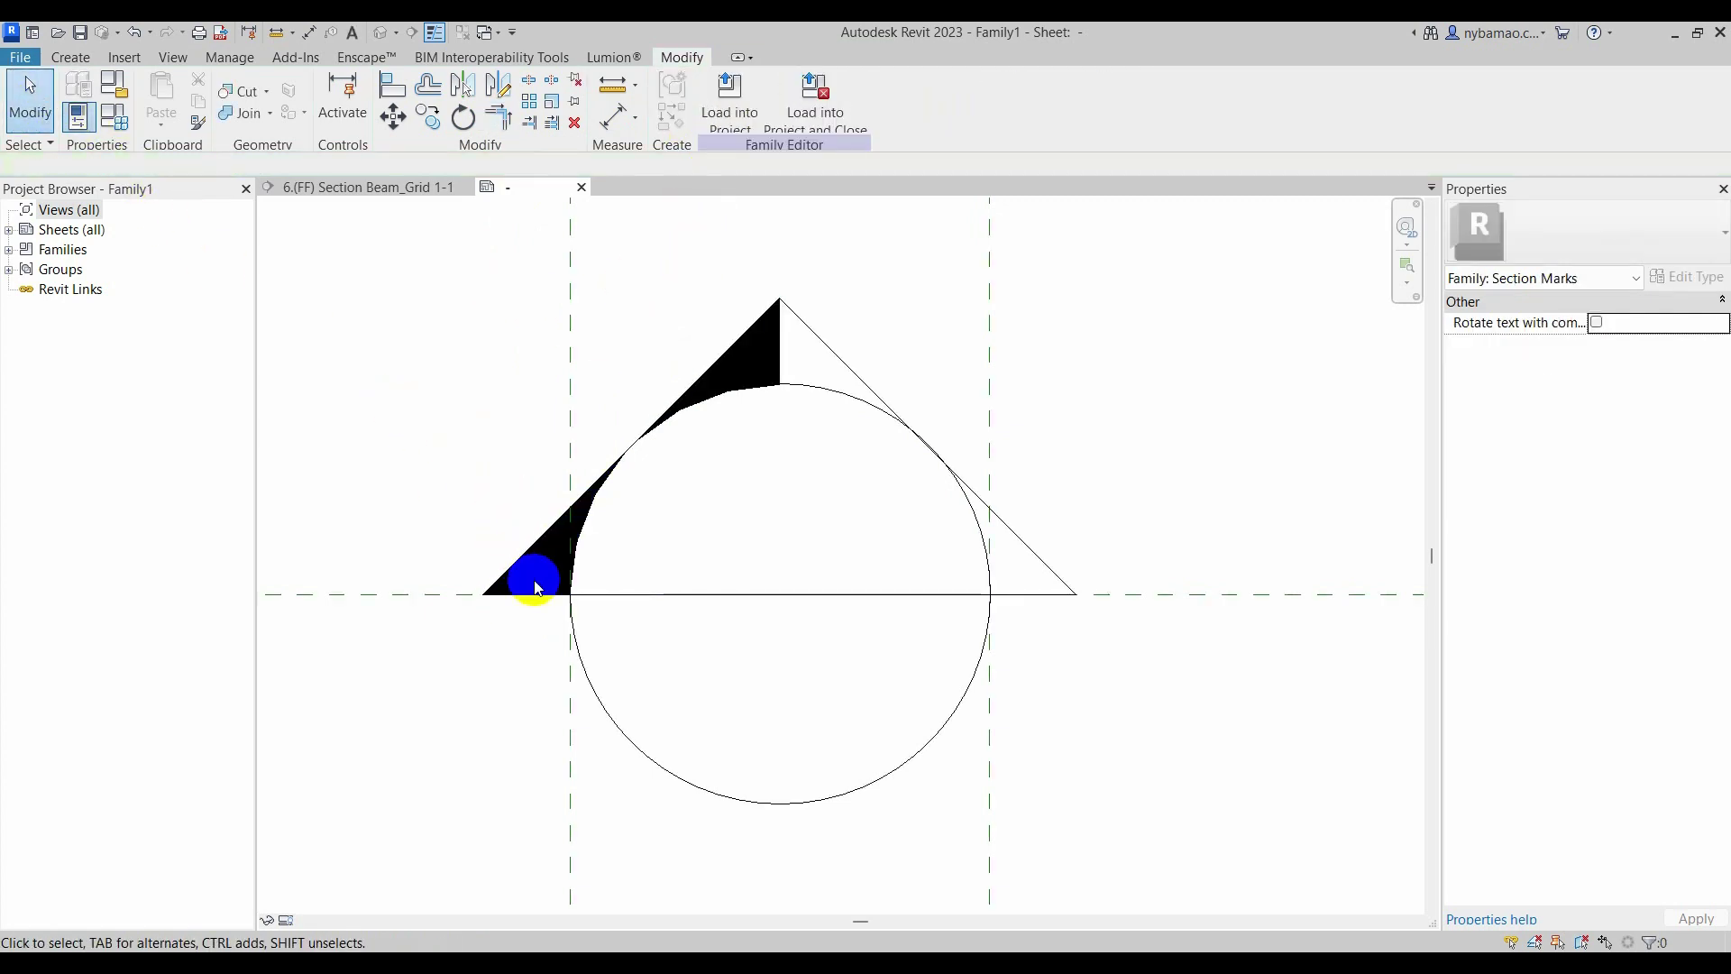
{"action": "left_click", "coordinate": [512, 565]}
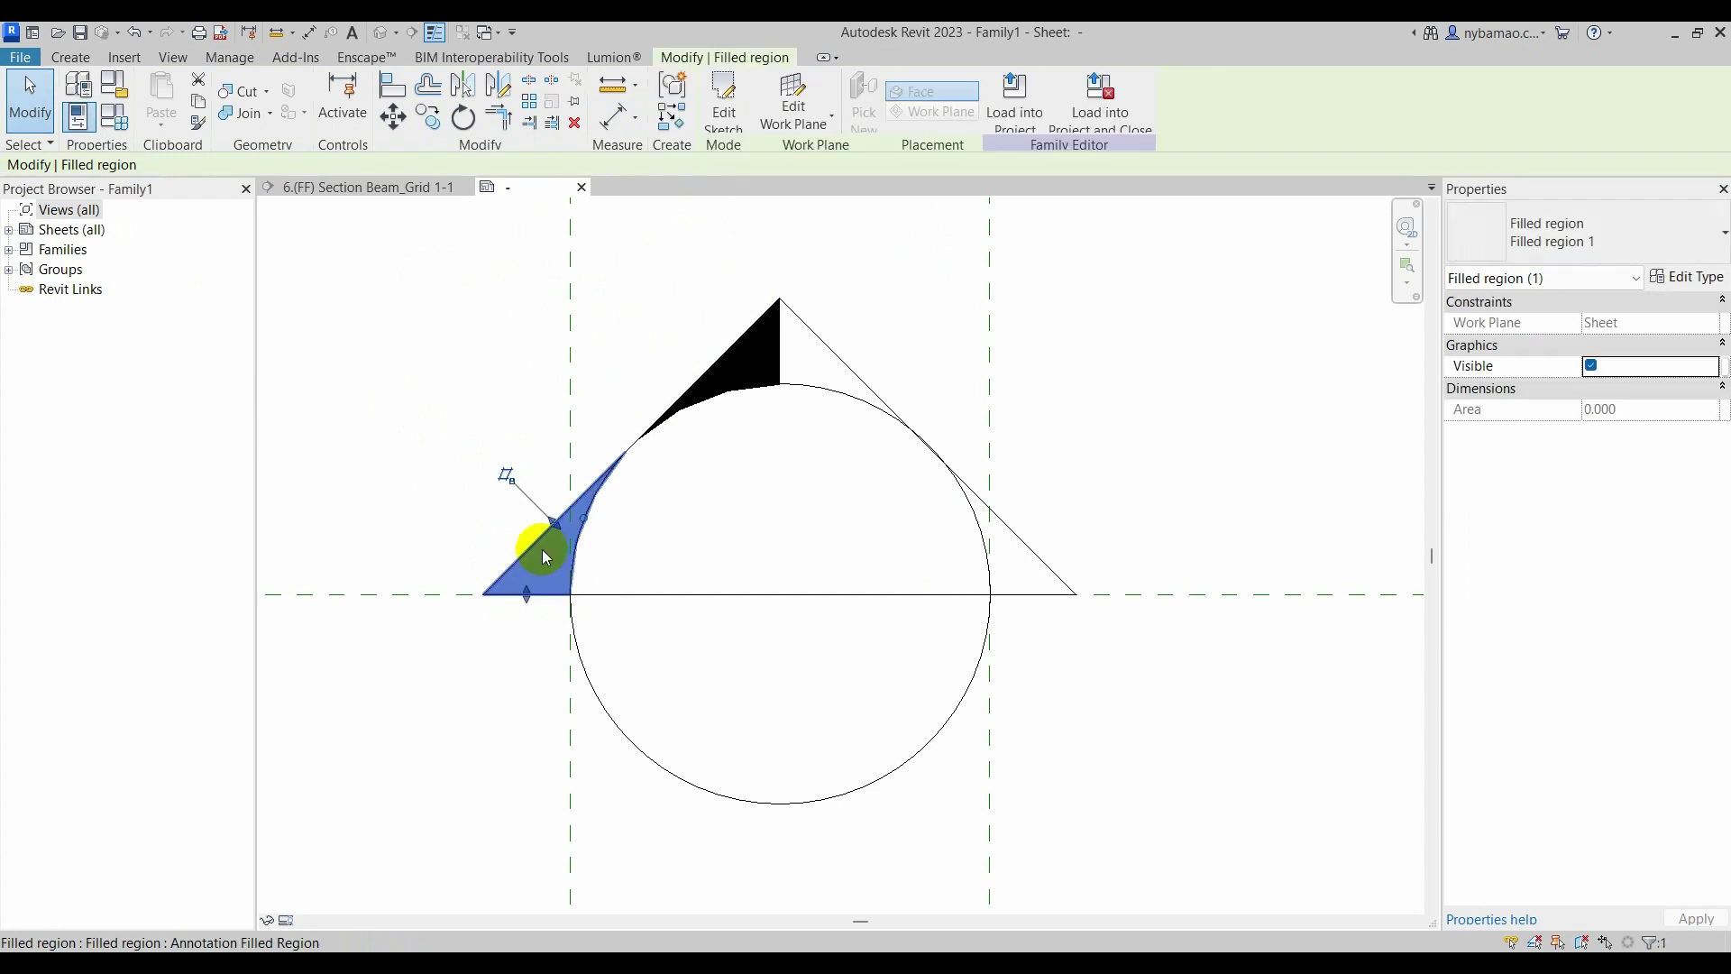
- Mirror-copy both black fills across the vertical reference plane to the right side
{"action": "left_click", "coordinate": [765, 356], "text": "ctrl"}
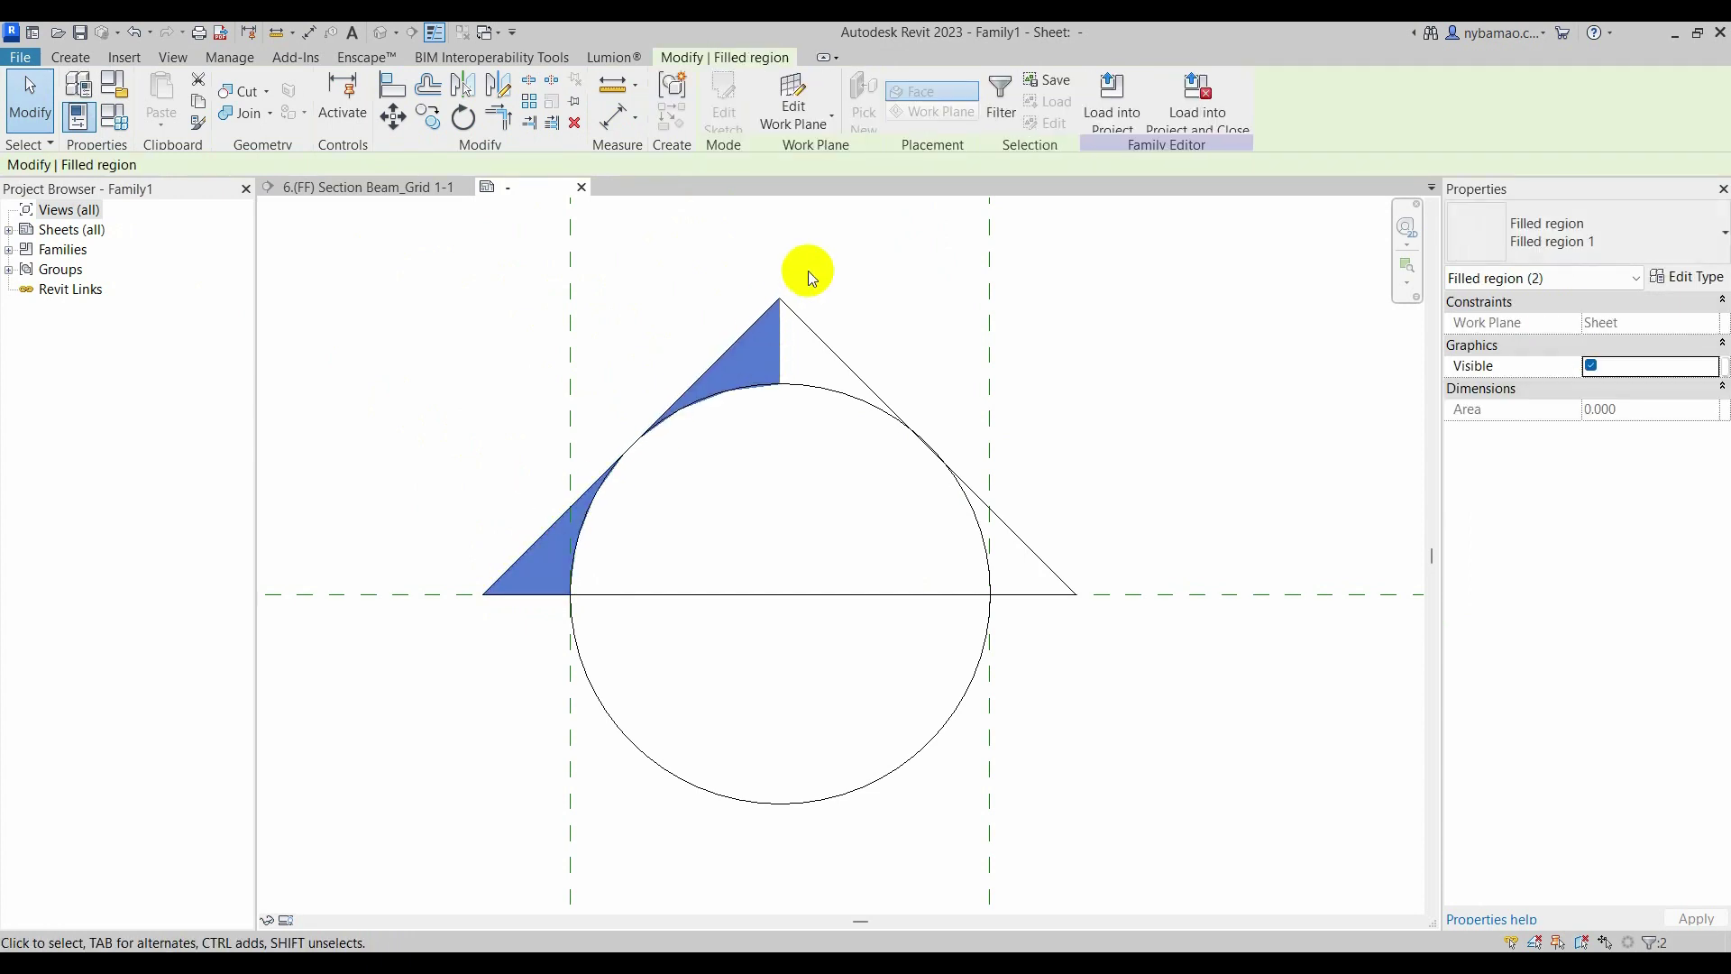
{"action": "left_click", "coordinate": [464, 86]}
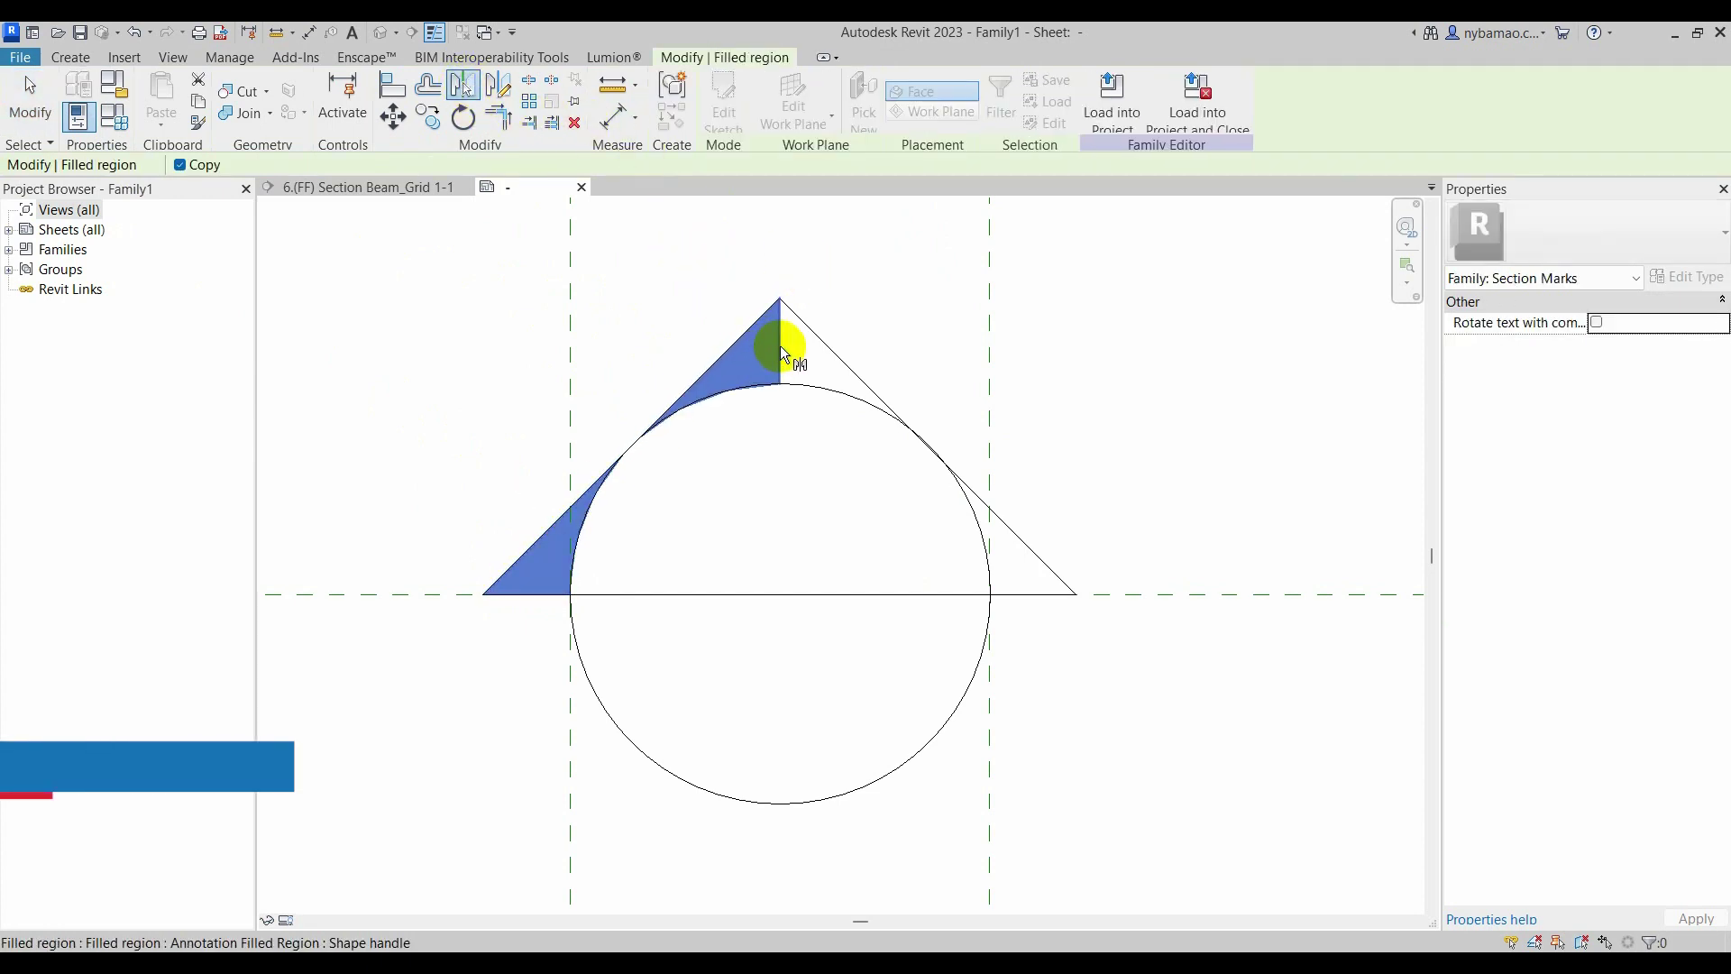
{"action": "left_click", "coordinate": [781, 344]}
{"action": "left_click", "coordinate": [884, 295]}
{"action": "scroll", "coordinate": [711, 532], "scroll_direction": "up", "scroll_amount": 1}
{"action": "scroll", "coordinate": [708, 528], "scroll_direction": "up", "scroll_amount": 1}
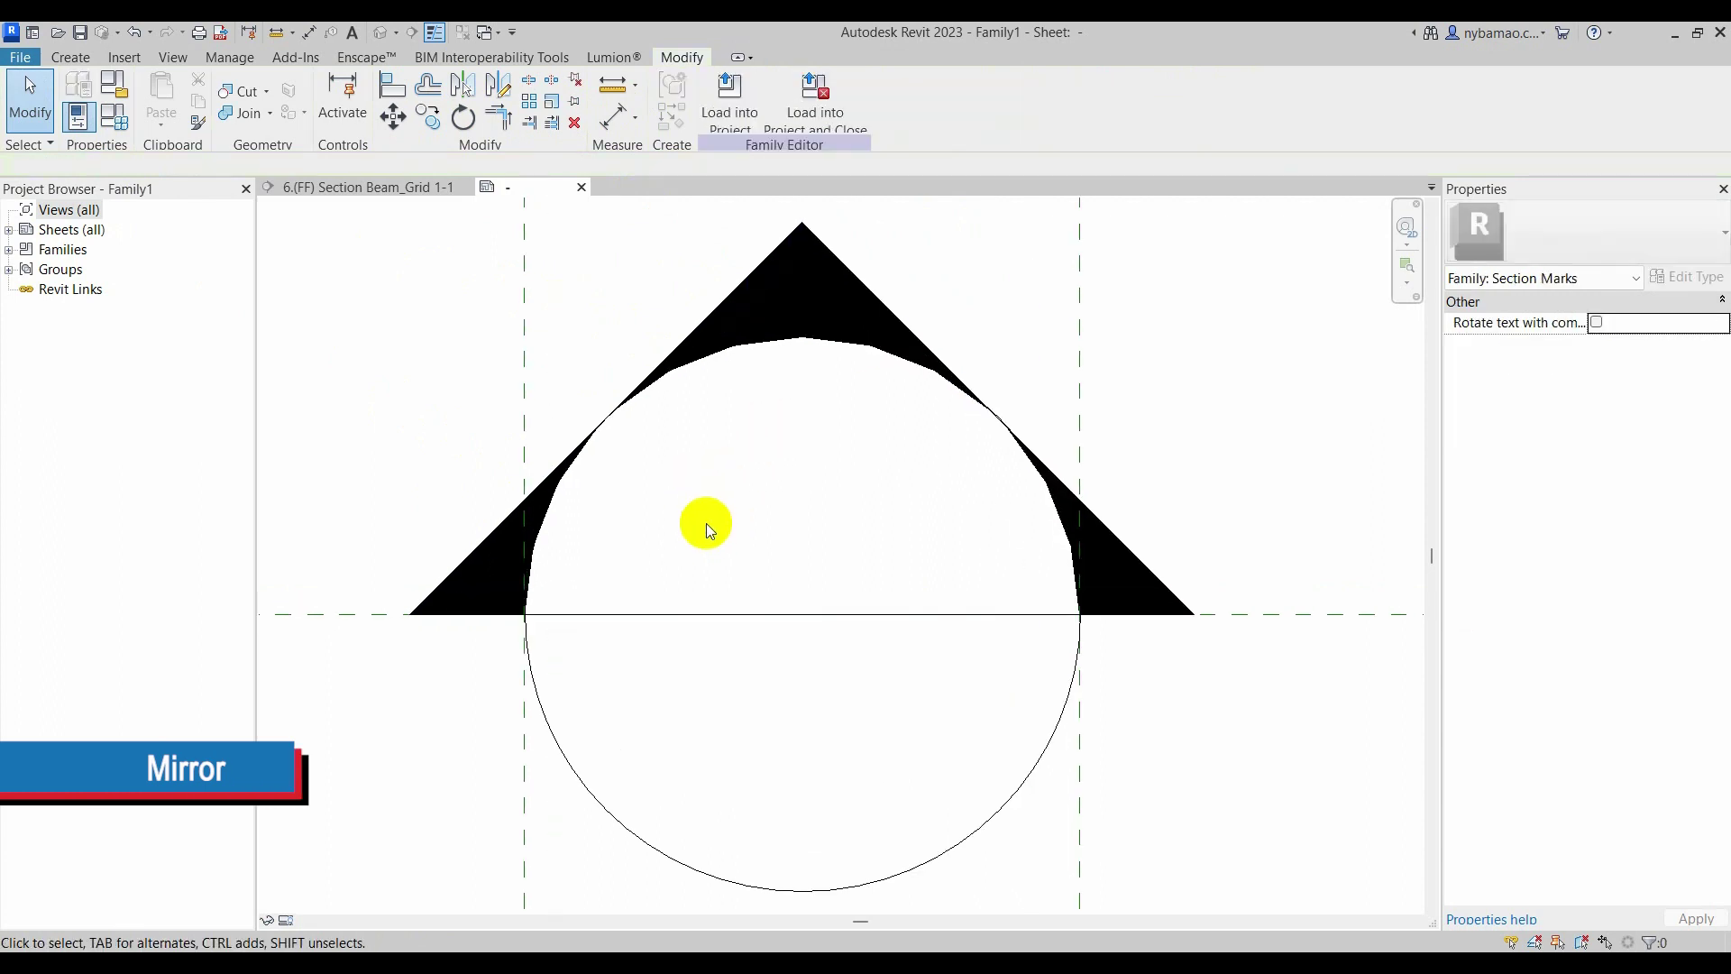
{"action": "scroll", "coordinate": [706, 523], "scroll_direction": "down", "scroll_amount": 1}
{"action": "scroll", "coordinate": [736, 538], "scroll_direction": "down", "scroll_amount": 3}
{"action": "scroll", "coordinate": [734, 534], "scroll_direction": "up", "scroll_amount": 1}
{"action": "scroll", "coordinate": [718, 514], "scroll_direction": "down", "scroll_amount": 2}
{"action": "scroll", "coordinate": [699, 532], "scroll_direction": "up", "scroll_amount": 2}
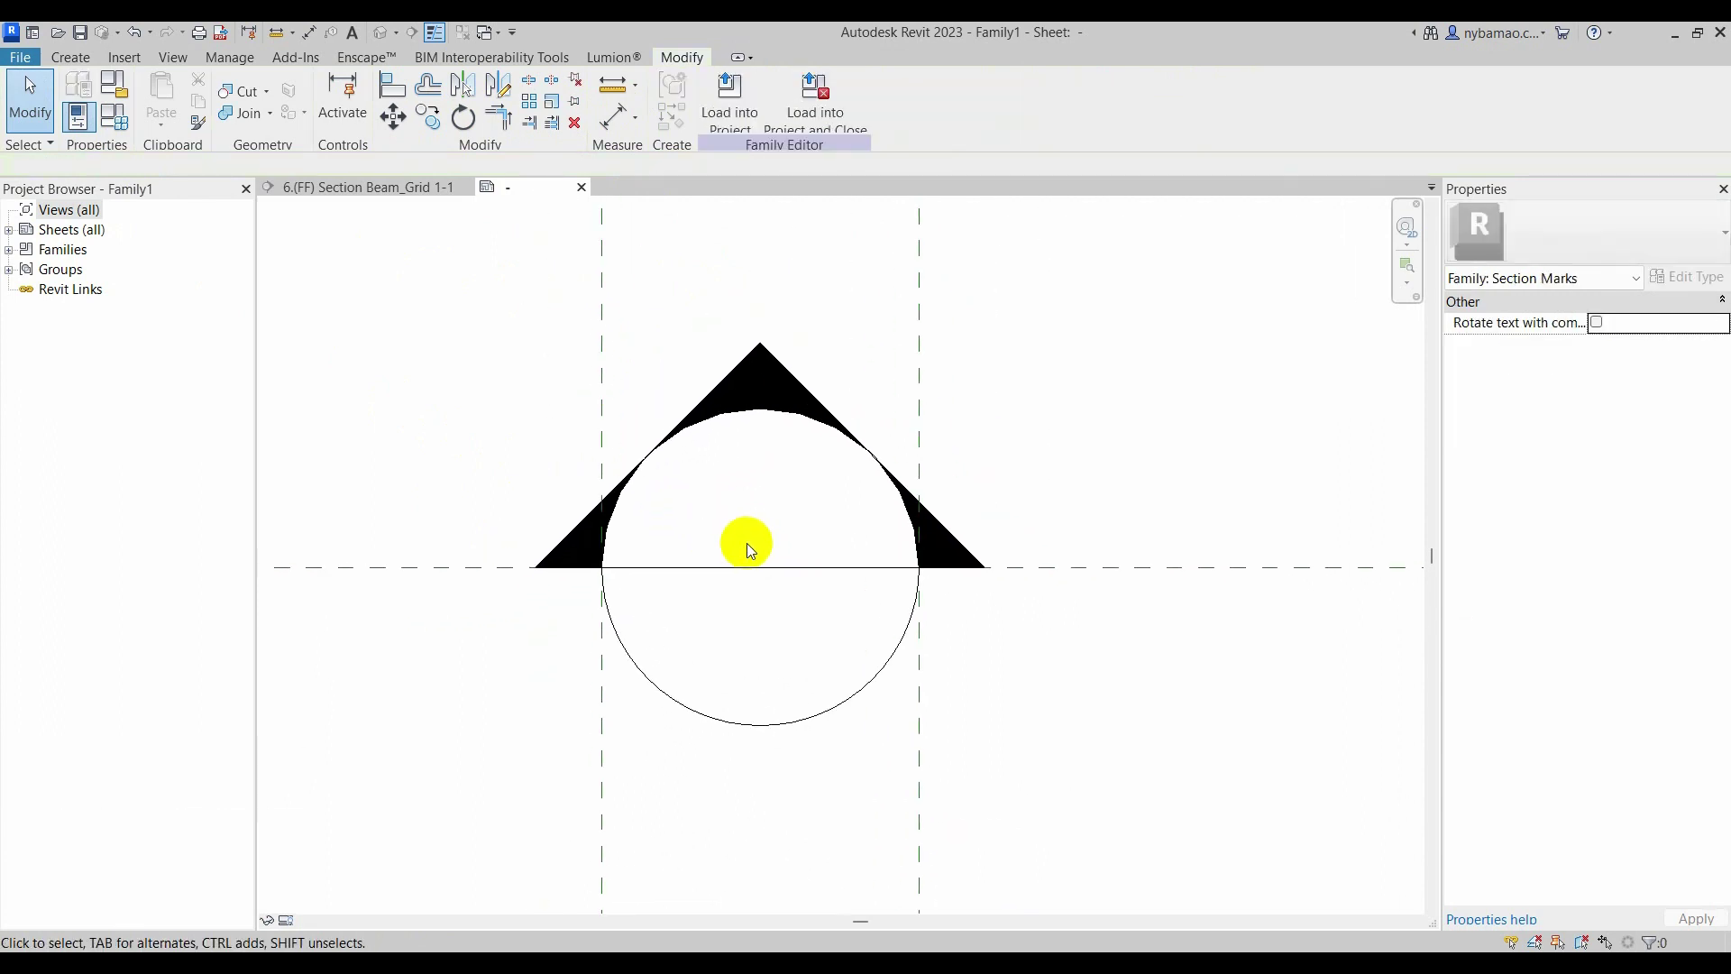
{"action": "left_click", "coordinate": [69, 57]}
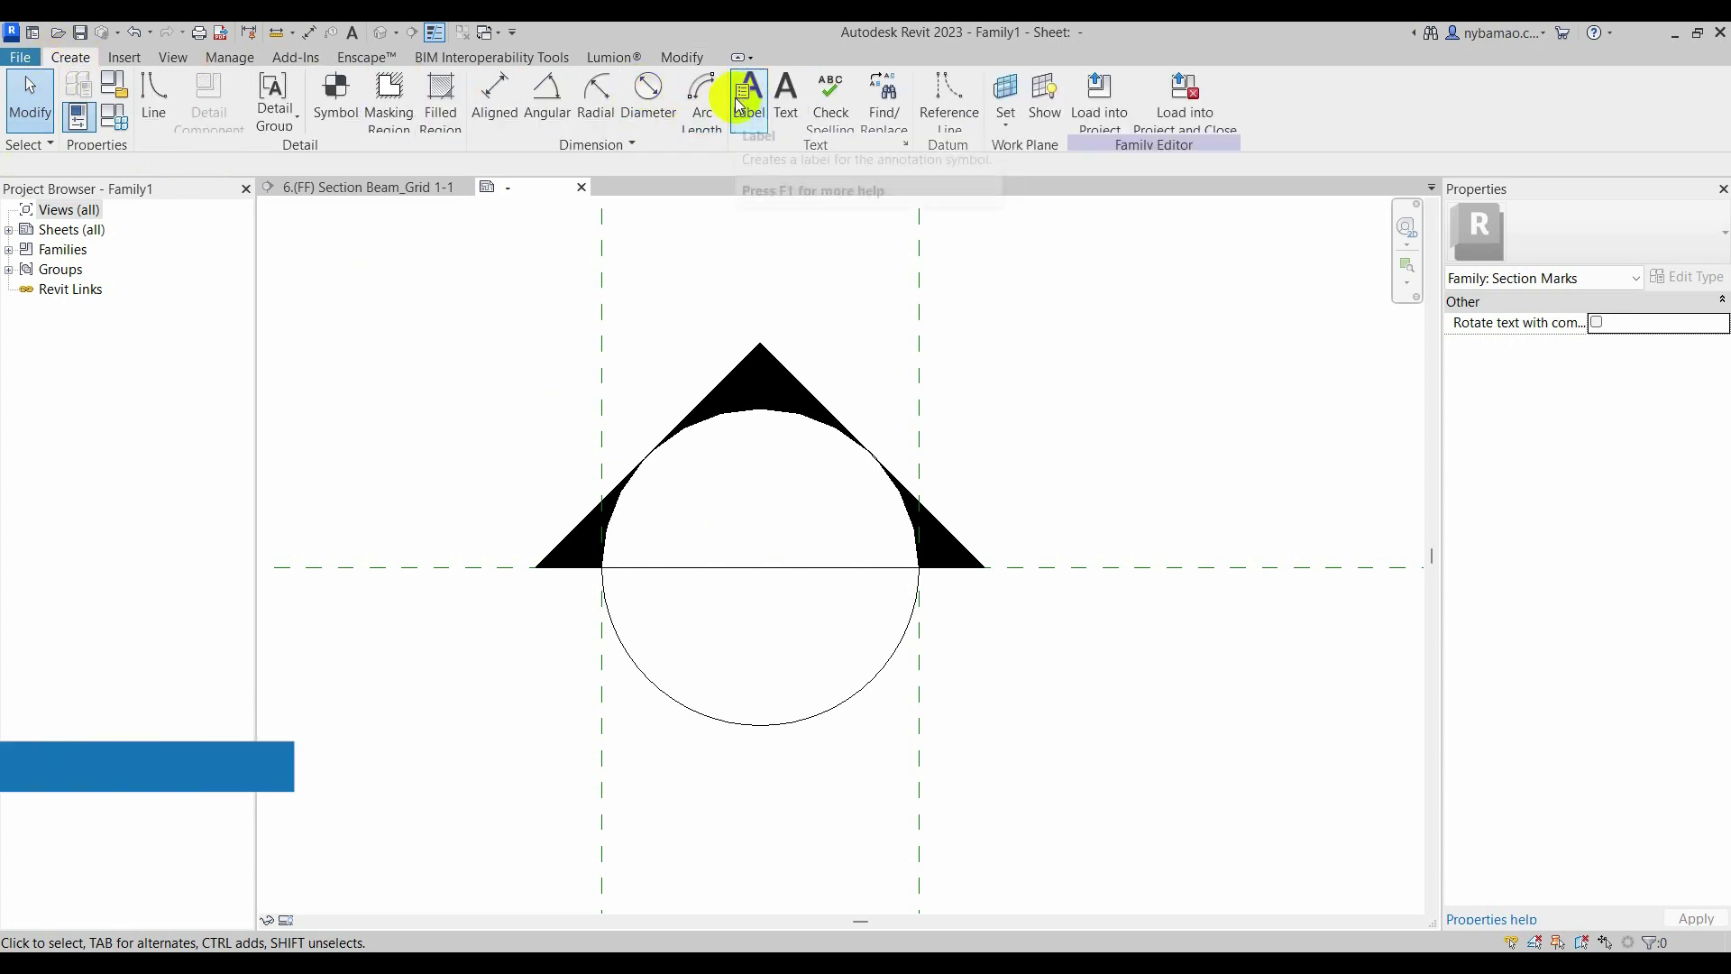
- Place a label showing the Reference Label parameter near the section head
{"action": "left_click", "coordinate": [758, 98]}
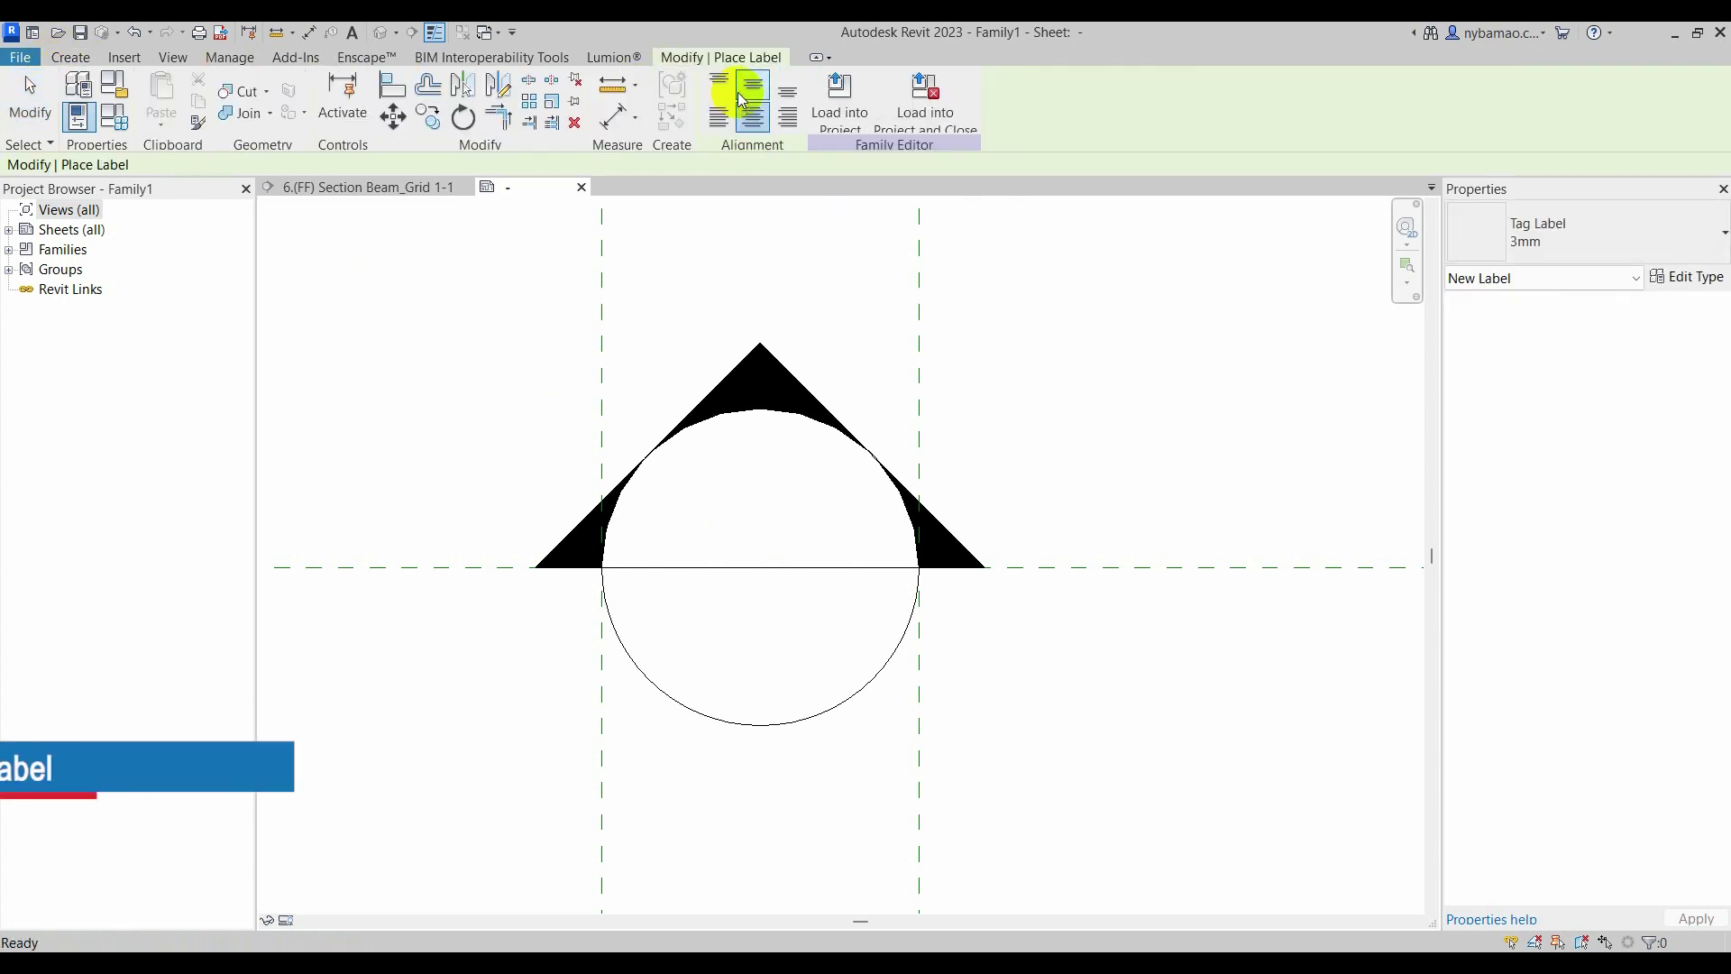
{"action": "left_click", "coordinate": [976, 366]}
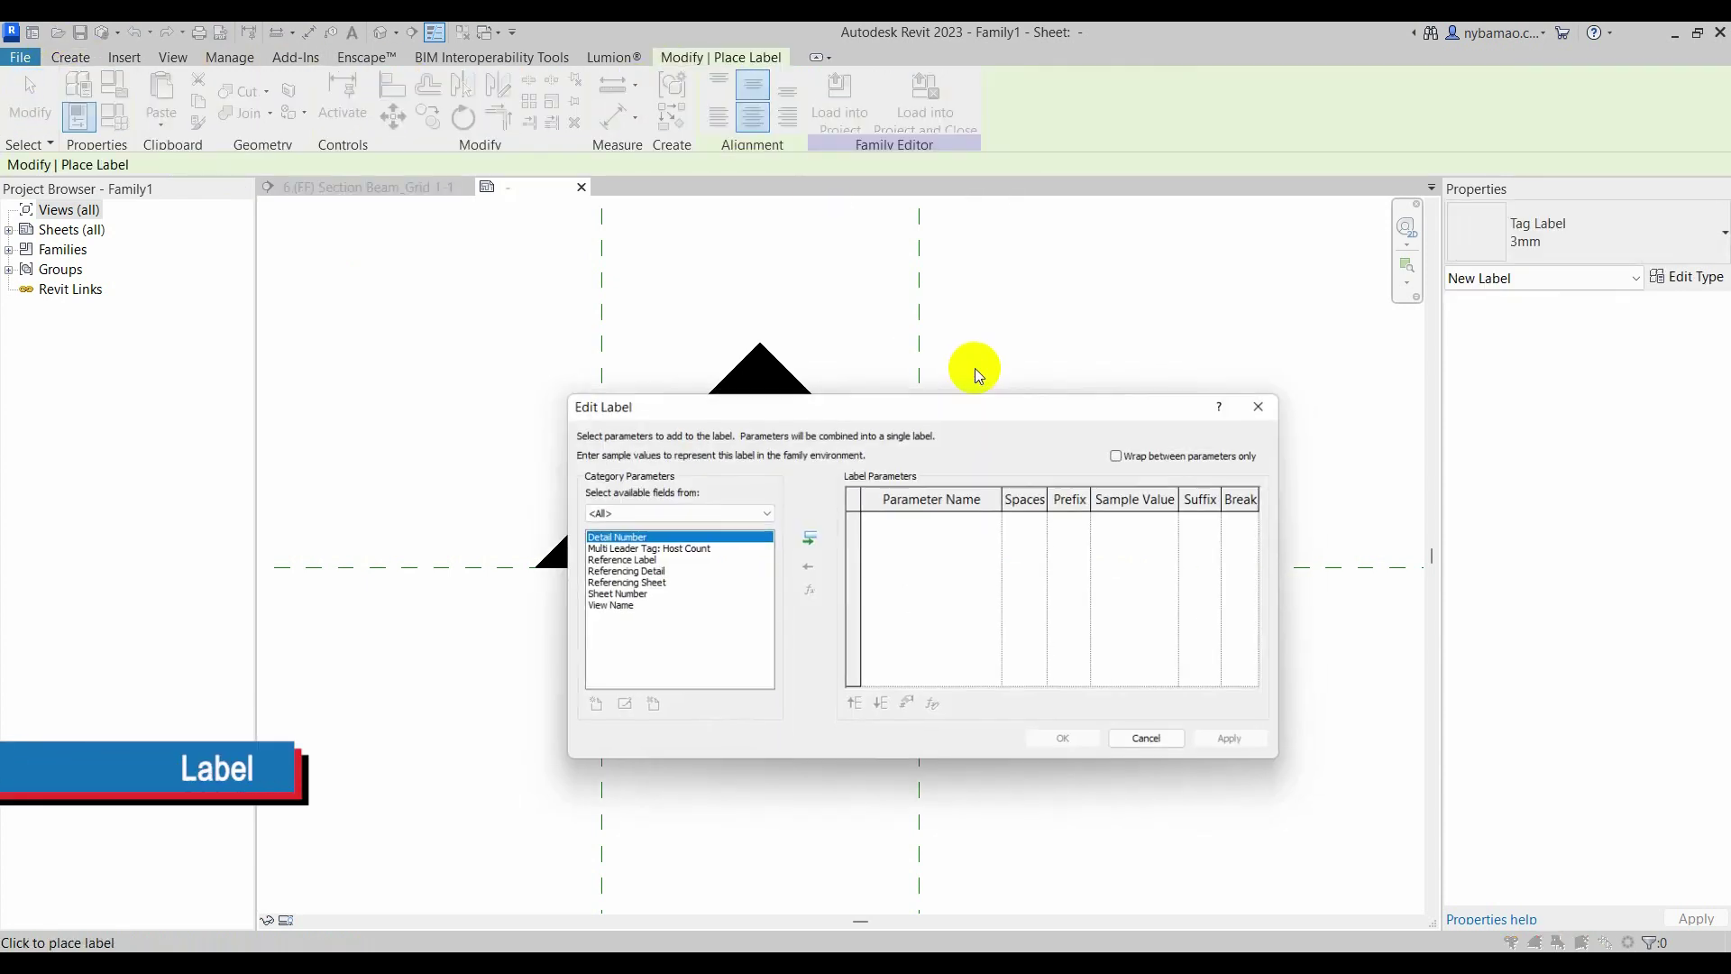
{"action": "left_click", "coordinate": [597, 561]}
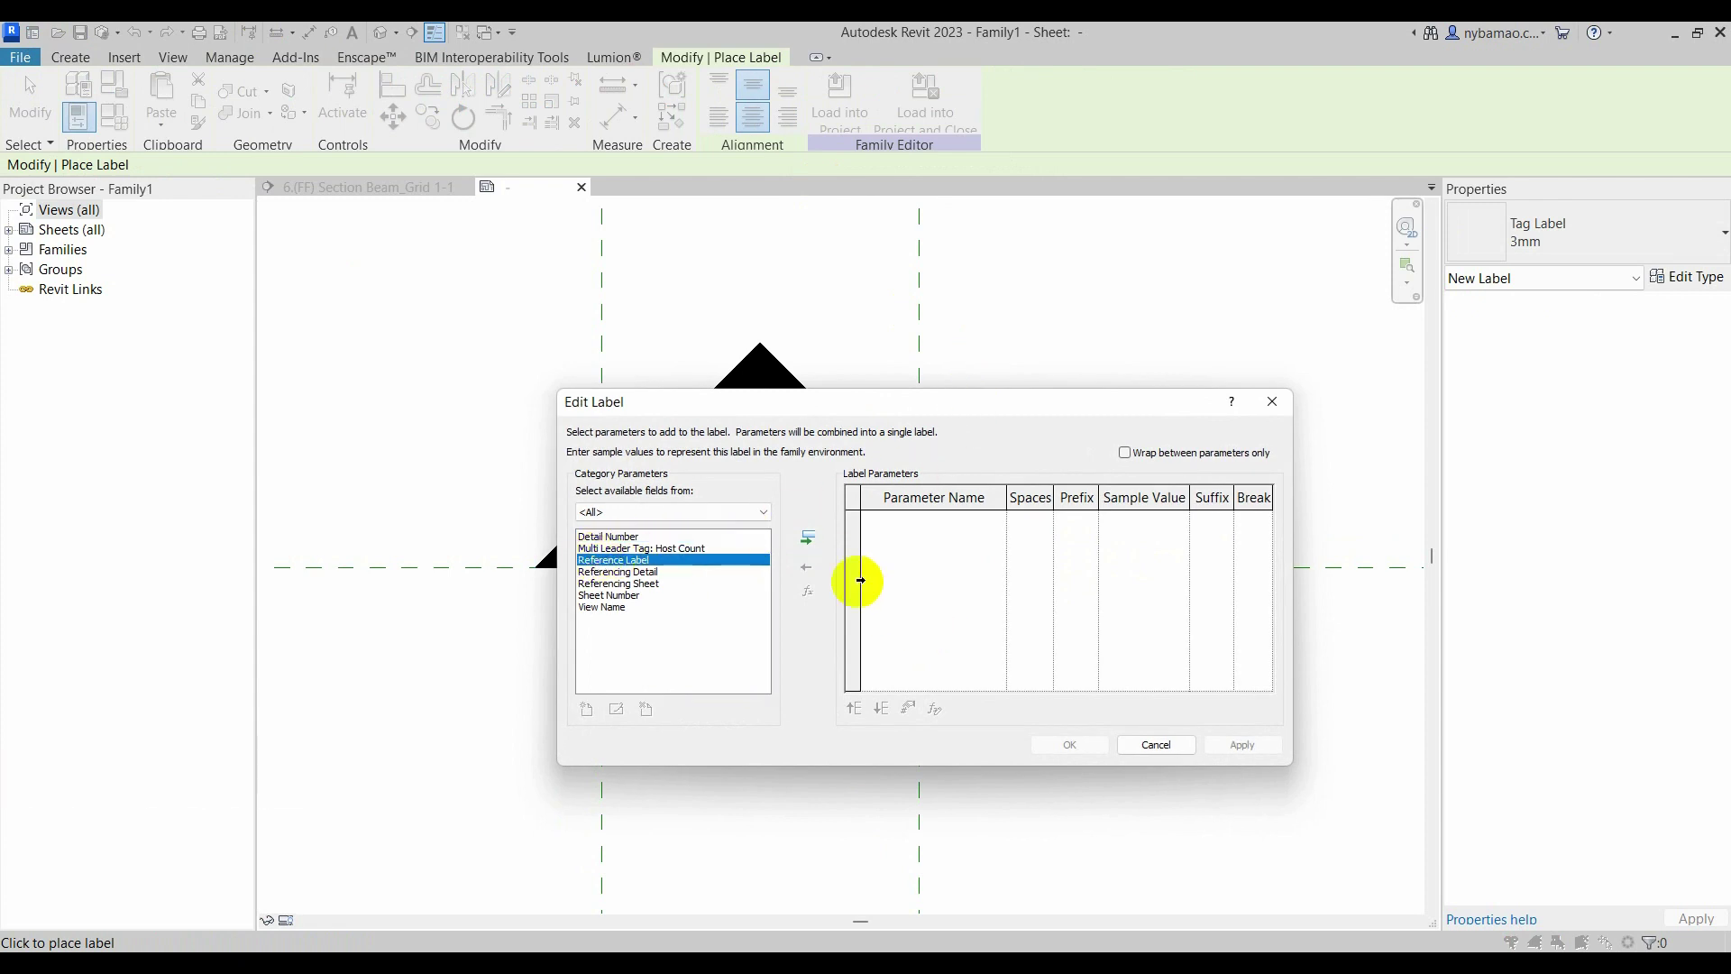
{"action": "left_click", "coordinate": [808, 538]}
{"action": "left_click", "coordinate": [1082, 745]}
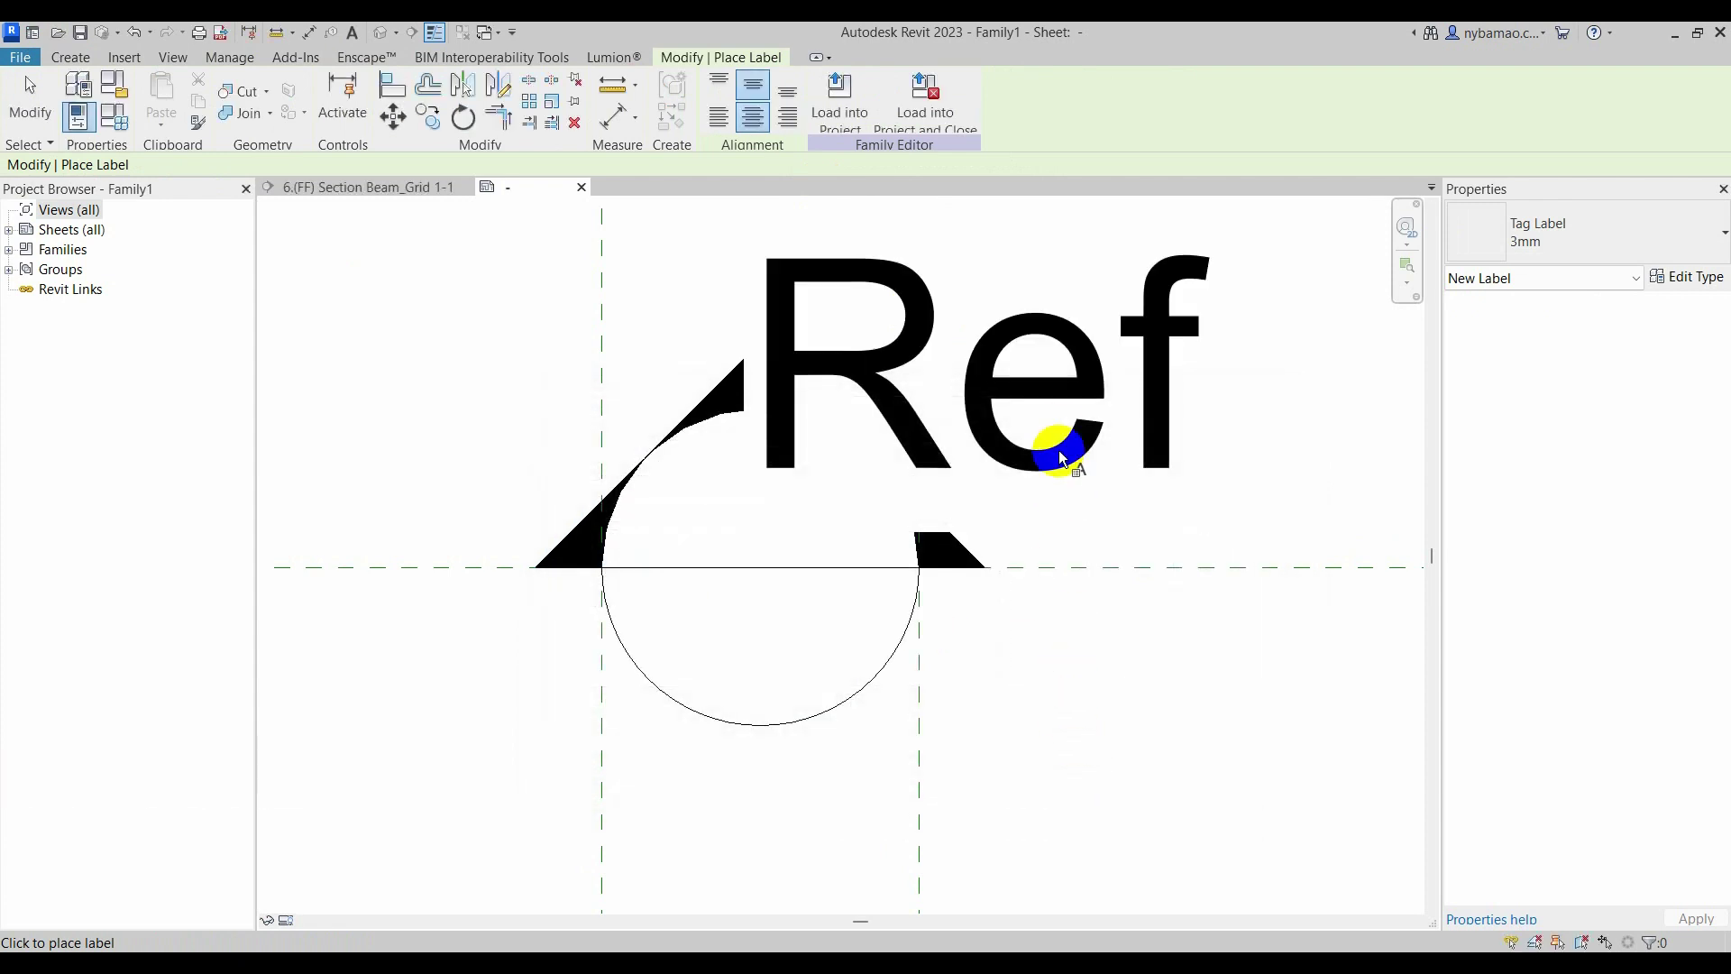
{"action": "left_click", "coordinate": [23, 99]}
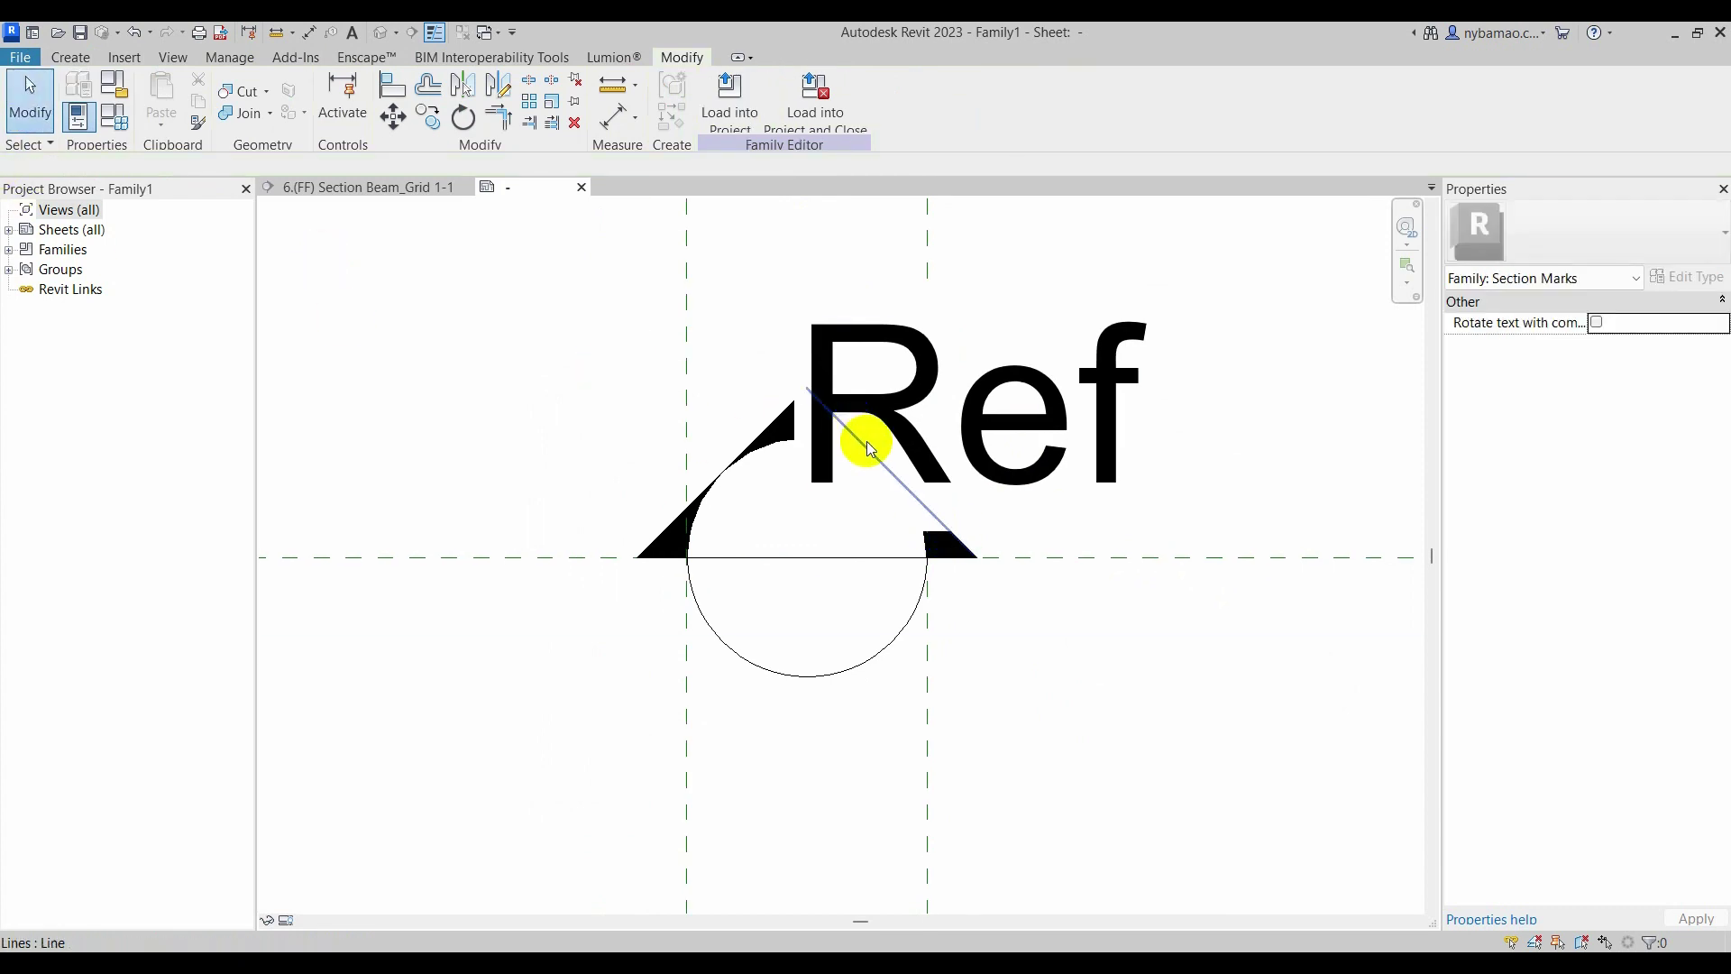
- Left-align the Ref label and move it just right of the section head symbol
{"action": "left_click", "coordinate": [869, 444]}
{"action": "scroll", "coordinate": [869, 554], "scroll_direction": "down", "scroll_amount": 2}
{"action": "scroll", "coordinate": [869, 554], "scroll_direction": "down", "scroll_amount": 2}
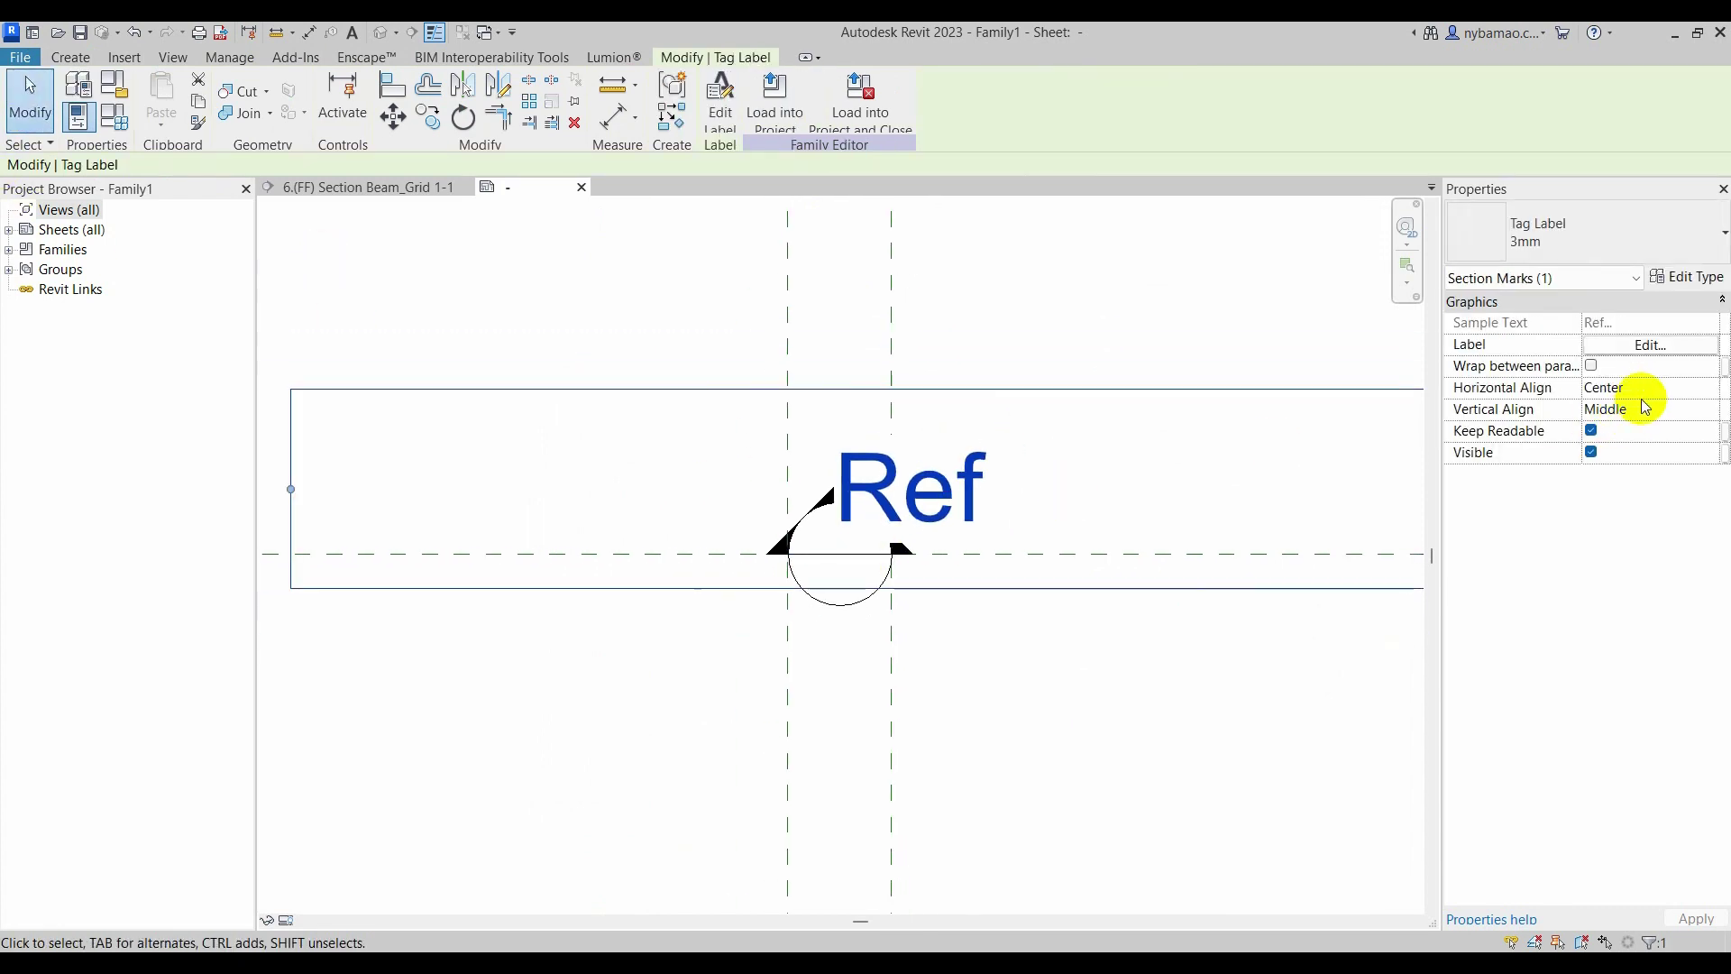
{"action": "left_click", "coordinate": [1708, 380]}
{"action": "left_click", "coordinate": [1712, 389]}
{"action": "left_click", "coordinate": [1610, 409]}
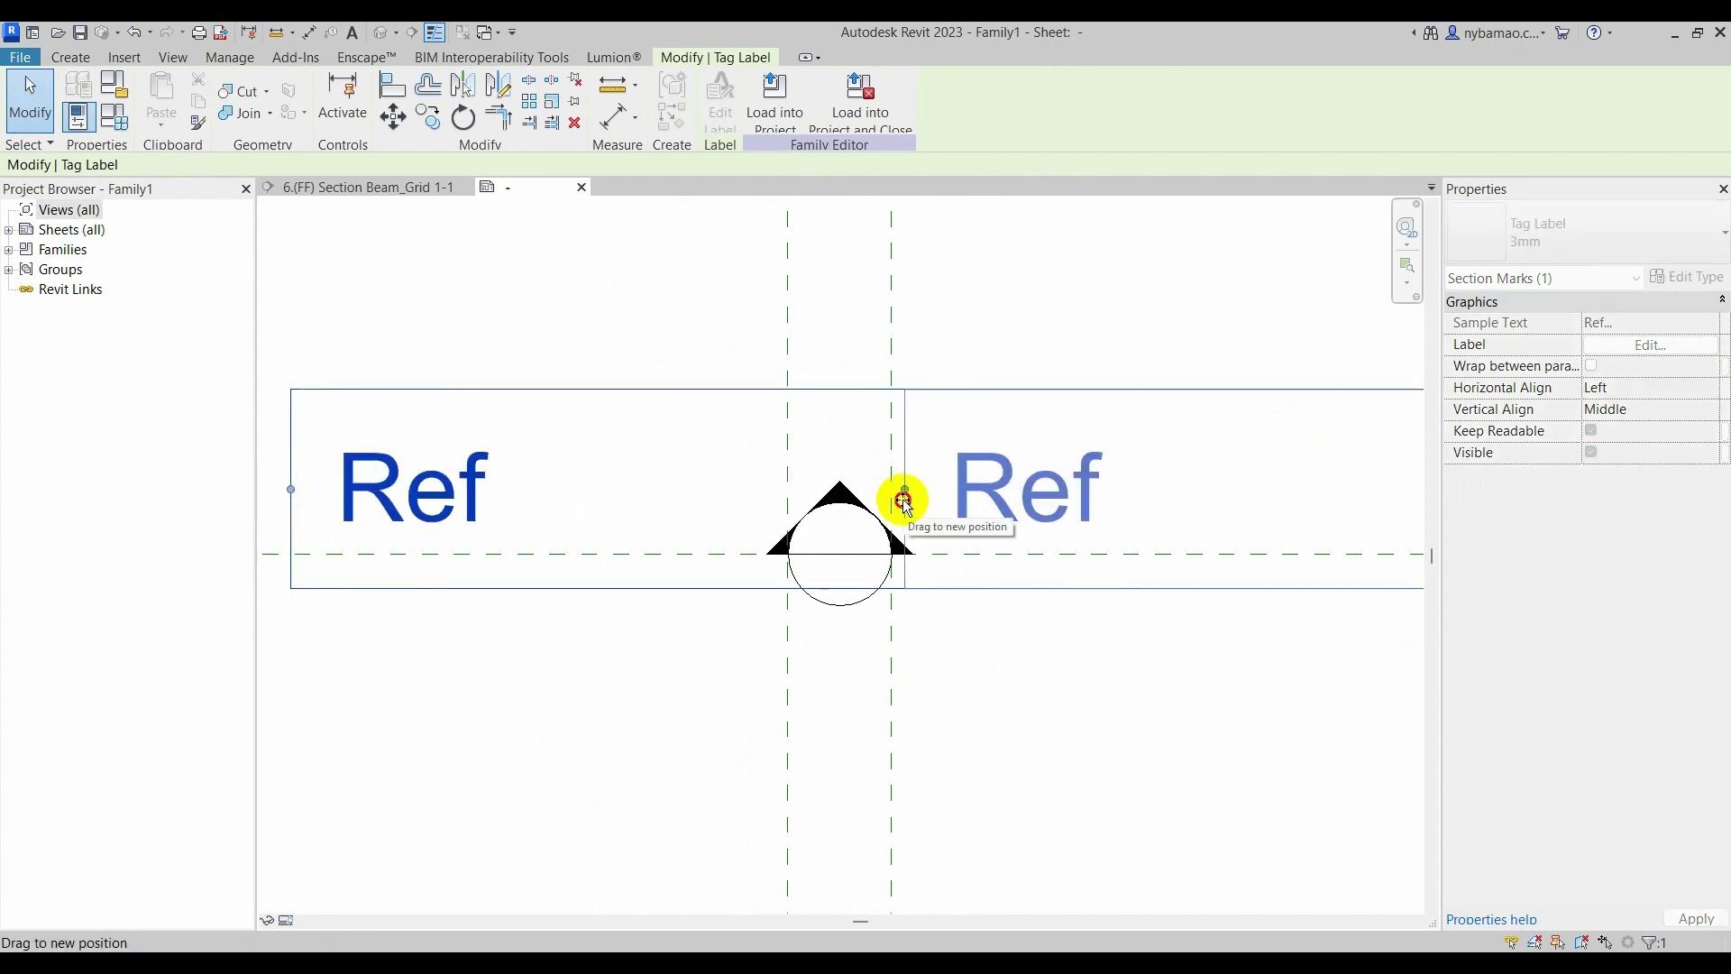
{"action": "left_click_drag", "start_coordinate": [290, 491], "coordinate": [905, 490]}
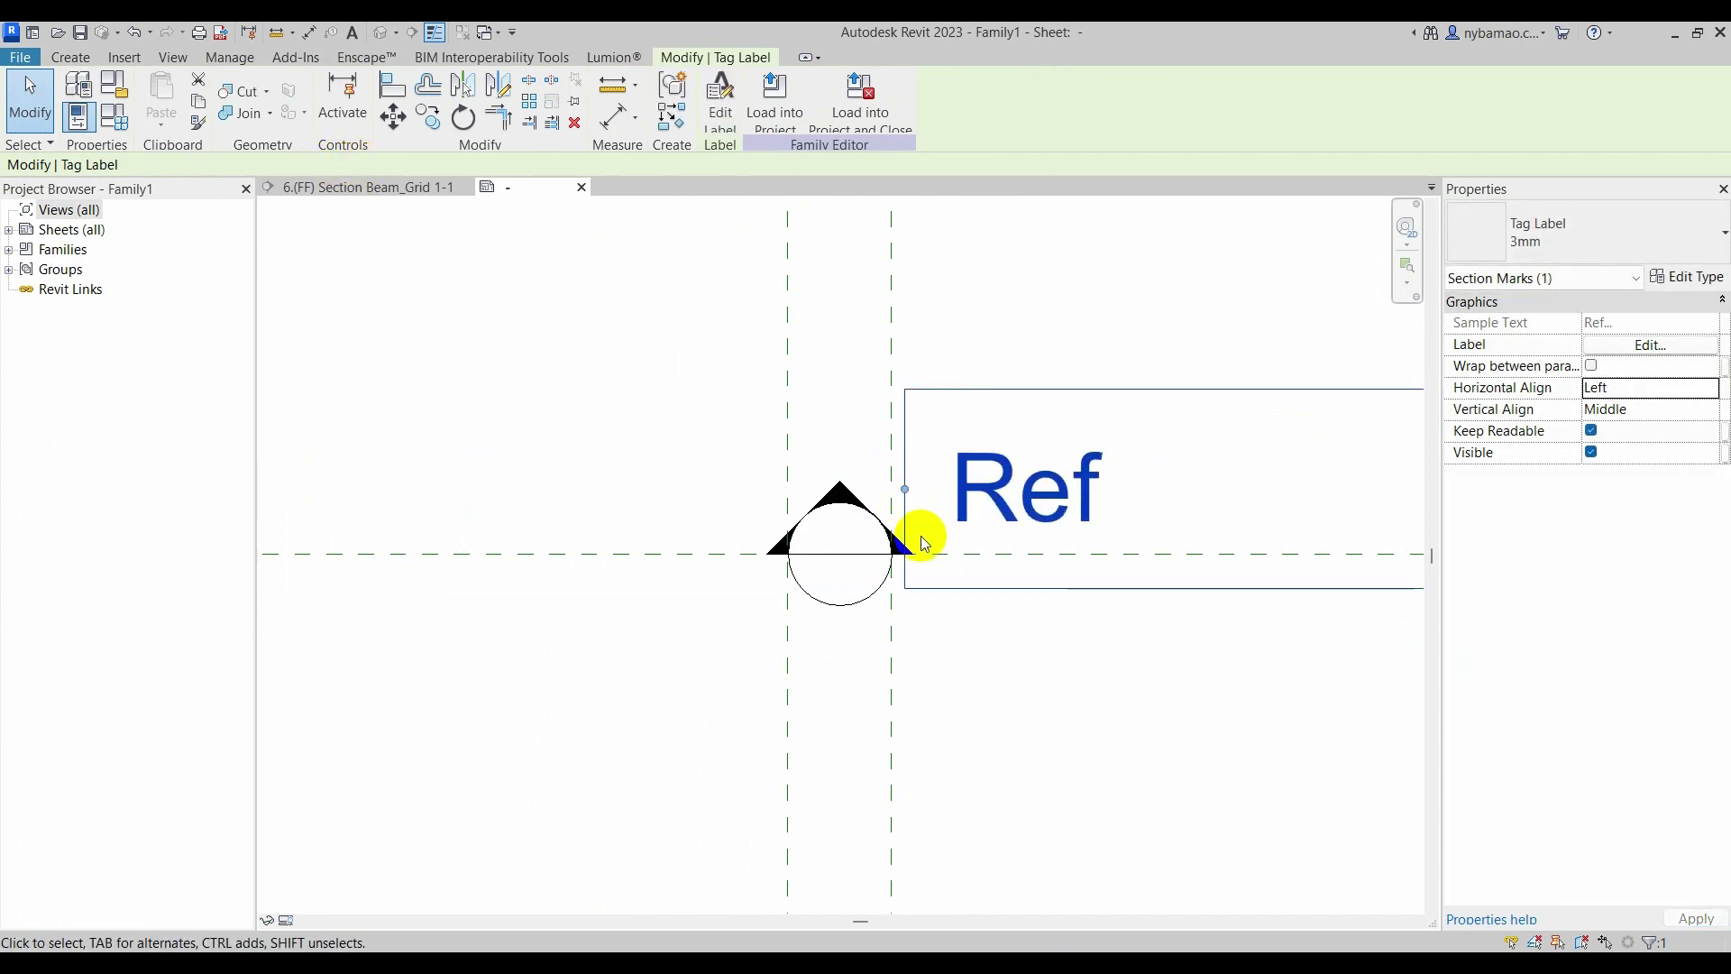
- Duplicate the label type as 1.5mm with a 1.5 mm text size
{"action": "left_click", "coordinate": [1683, 279]}
{"action": "left_click", "coordinate": [1319, 277]}
{"action": "type", "text": "1.5"}
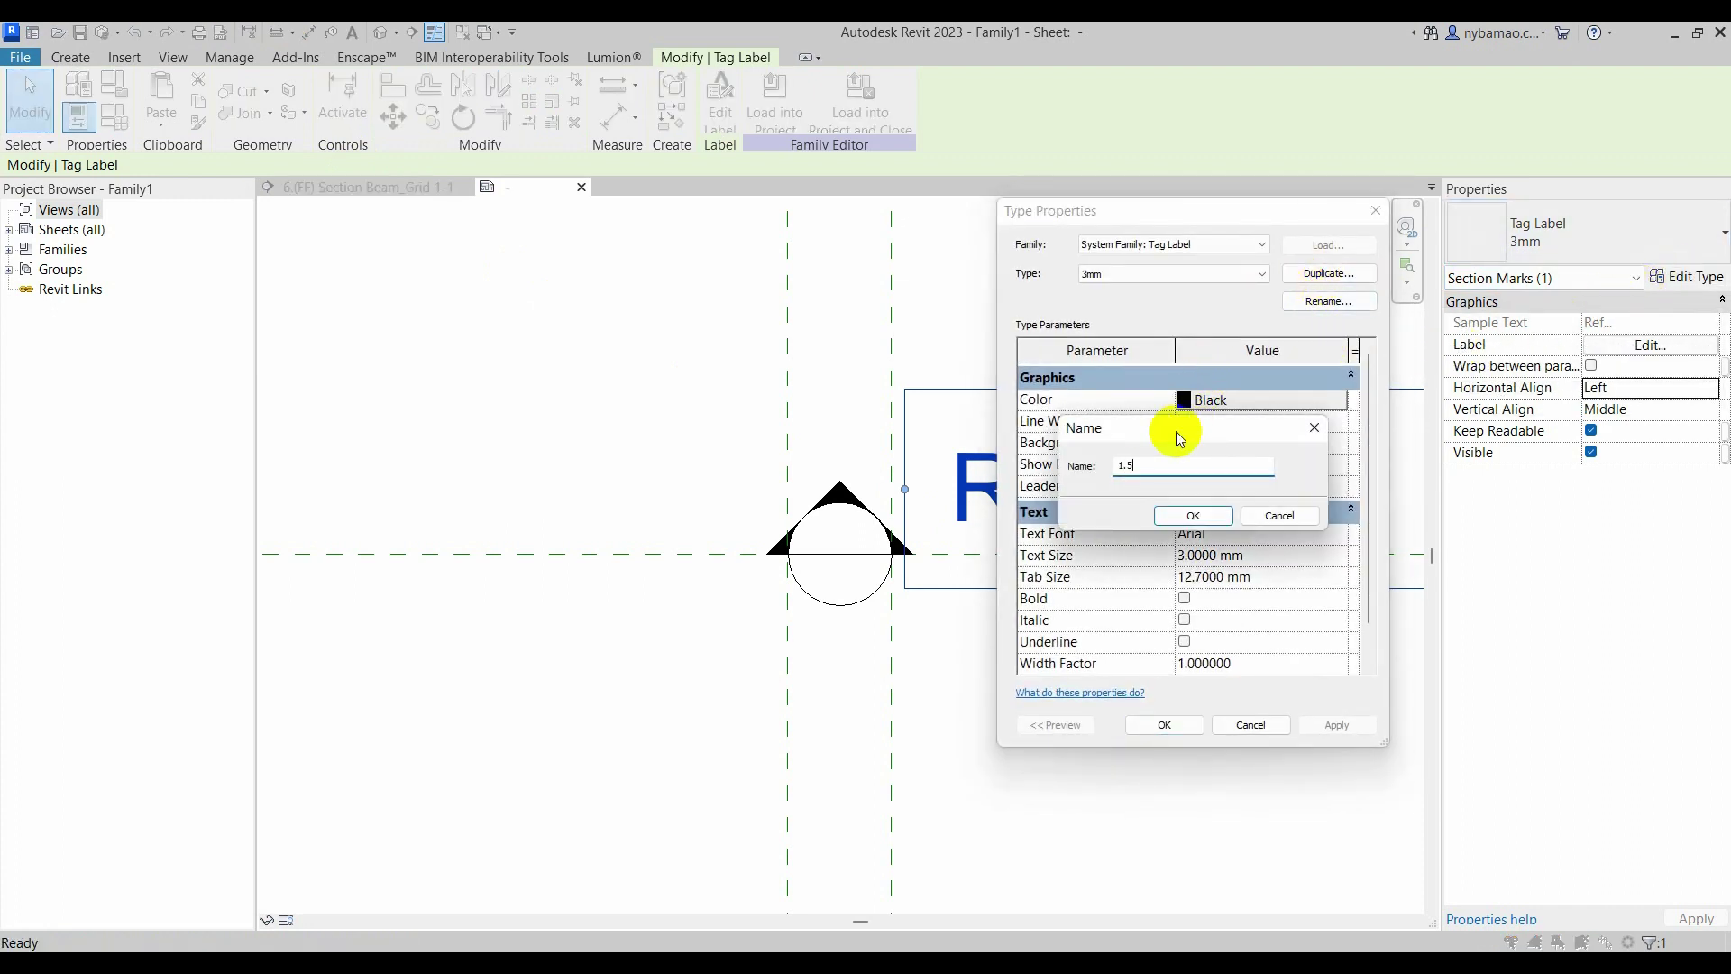
{"action": "left_click", "coordinate": [1186, 516]}
{"action": "type", "text": "1.5"}
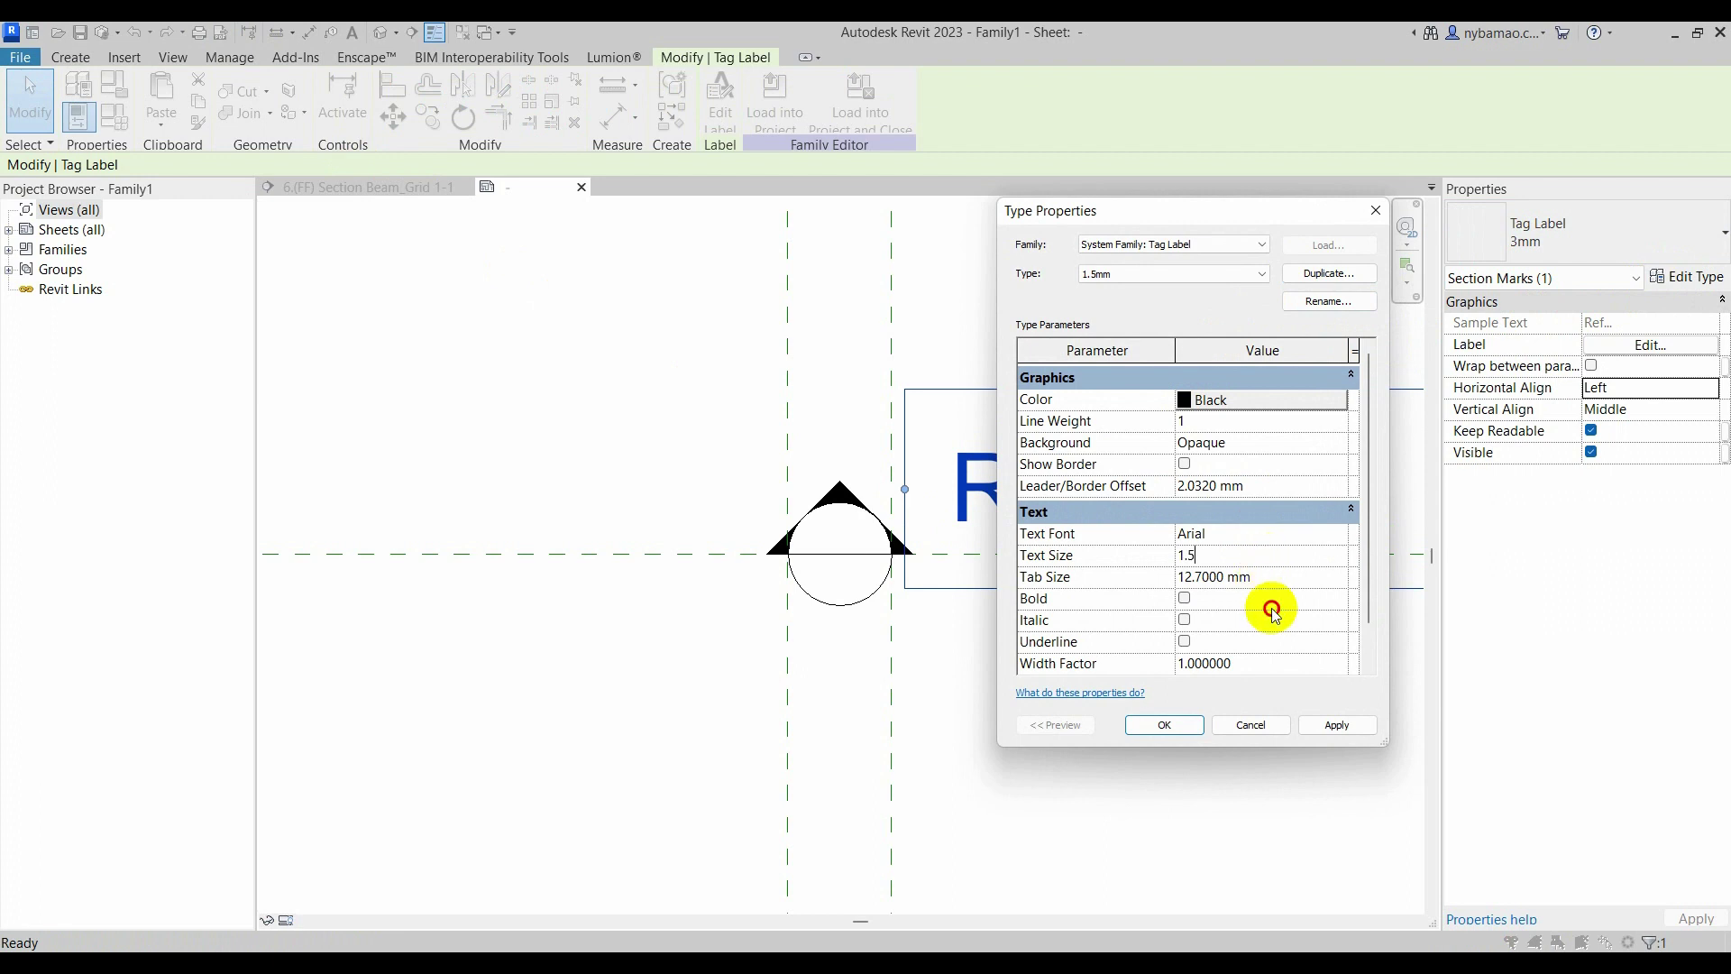
{"action": "left_click", "coordinate": [1272, 607]}
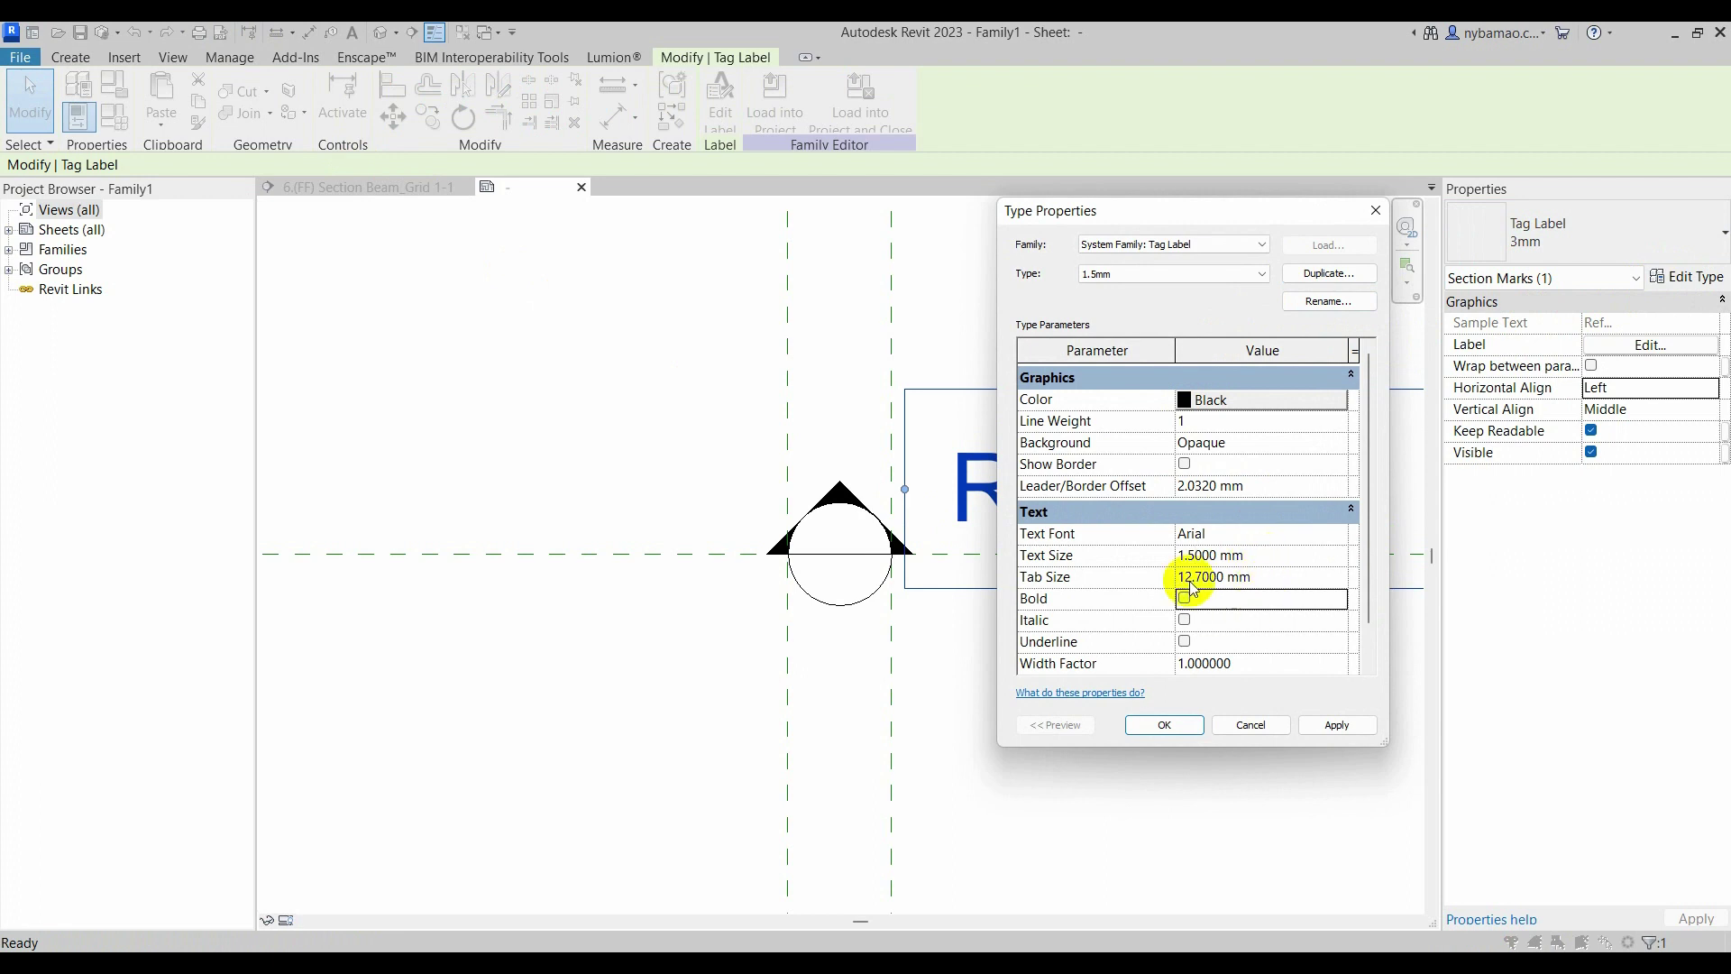
{"action": "left_click", "coordinate": [1165, 725]}
{"action": "left_click", "coordinate": [987, 620]}
- Confirm the Ref label uses the 1.5mm type, then clear the selection and zoom in
{"action": "scroll", "coordinate": [974, 505], "scroll_direction": "up", "scroll_amount": 2}
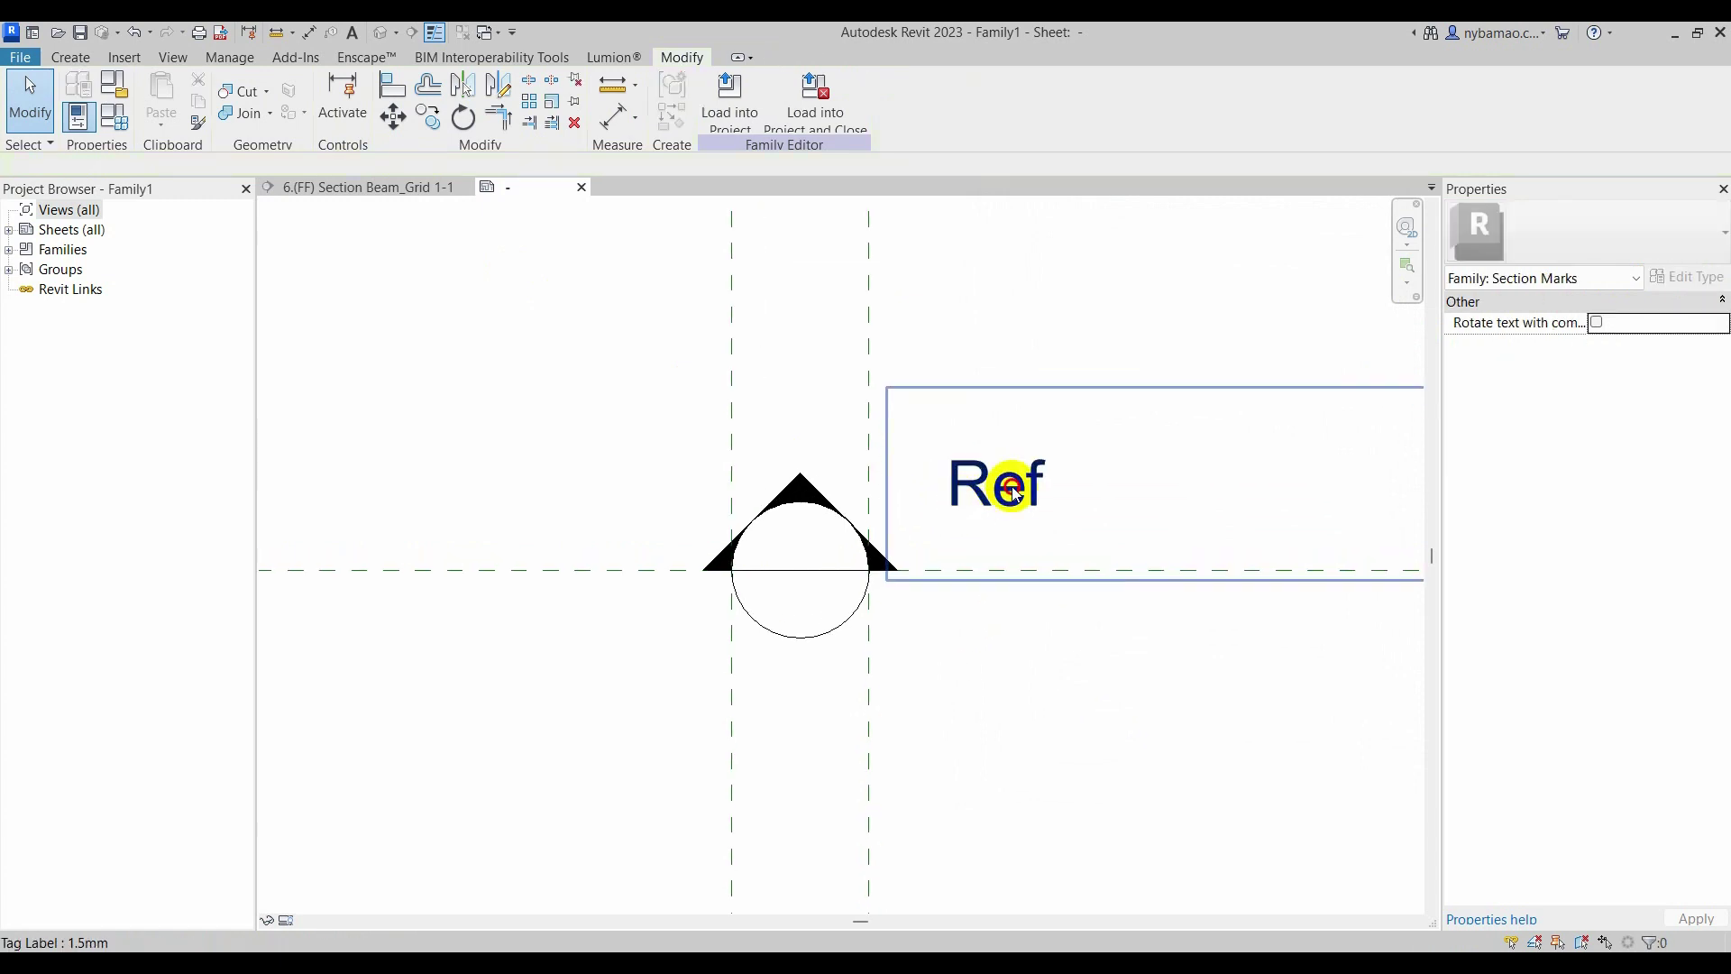
{"action": "left_click", "coordinate": [1012, 487]}
{"action": "left_click", "coordinate": [1012, 328]}
{"action": "scroll", "coordinate": [921, 523], "scroll_direction": "down", "scroll_amount": 2}
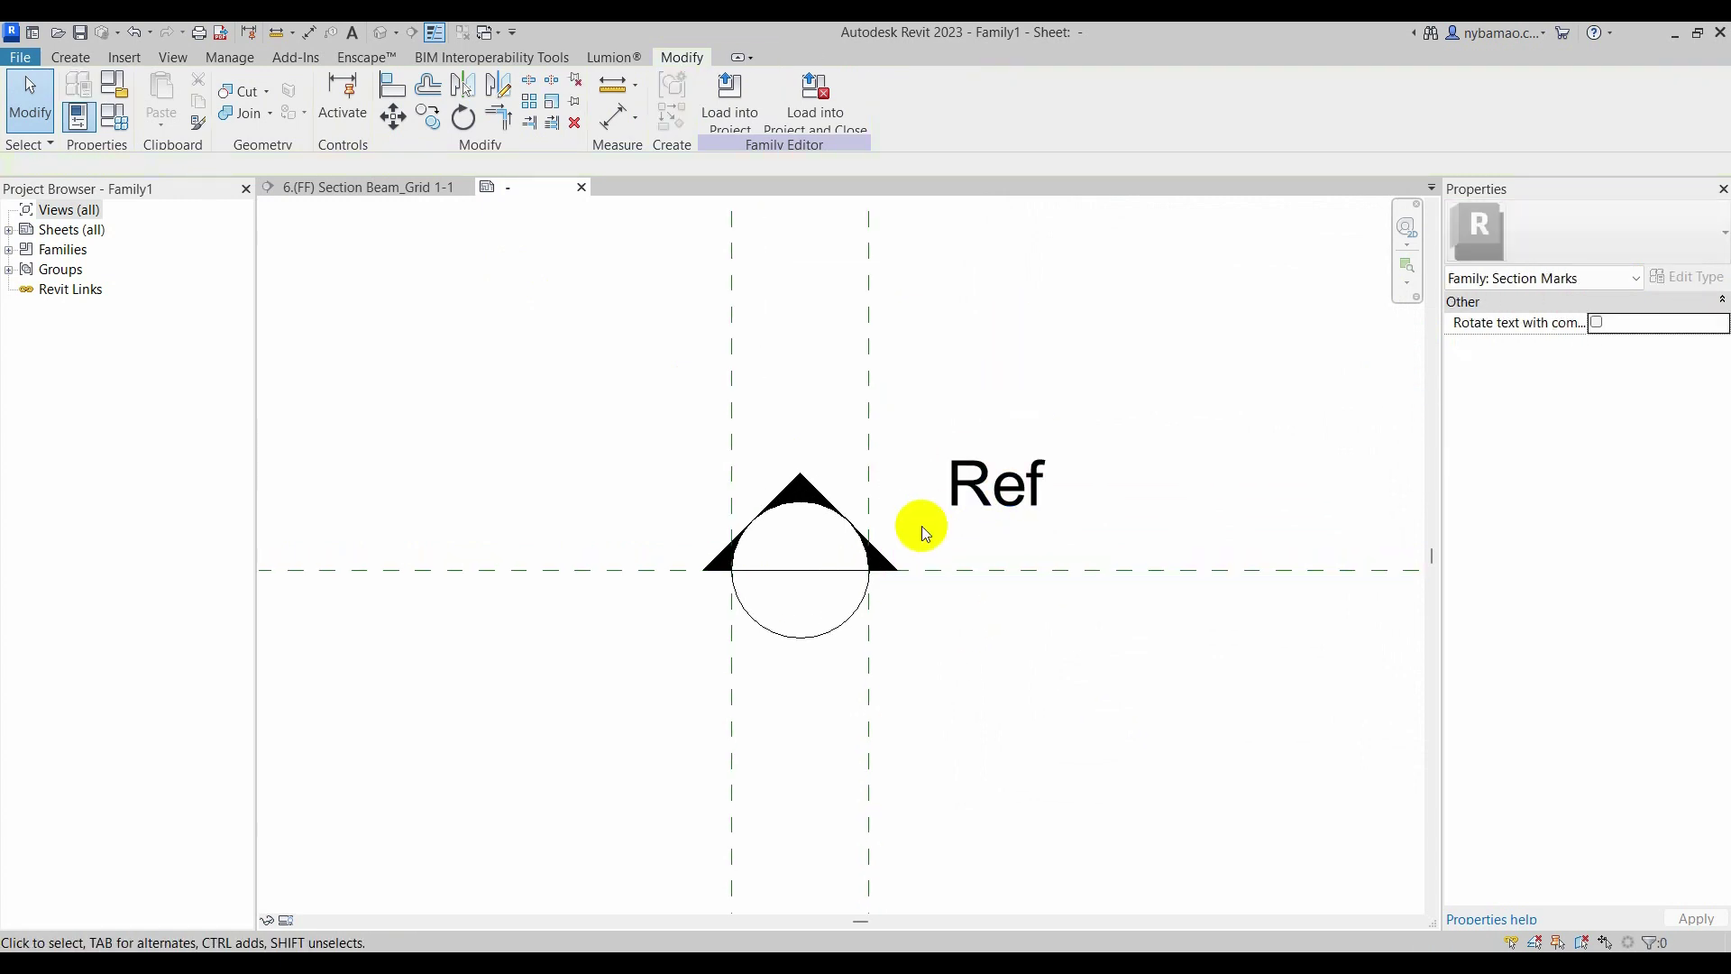
{"action": "scroll", "coordinate": [856, 532], "scroll_direction": "down", "scroll_amount": 2}
{"action": "left_click", "coordinate": [944, 496]}
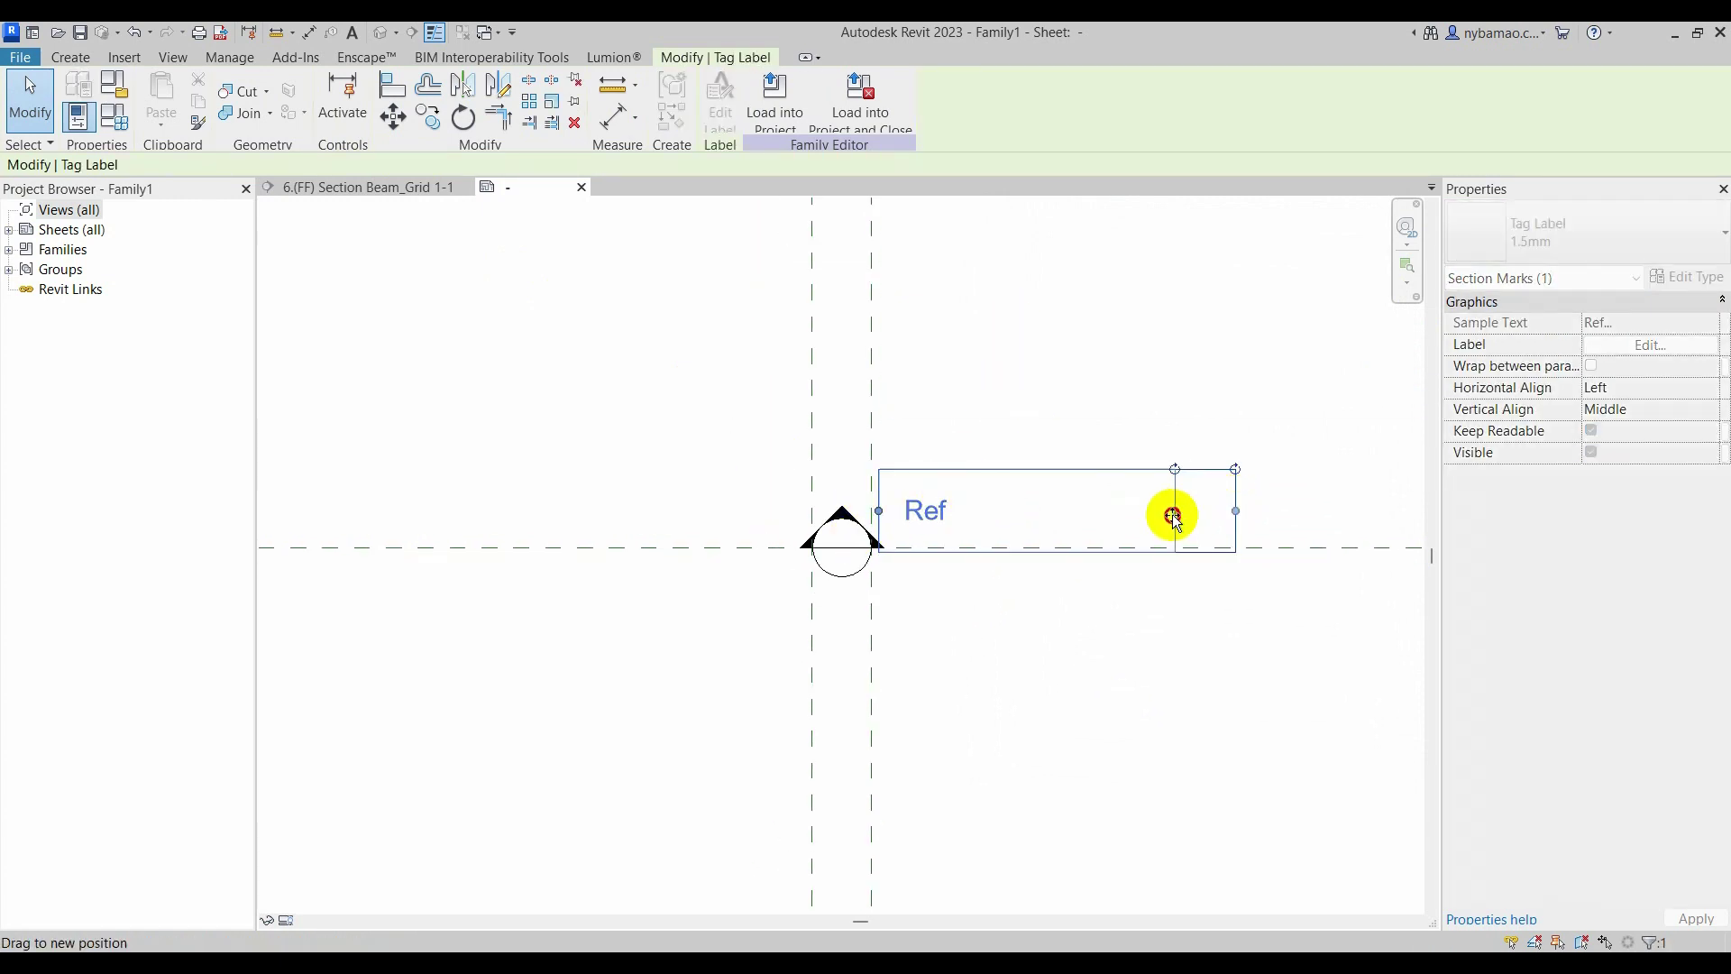
{"action": "key", "text": "Escape"}
{"action": "scroll", "coordinate": [839, 519], "scroll_direction": "up", "scroll_amount": 2}
{"action": "scroll", "coordinate": [857, 581], "scroll_direction": "up", "scroll_amount": 2}
{"action": "scroll", "coordinate": [857, 586], "scroll_direction": "up", "scroll_amount": 1}
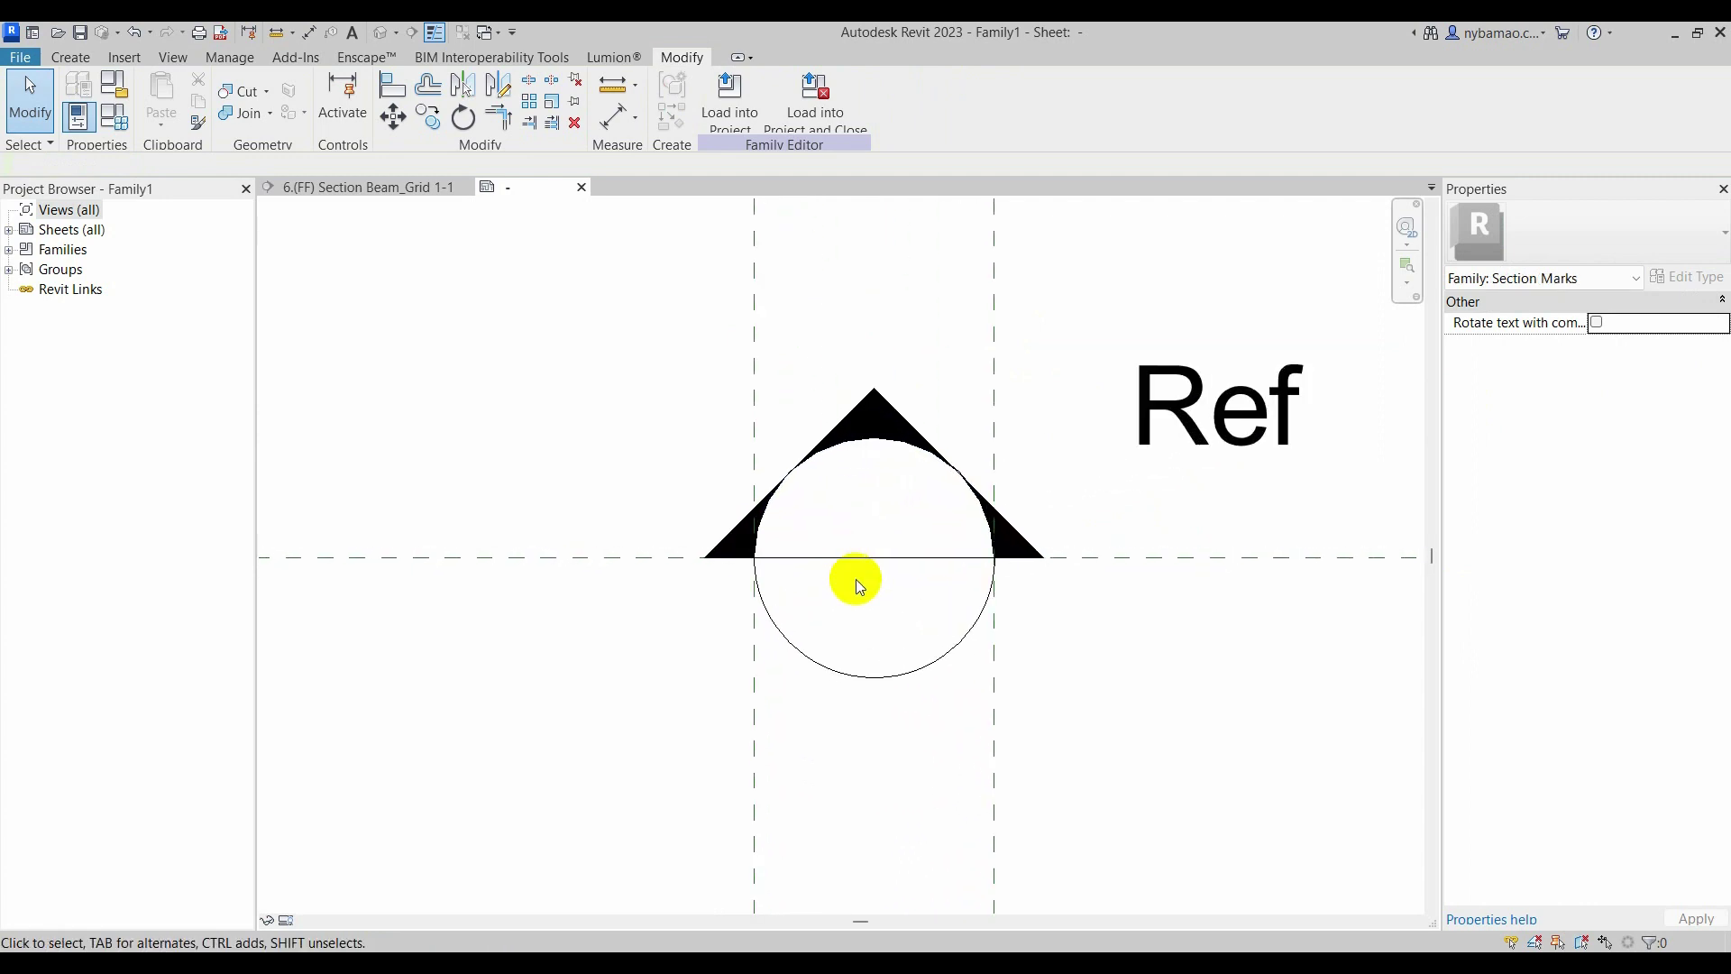
- Place a Detail Number label inside the section bubble
{"action": "left_click", "coordinate": [70, 57]}
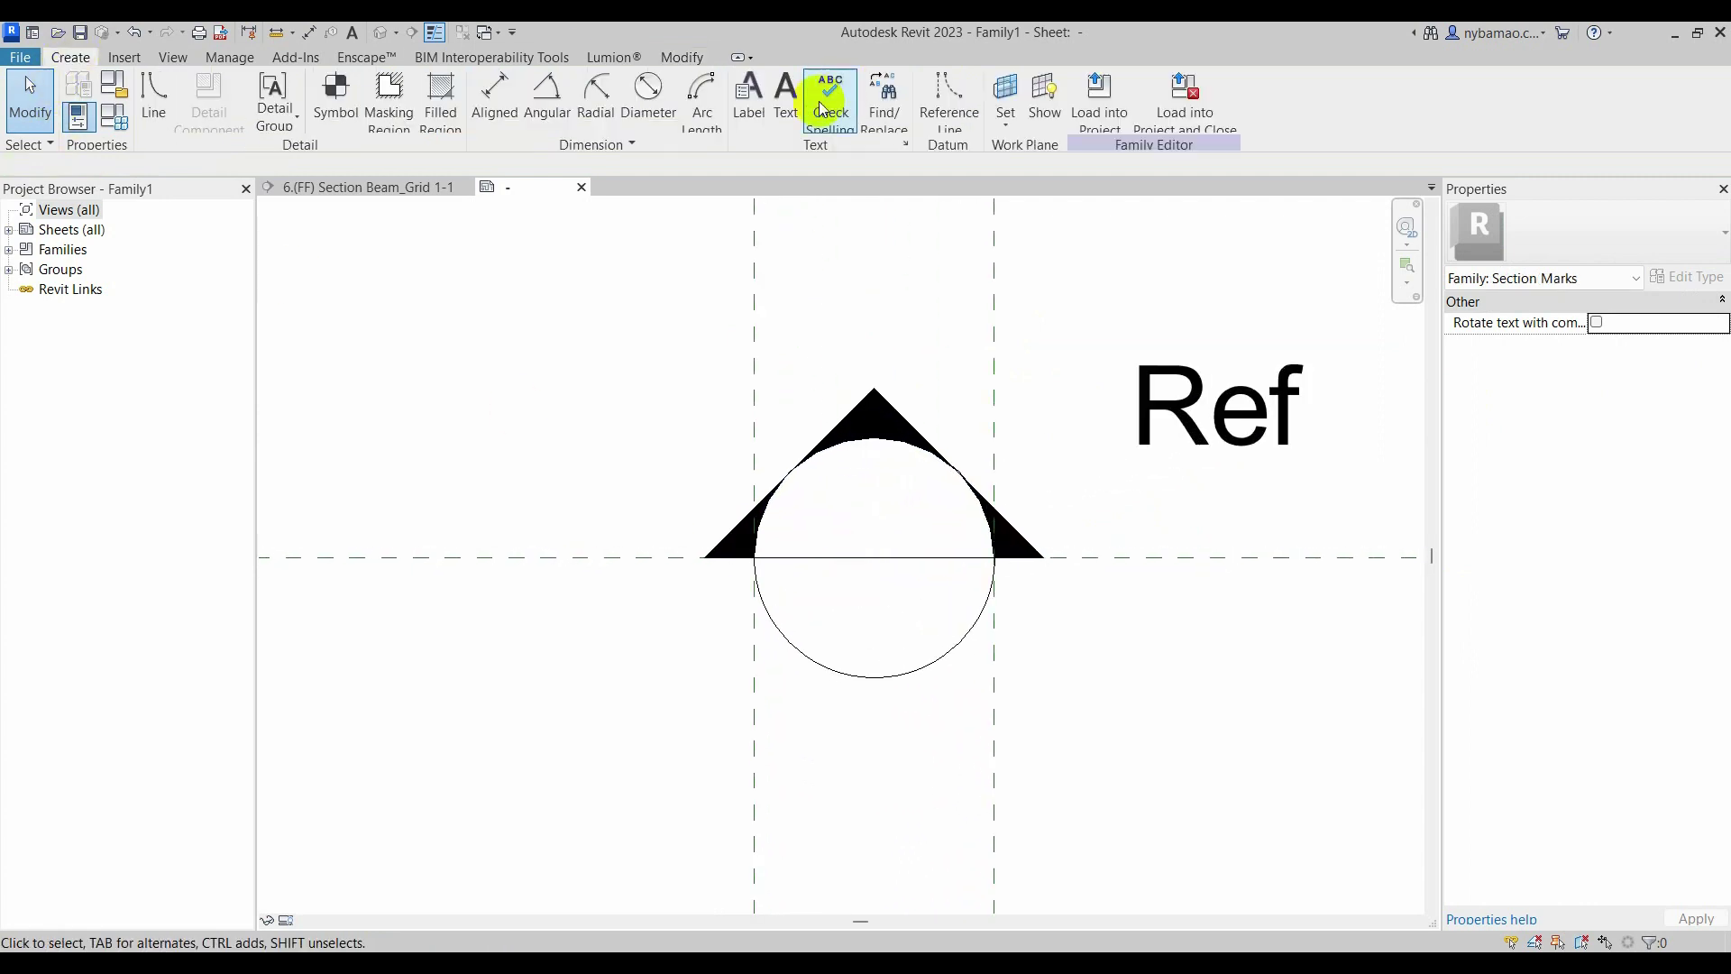
{"action": "left_click", "coordinate": [744, 100]}
{"action": "left_click", "coordinate": [865, 490]}
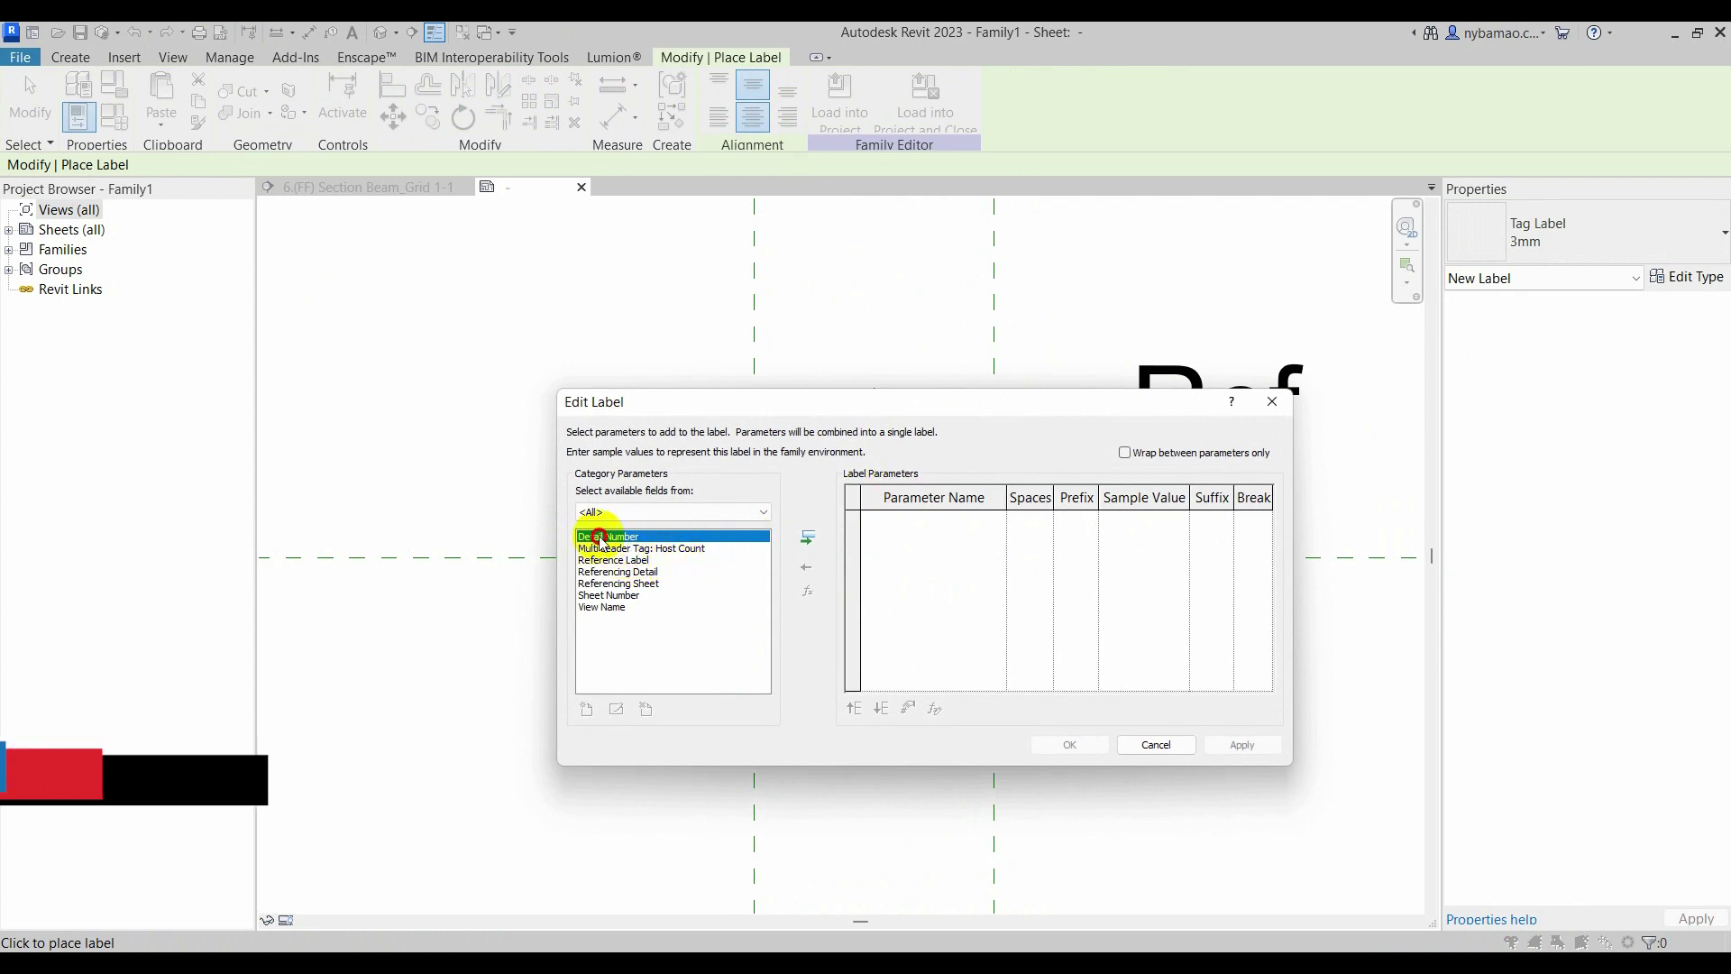
{"action": "left_click", "coordinate": [806, 538]}
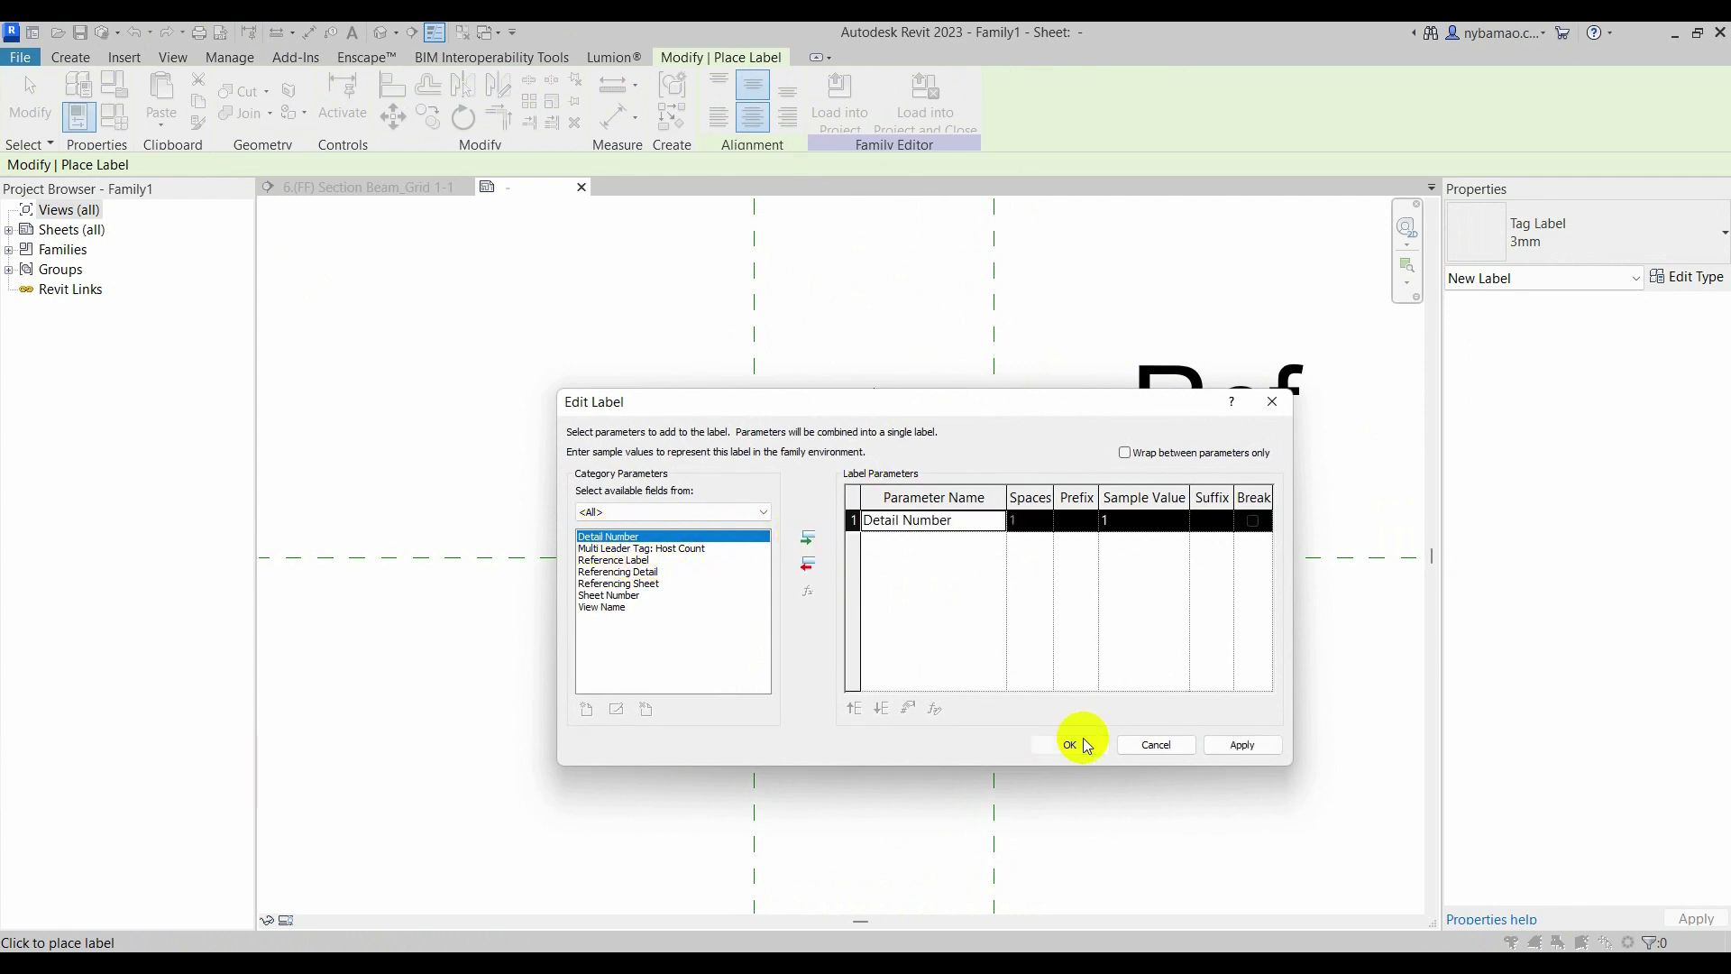
{"action": "left_click", "coordinate": [1070, 745]}
{"action": "left_click", "coordinate": [28, 87]}
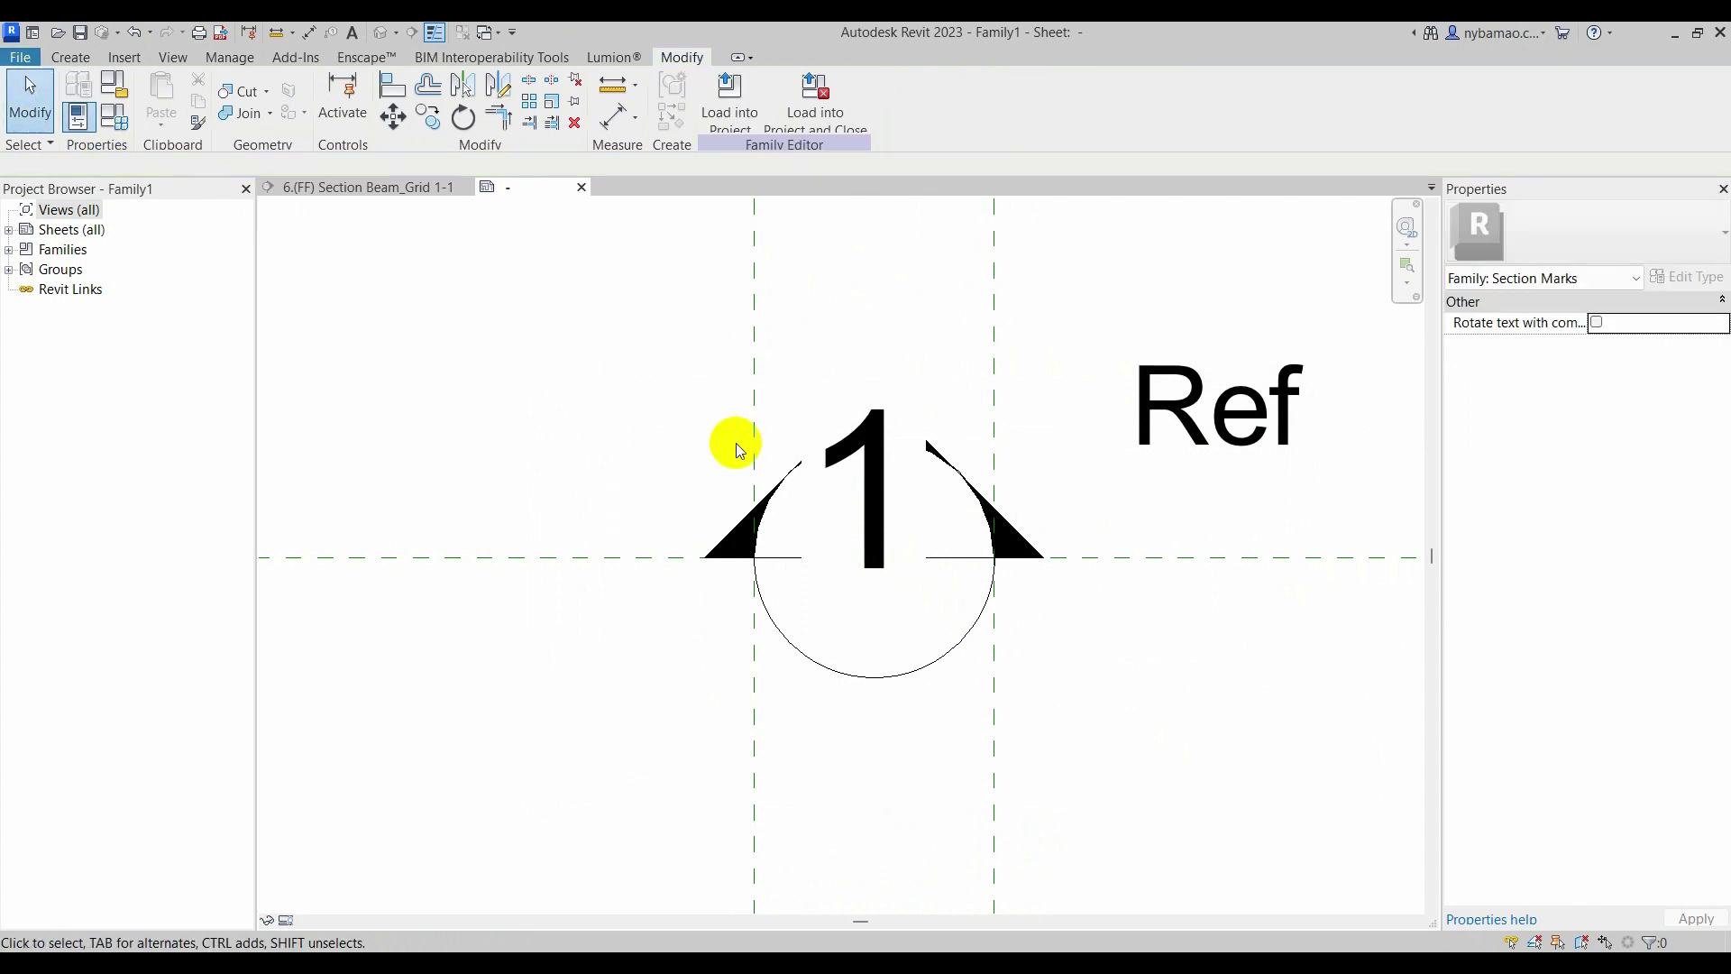
- Give the Detail Number label a new 1mm type with 1 mm text size
{"action": "left_click", "coordinate": [860, 496]}
{"action": "left_click", "coordinate": [1700, 278]}
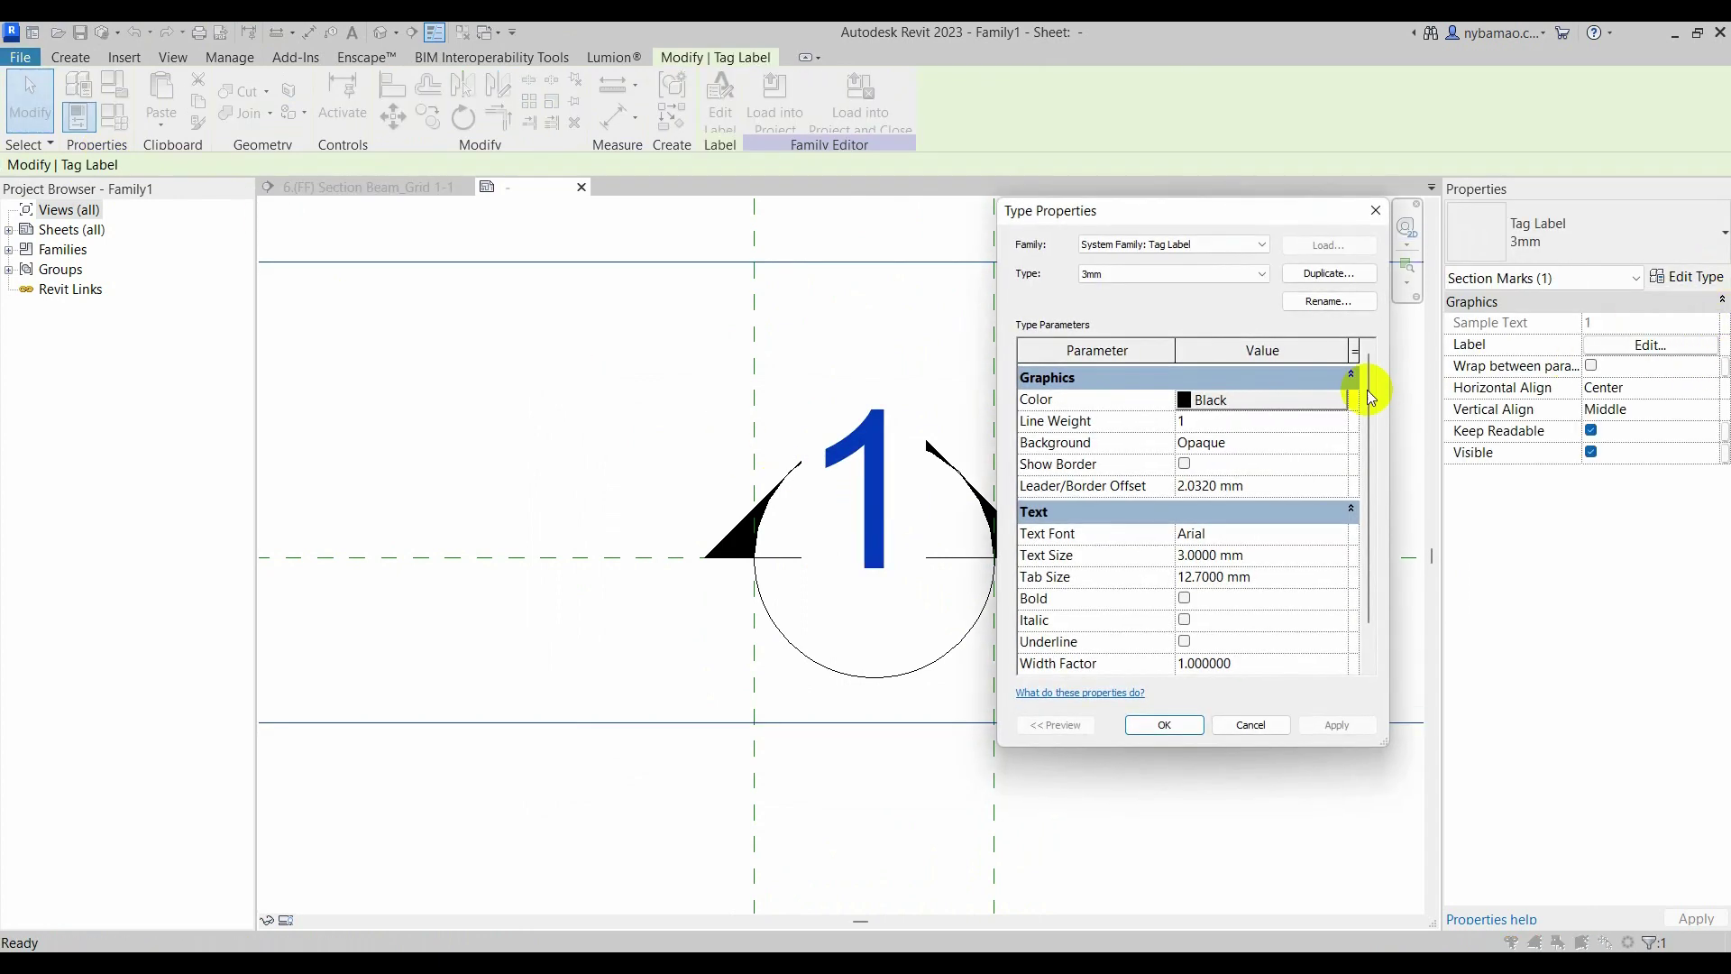
{"action": "left_click", "coordinate": [1329, 273]}
{"action": "type", "text": "mm"}
{"action": "left_click", "coordinate": [1187, 514]}
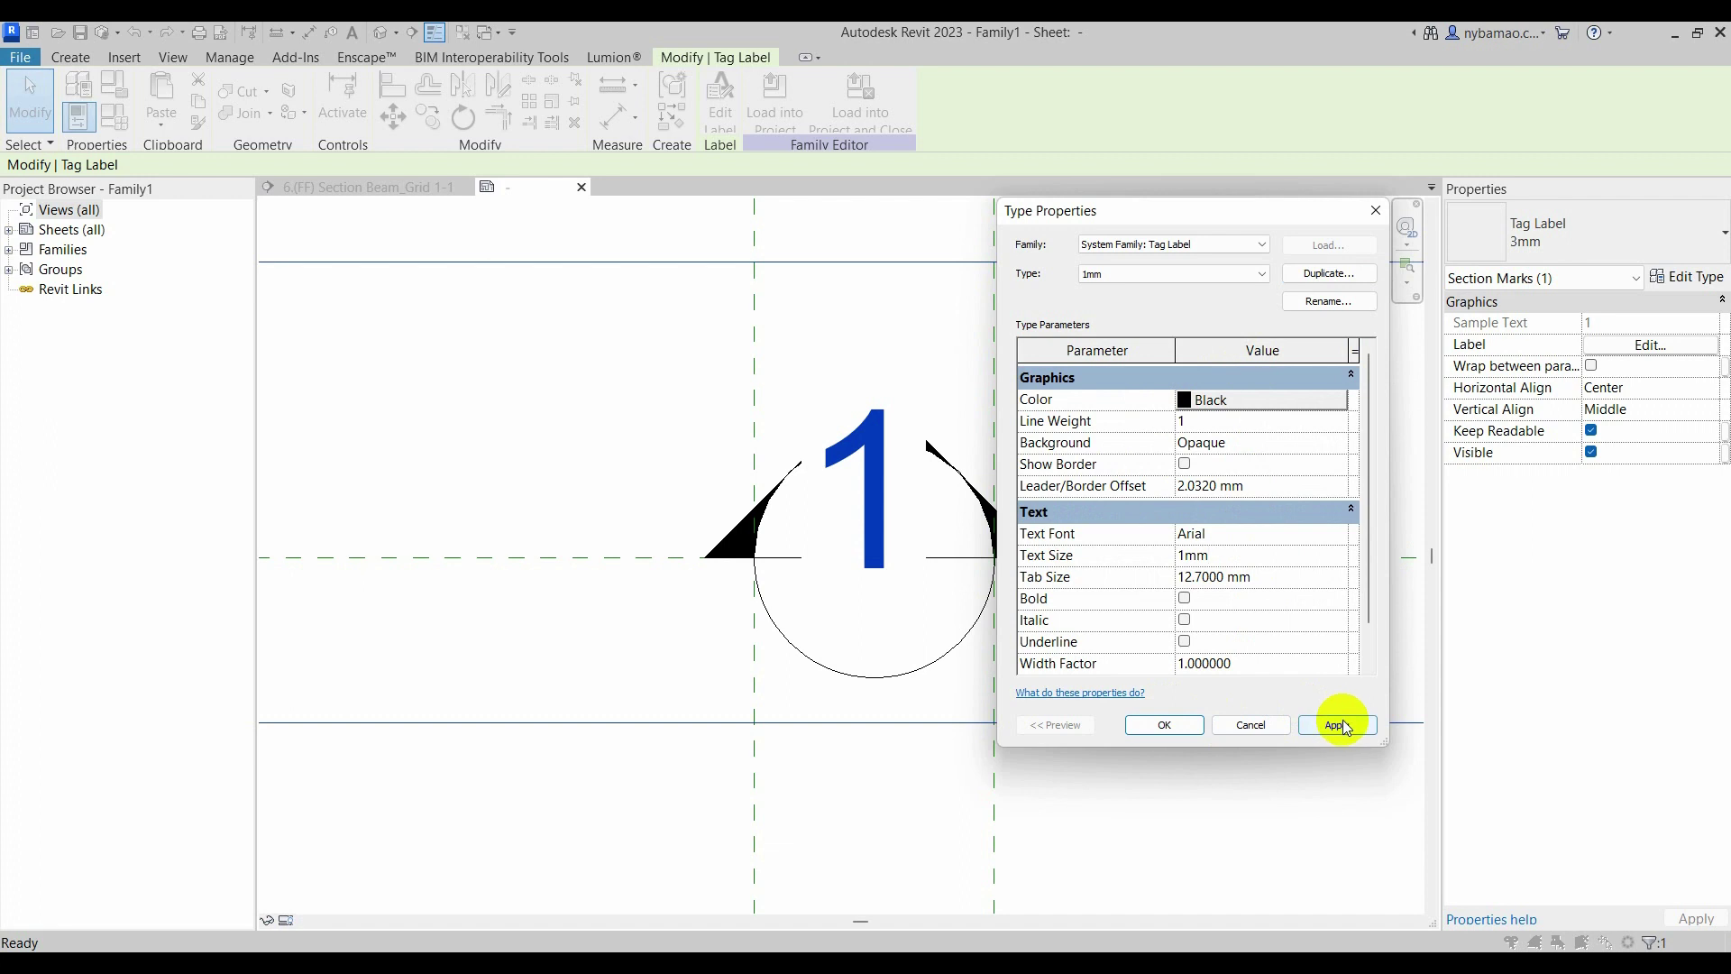
{"action": "left_click", "coordinate": [1164, 725]}
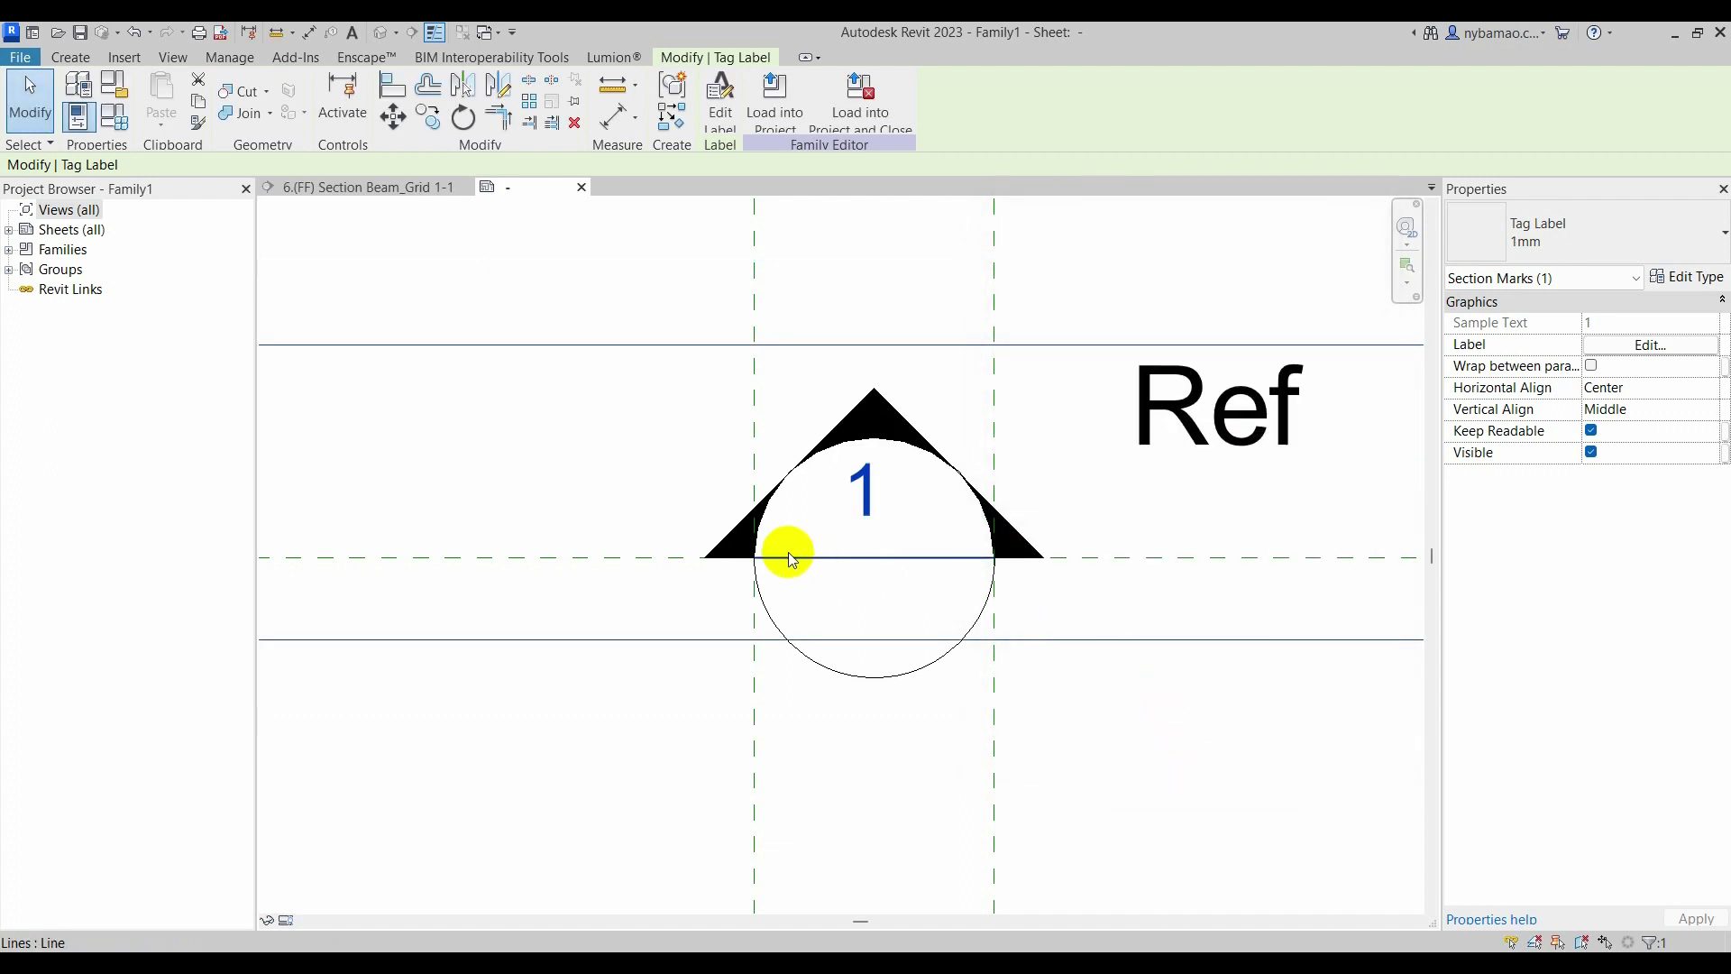
- Narrow the 1 label's box from both sides and nudge it slightly right
{"action": "scroll", "coordinate": [797, 559], "scroll_direction": "down", "scroll_amount": 4}
{"action": "left_click_drag", "start_coordinate": [294, 531], "coordinate": [817, 546]}
{"action": "scroll", "coordinate": [820, 532], "scroll_direction": "up", "scroll_amount": 1}
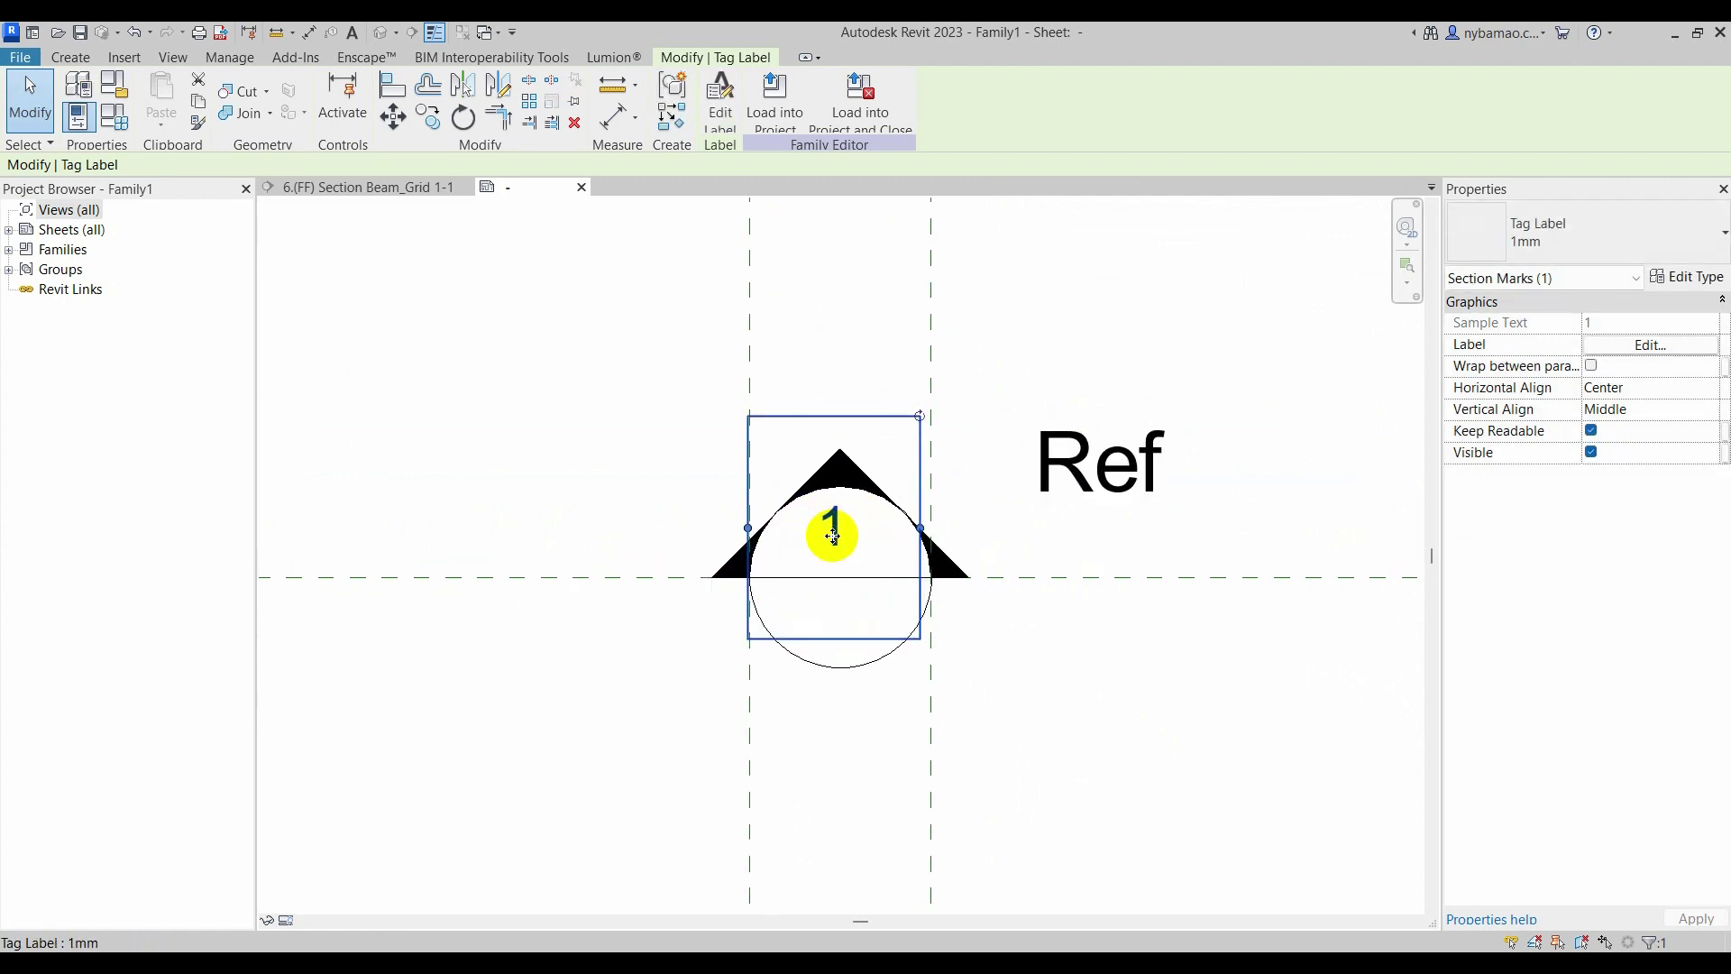
{"action": "scroll", "coordinate": [823, 529], "scroll_direction": "up", "scroll_amount": 3}
{"action": "left_click_drag", "start_coordinate": [704, 532], "coordinate": [734, 532]}
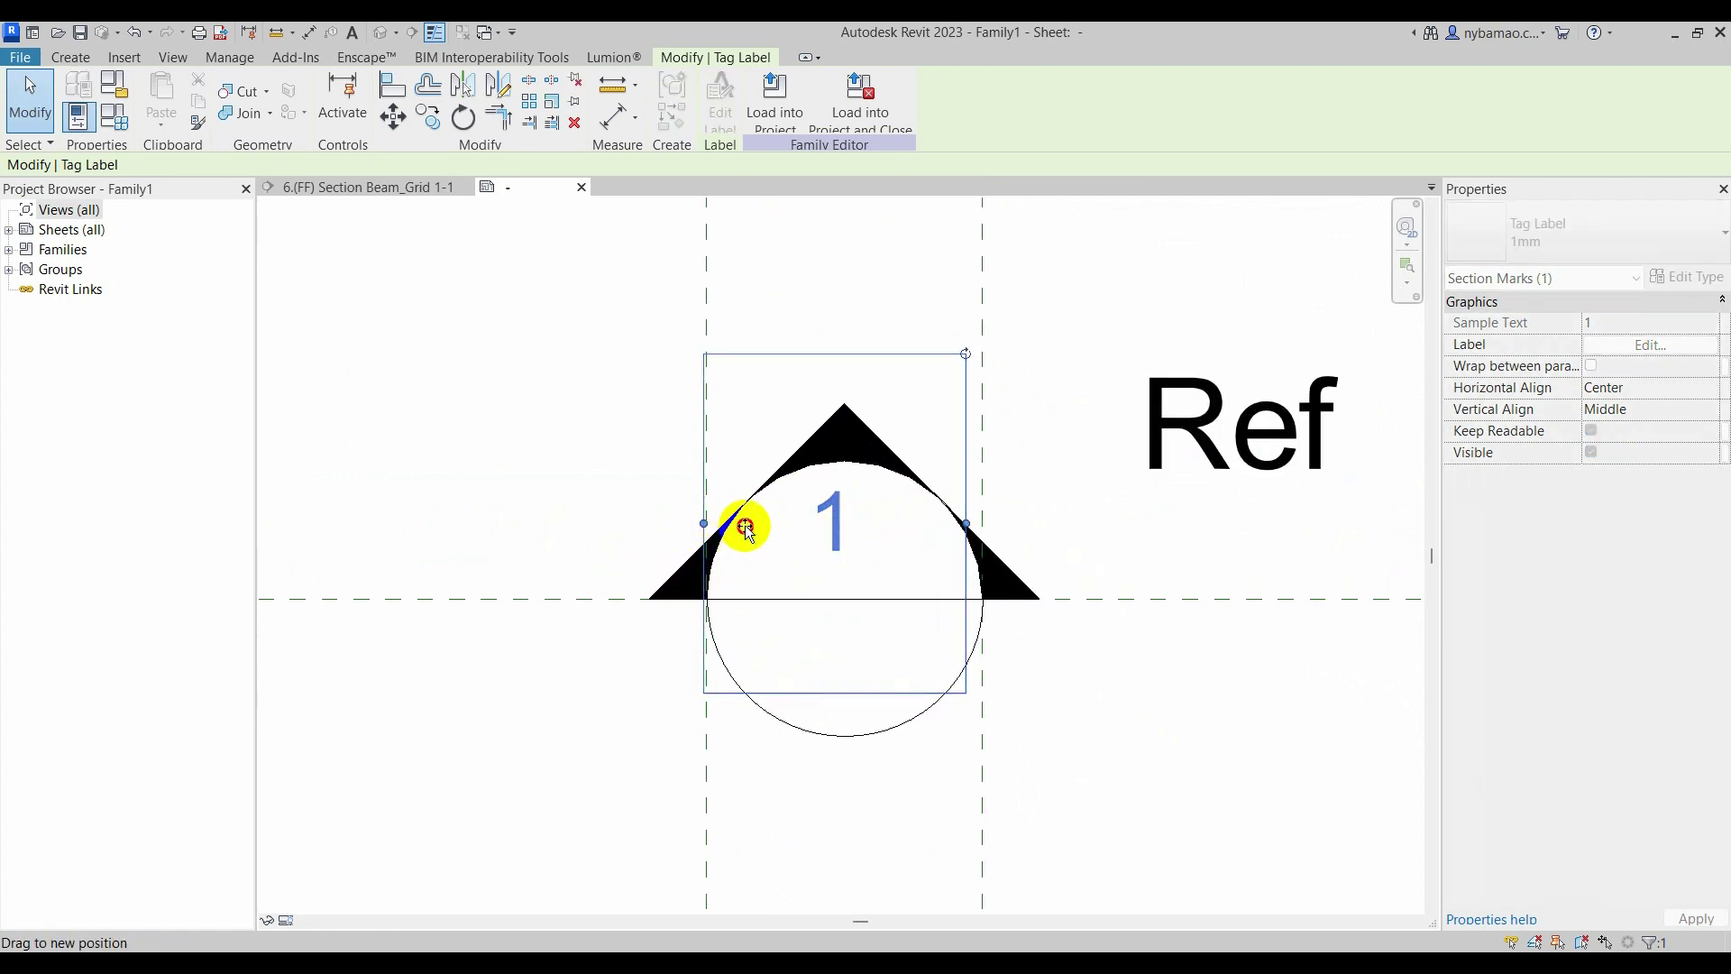
{"action": "left_click_drag", "start_coordinate": [966, 523], "coordinate": [868, 555]}
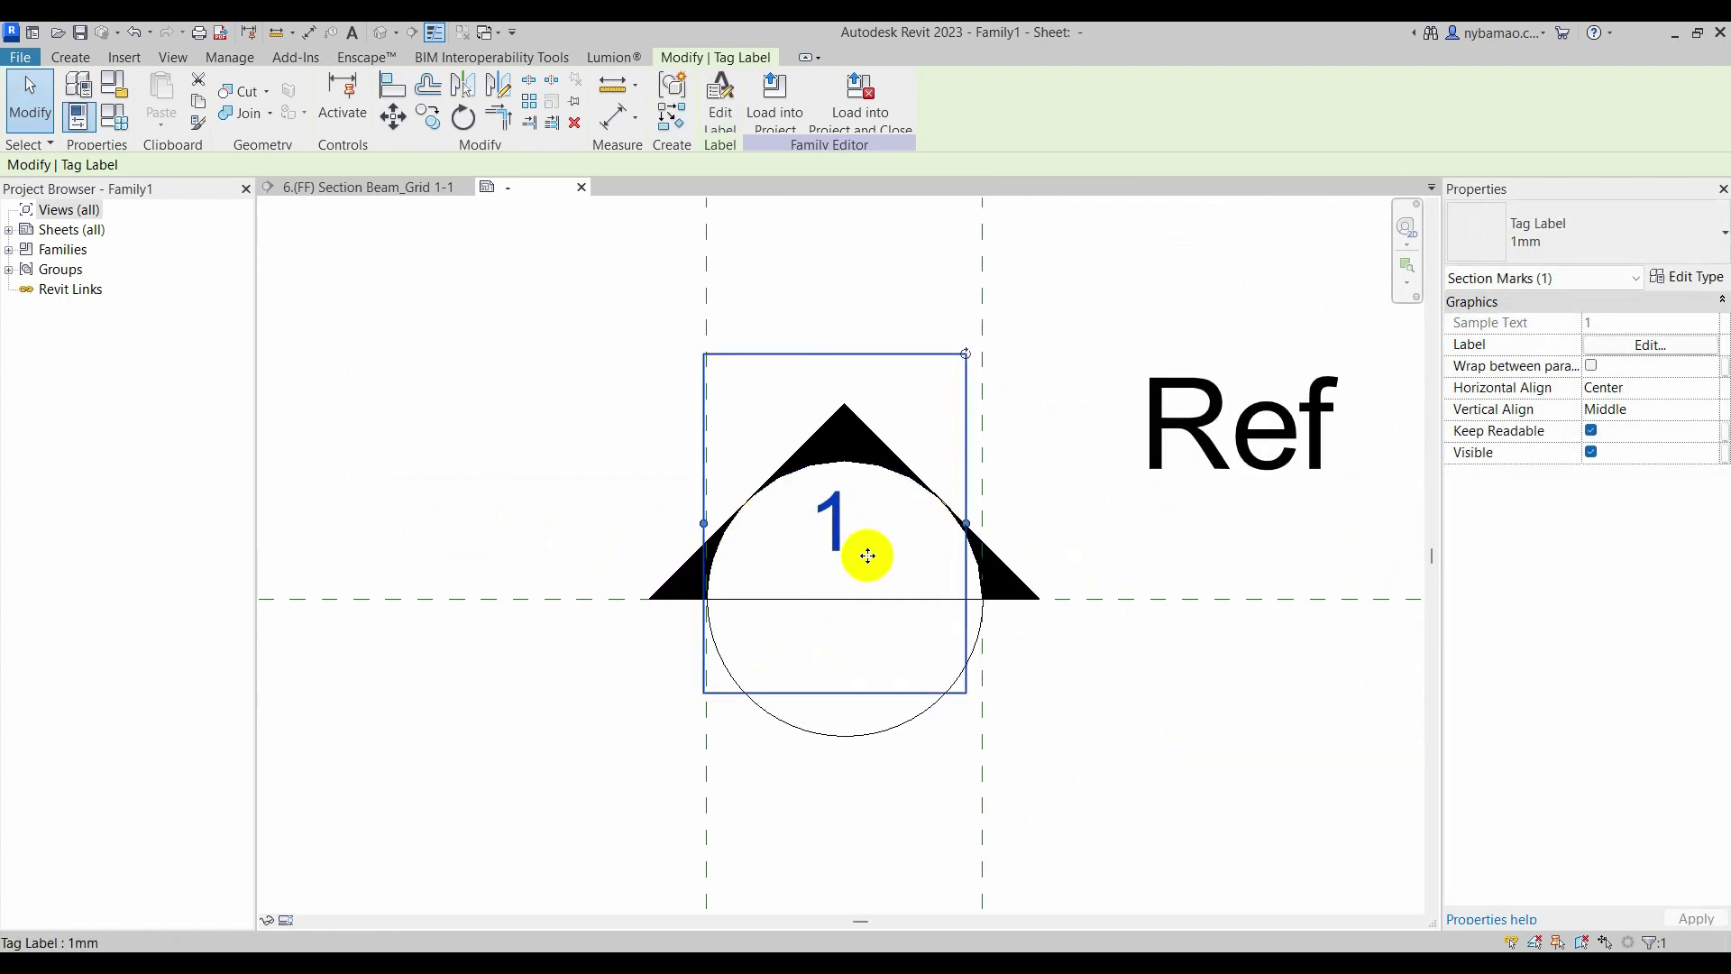
{"action": "key", "text": "Right"}
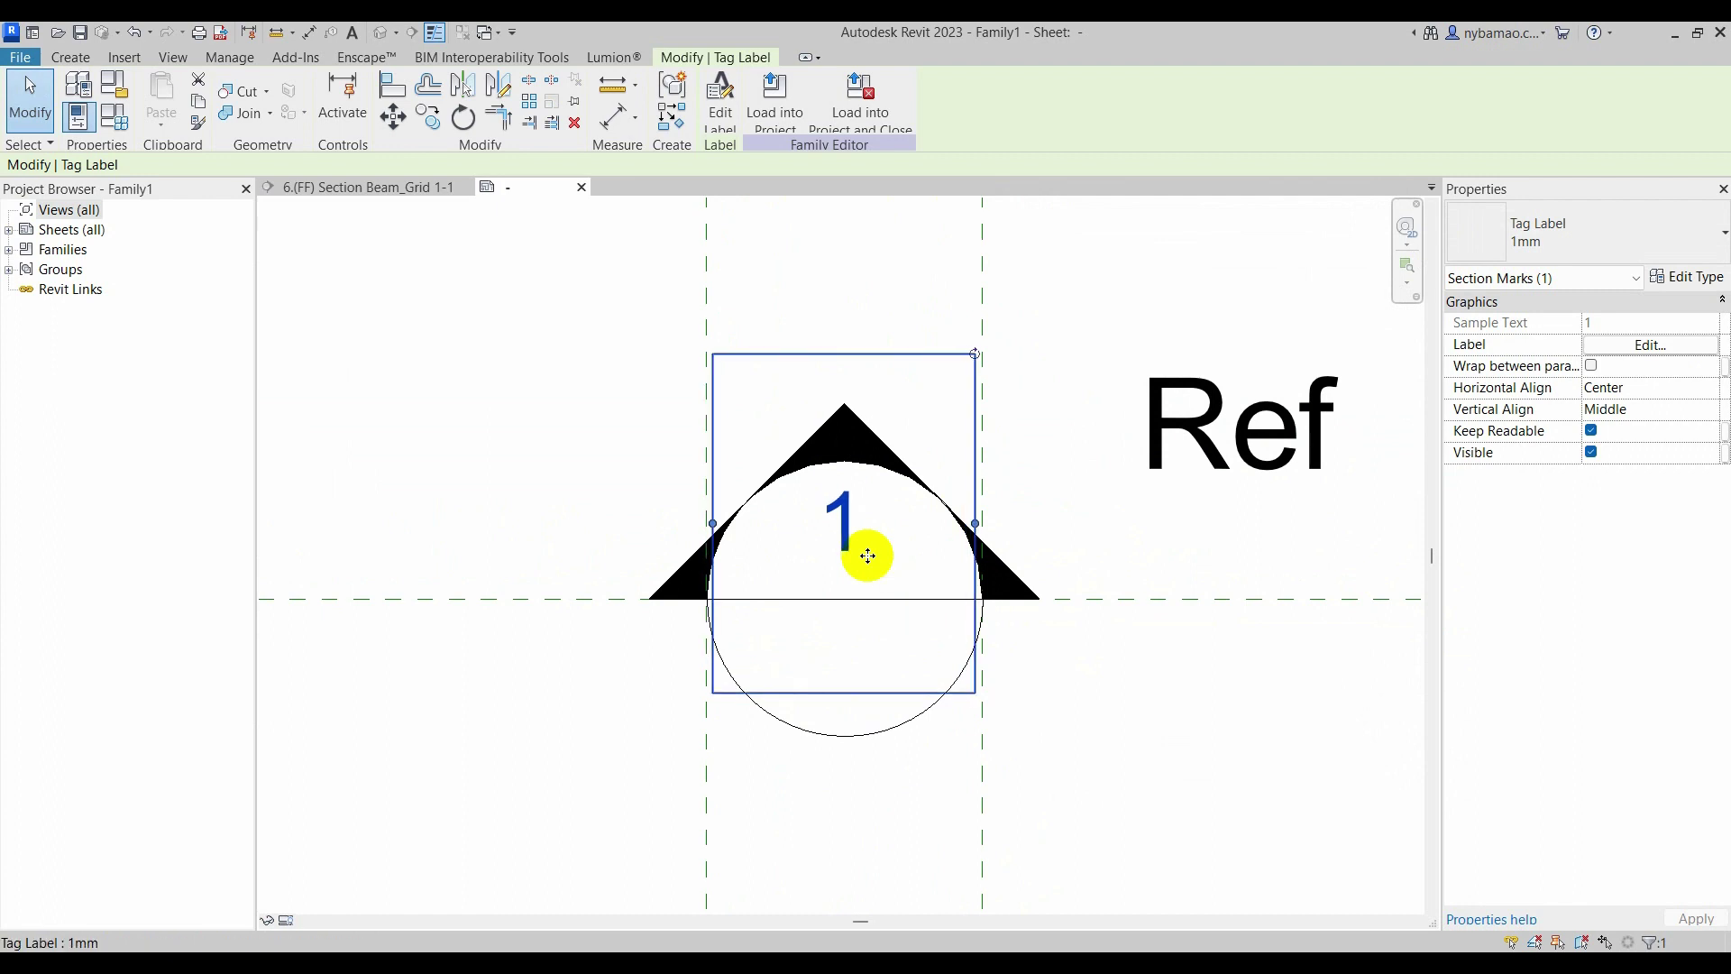
- Check that the 1 label sits centred in the bubble's upper half
{"action": "left_click", "coordinate": [543, 508]}
{"action": "scroll", "coordinate": [739, 497], "scroll_direction": "up", "scroll_amount": 1}
{"action": "scroll", "coordinate": [799, 515], "scroll_direction": "down", "scroll_amount": 1}
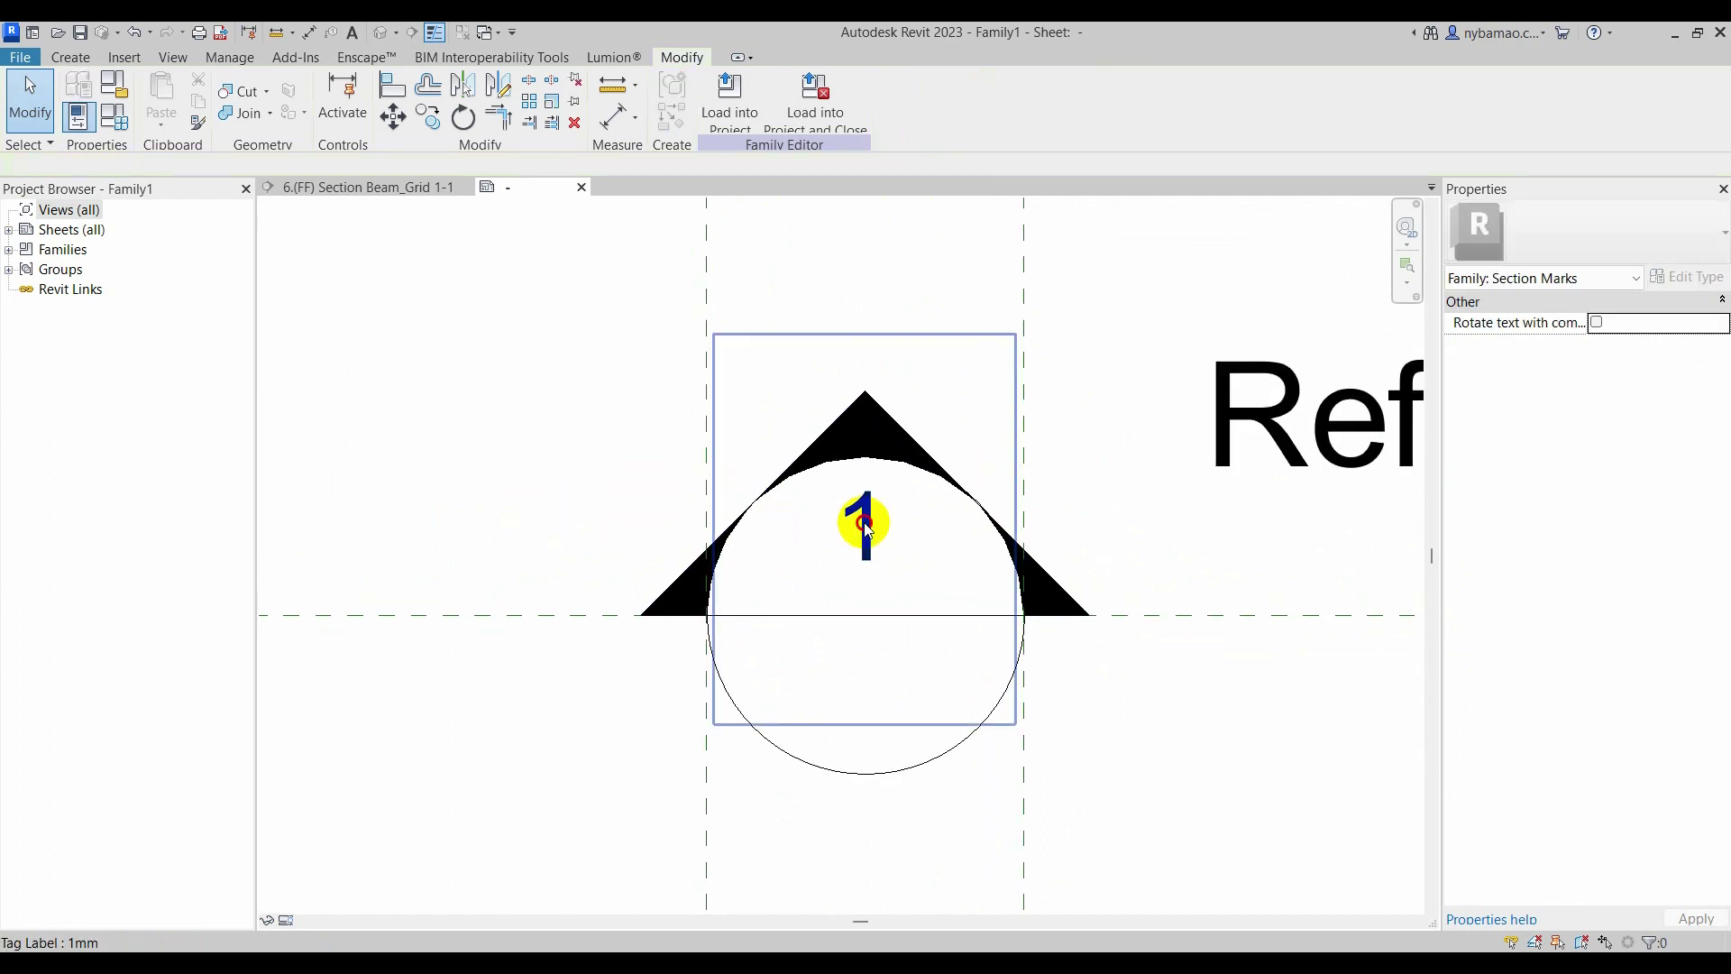
{"action": "left_click", "coordinate": [864, 523]}
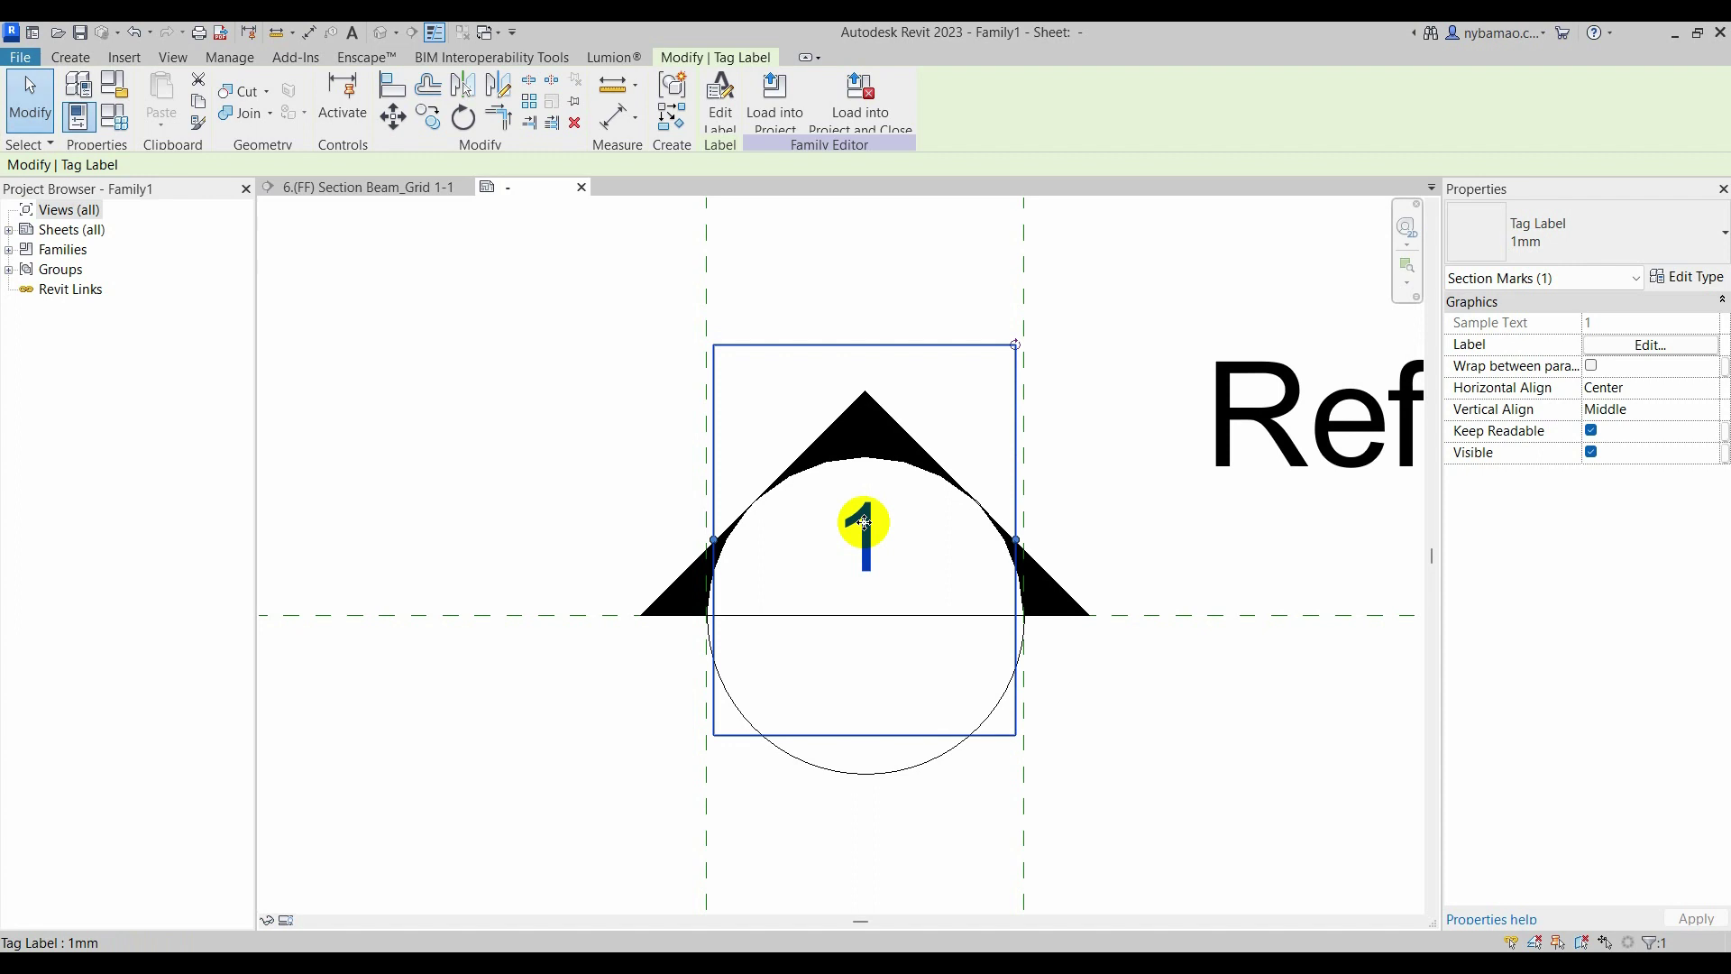
{"action": "left_click", "coordinate": [516, 479]}
{"action": "scroll", "coordinate": [794, 494], "scroll_direction": "down", "scroll_amount": 1}
{"action": "scroll", "coordinate": [841, 687], "scroll_direction": "up", "scroll_amount": 1}
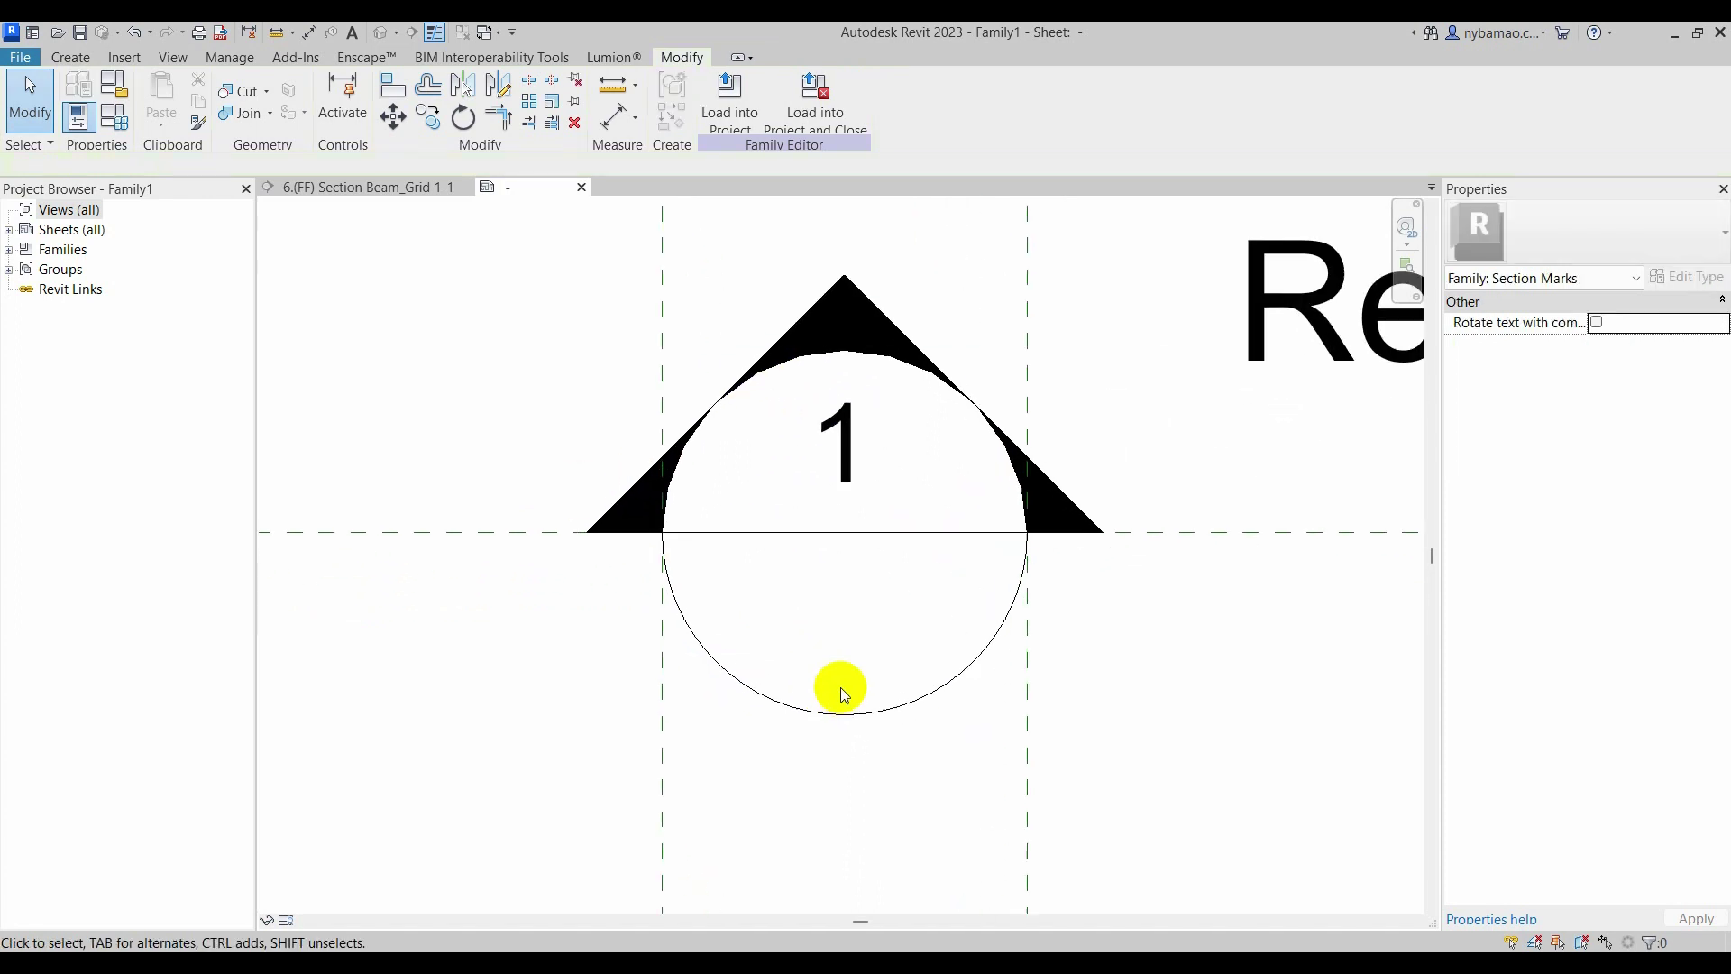
{"action": "scroll", "coordinate": [787, 688], "scroll_direction": "down", "scroll_amount": 1}
{"action": "left_click", "coordinate": [90, 56]}
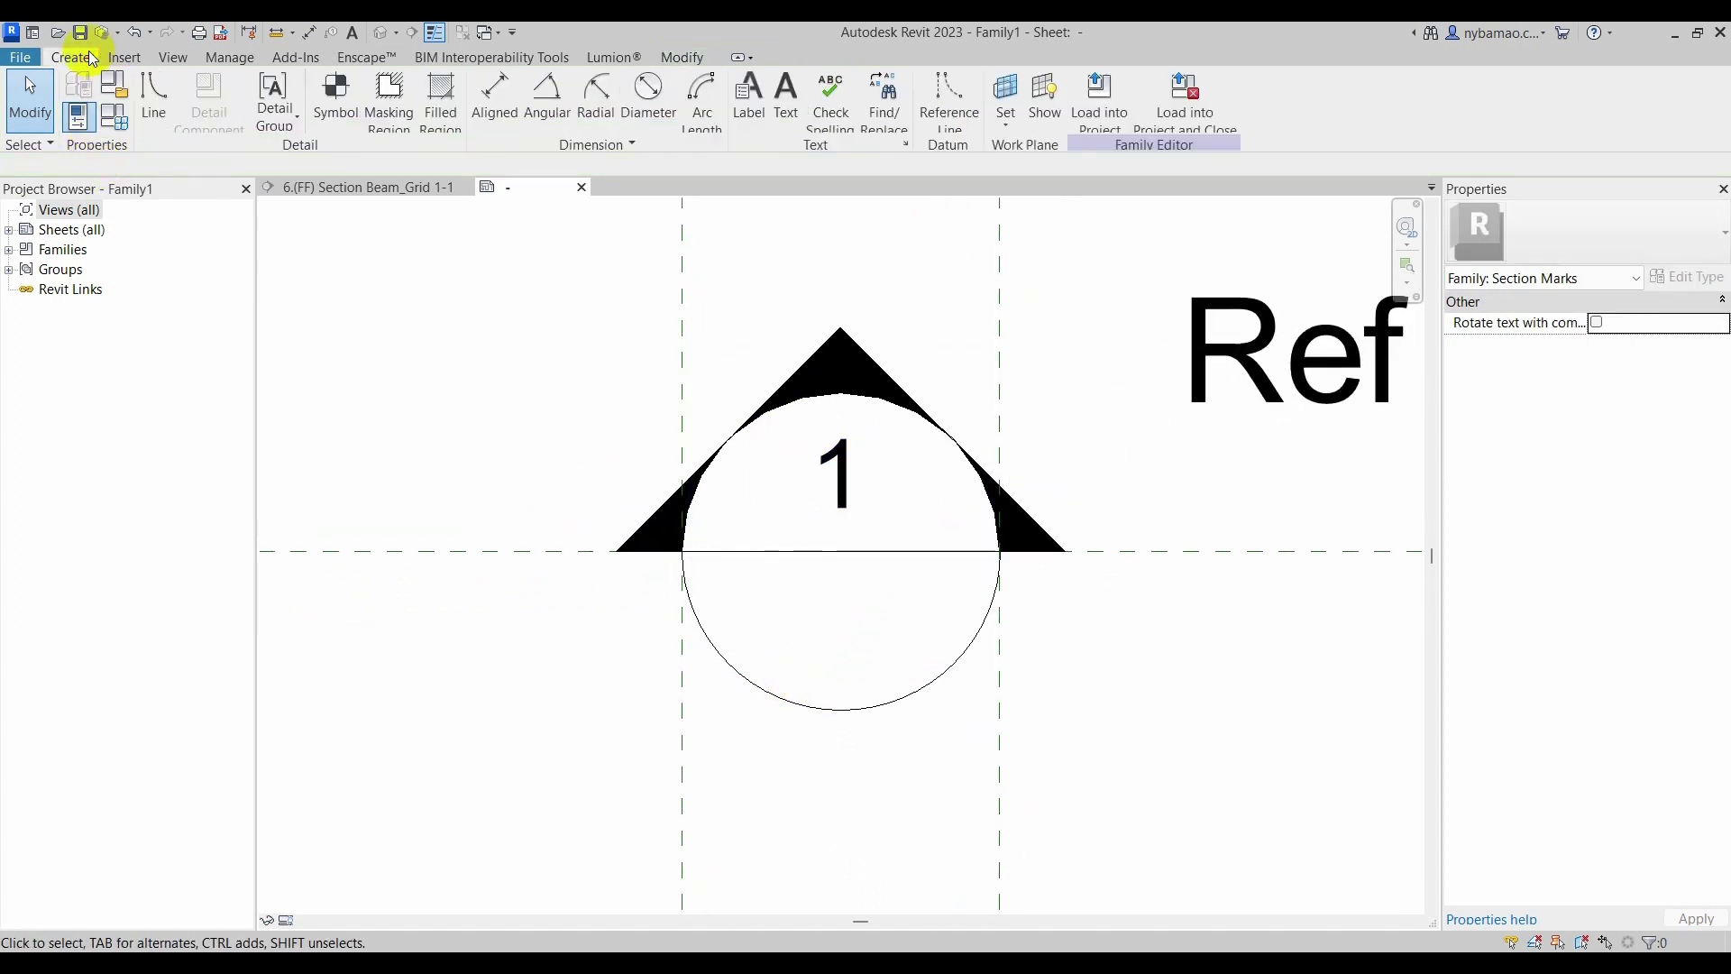
- Place a Sheet Number label in the lower half of the bubble
{"action": "left_click", "coordinate": [746, 91]}
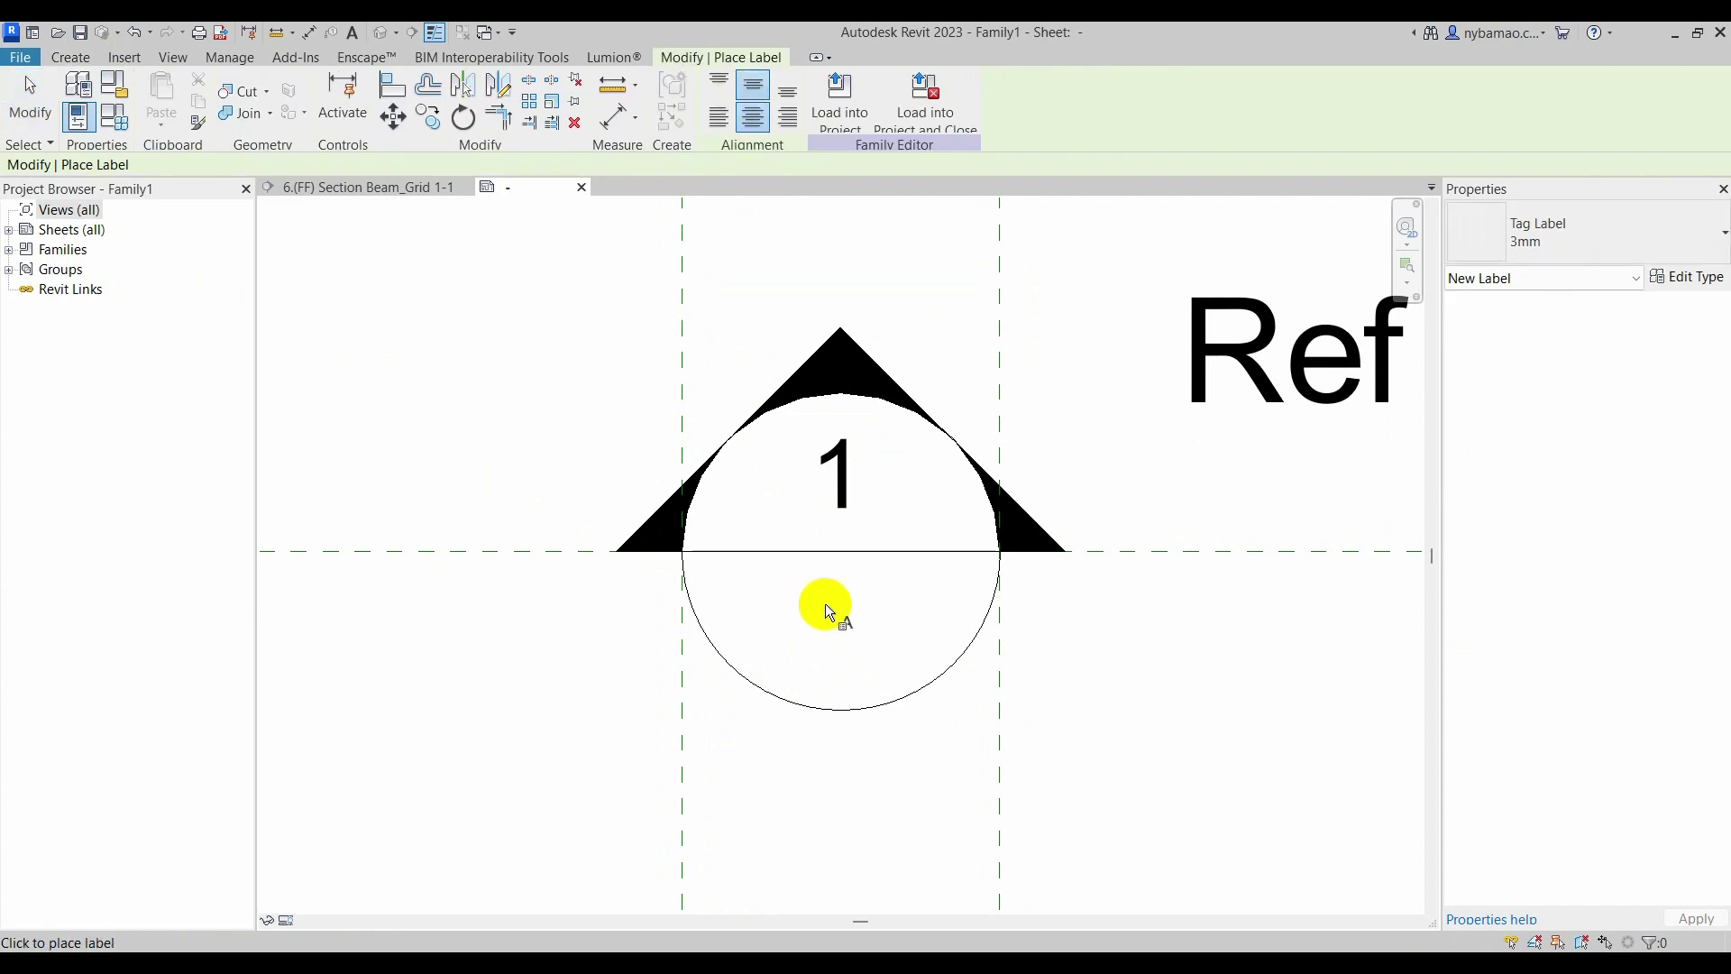
{"action": "left_click", "coordinate": [827, 610]}
{"action": "left_click", "coordinate": [604, 596]}
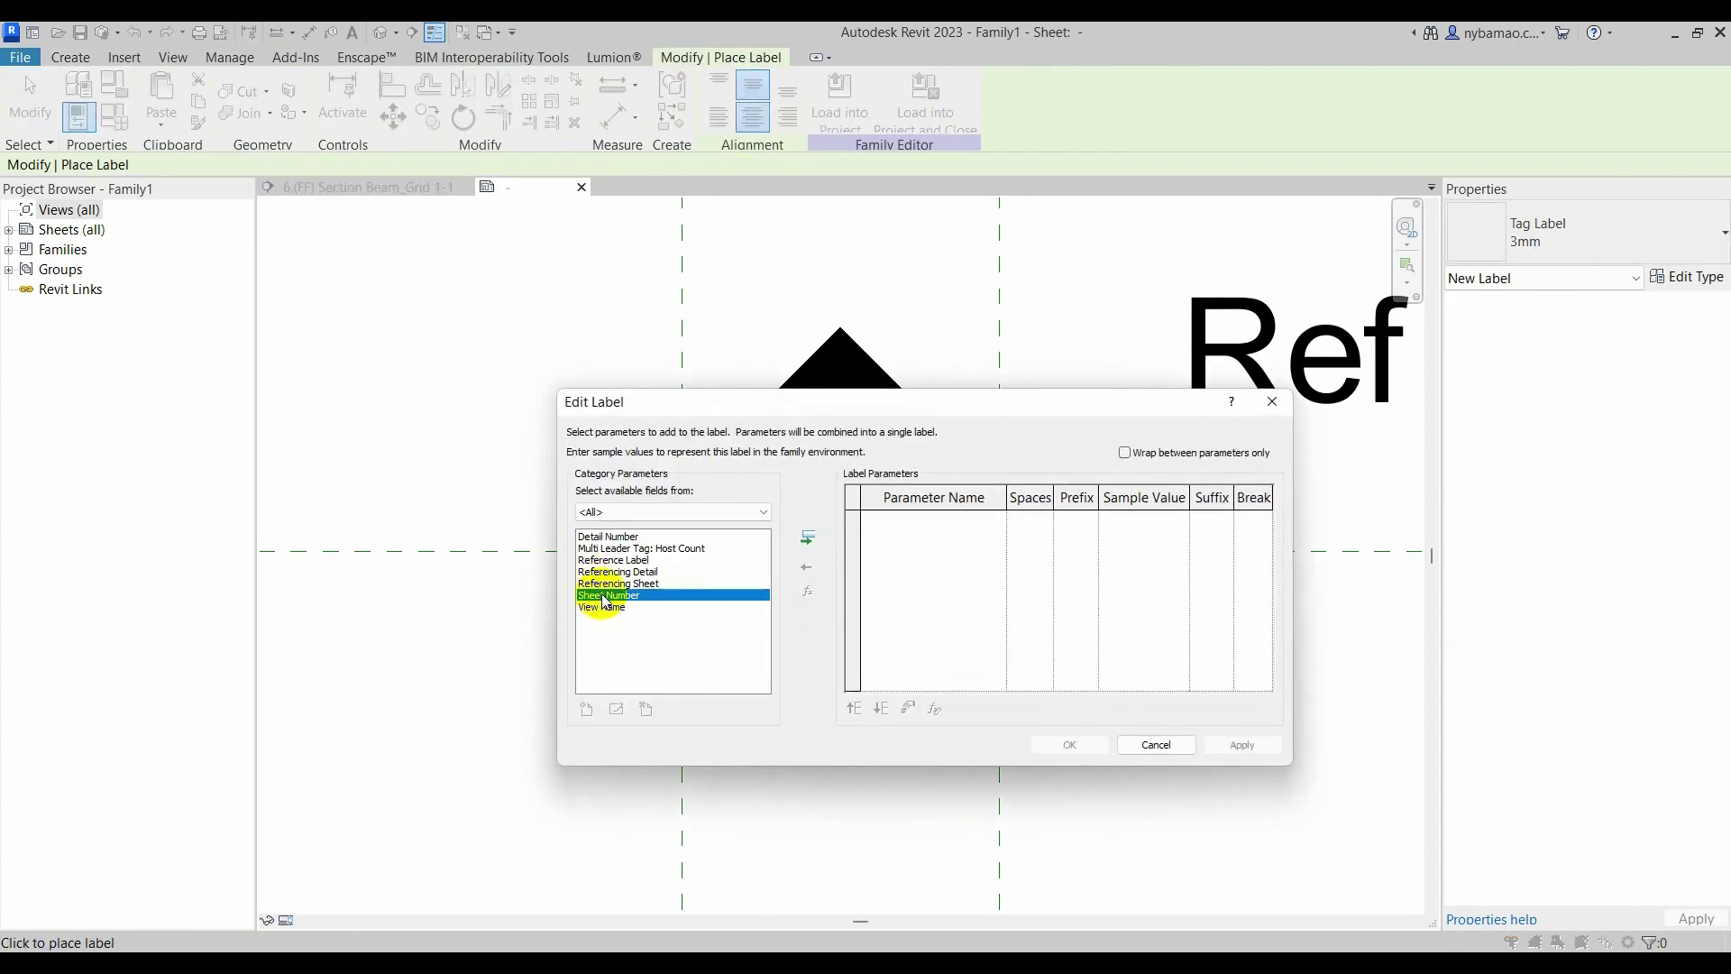
{"action": "left_click", "coordinate": [807, 544]}
{"action": "left_click", "coordinate": [1064, 744]}
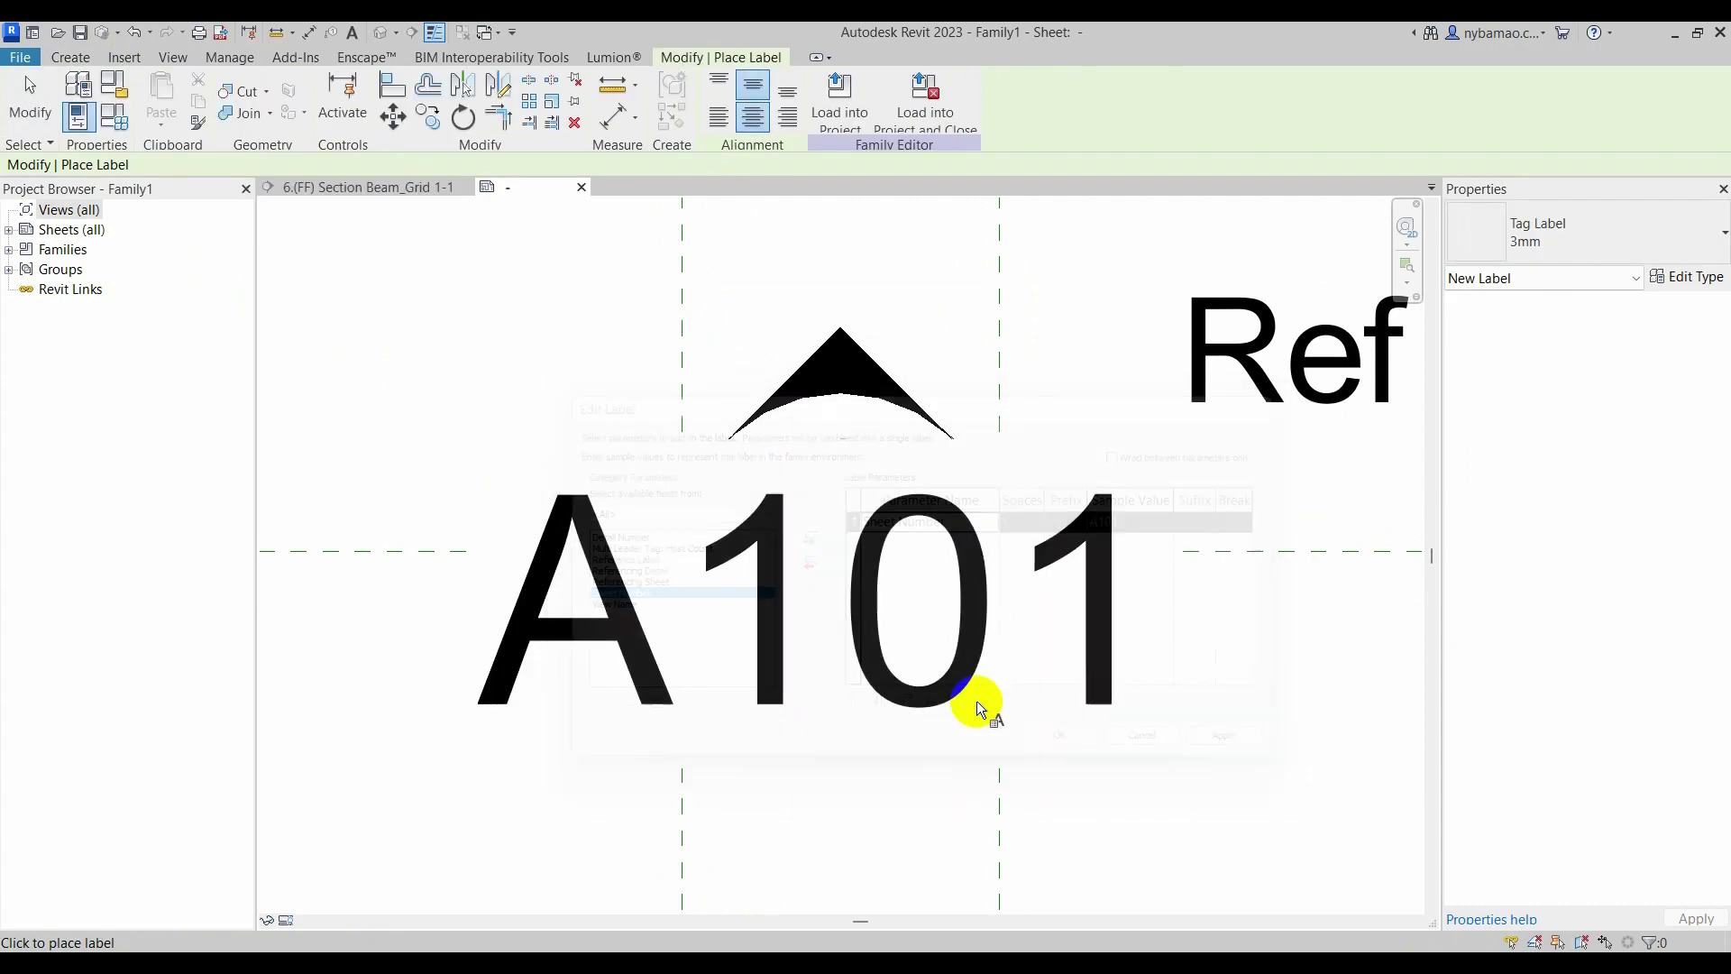
{"action": "left_click", "coordinate": [30, 99]}
{"action": "scroll", "coordinate": [734, 490], "scroll_direction": "down", "scroll_amount": 2}
{"action": "scroll", "coordinate": [760, 518], "scroll_direction": "down", "scroll_amount": 3}
{"action": "scroll", "coordinate": [763, 516], "scroll_direction": "up", "scroll_amount": 1}
- Set the A101 label to the 1mm tag label type and narrow its box from the right
{"action": "left_click", "coordinate": [811, 559]}
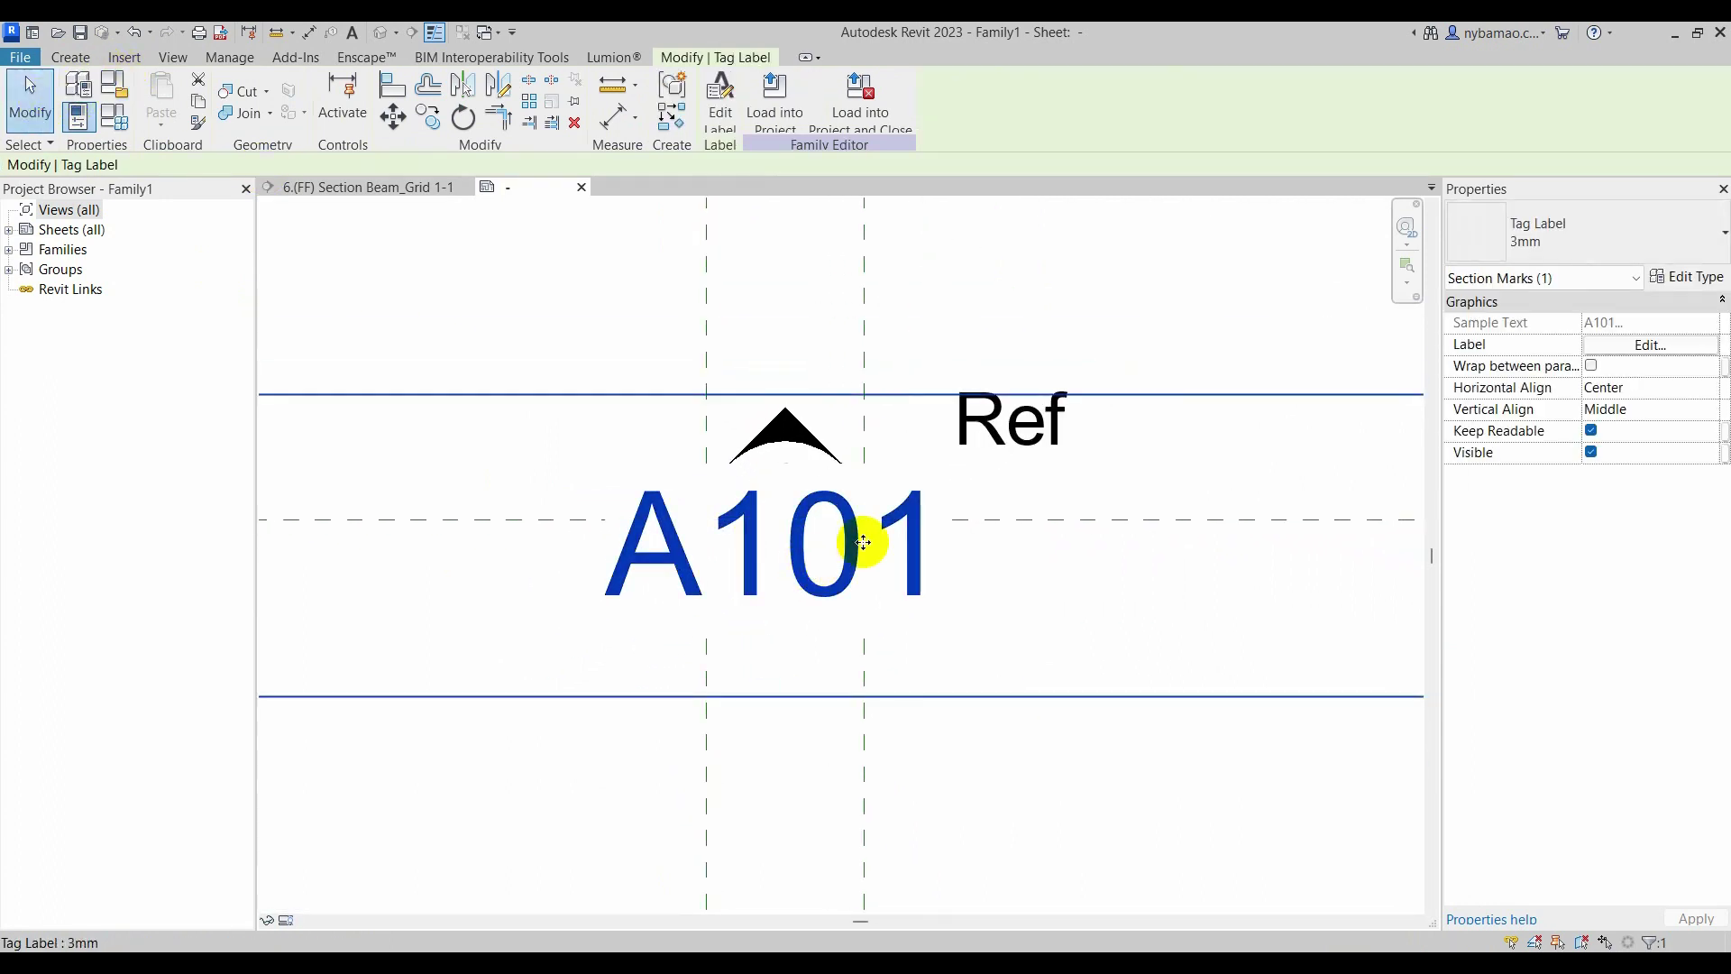
{"action": "left_click", "coordinate": [1516, 254]}
{"action": "left_click", "coordinate": [1492, 345]}
{"action": "left_click", "coordinate": [819, 630]}
{"action": "scroll", "coordinate": [788, 525], "scroll_direction": "up", "scroll_amount": 2}
{"action": "left_click", "coordinate": [788, 525]}
{"action": "scroll", "coordinate": [788, 525], "scroll_direction": "down", "scroll_amount": 2}
{"action": "scroll", "coordinate": [789, 525], "scroll_direction": "down", "scroll_amount": 1}
{"action": "left_click_drag", "start_coordinate": [1246, 521], "coordinate": [1030, 550]}
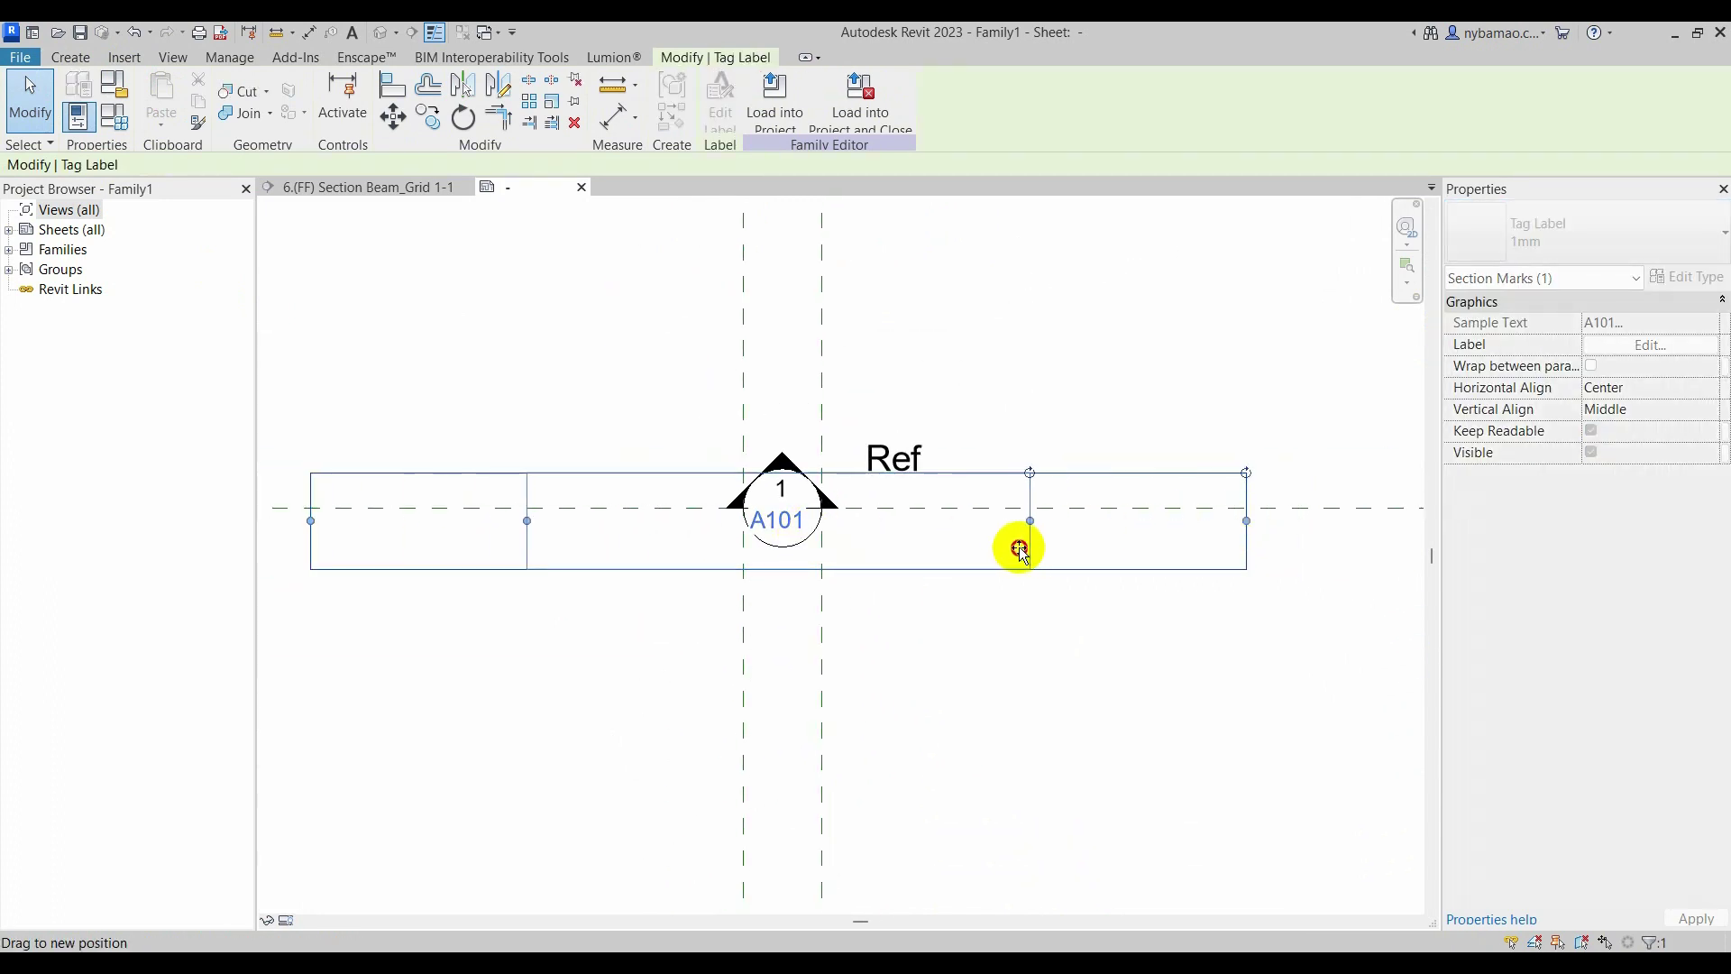
- Narrow the A101 label's box from both sides
{"action": "left_click_drag", "start_coordinate": [910, 549], "coordinate": [909, 549]}
{"action": "scroll", "coordinate": [762, 515], "scroll_direction": "up", "scroll_amount": 2}
{"action": "scroll", "coordinate": [811, 518], "scroll_direction": "up", "scroll_amount": 2}
{"action": "scroll", "coordinate": [858, 522], "scroll_direction": "up", "scroll_amount": 1}
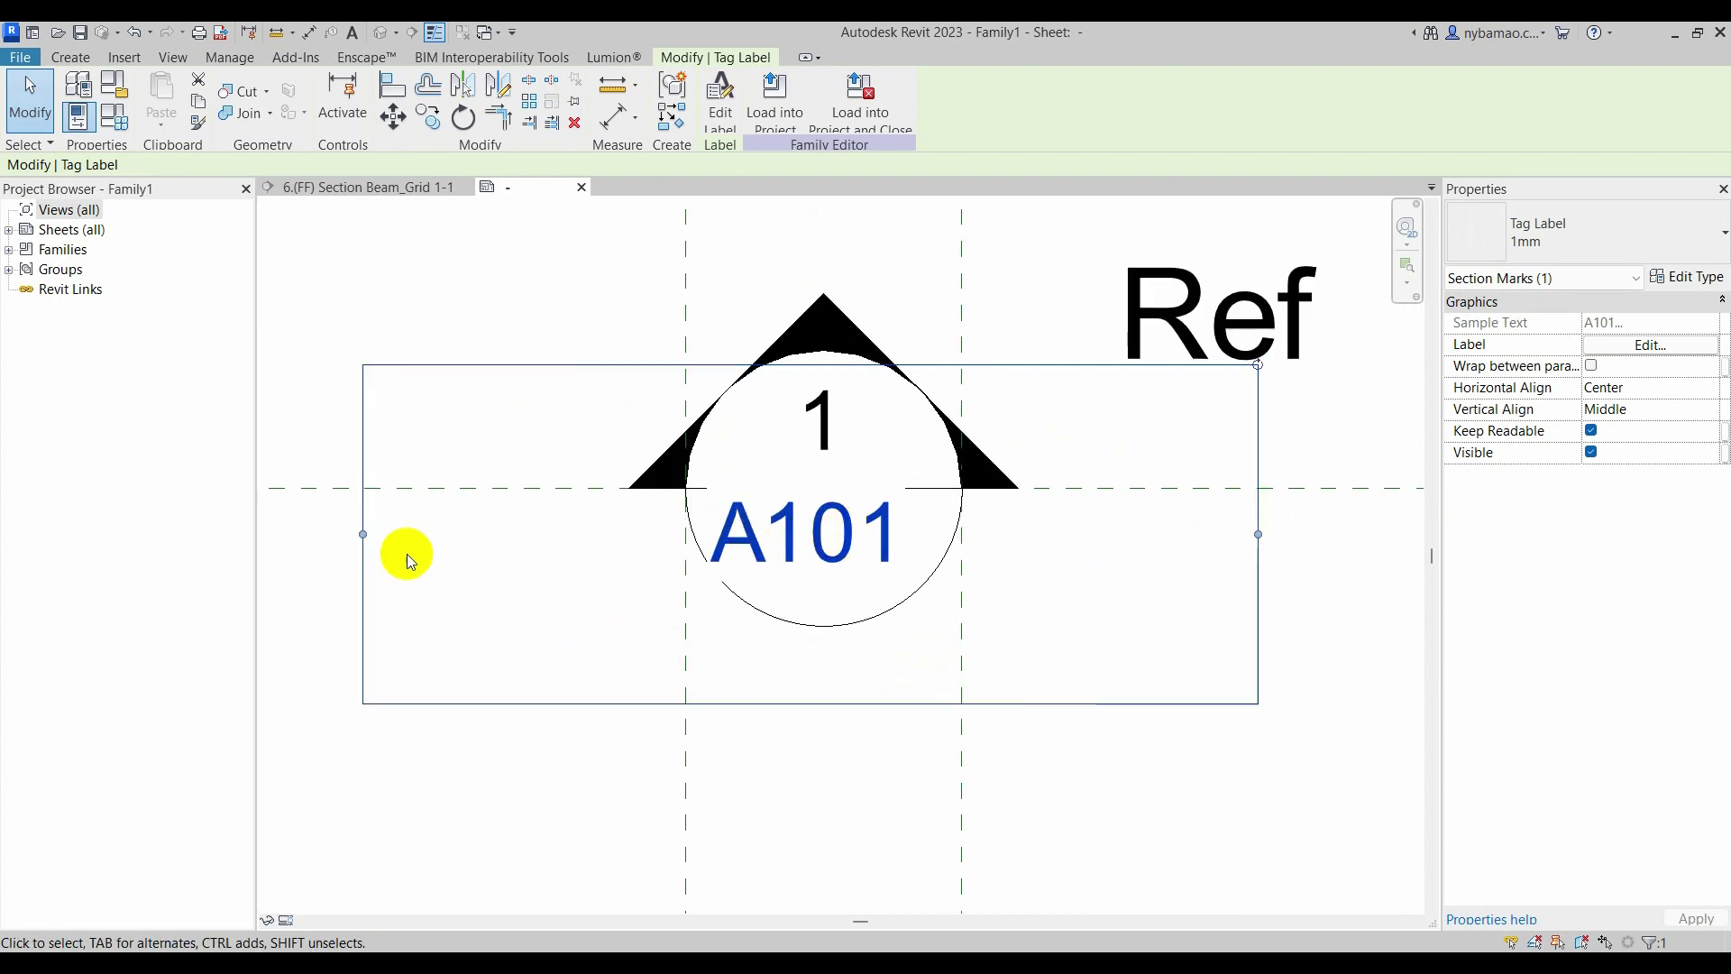
{"action": "left_click_drag", "start_coordinate": [369, 533], "coordinate": [498, 539]}
{"action": "left_click", "coordinate": [484, 270]}
{"action": "scroll", "coordinate": [851, 612], "scroll_direction": "up", "scroll_amount": 2}
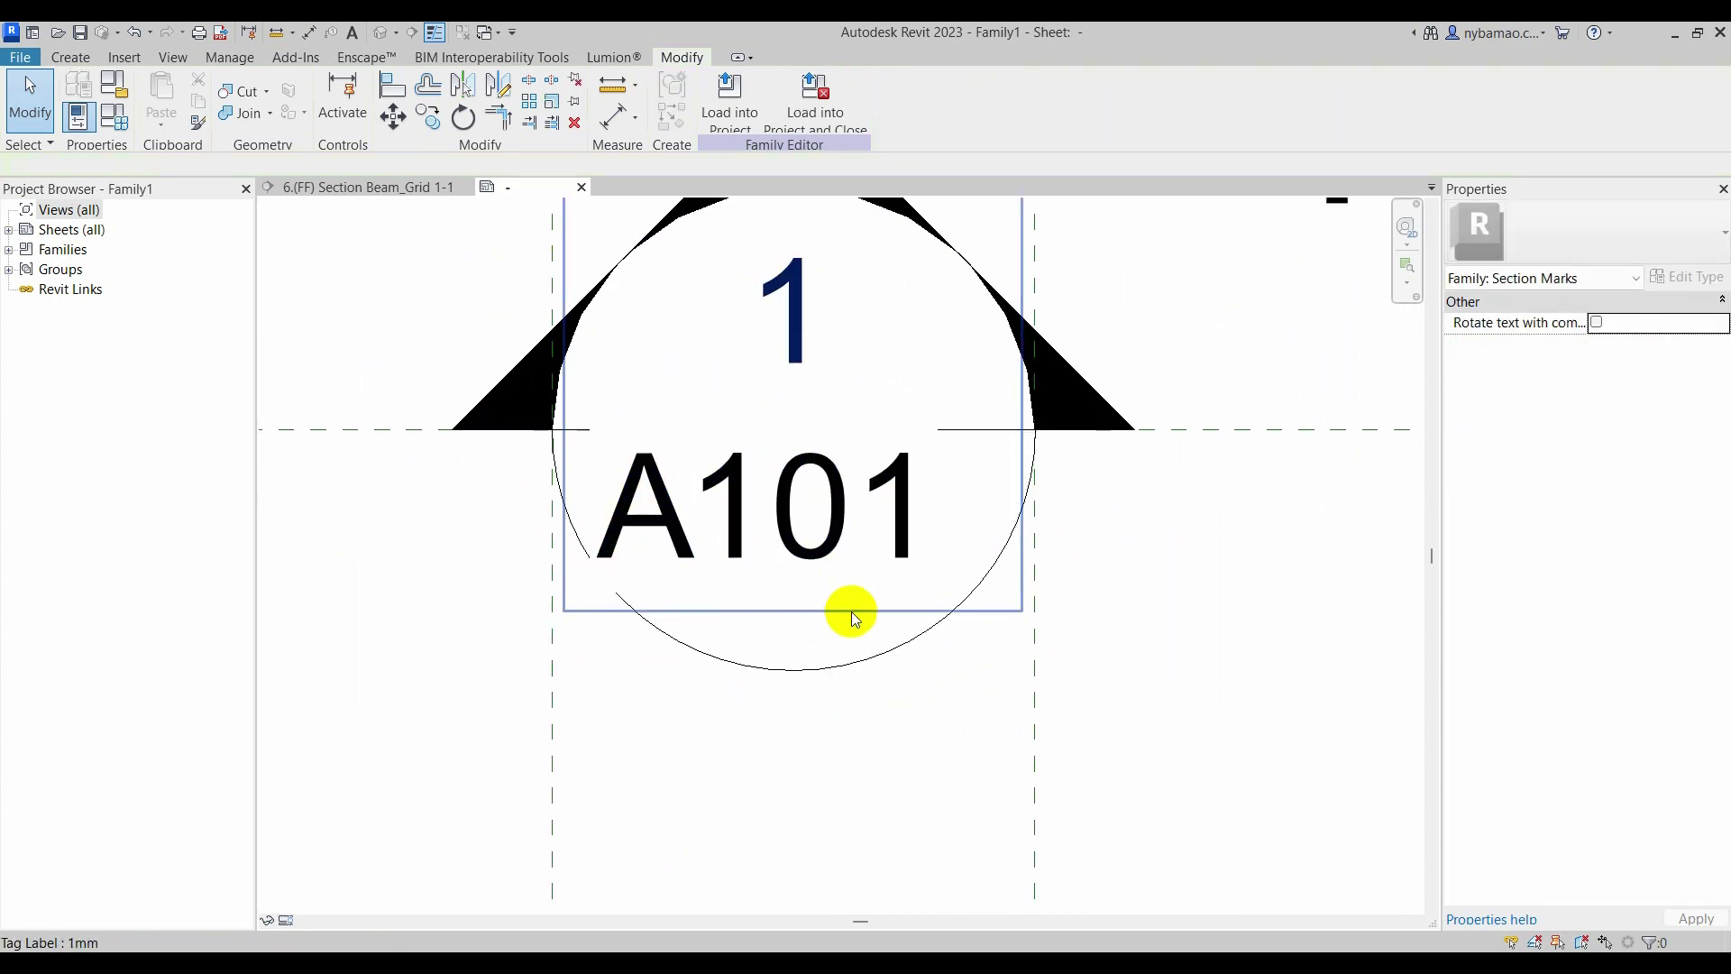
{"action": "left_click", "coordinate": [689, 502]}
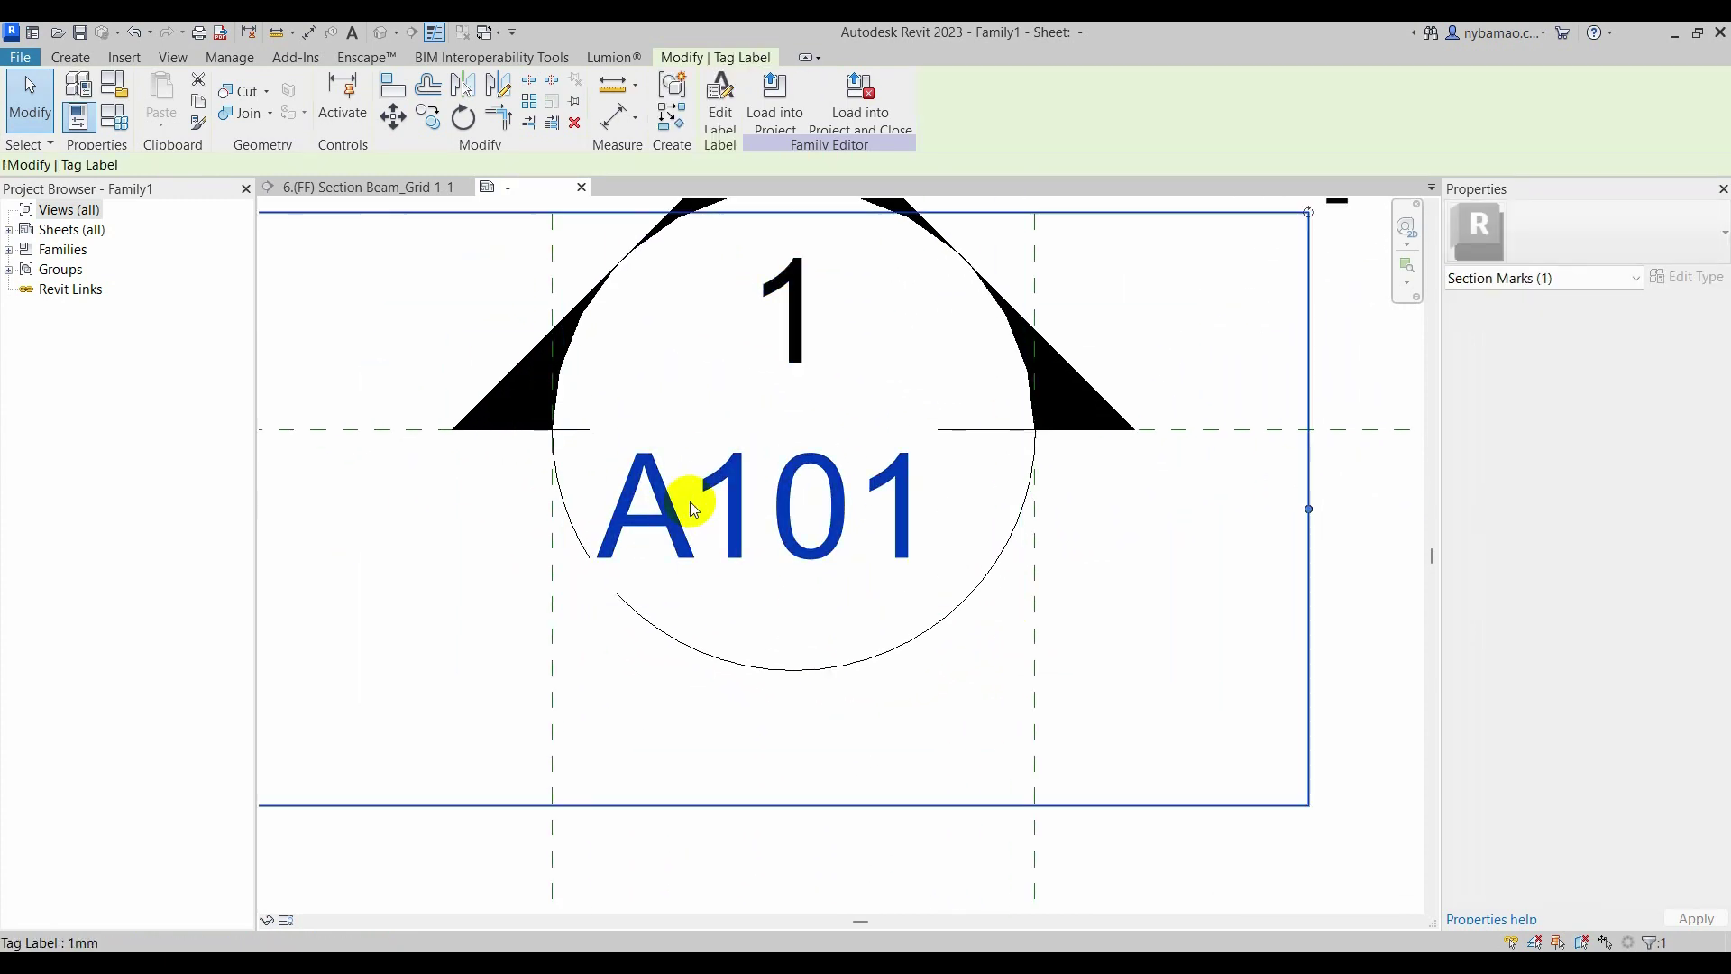
- Nudge A101 down and right into the circle's lower half, then view the whole symbol
{"action": "key", "text": "Right"}
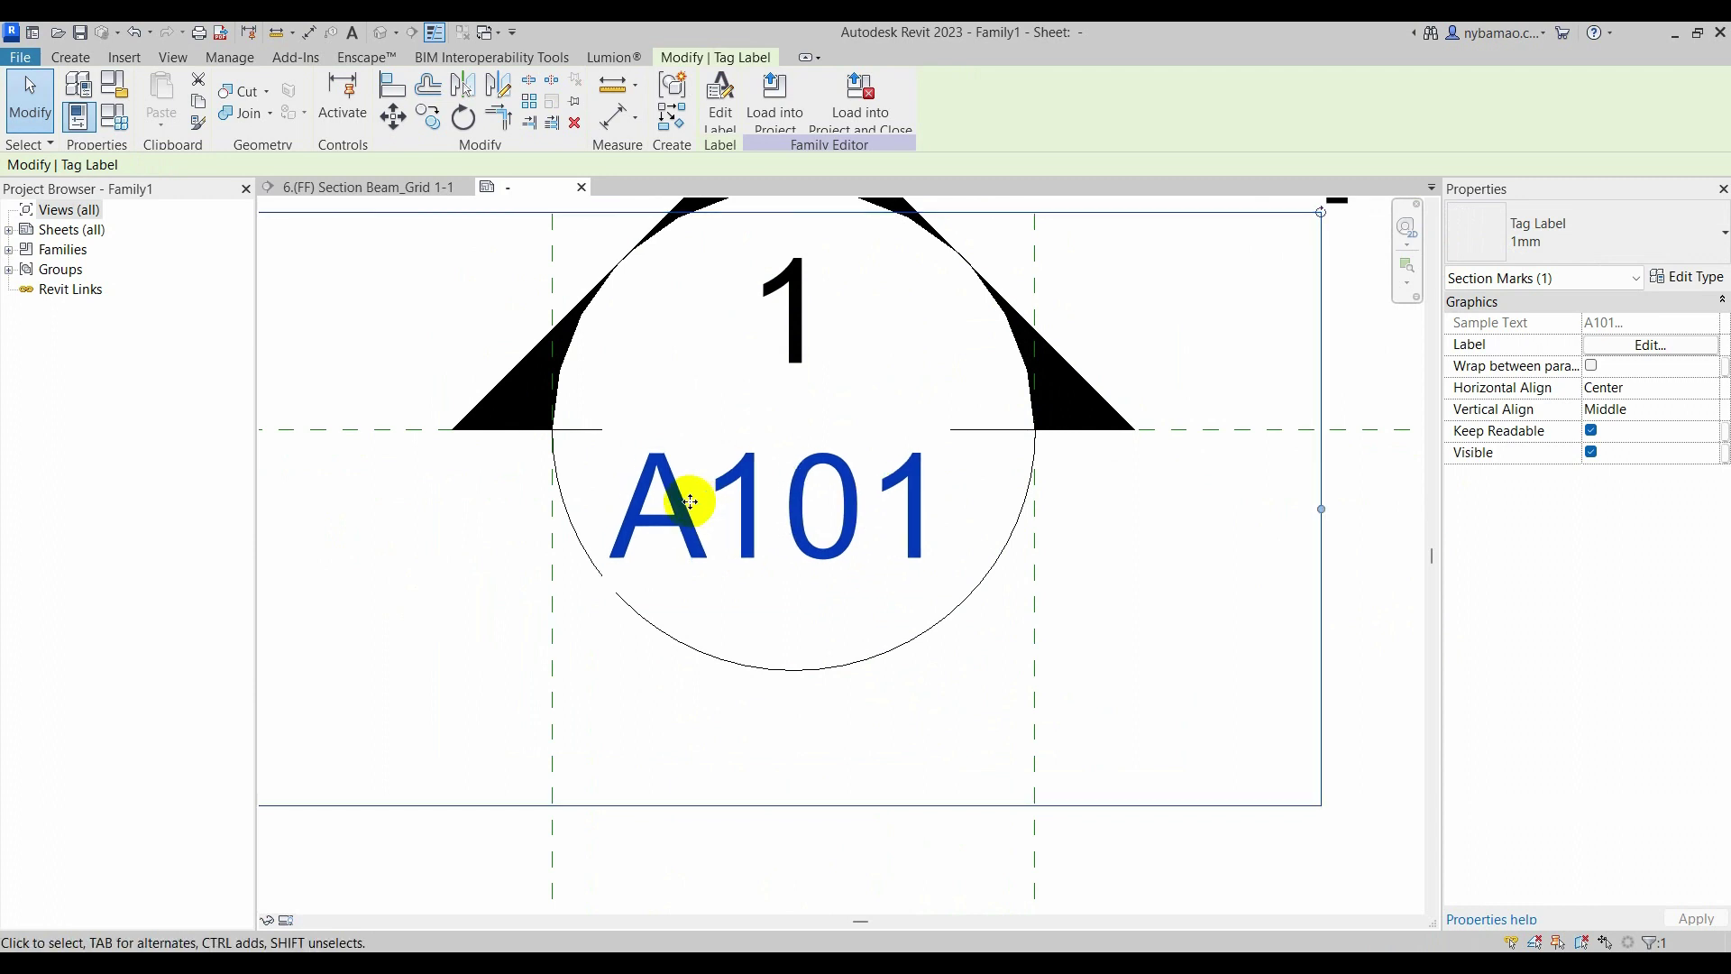
{"action": "key", "text": "Down"}
{"action": "key", "text": "Down"}
{"action": "key", "text": "Right"}
{"action": "key", "text": "Right"}
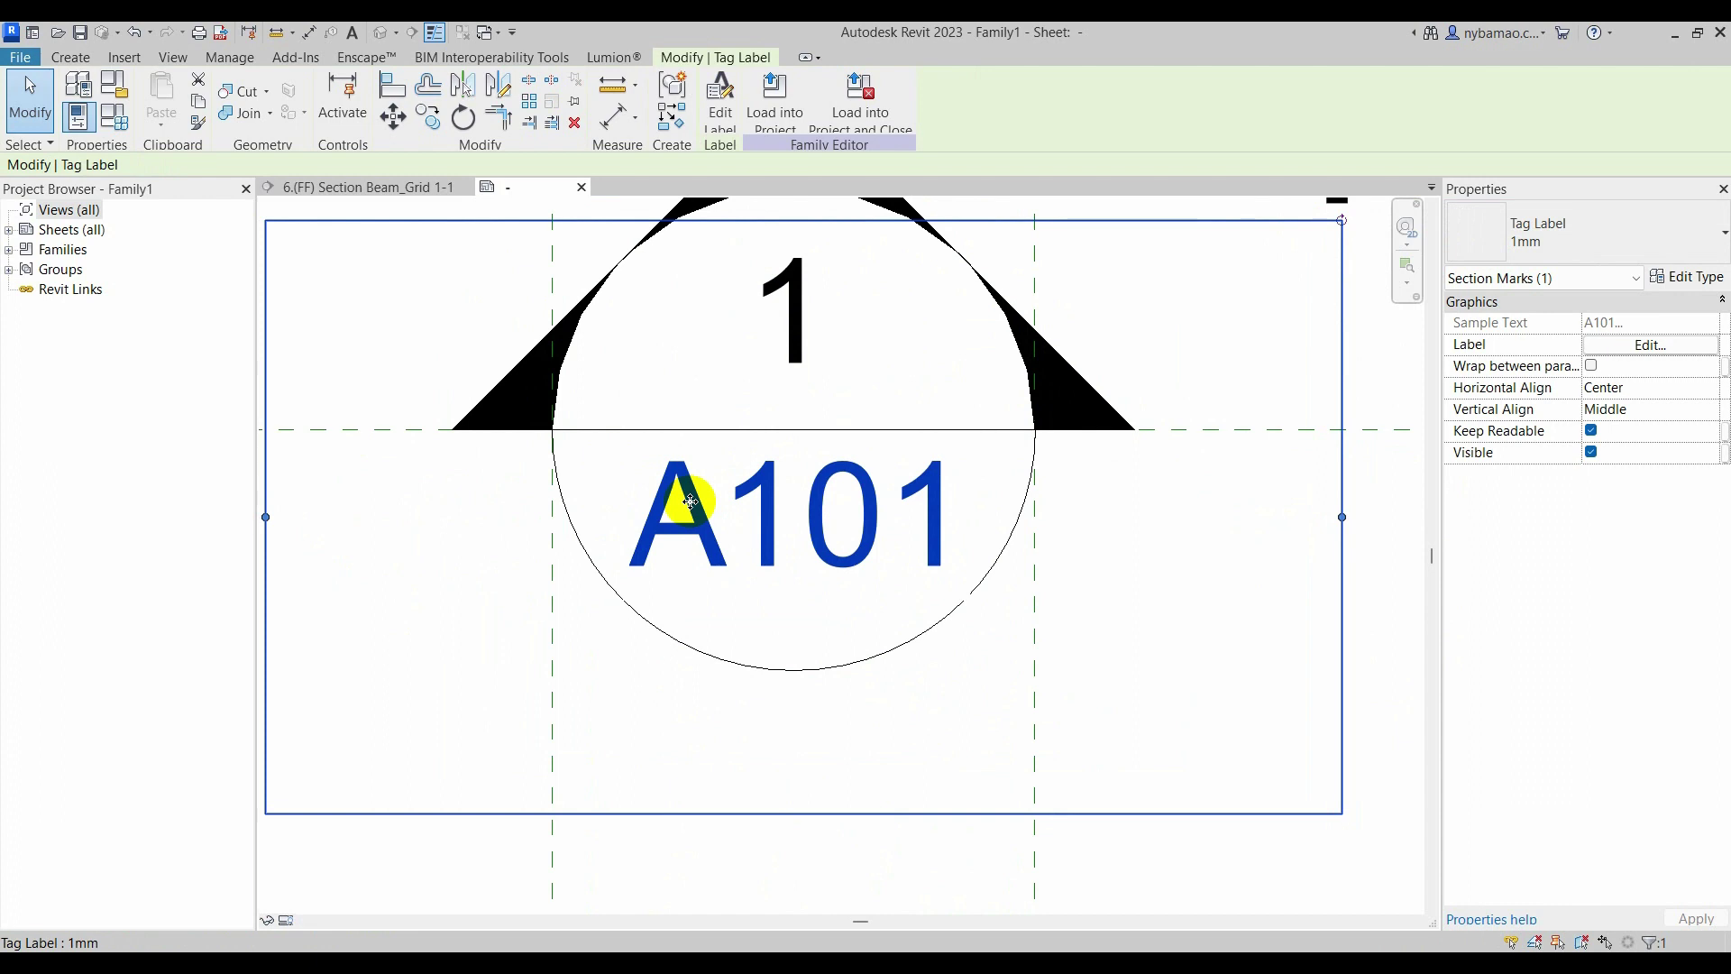
{"action": "key", "text": "Down"}
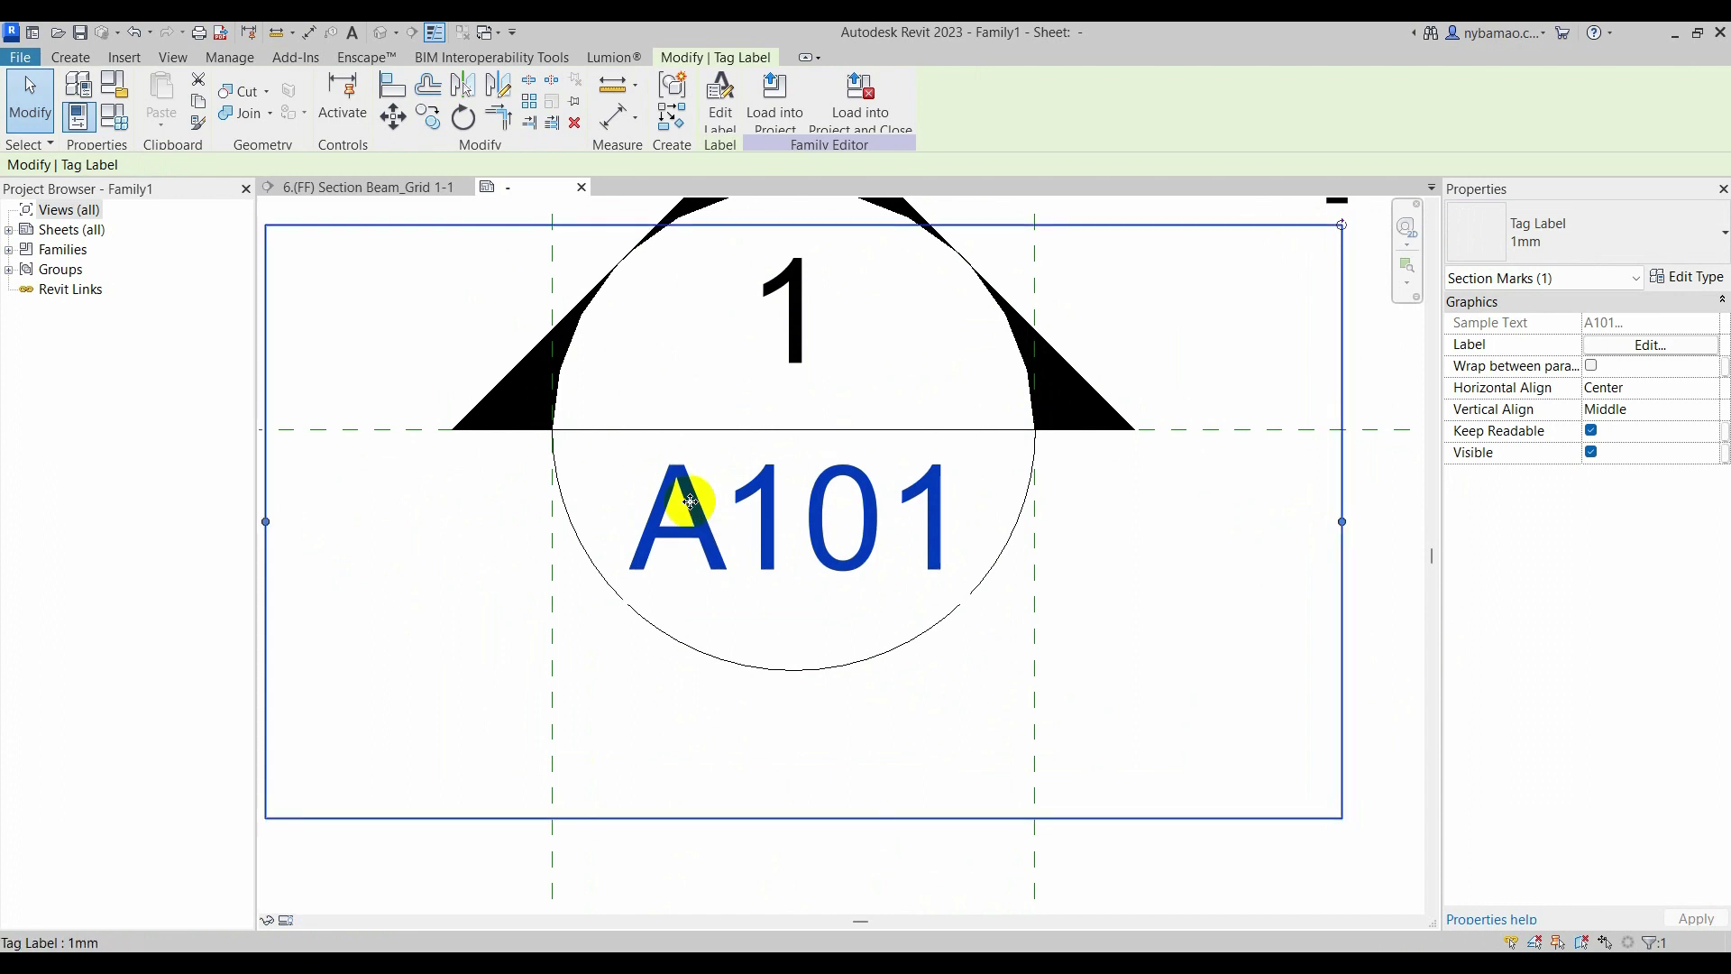
{"action": "scroll", "coordinate": [692, 498], "scroll_direction": "down", "scroll_amount": 3}
{"action": "scroll", "coordinate": [487, 302], "scroll_direction": "down", "scroll_amount": 1}
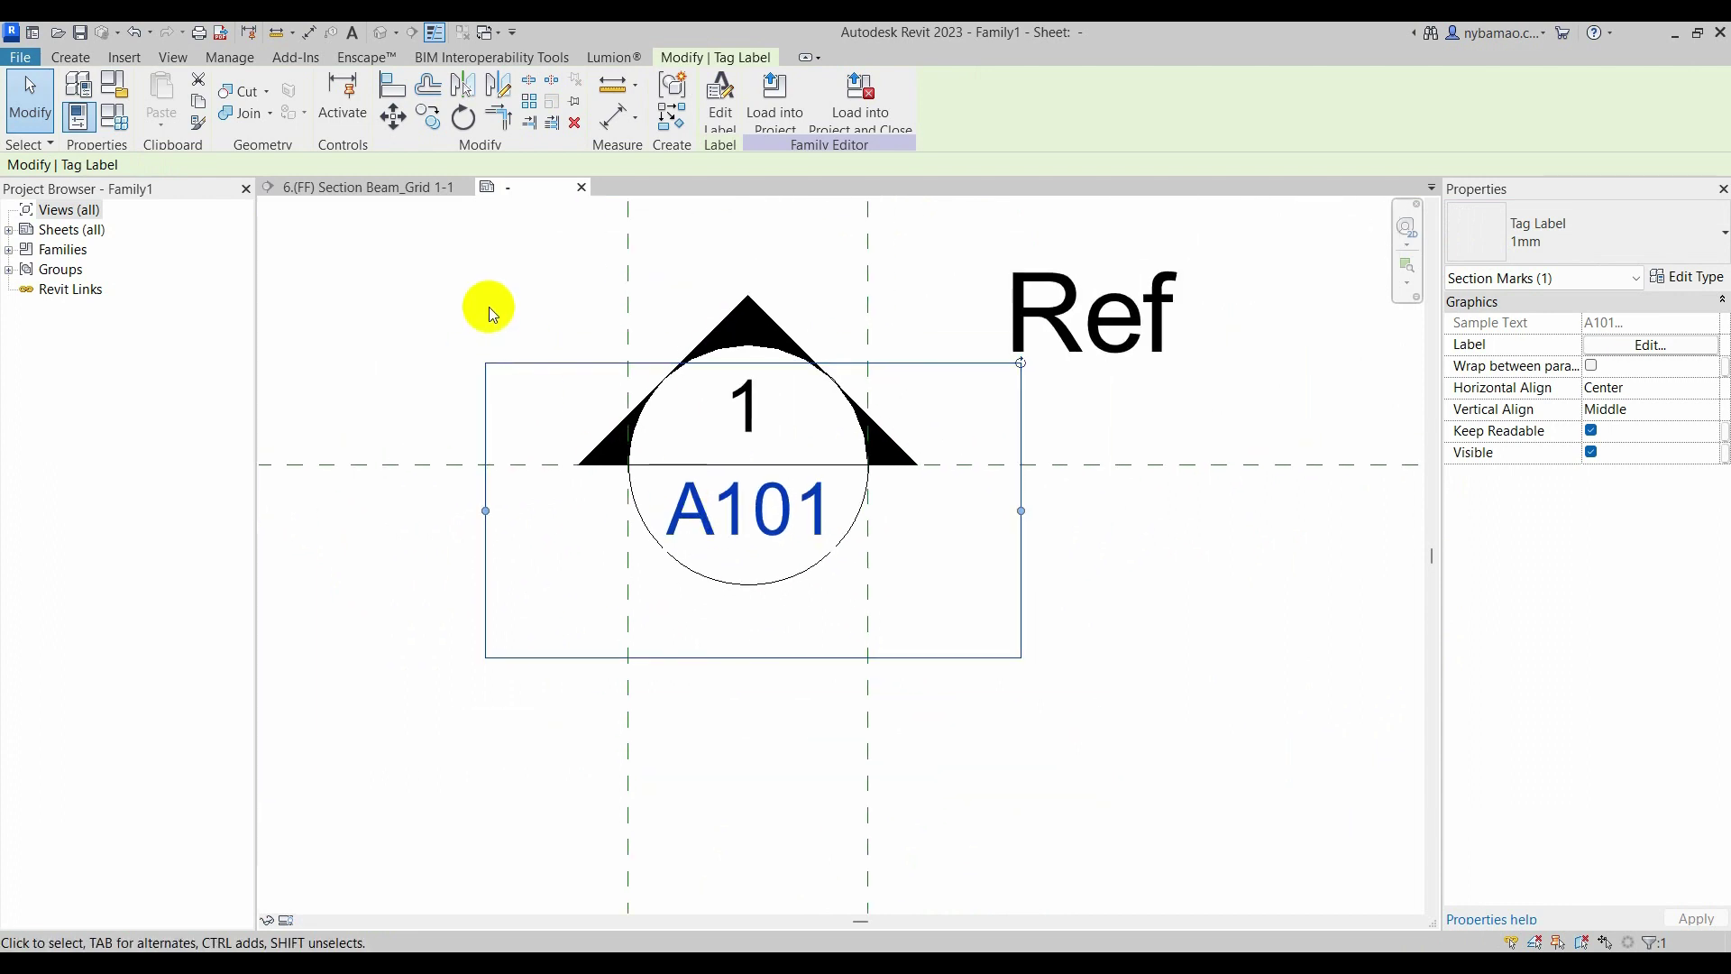
{"action": "left_click", "coordinate": [718, 317]}
{"action": "mouse_move", "coordinate": [718, 316]}
{"action": "middle_mouse_down"}
{"action": "mouse_move", "coordinate": [746, 394]}
{"action": "mouse_move", "coordinate": [754, 381]}
{"action": "middle_mouse_up"}
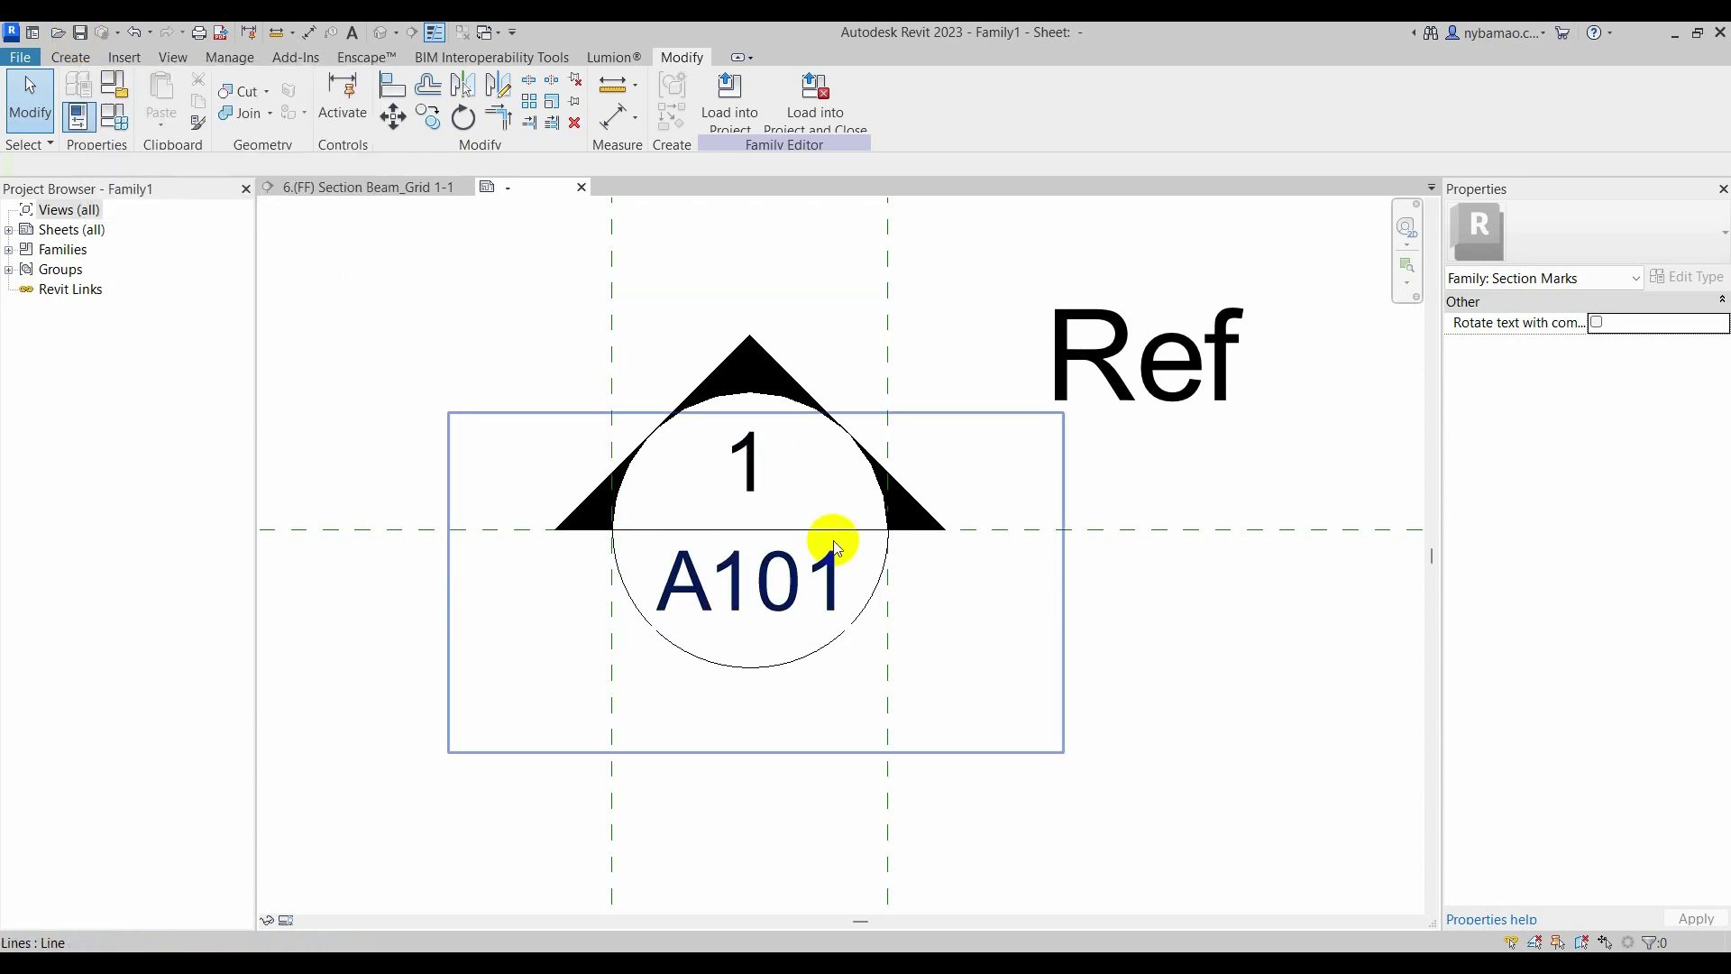
{"action": "scroll", "coordinate": [728, 537], "scroll_direction": "down", "scroll_amount": 2}
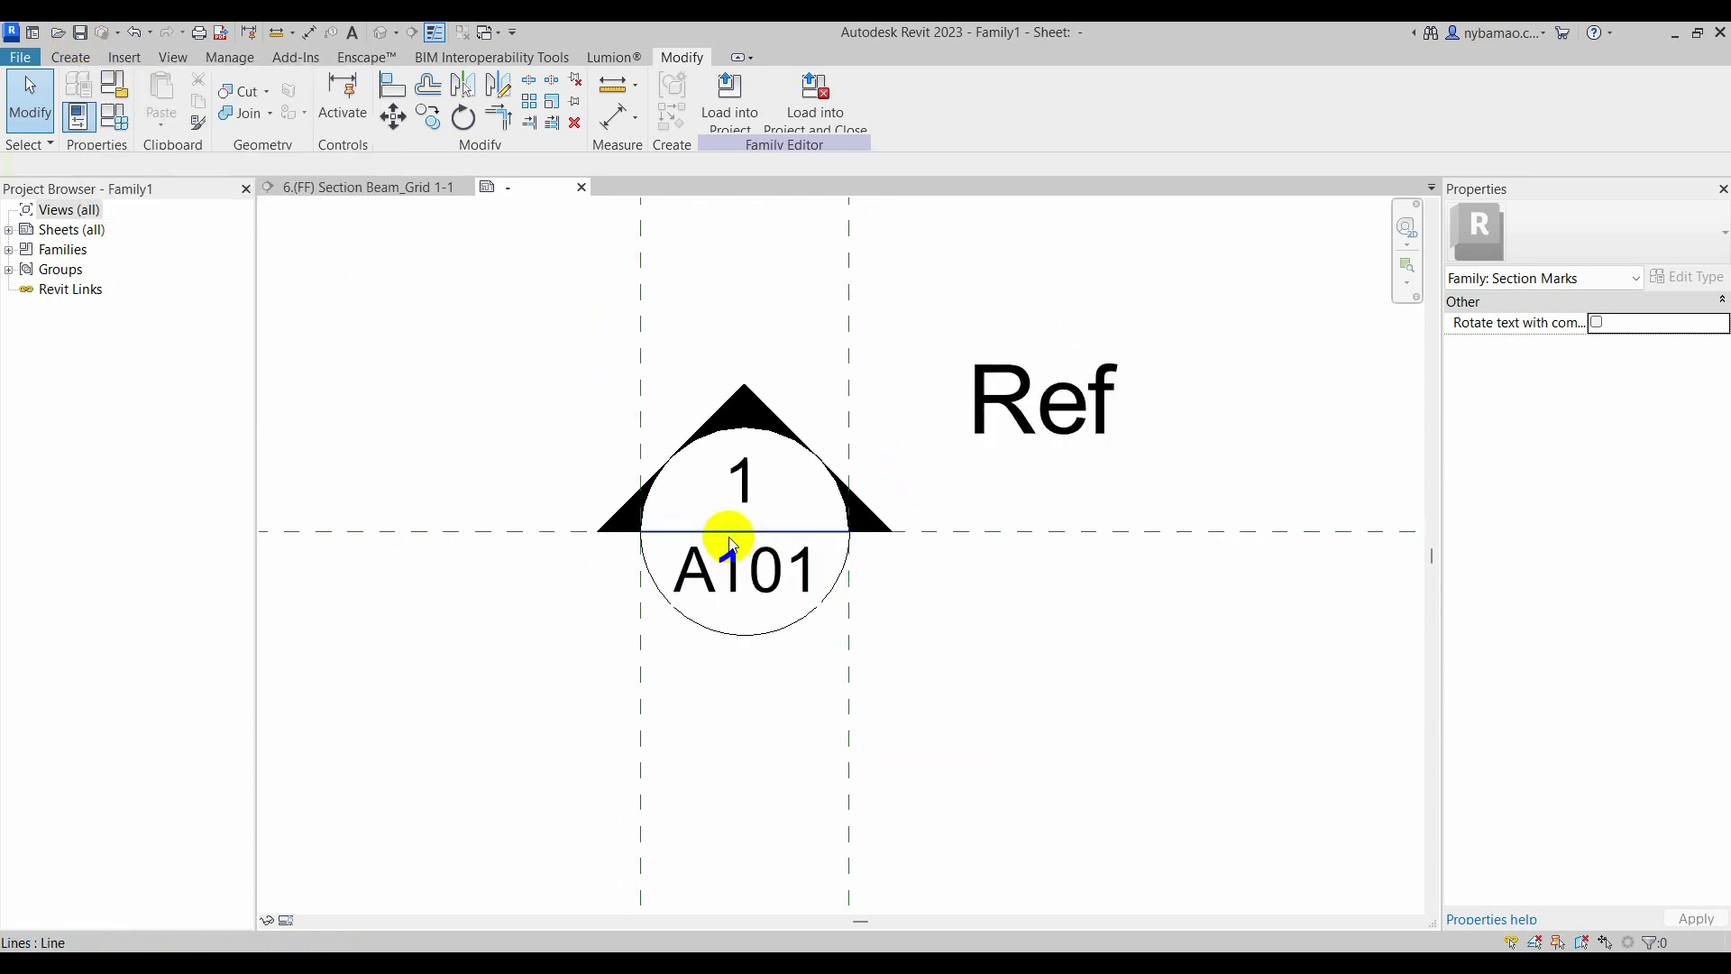
{"action": "scroll", "coordinate": [712, 523], "scroll_direction": "up", "scroll_amount": 1}
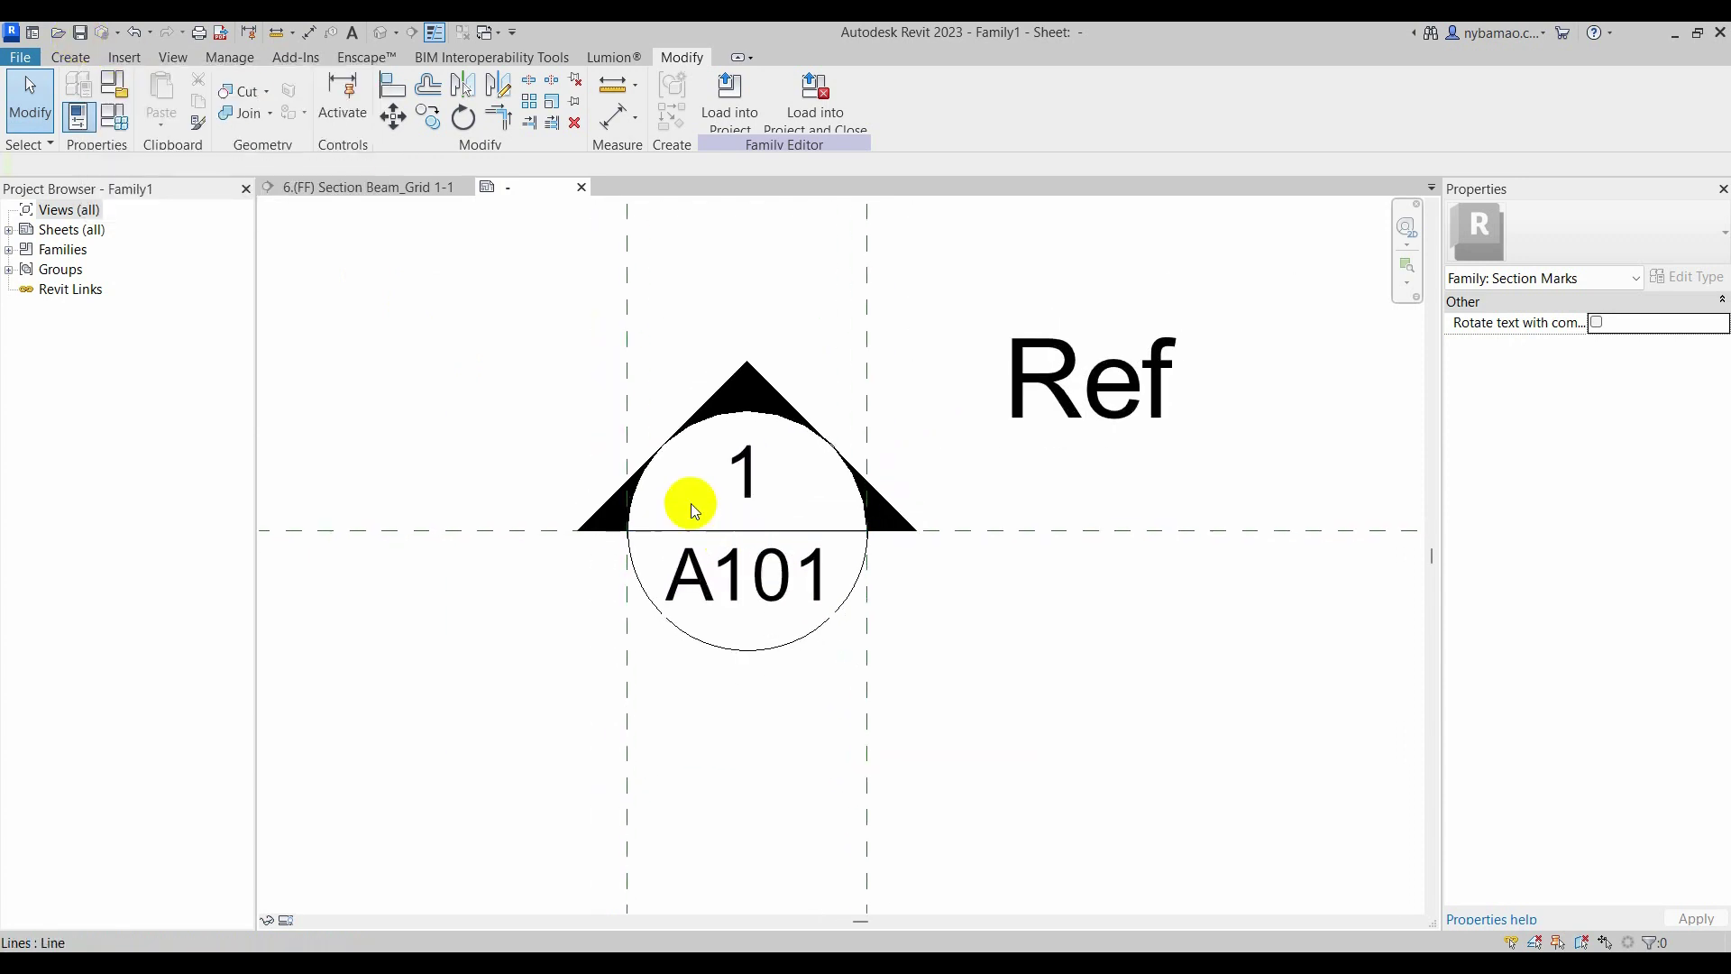
- Turn off Reference Planes under Annotation Categories in Visibility/Graphics
{"action": "left_click", "coordinate": [173, 58]}
{"action": "left_click", "coordinate": [90, 99]}
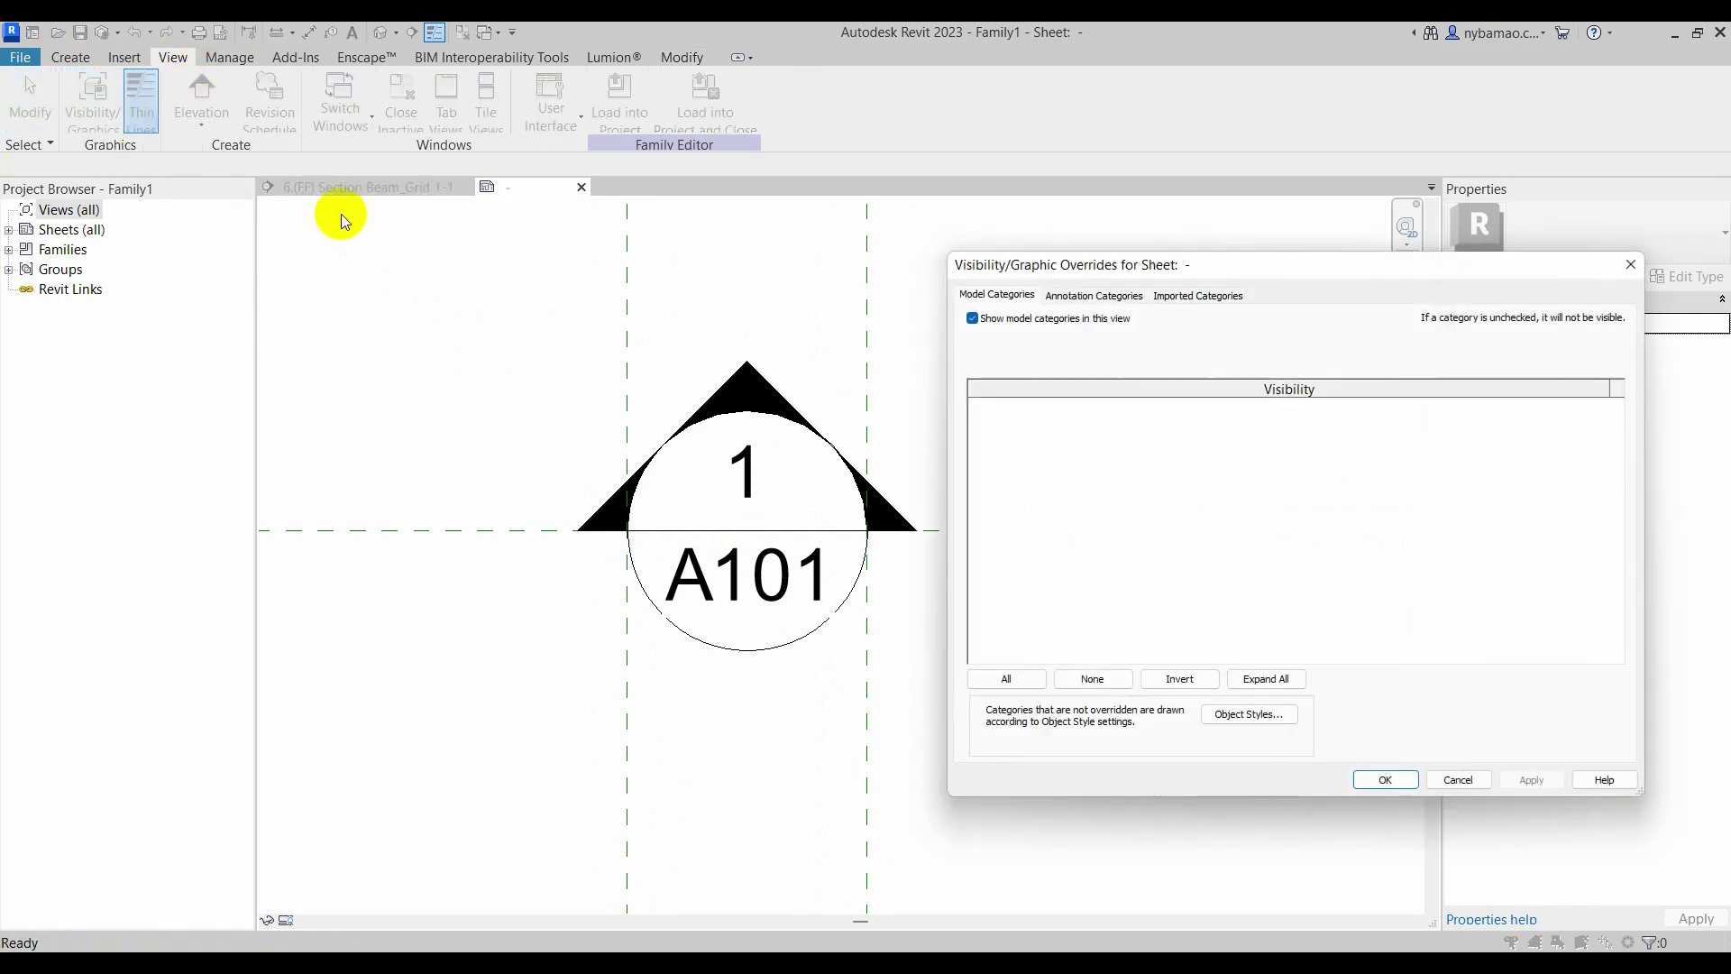
{"action": "left_click", "coordinate": [1066, 298]}
{"action": "left_click", "coordinate": [994, 486]}
{"action": "left_click", "coordinate": [1532, 781]}
{"action": "left_click", "coordinate": [1385, 780]}
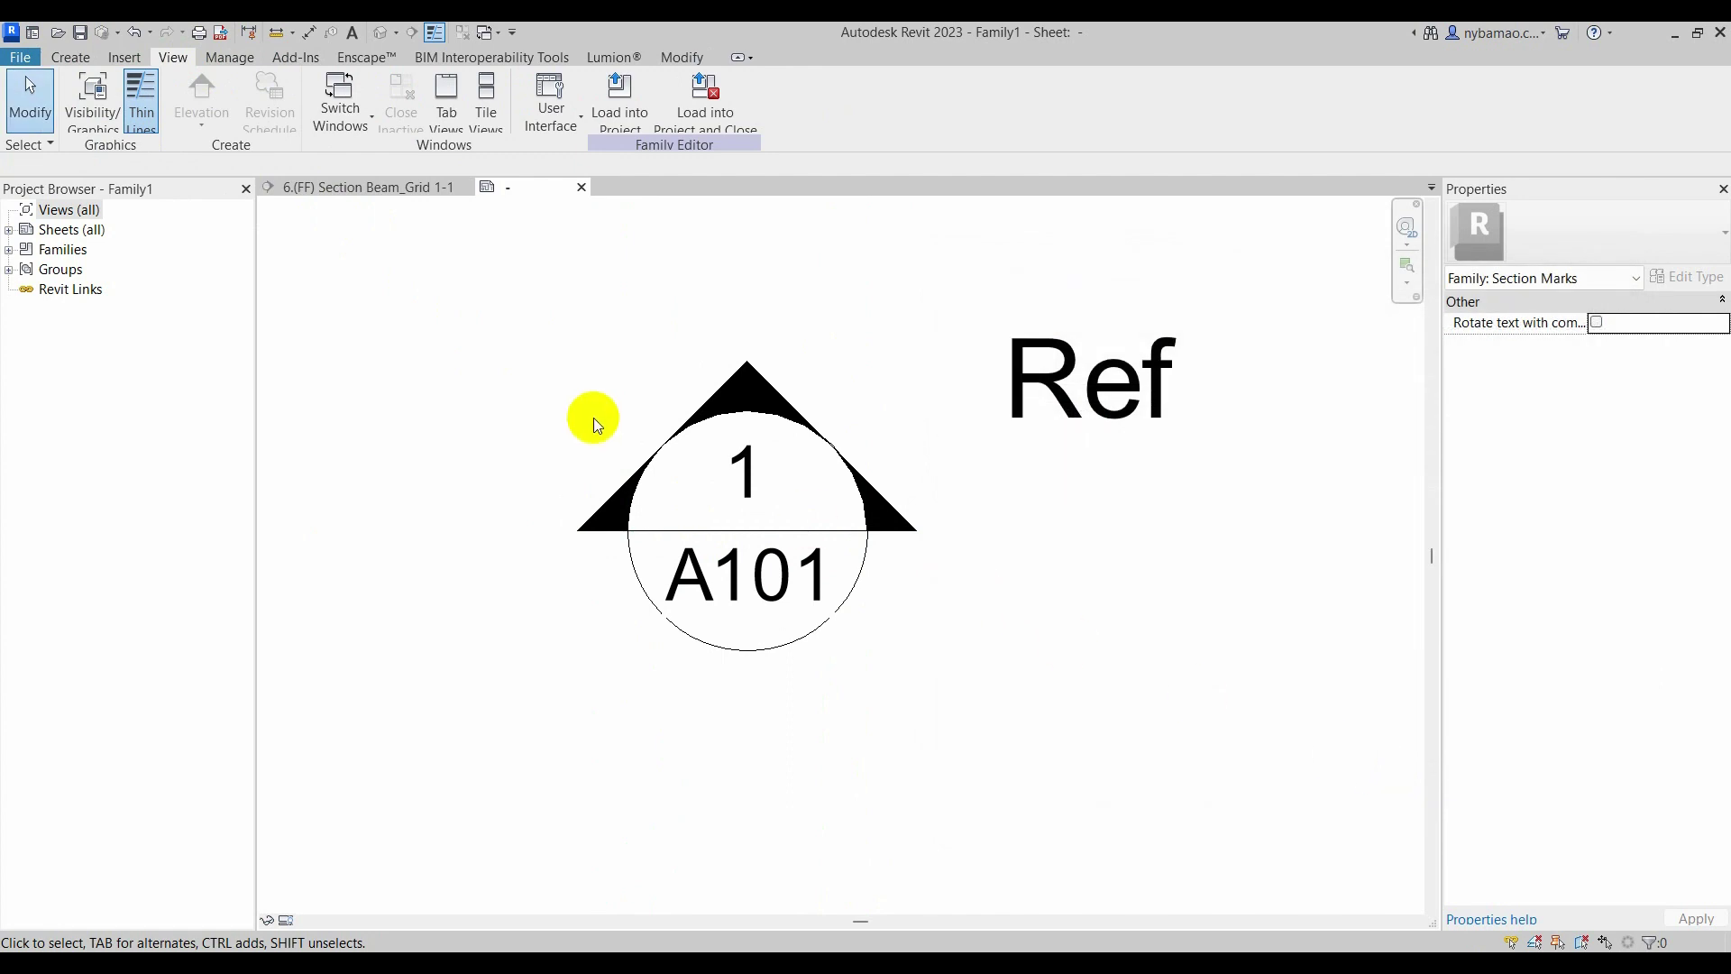
{"action": "scroll", "coordinate": [595, 415], "scroll_direction": "up", "scroll_amount": 1}
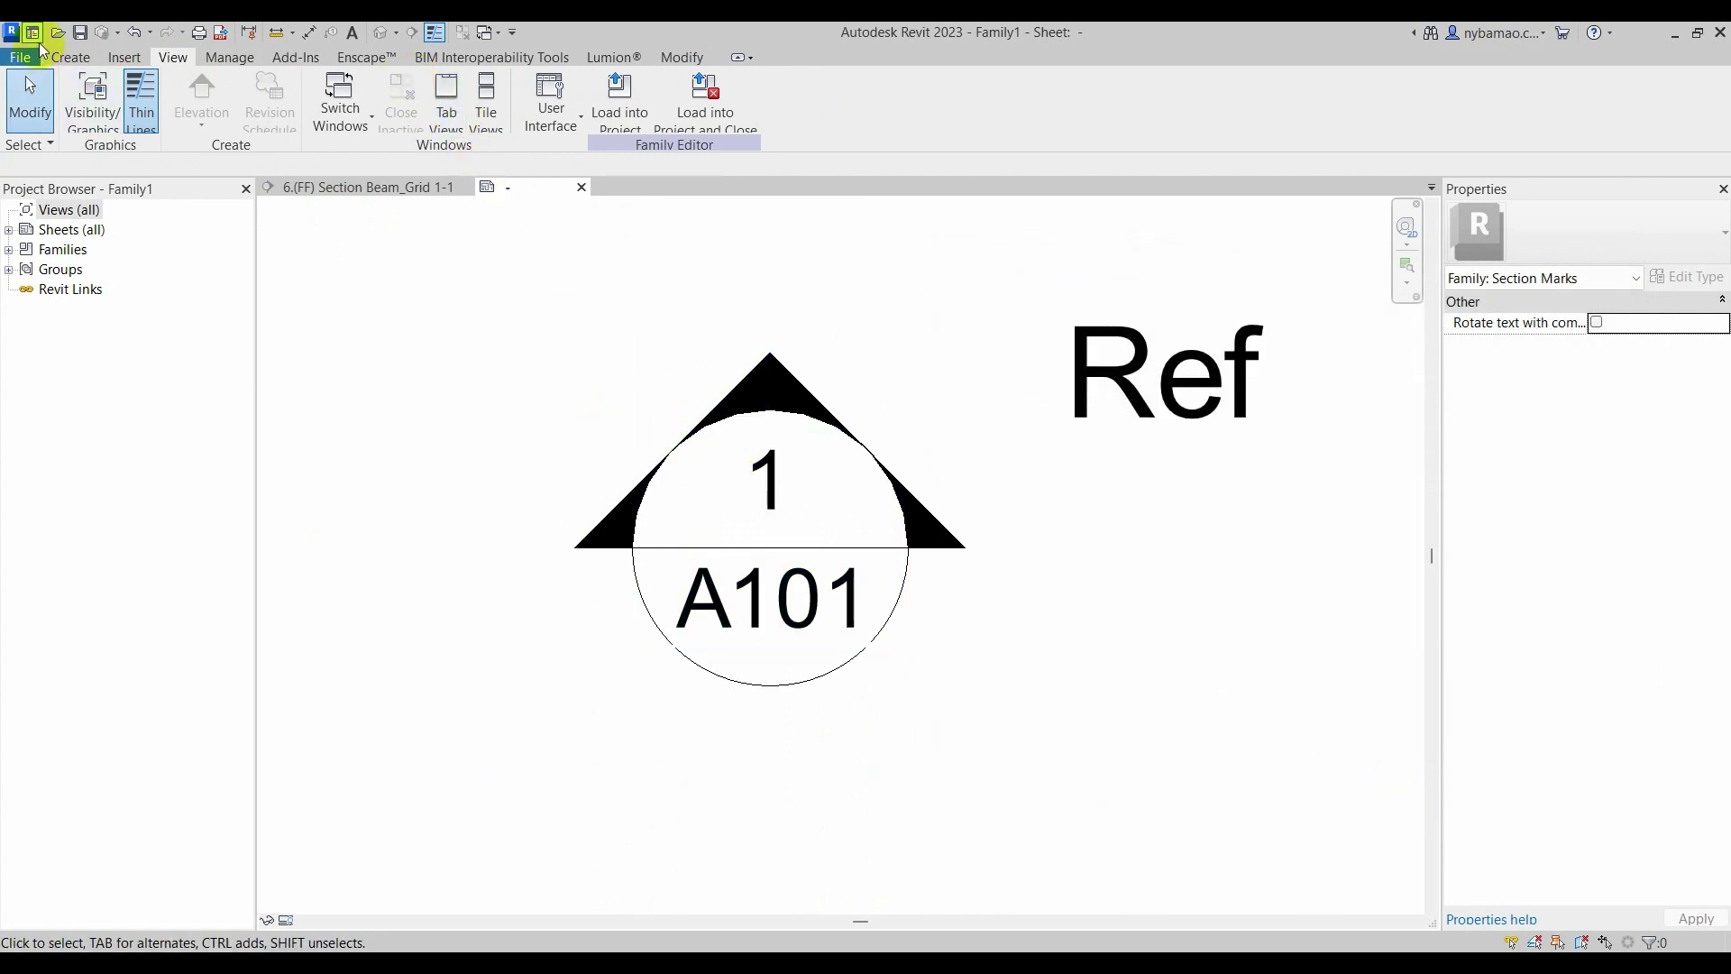
{"action": "left_click", "coordinate": [90, 33]}
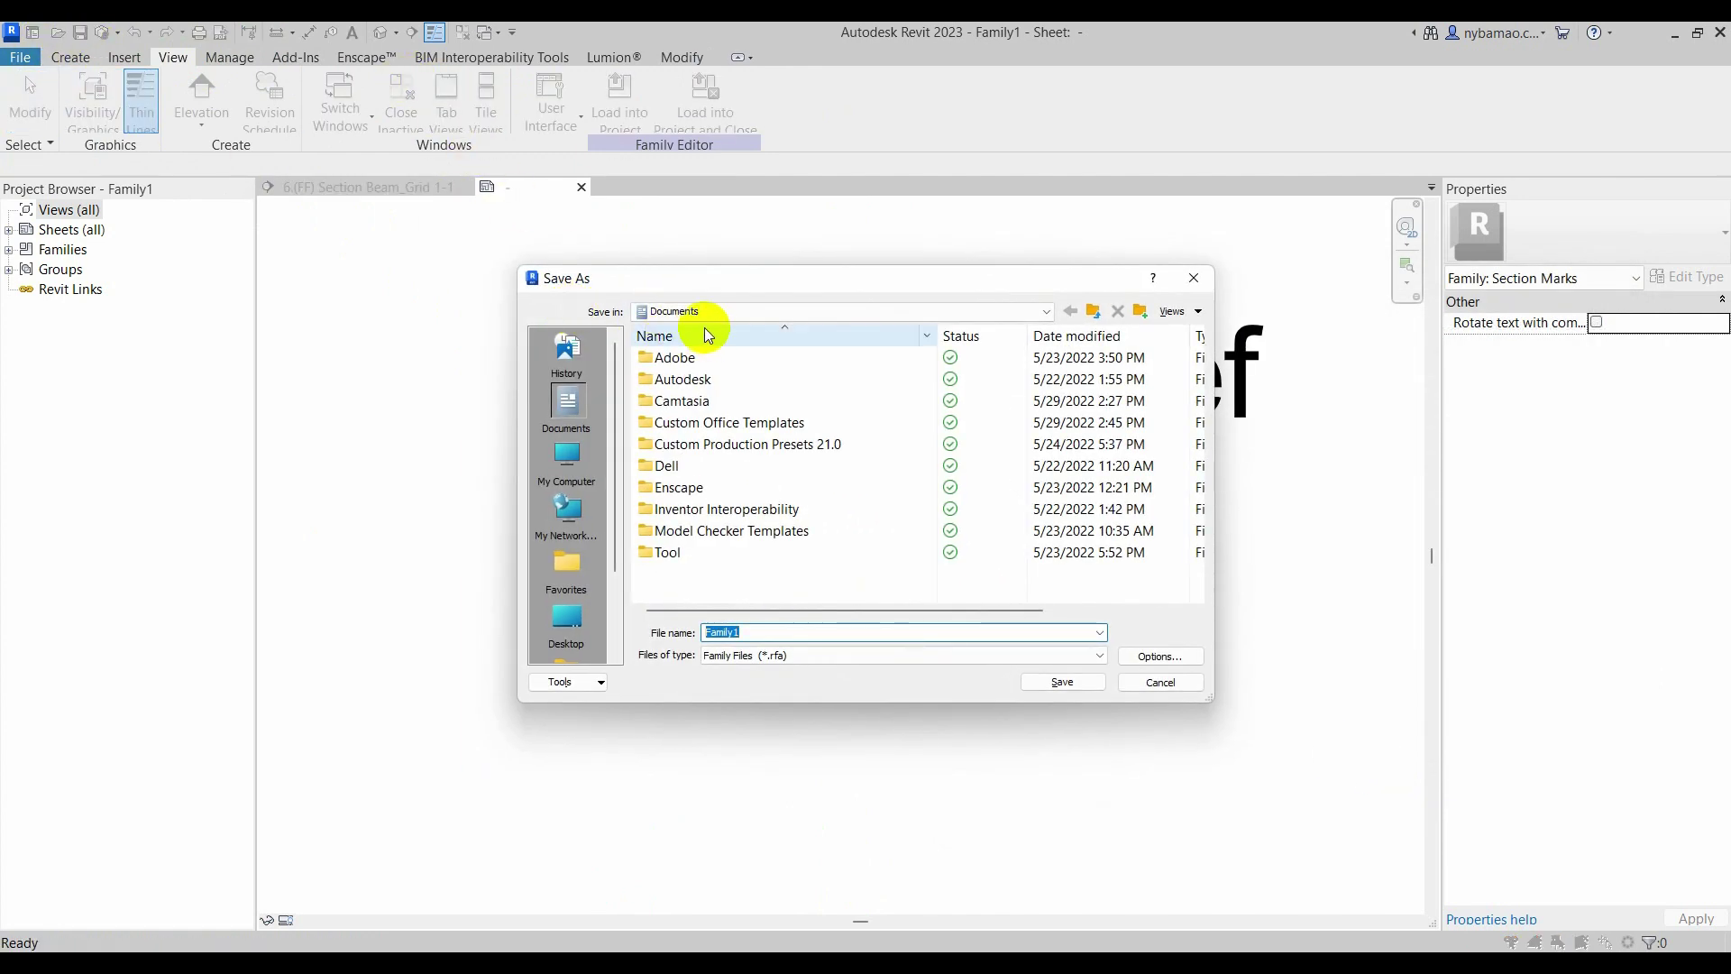
- Browse to C: > ProgramData > Autodesk > RVT 2023 > Libraries > English > US > Annotations
{"action": "left_click", "coordinate": [552, 467]}
{"action": "double_click", "coordinate": [734, 536]}
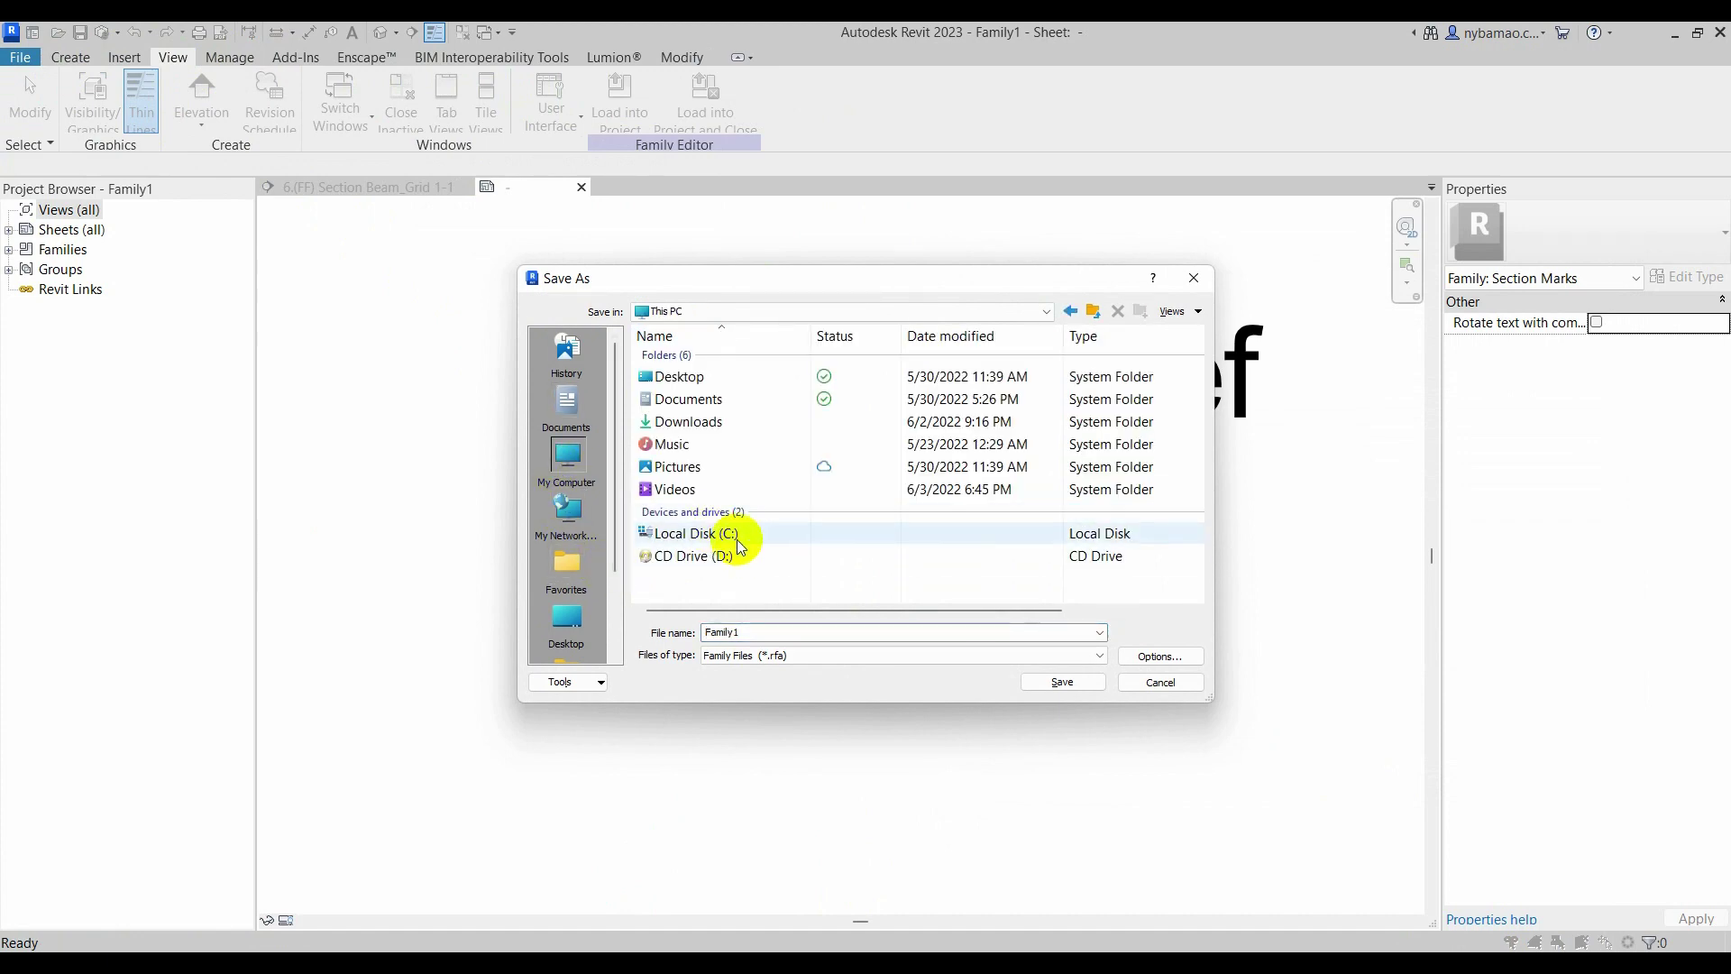
{"action": "double_click", "coordinate": [671, 378]}
{"action": "scroll", "coordinate": [722, 523], "scroll_direction": "down", "scroll_amount": 2}
{"action": "scroll", "coordinate": [707, 560], "scroll_direction": "down", "scroll_amount": 3}
{"action": "scroll", "coordinate": [719, 568], "scroll_direction": "down", "scroll_amount": 1}
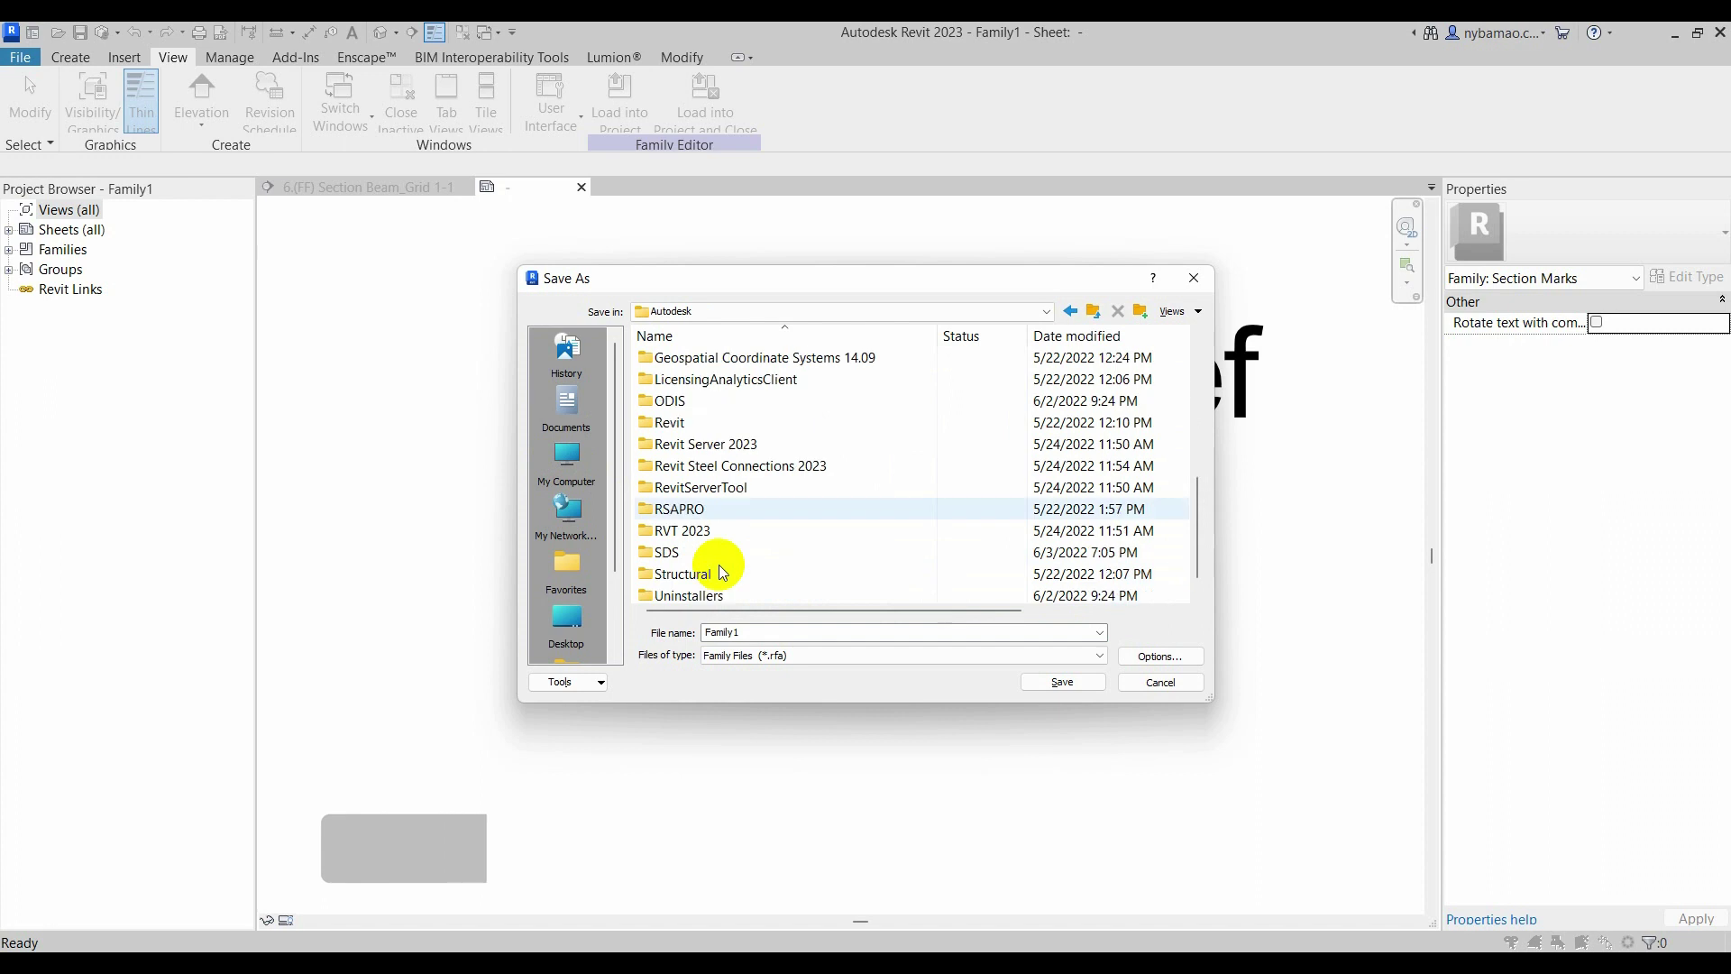
{"action": "scroll", "coordinate": [690, 521], "scroll_direction": "down", "scroll_amount": 1}
{"action": "double_click", "coordinate": [691, 511]}
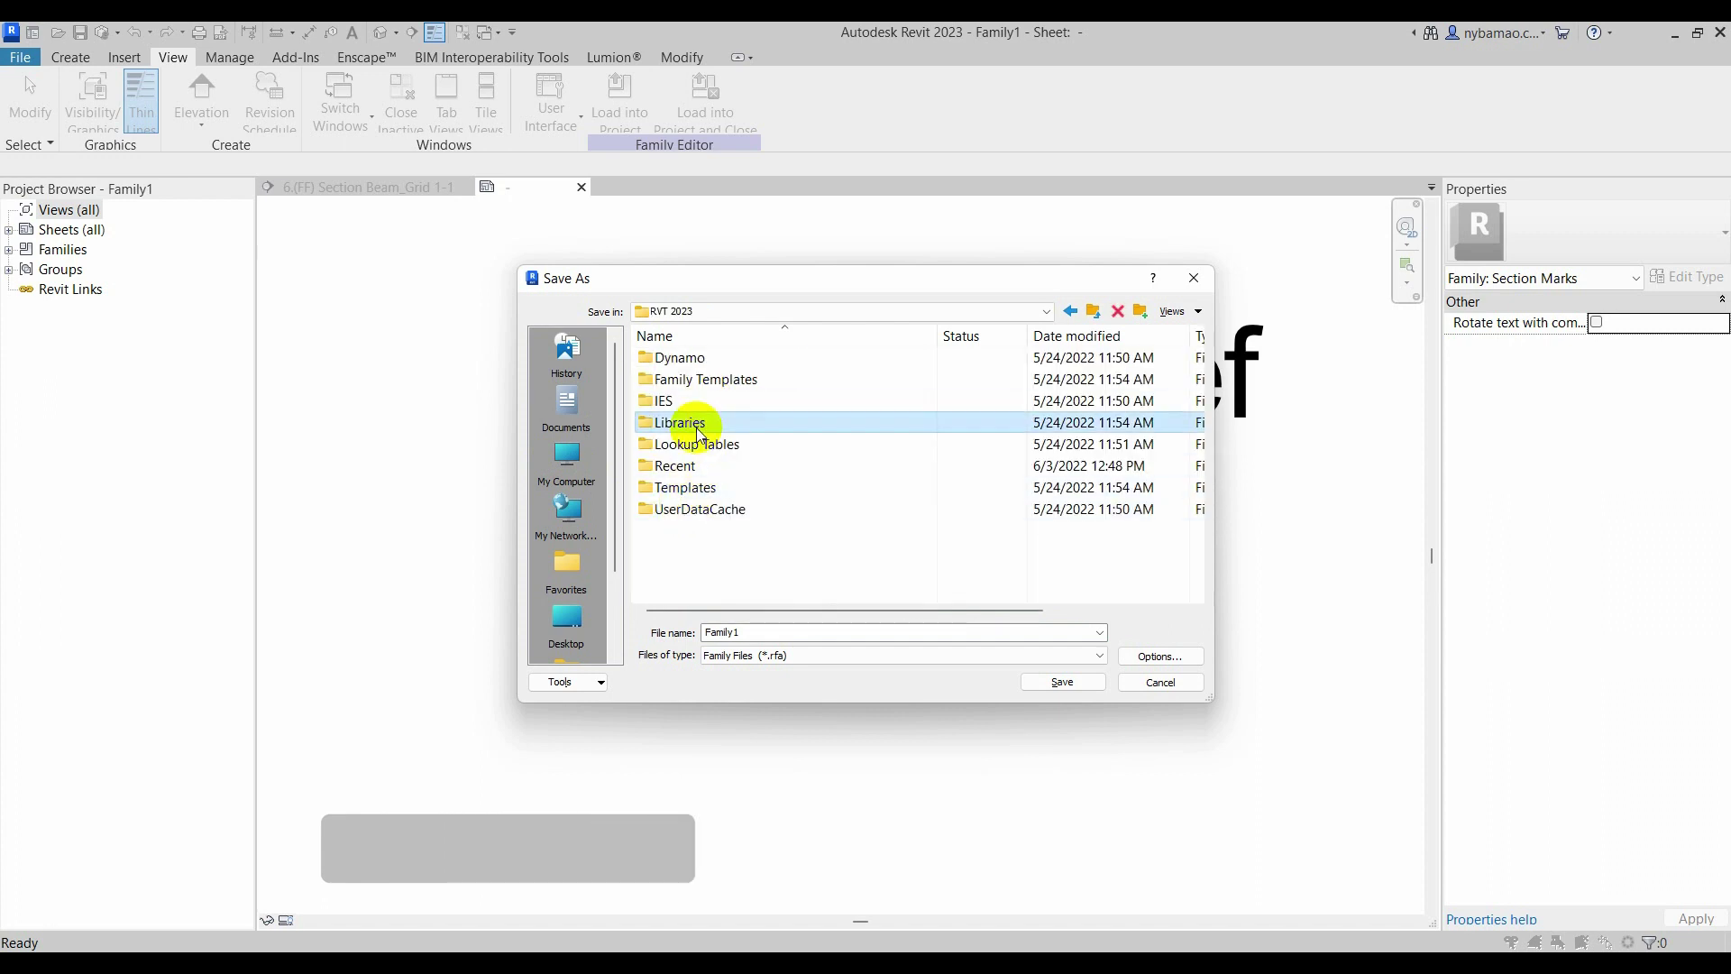
{"action": "double_click", "coordinate": [690, 422]}
{"action": "double_click", "coordinate": [691, 402]}
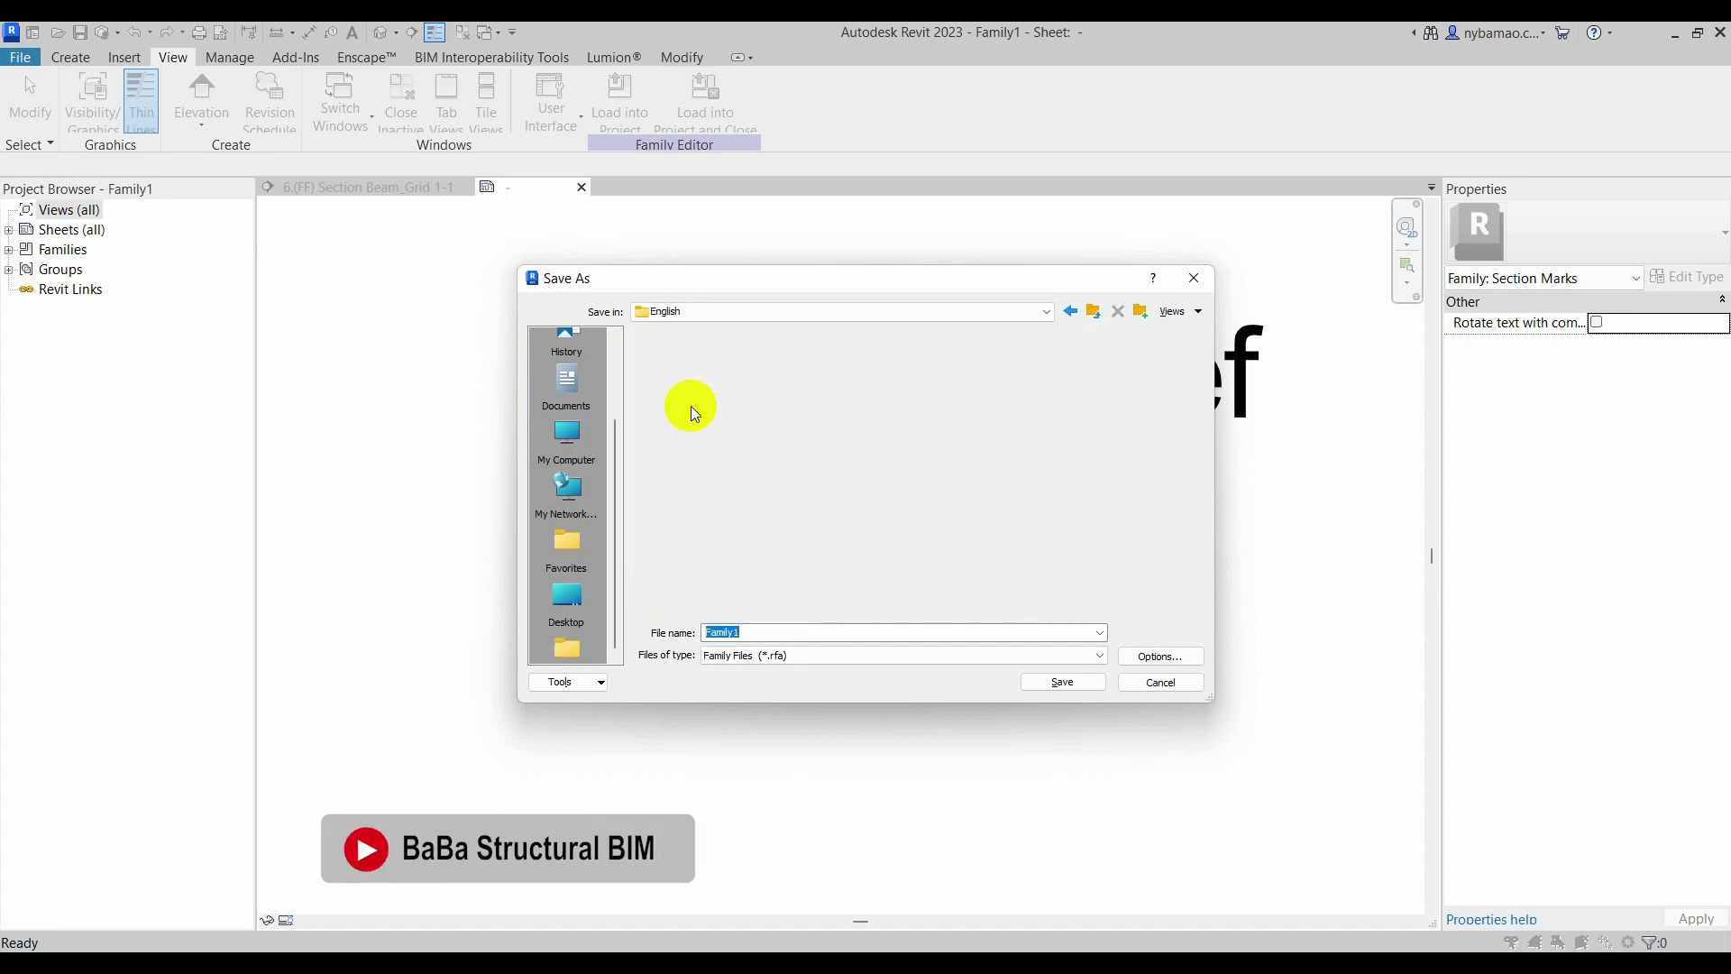
{"action": "double_click", "coordinate": [667, 402]}
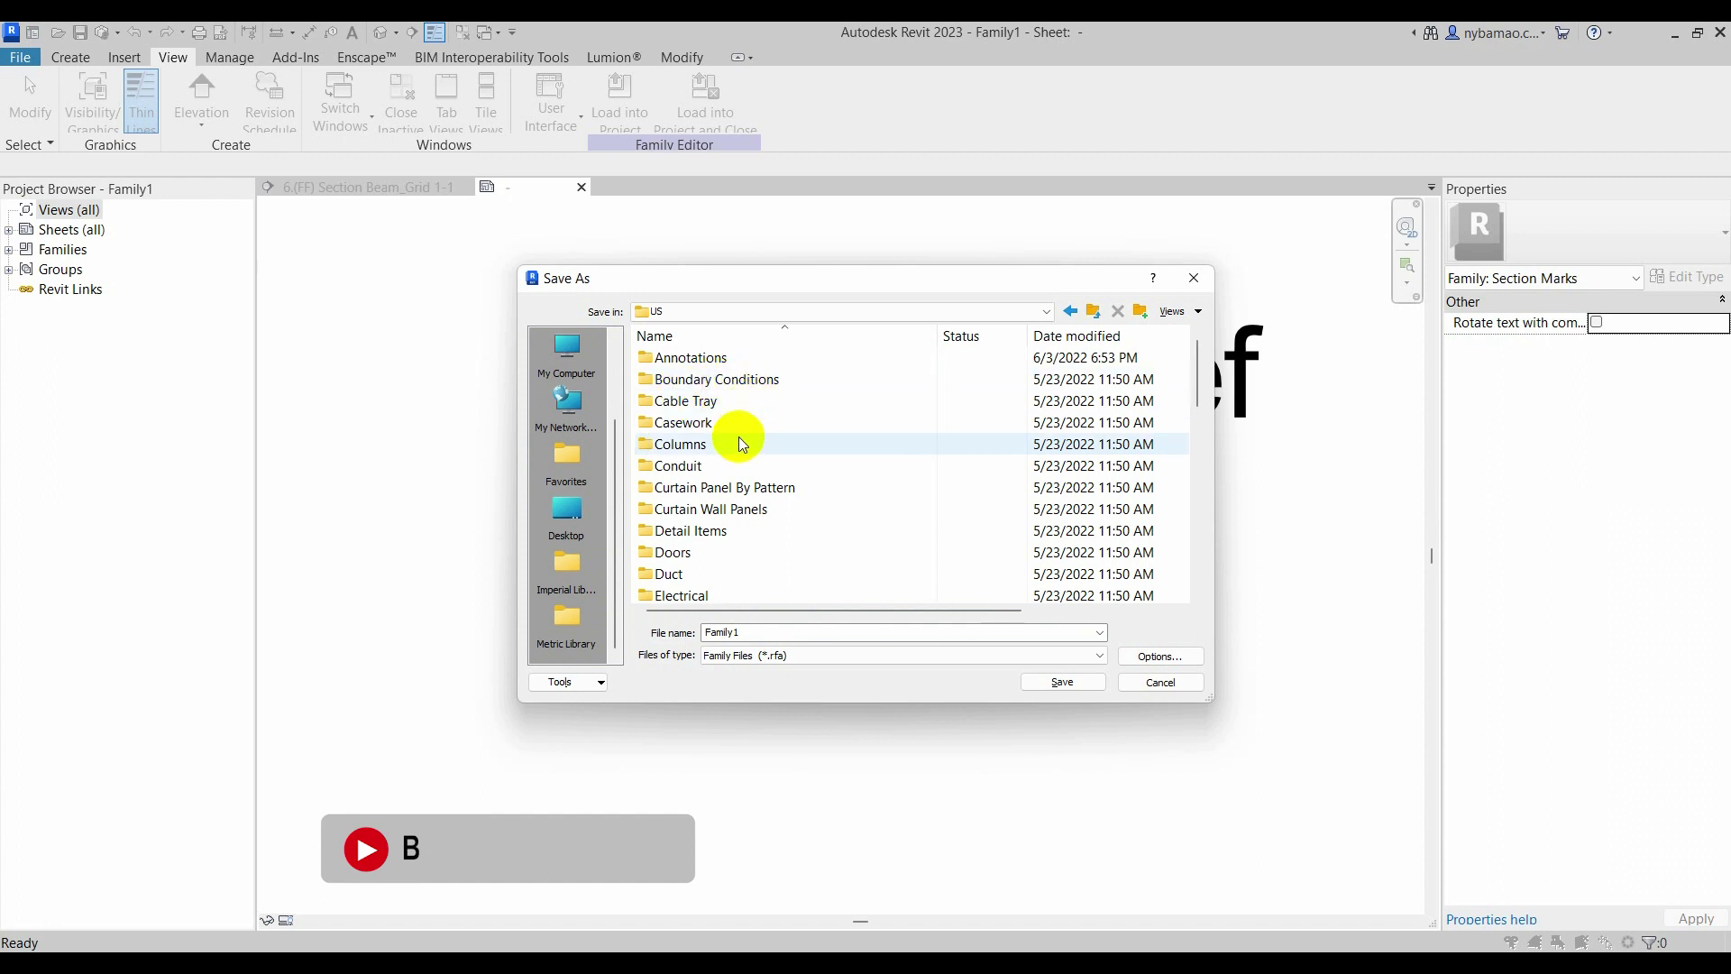
{"action": "double_click", "coordinate": [712, 363]}
{"action": "scroll", "coordinate": [749, 423], "scroll_direction": "down", "scroll_amount": 3}
{"action": "scroll", "coordinate": [771, 458], "scroll_direction": "down", "scroll_amount": 3}
{"action": "scroll", "coordinate": [771, 458], "scroll_direction": "down", "scroll_amount": 2}
{"action": "scroll", "coordinate": [762, 455], "scroll_direction": "down", "scroll_amount": 2}
{"action": "scroll", "coordinate": [758, 452], "scroll_direction": "up", "scroll_amount": 1}
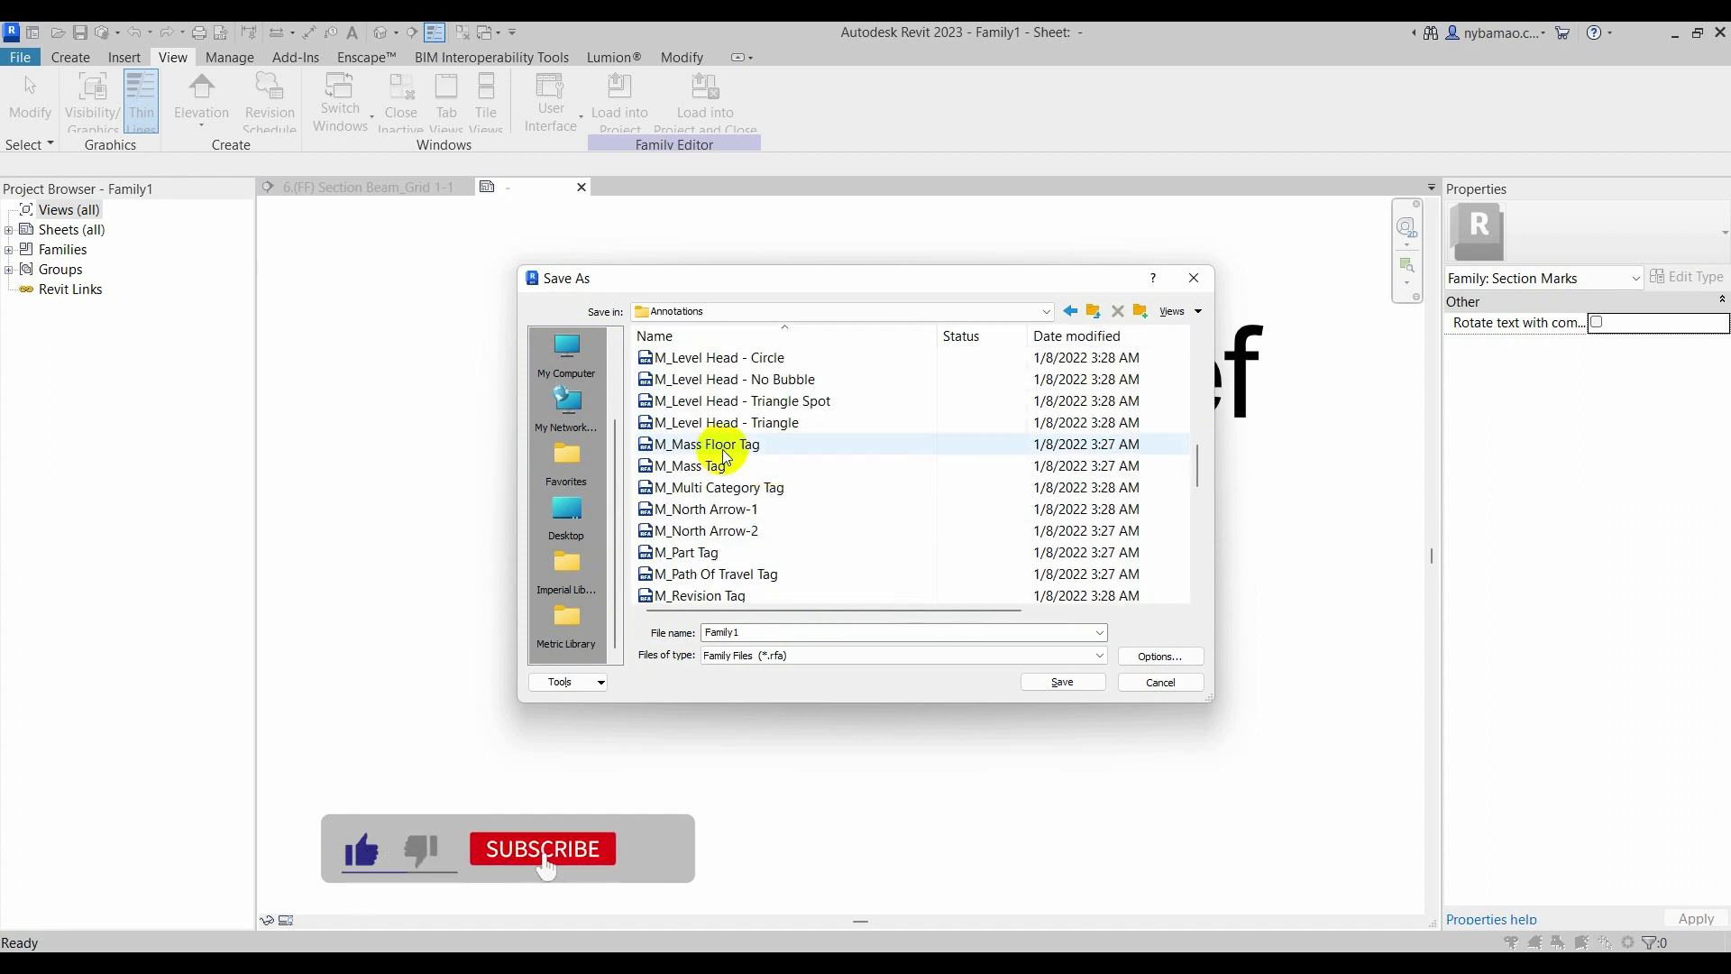
{"action": "scroll", "coordinate": [744, 452], "scroll_direction": "up", "scroll_amount": 1}
{"action": "scroll", "coordinate": [744, 453], "scroll_direction": "down", "scroll_amount": 1}
{"action": "scroll", "coordinate": [754, 457], "scroll_direction": "down", "scroll_amount": 1}
{"action": "scroll", "coordinate": [773, 464], "scroll_direction": "down", "scroll_amount": 1}
{"action": "scroll", "coordinate": [792, 471], "scroll_direction": "down", "scroll_amount": 2}
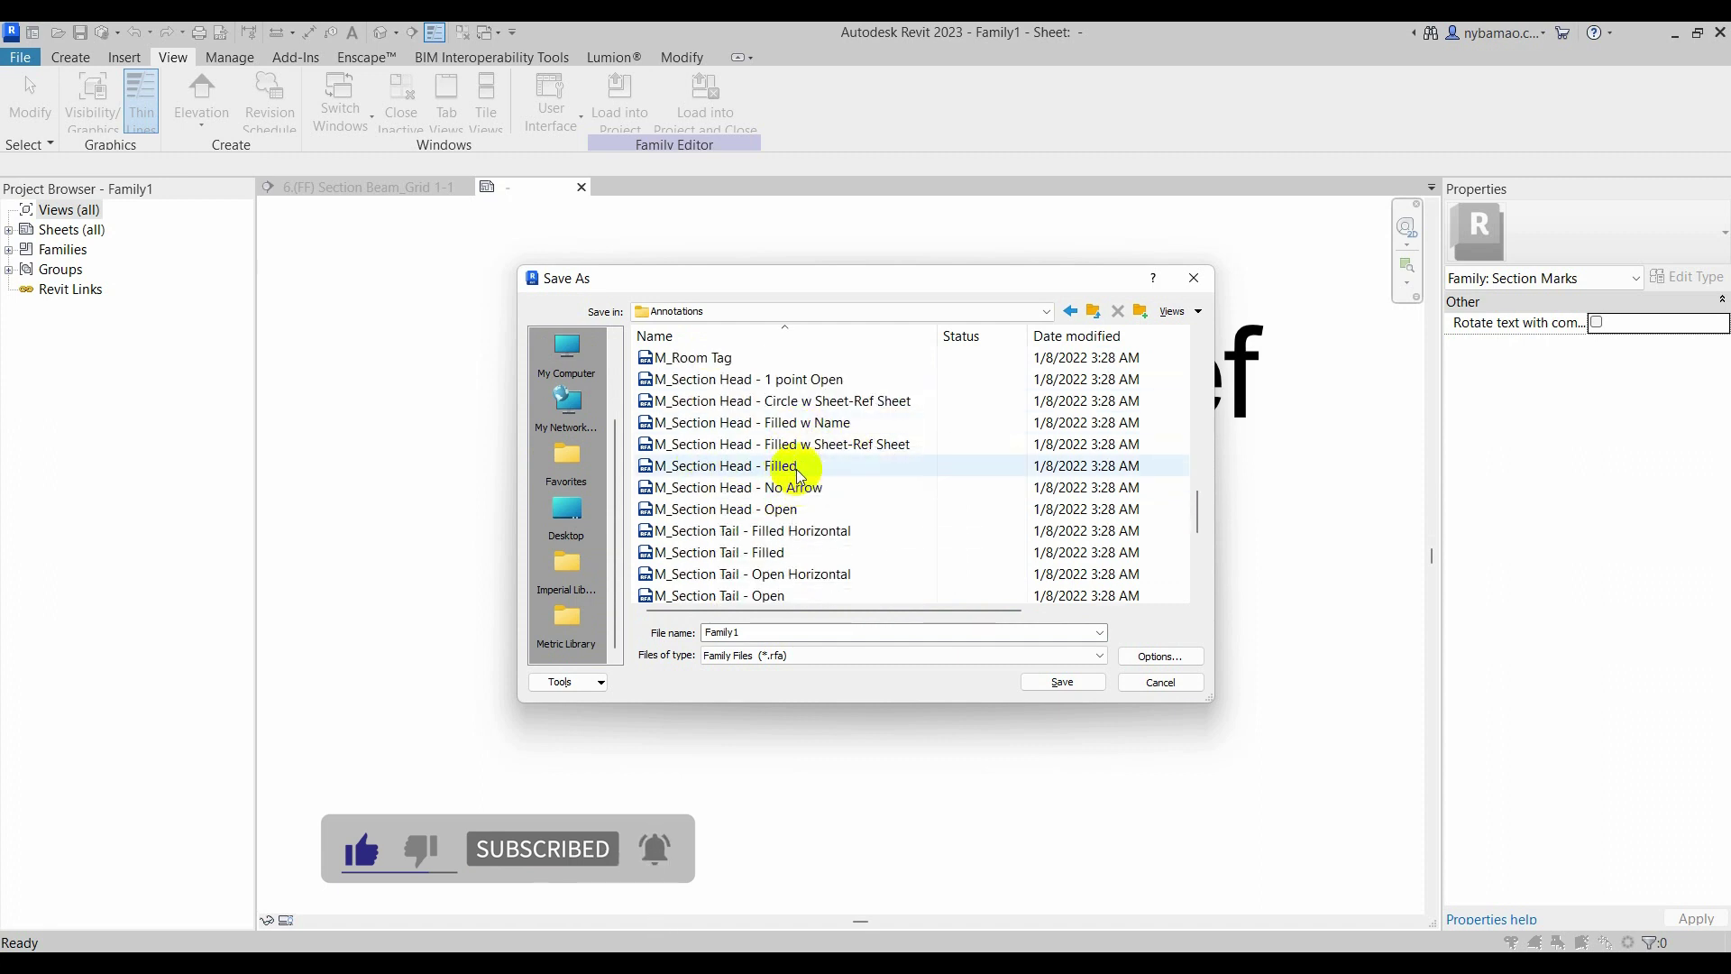
- Save the family there as M_Section Head - Filled_01
{"action": "left_click", "coordinate": [782, 469]}
{"action": "scroll", "coordinate": [758, 455], "scroll_direction": "down", "scroll_amount": 1}
{"action": "scroll", "coordinate": [767, 433], "scroll_direction": "up", "scroll_amount": 1}
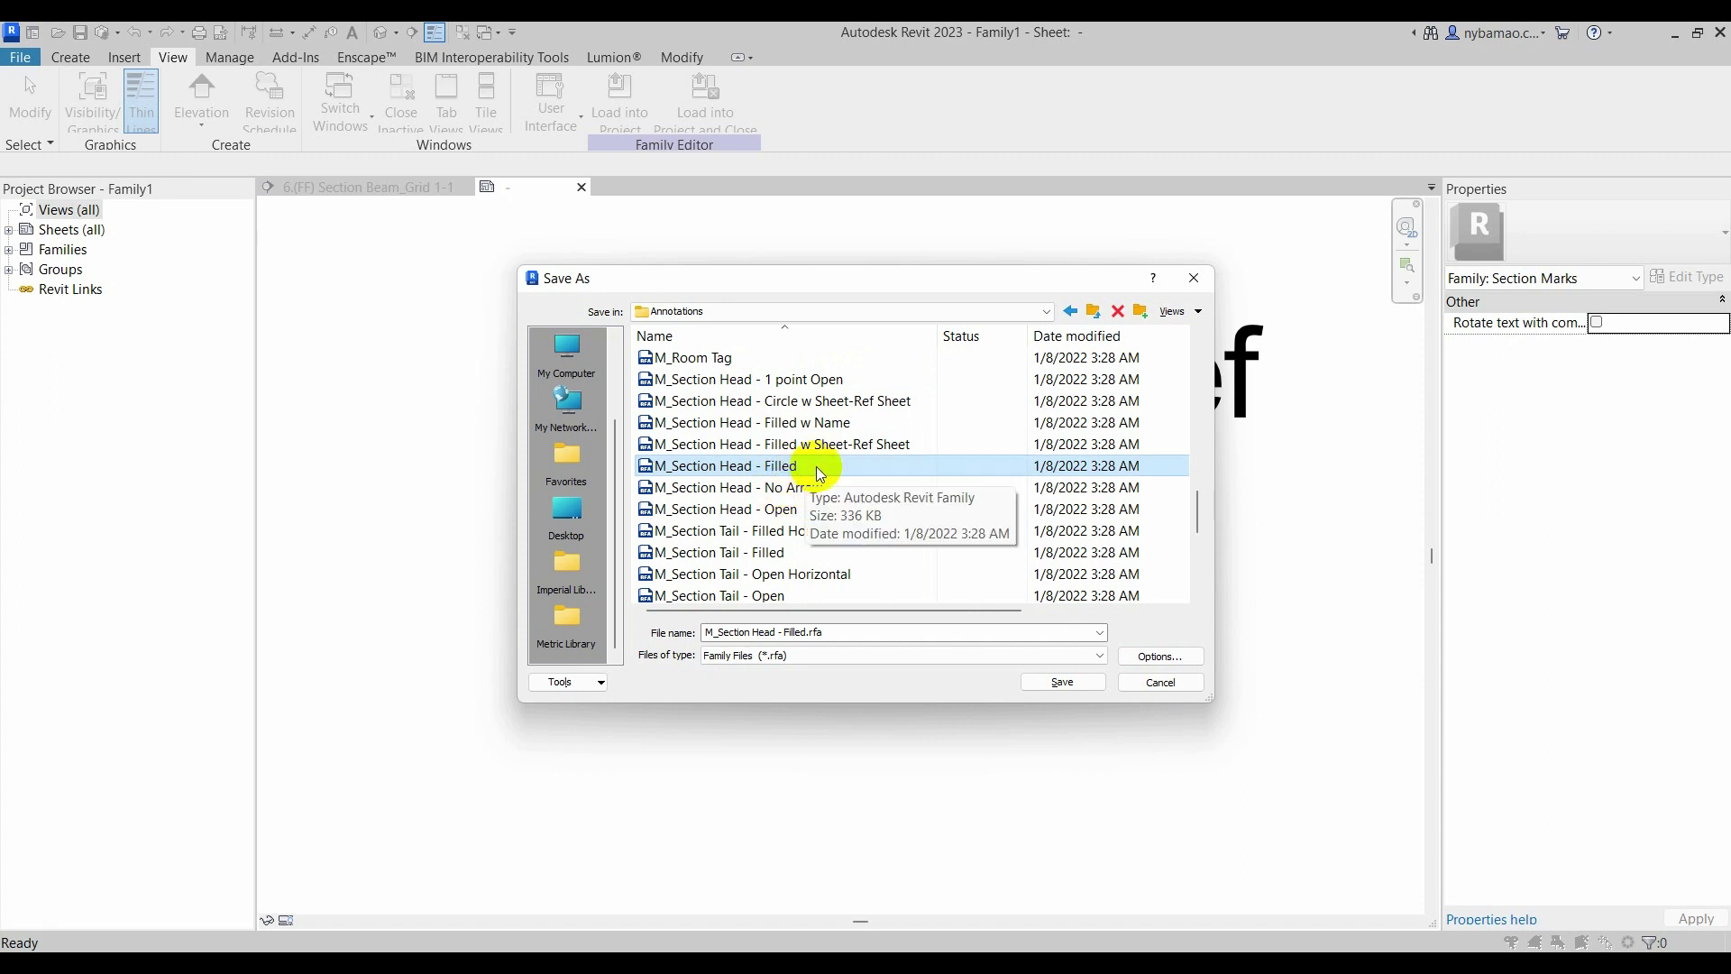
{"action": "left_click", "coordinate": [846, 628]}
{"action": "type", "text": "_01"}
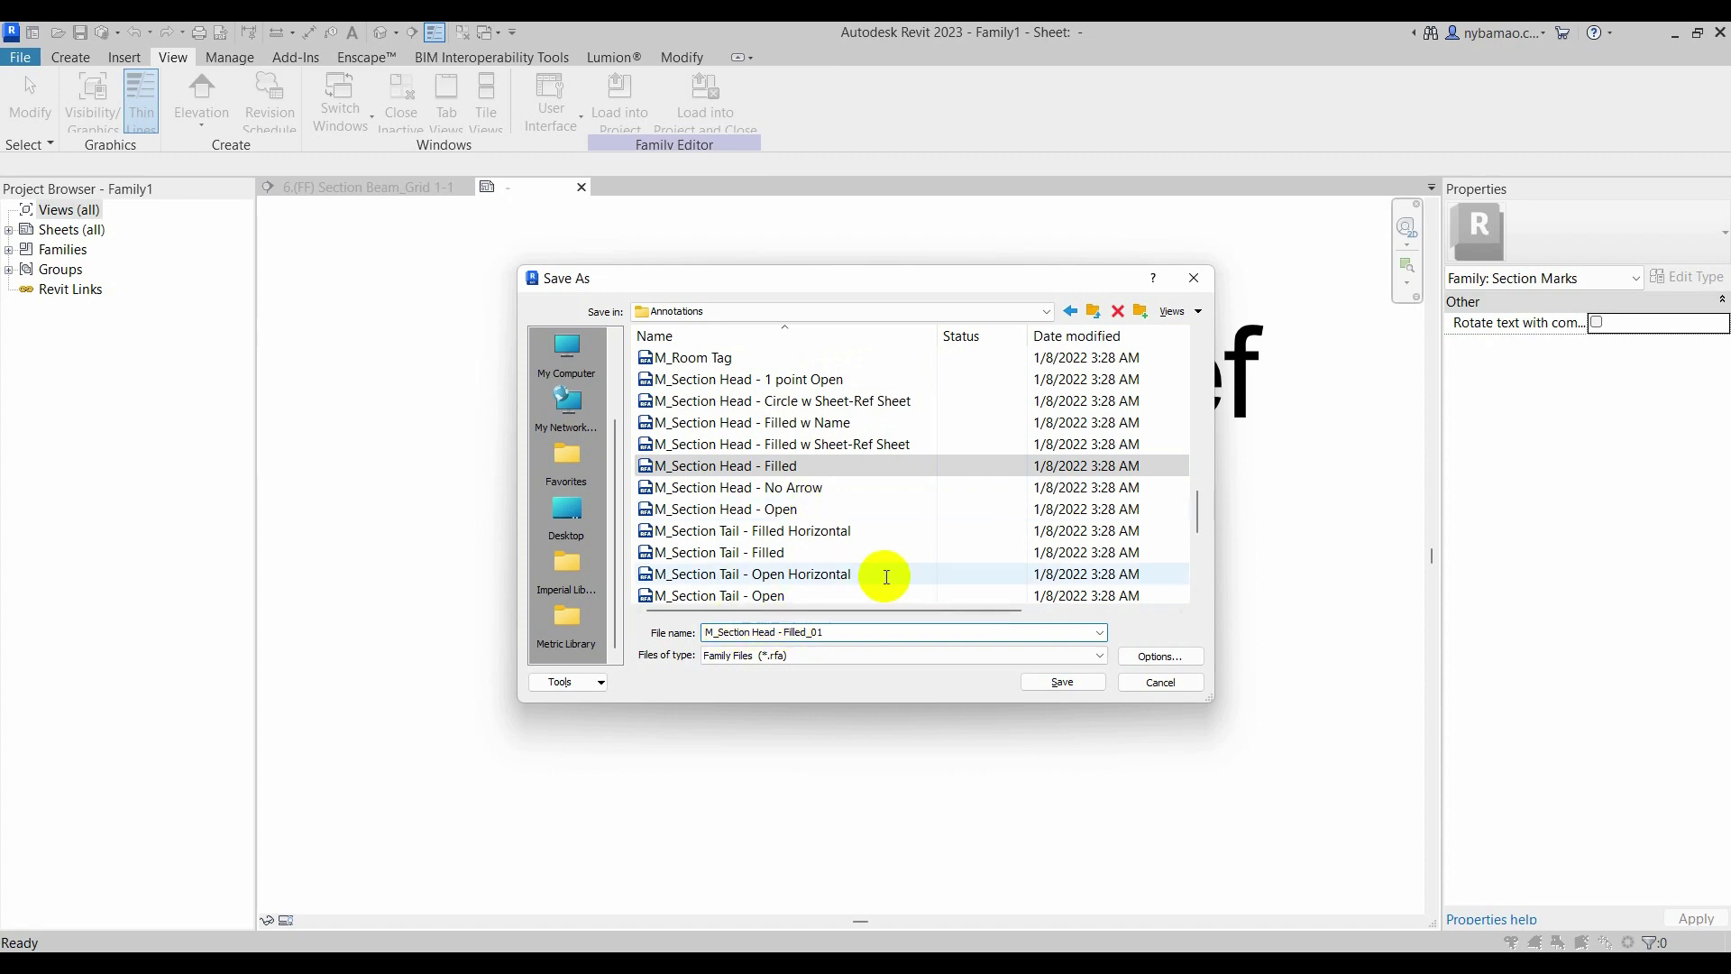
{"action": "left_click", "coordinate": [1059, 682]}
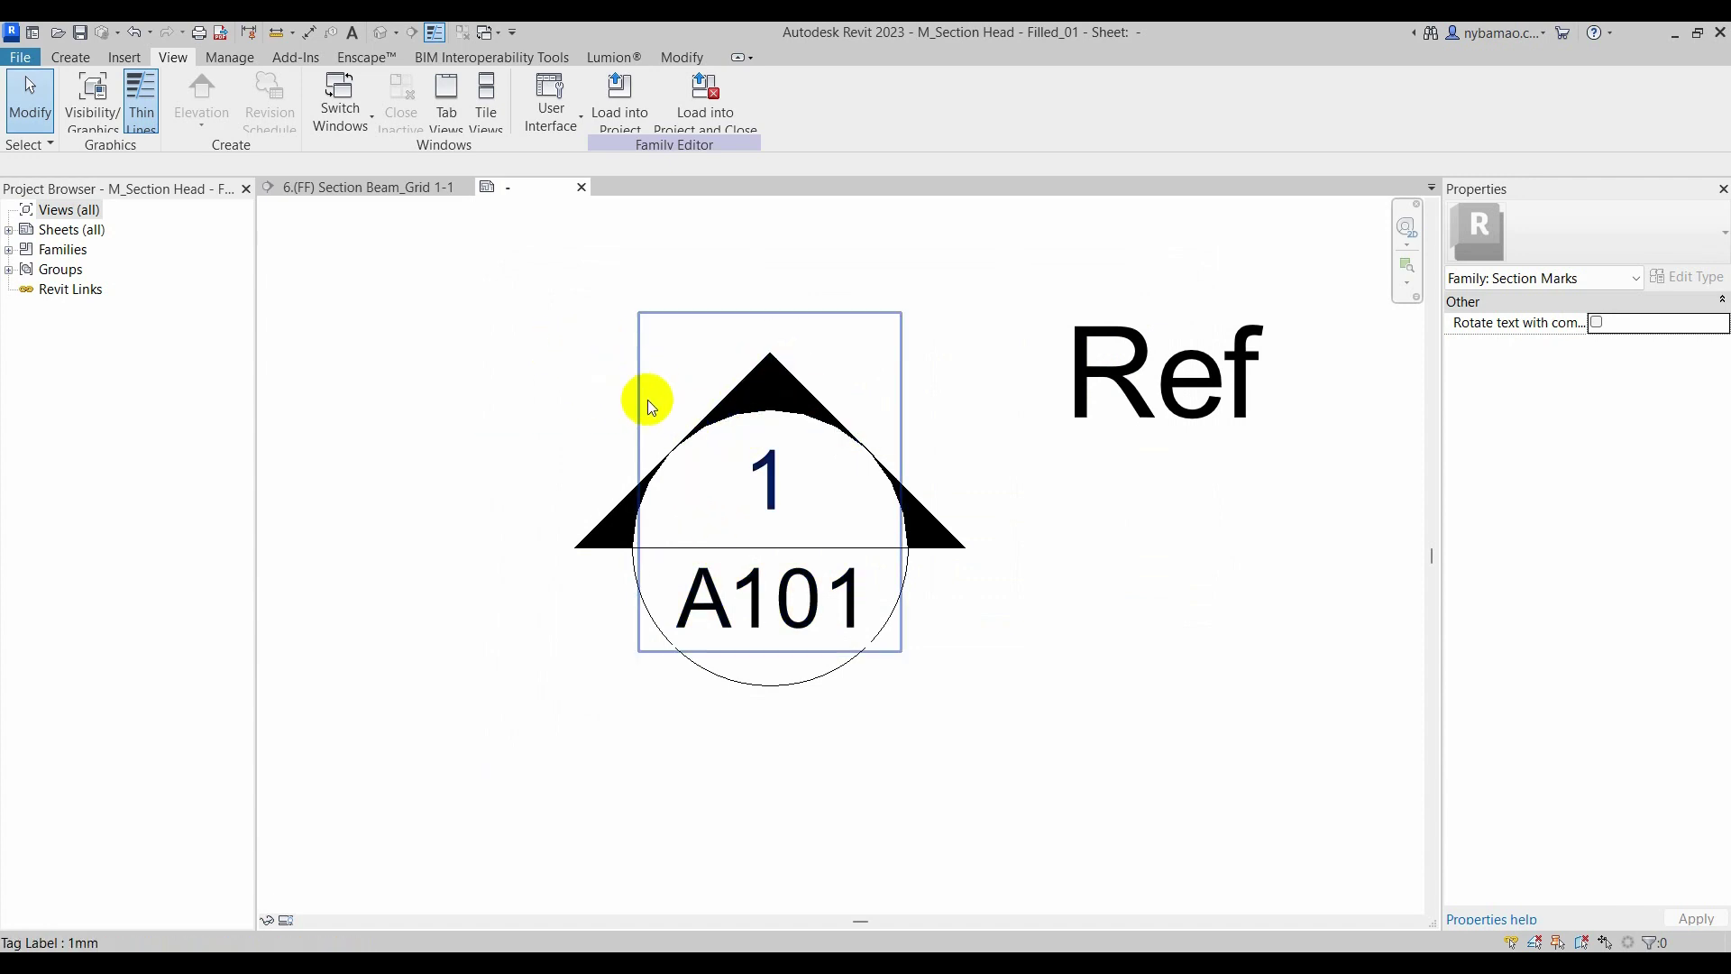
{"action": "left_click", "coordinate": [622, 112]}
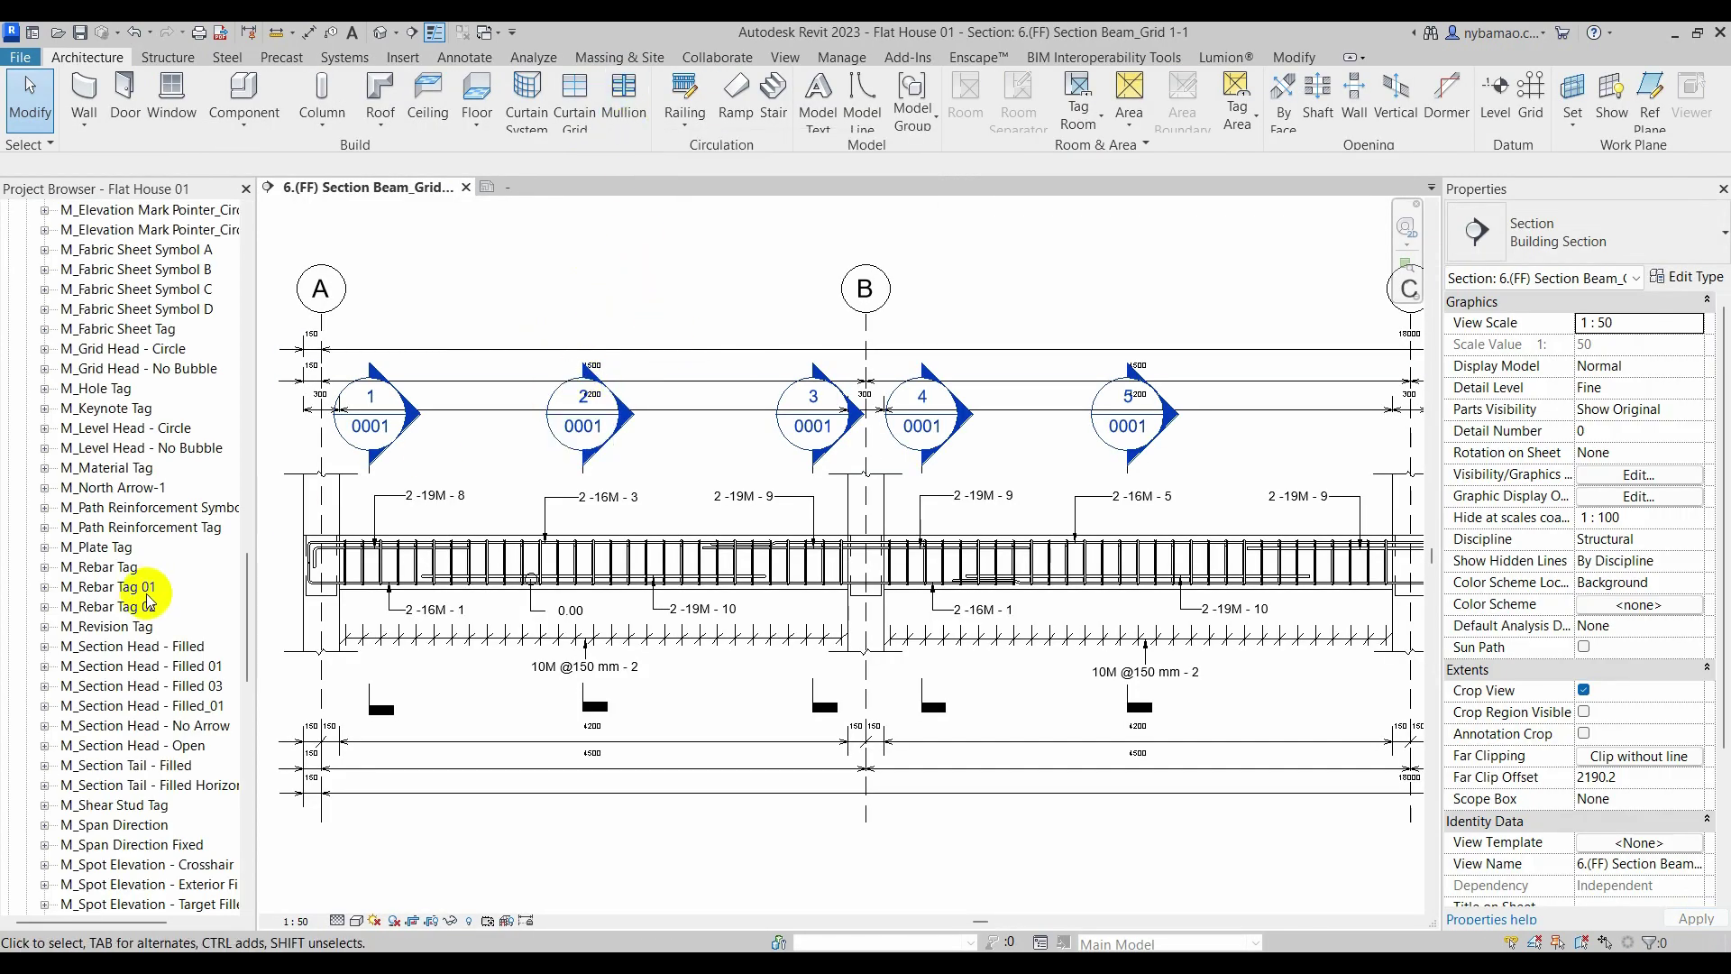
- Expand M_Section Head - Filled_01 under the Project Browser's Families to confirm its type is listed
{"action": "scroll", "coordinate": [120, 594], "scroll_direction": "down", "scroll_amount": 1}
{"action": "scroll", "coordinate": [90, 532], "scroll_direction": "down", "scroll_amount": 4}
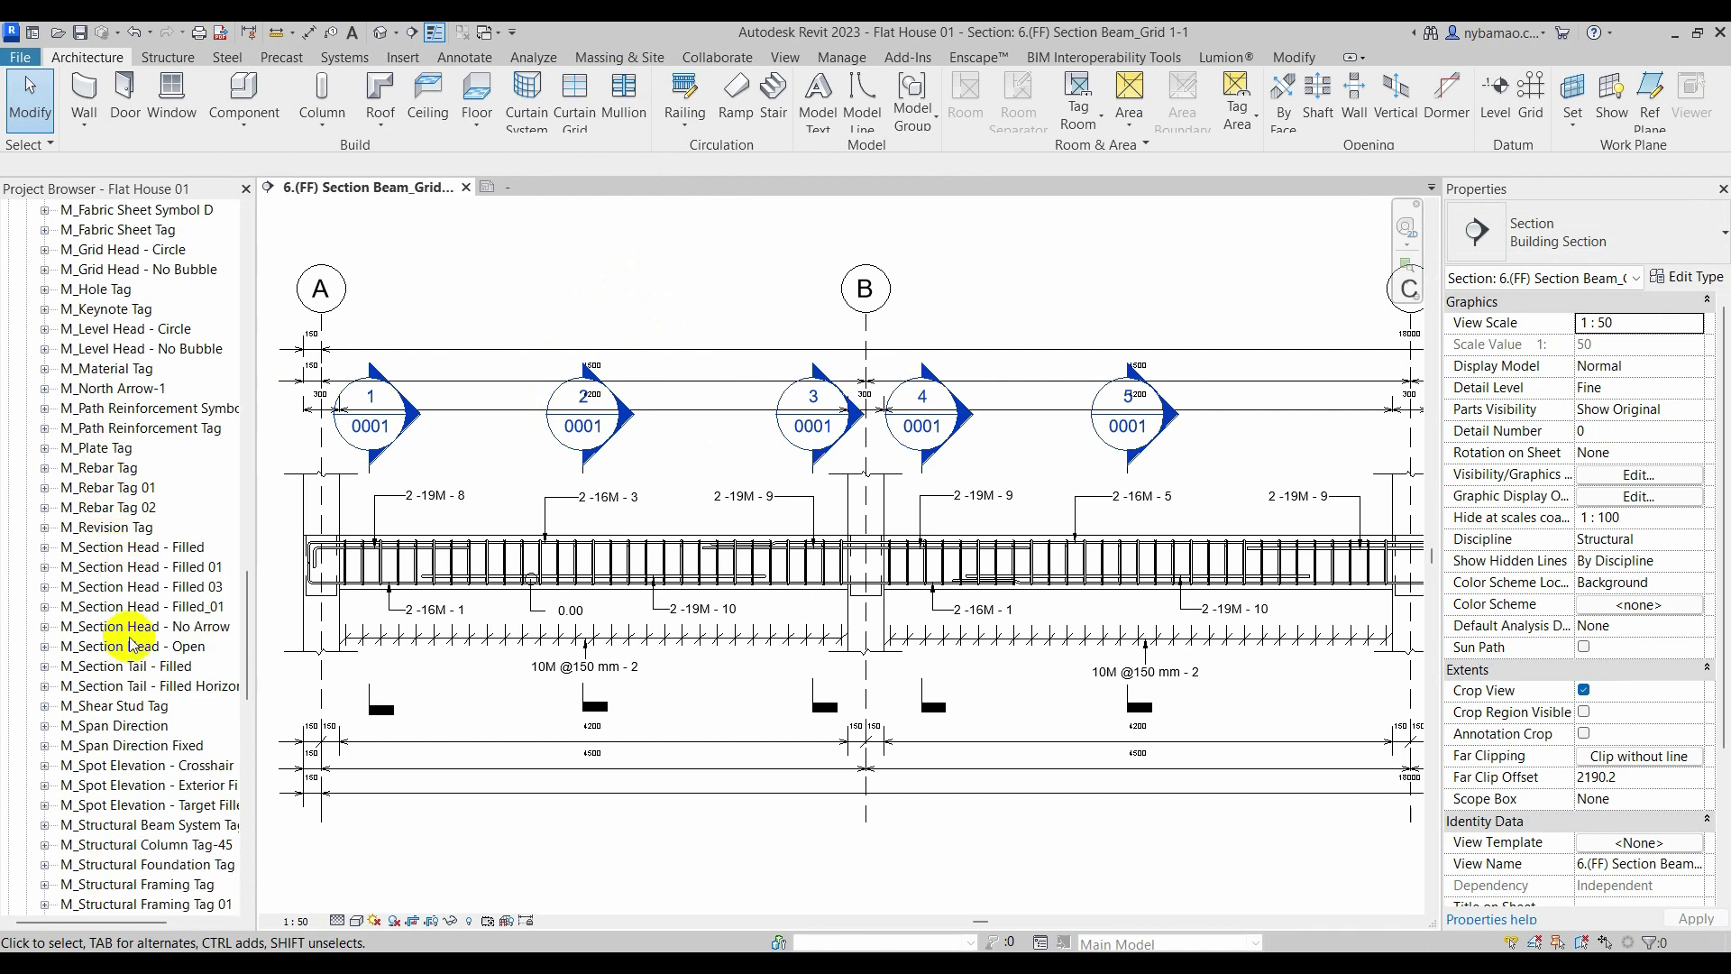
{"action": "left_click", "coordinate": [171, 610]}
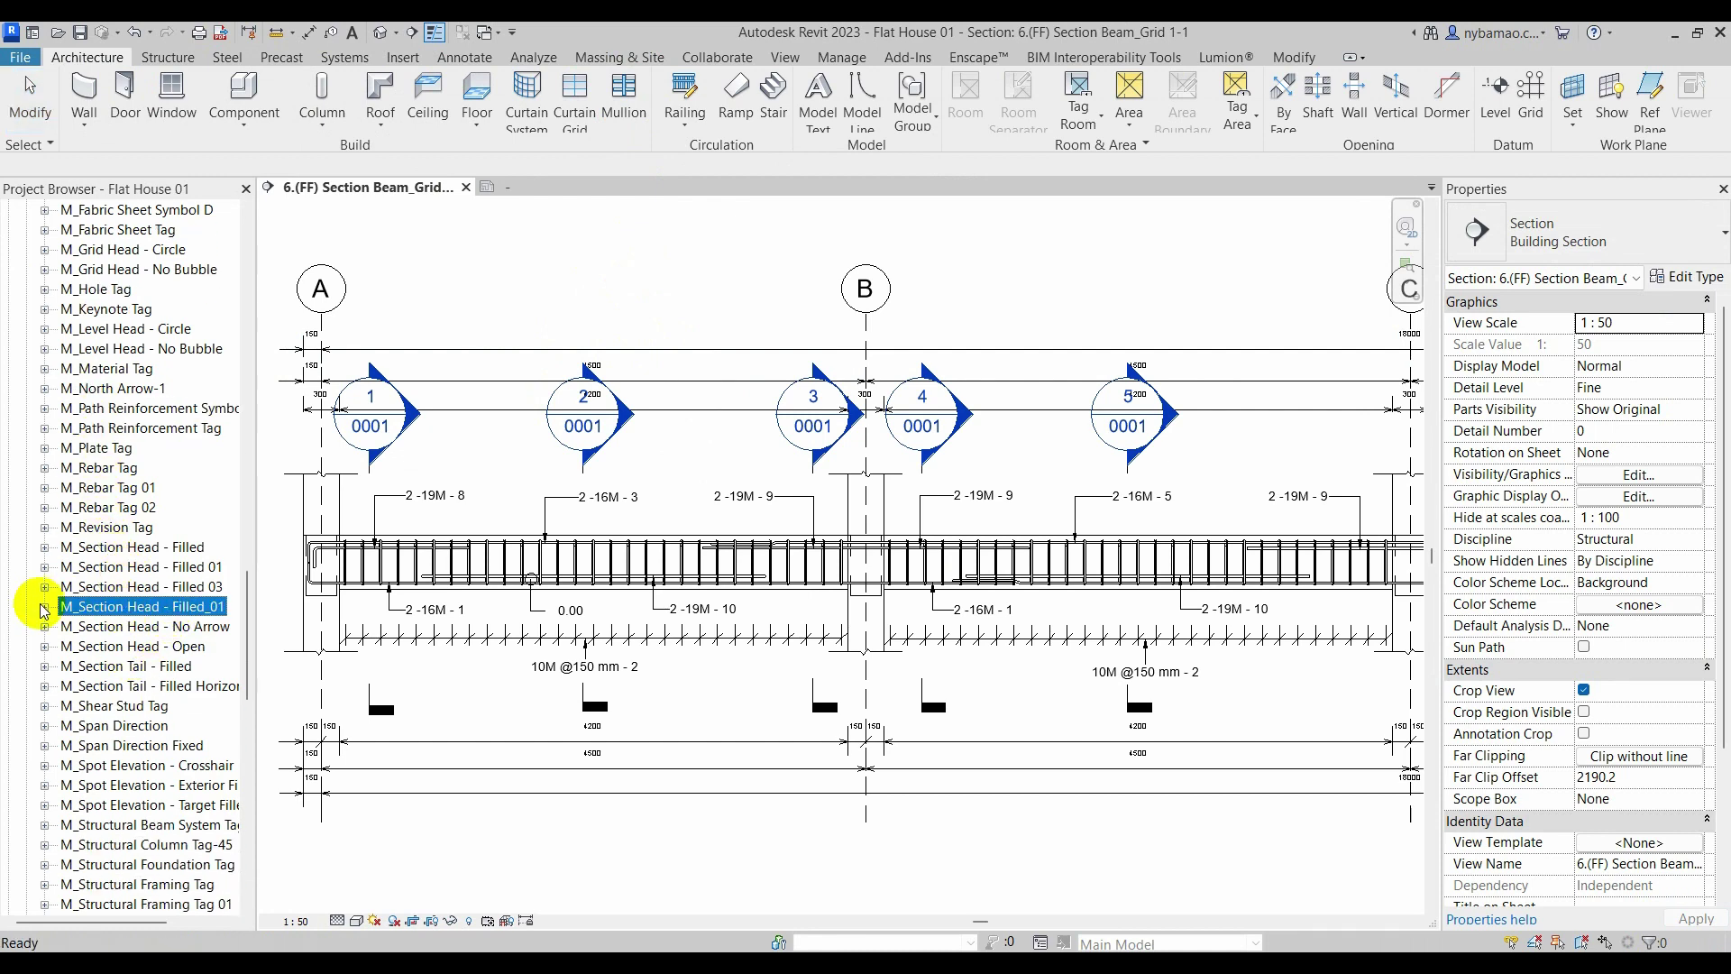
{"action": "left_click", "coordinate": [45, 607]}
{"action": "left_click", "coordinate": [136, 607]}
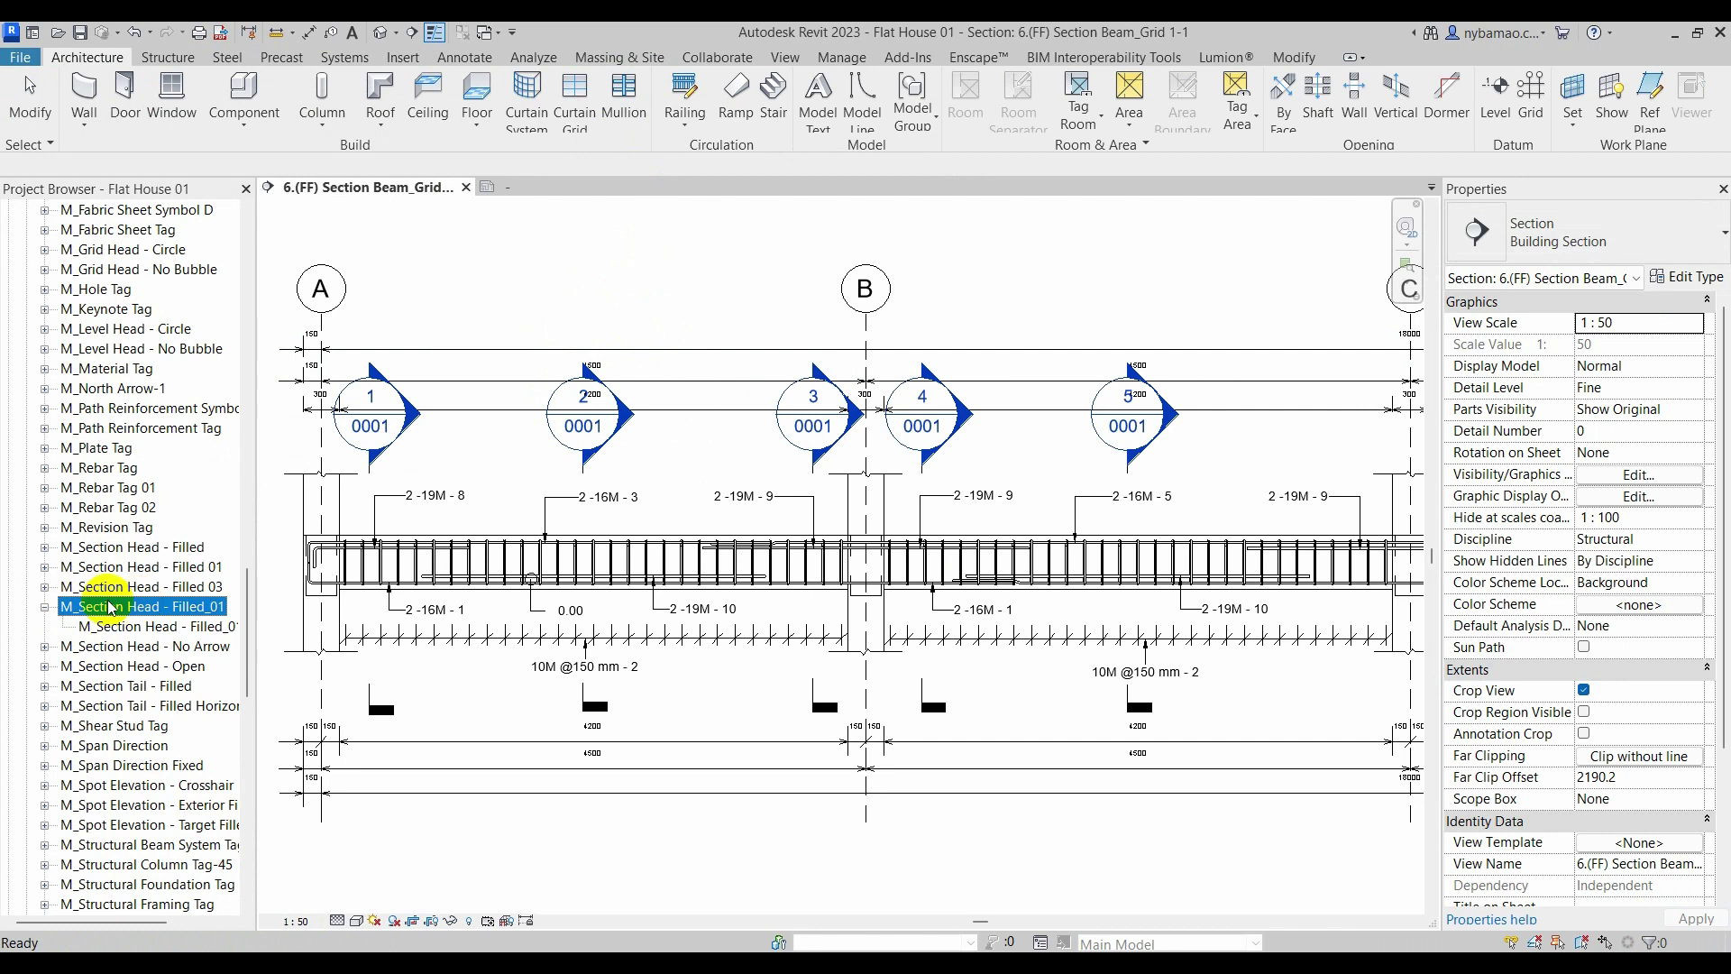
{"action": "left_click", "coordinate": [735, 452]}
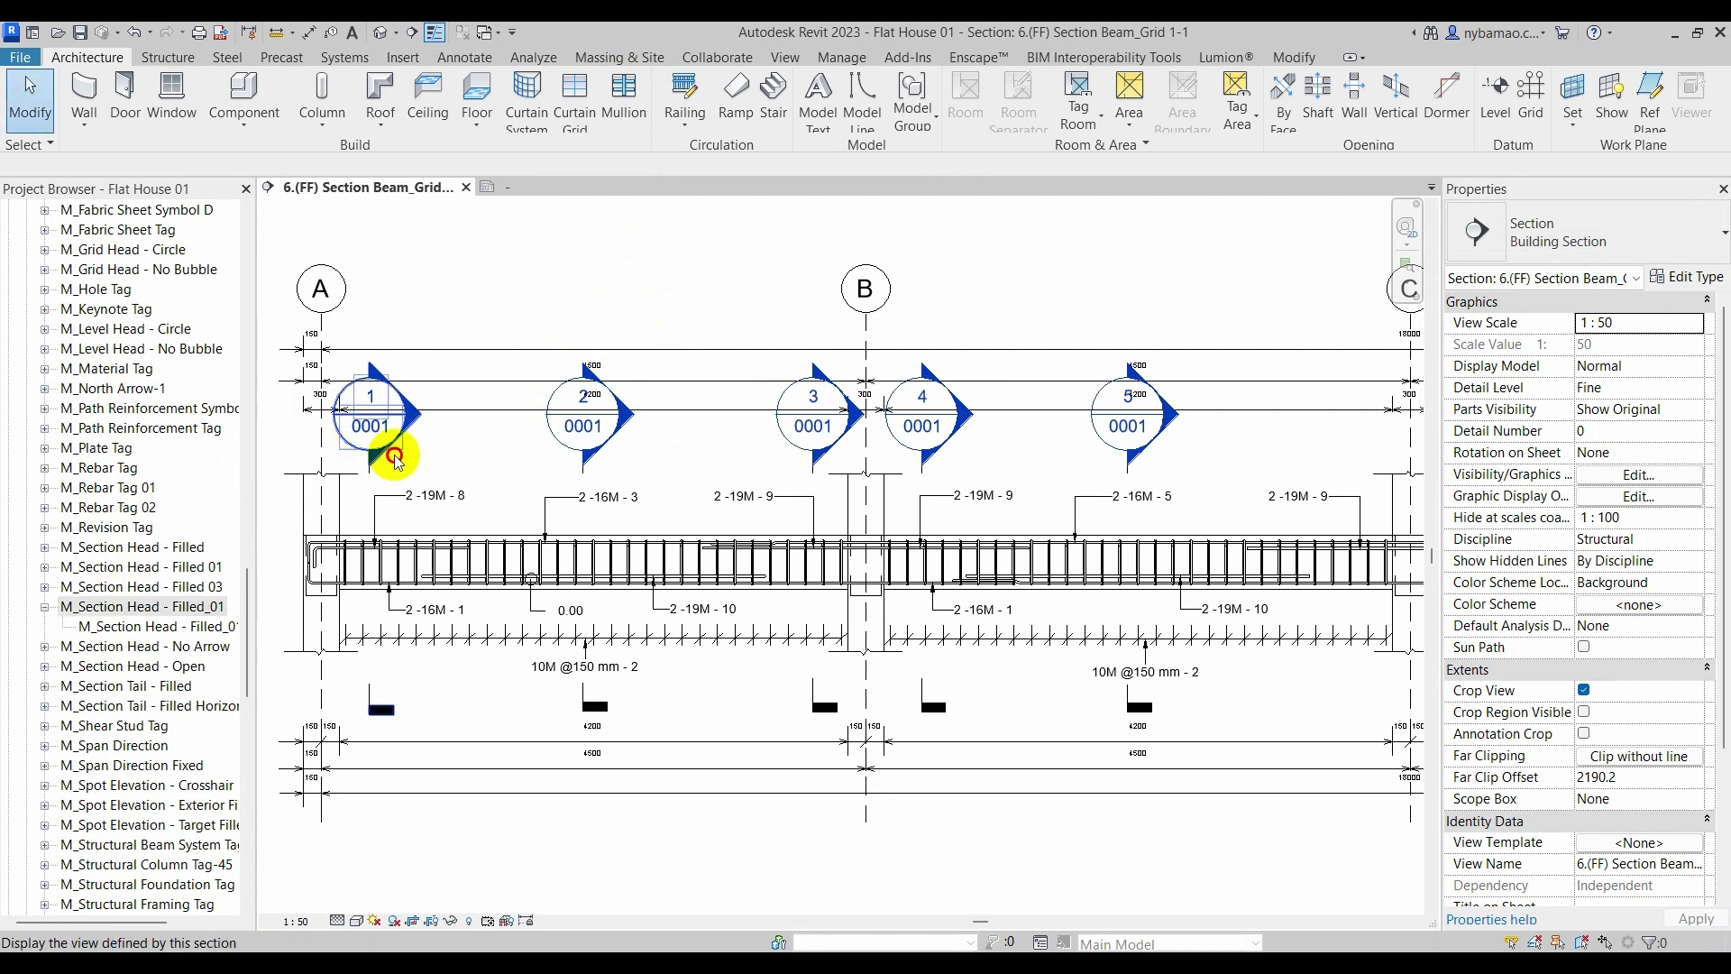
{"action": "left_click", "coordinate": [1688, 277]}
- Set the building section's Section Tag head to M_Section Head - Filled_01 and confirm both dialogs
{"action": "left_click", "coordinate": [1338, 428]}
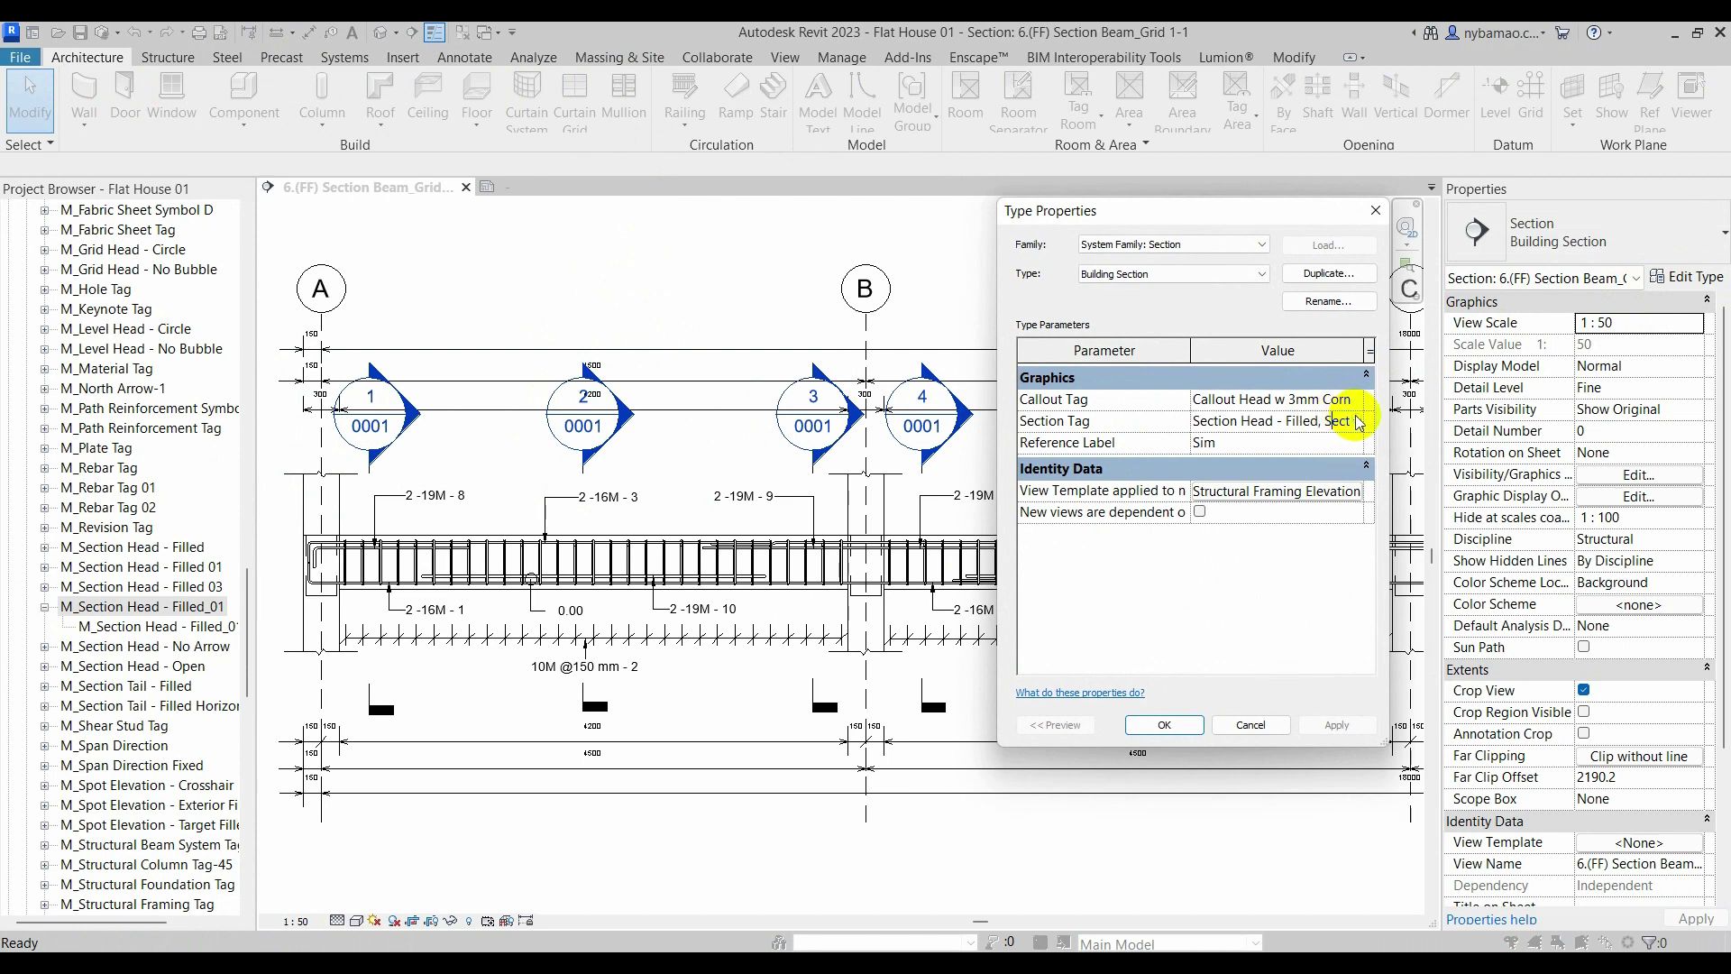
{"action": "left_click", "coordinate": [1359, 407]}
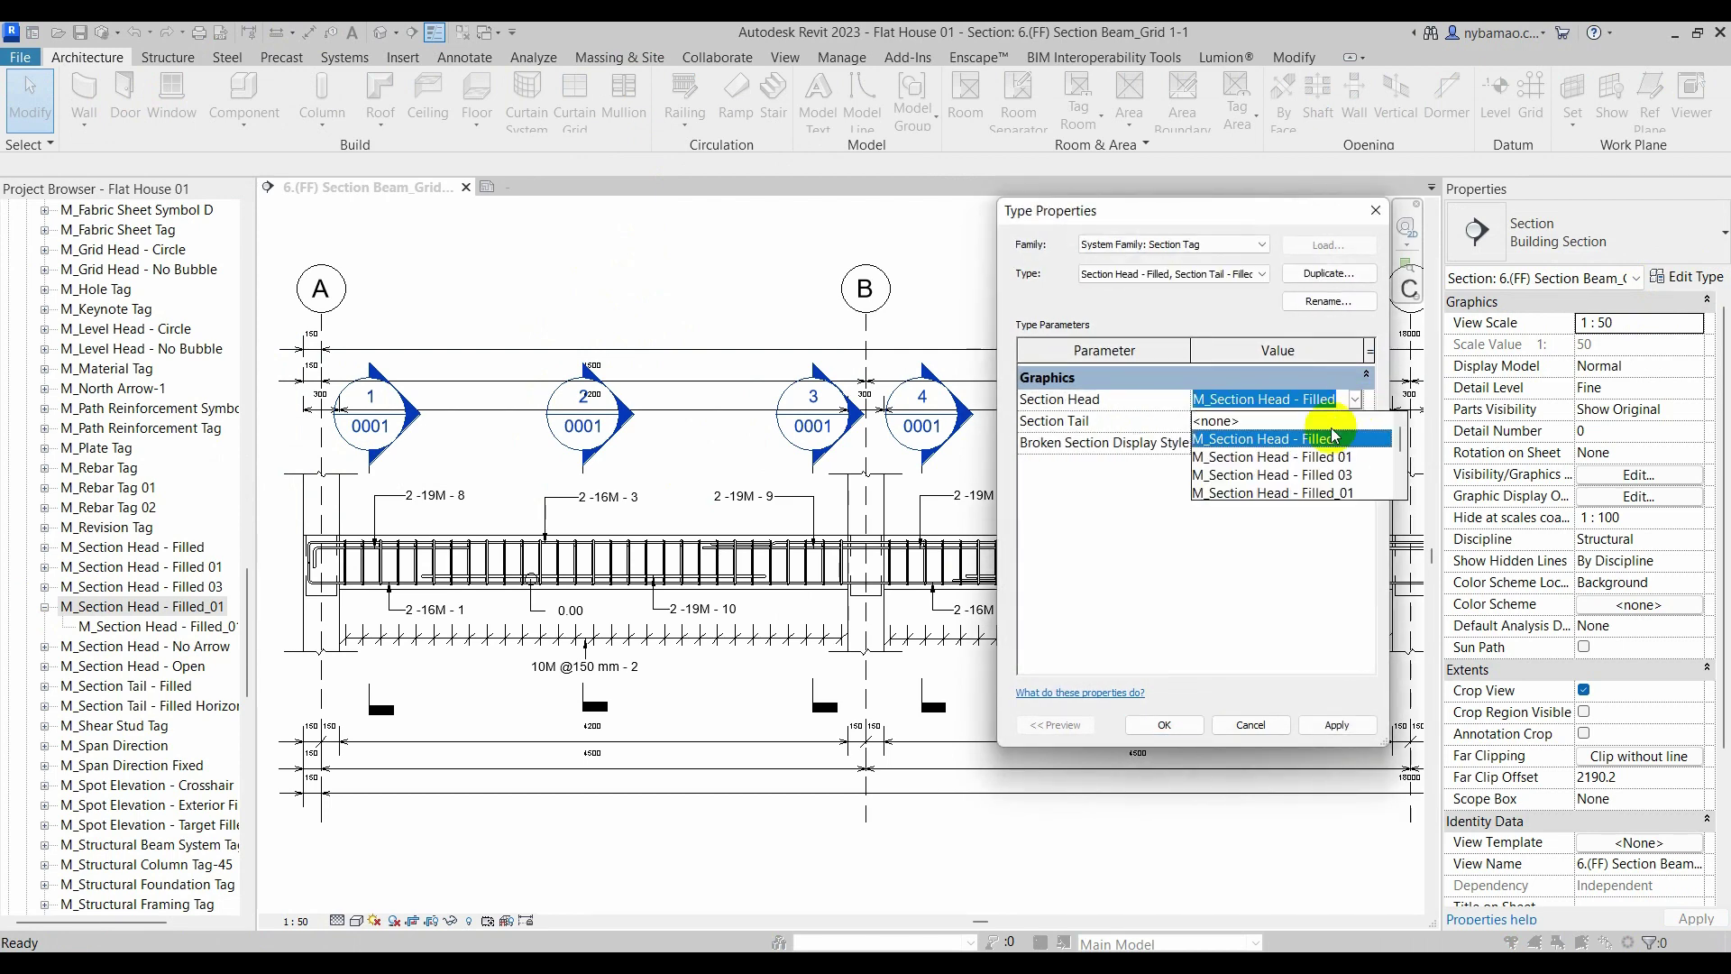
{"action": "left_click", "coordinate": [1329, 439]}
{"action": "left_click", "coordinate": [1335, 725]}
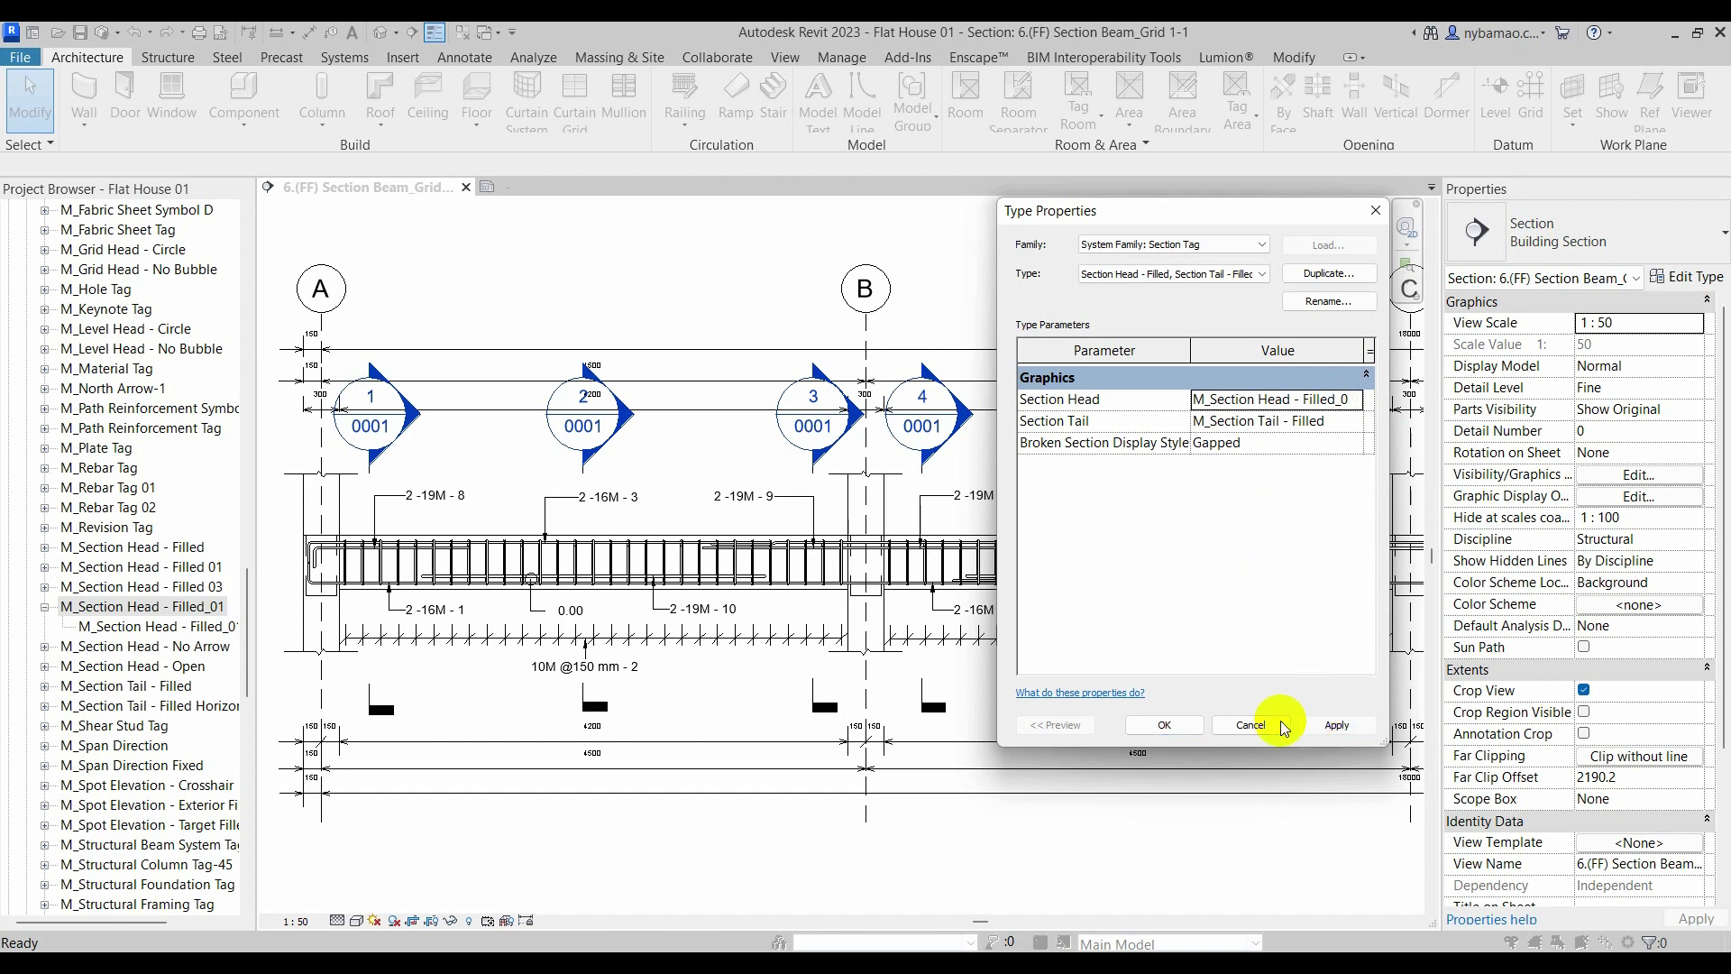
{"action": "left_click", "coordinate": [1160, 727]}
{"action": "left_click", "coordinate": [1182, 721]}
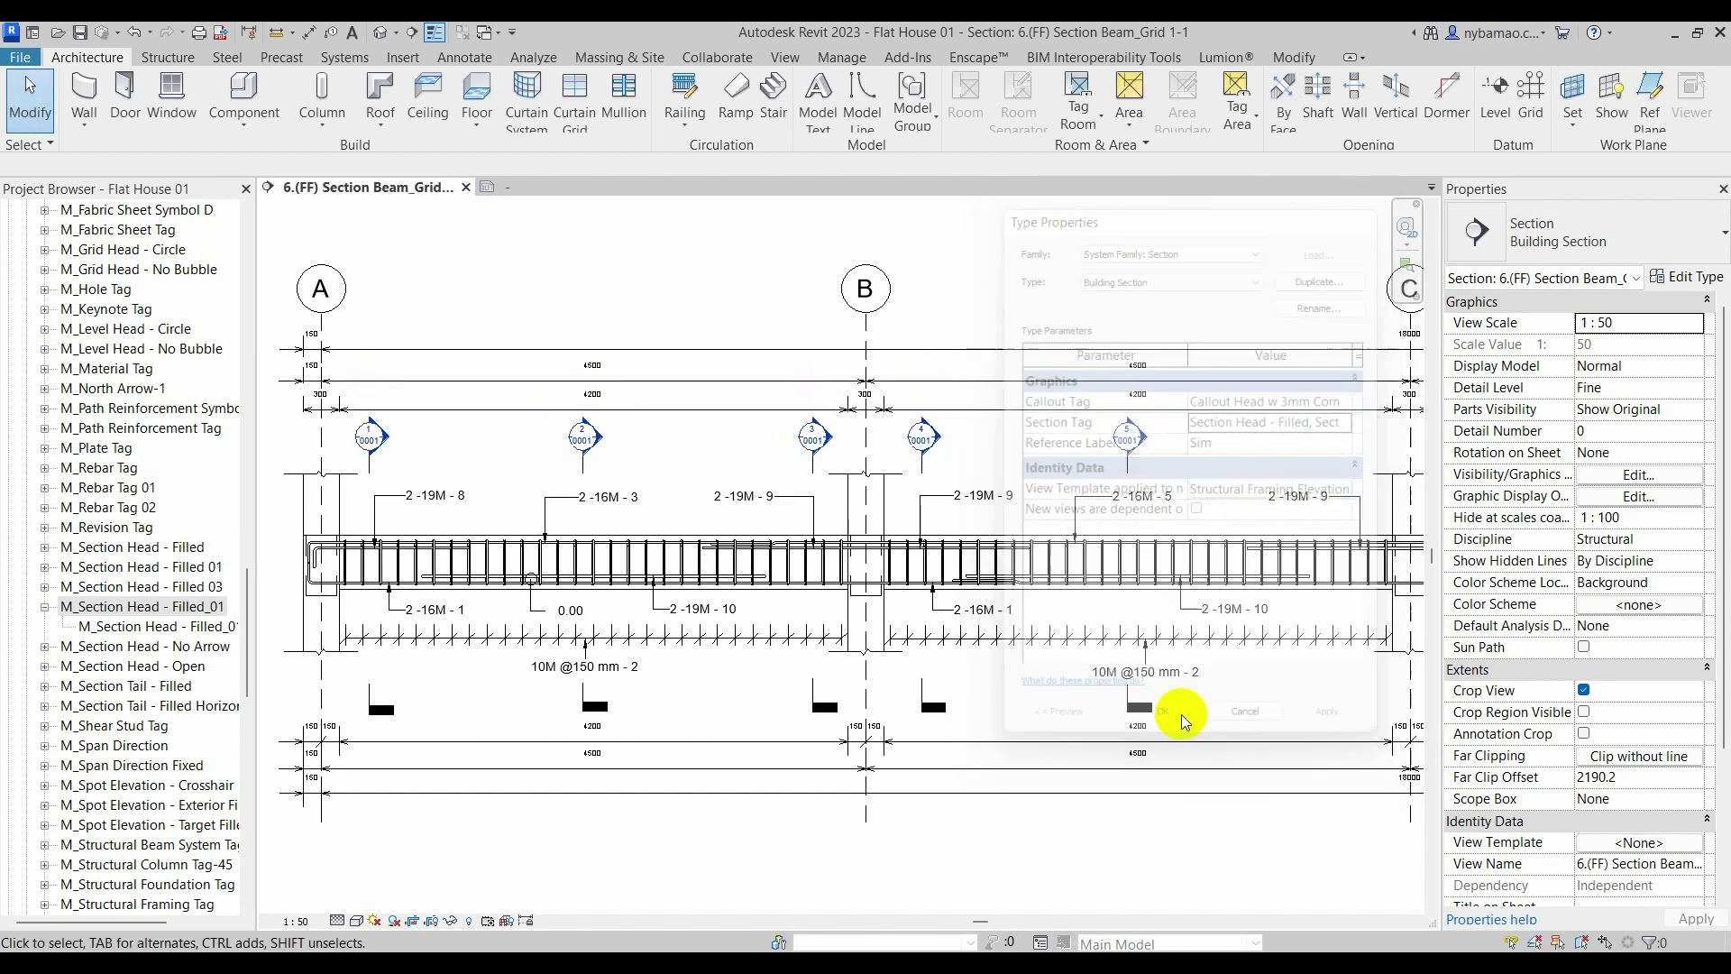
- Zoom the view to check the section marks now show the new smaller heads
{"action": "scroll", "coordinate": [549, 446], "scroll_direction": "up", "scroll_amount": 2}
{"action": "scroll", "coordinate": [514, 464], "scroll_direction": "up", "scroll_amount": 2}
{"action": "scroll", "coordinate": [452, 445], "scroll_direction": "up", "scroll_amount": 2}
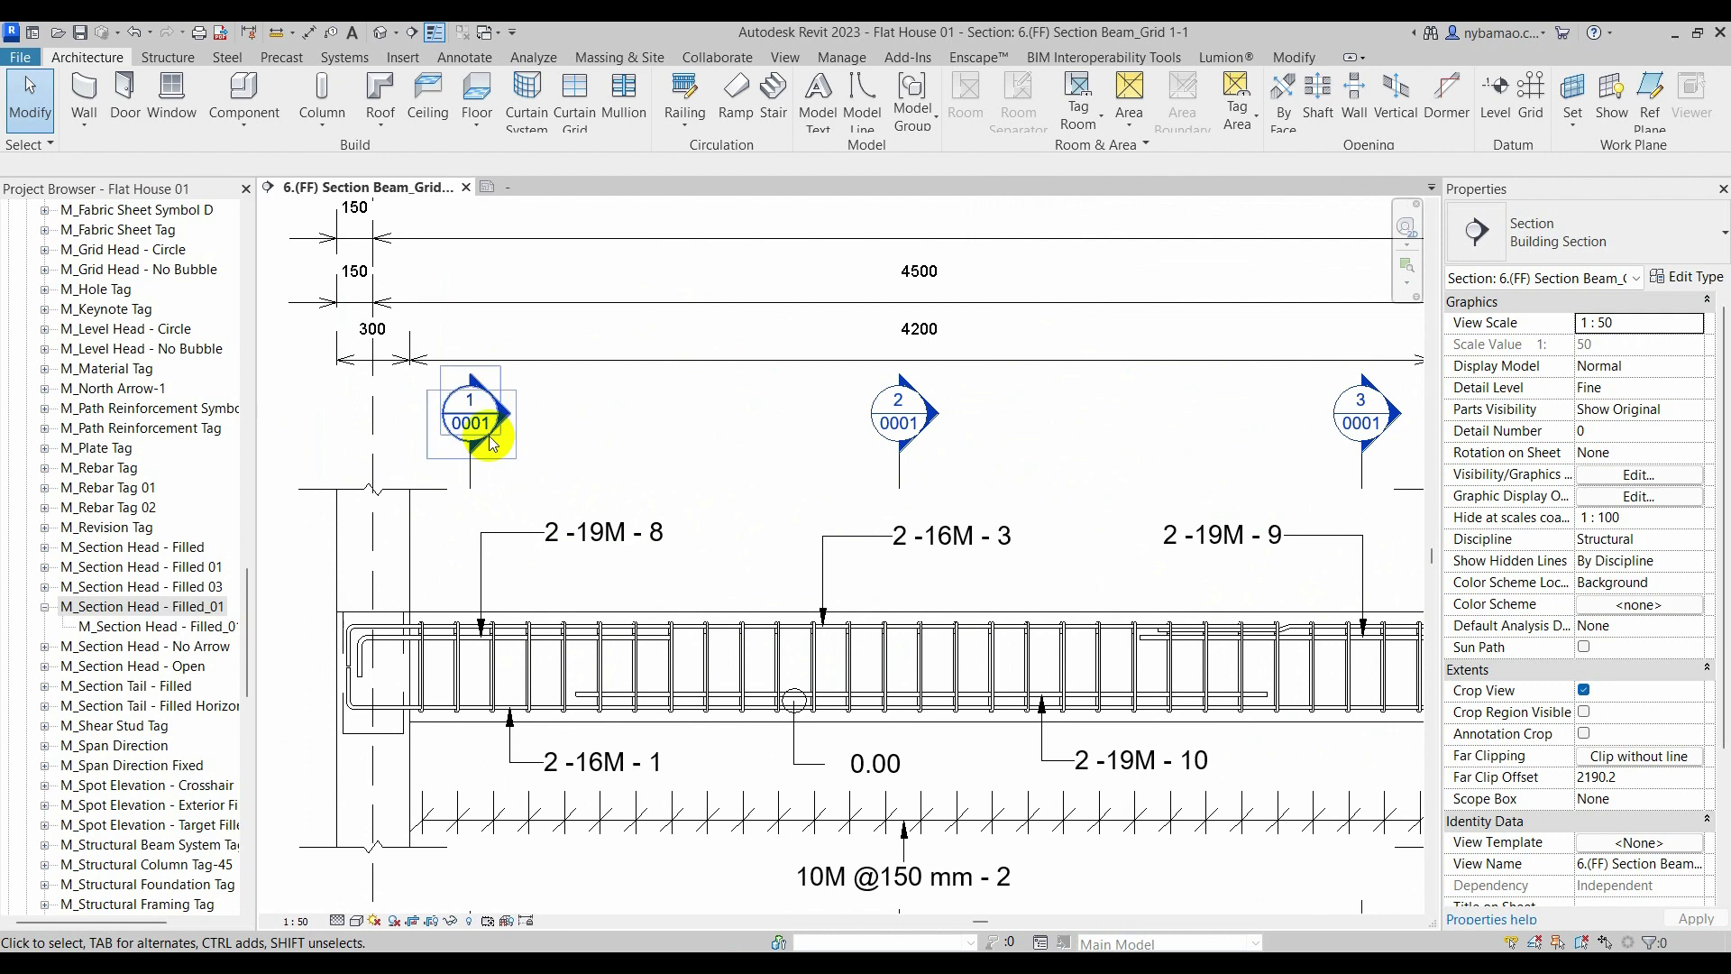
{"action": "scroll", "coordinate": [631, 434], "scroll_direction": "down", "scroll_amount": 2}
{"action": "scroll", "coordinate": [499, 478], "scroll_direction": "down", "scroll_amount": 2}
{"action": "scroll", "coordinate": [873, 451], "scroll_direction": "up", "scroll_amount": 1}
{"action": "scroll", "coordinate": [875, 456], "scroll_direction": "up", "scroll_amount": 1}
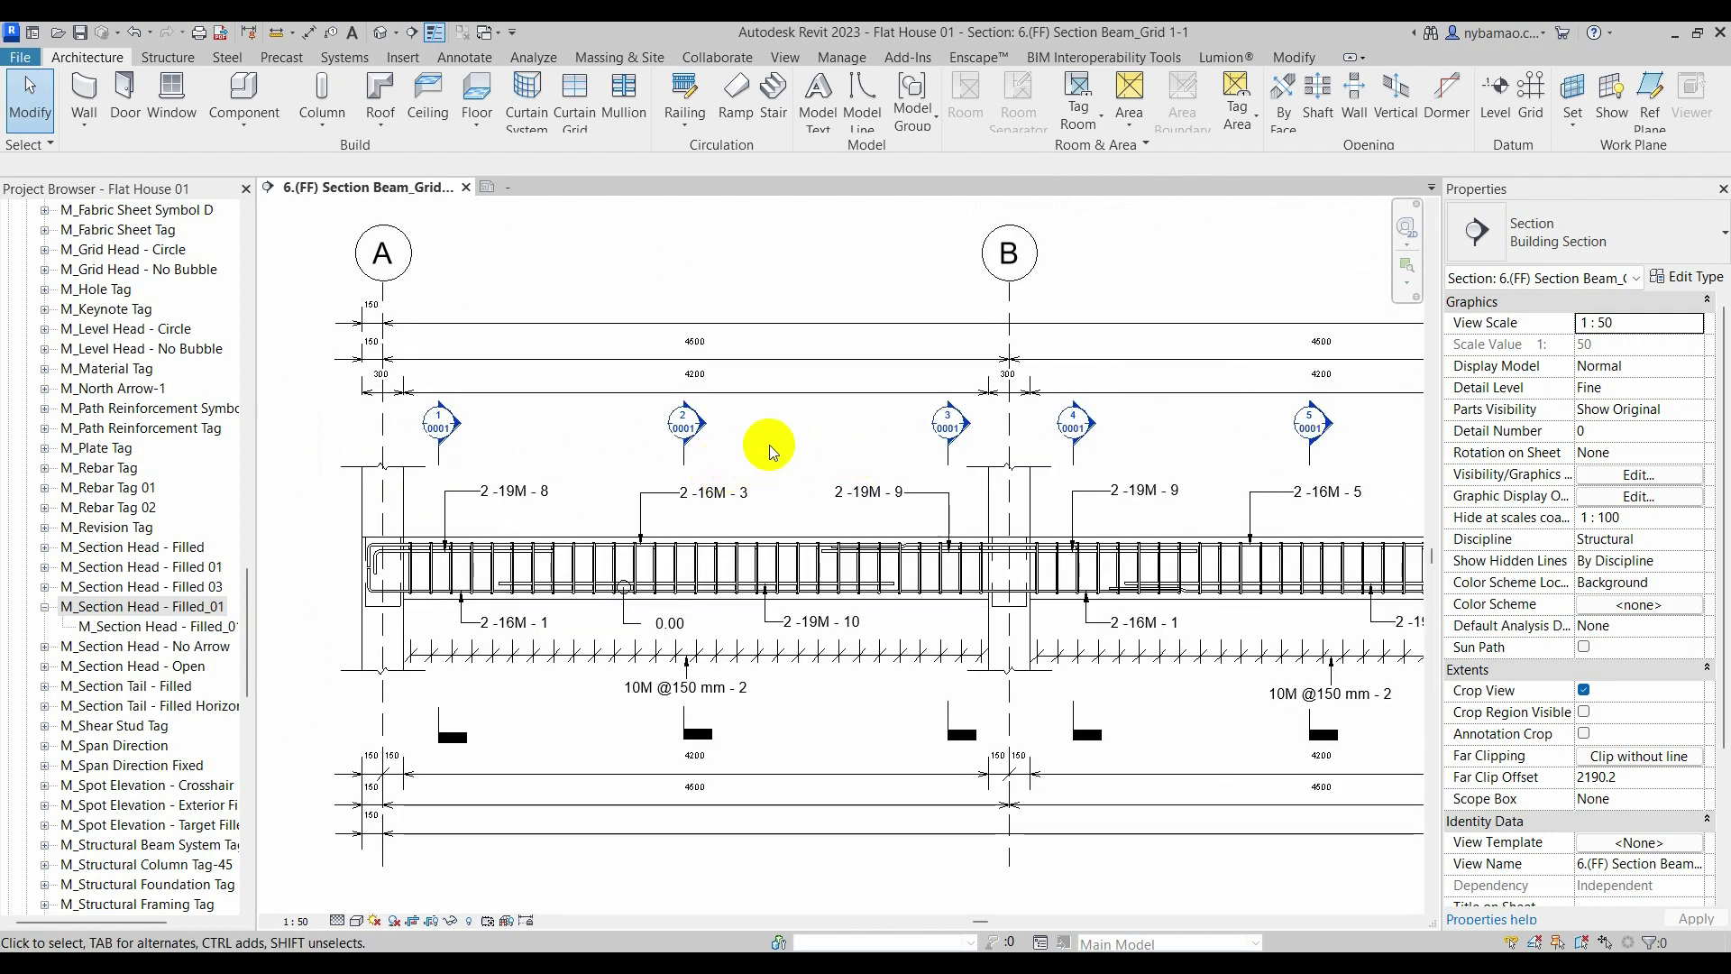